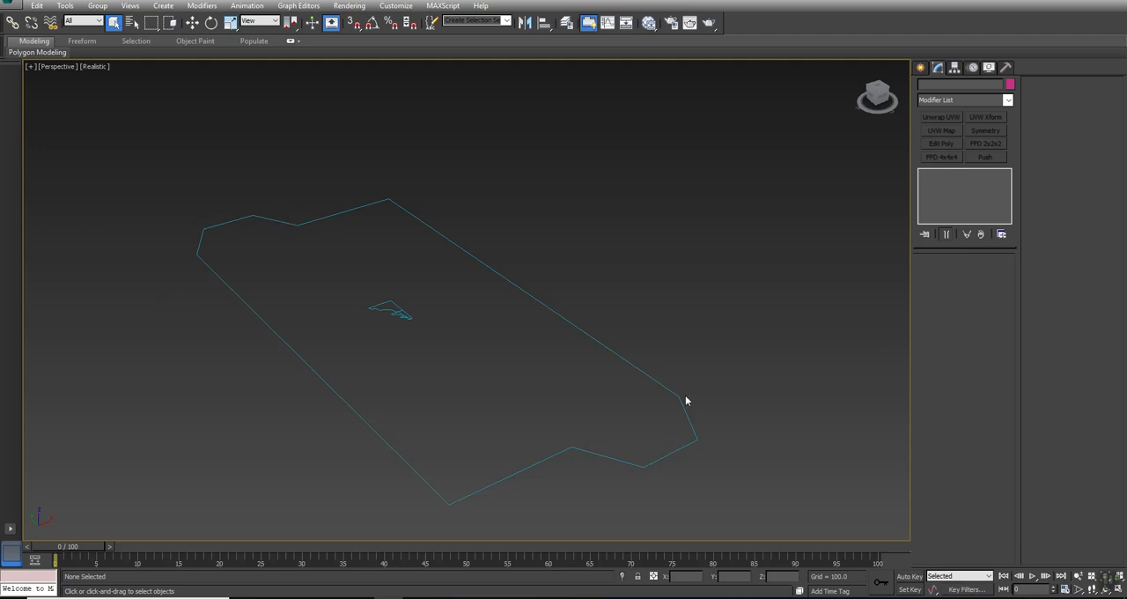
- Move the two small trim profile splines, Trim_A and Trim_B, out of the main outline into the empty space beside it
click(384, 308)
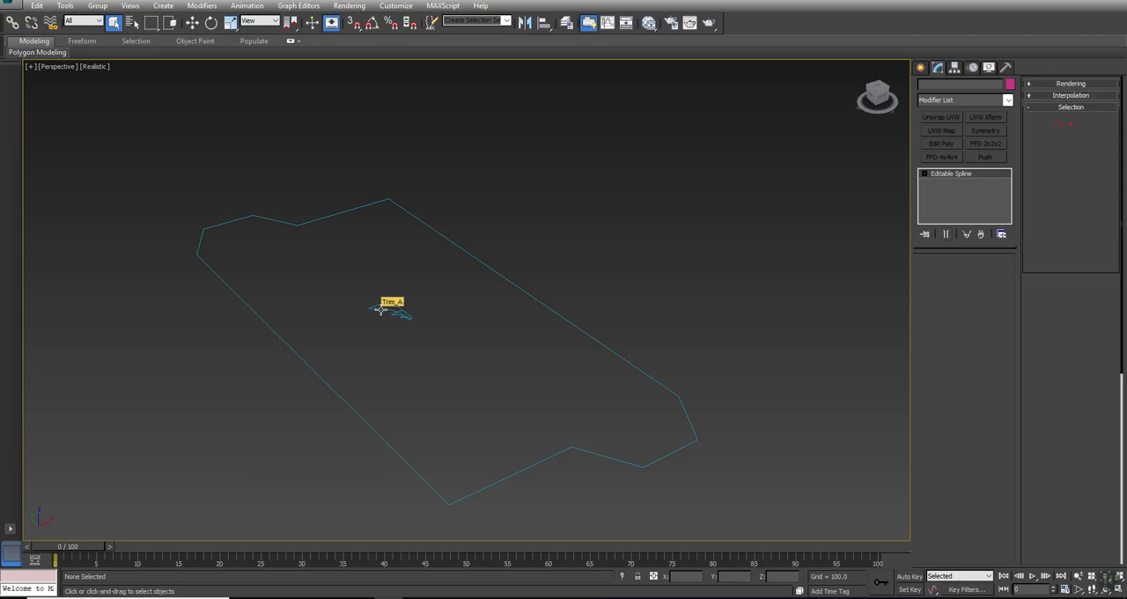
key(w)
drag(407, 312, 172, 394)
drag(408, 317, 191, 387)
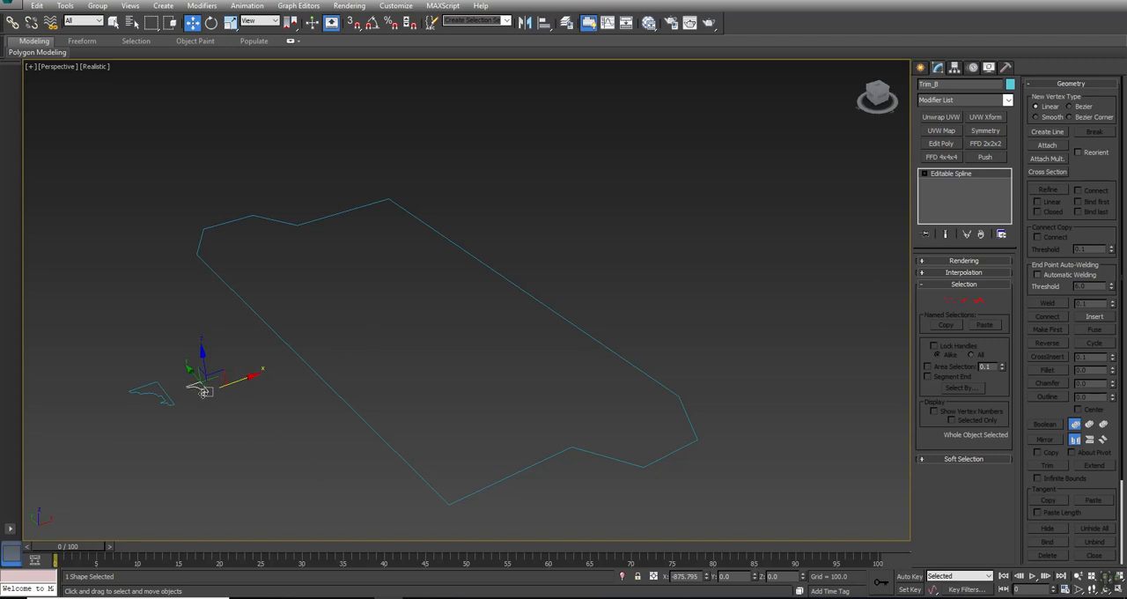
- Inspect the main outline and the two trim profiles one by one, checking each spline's name and shape
drag(326, 480, 327, 481)
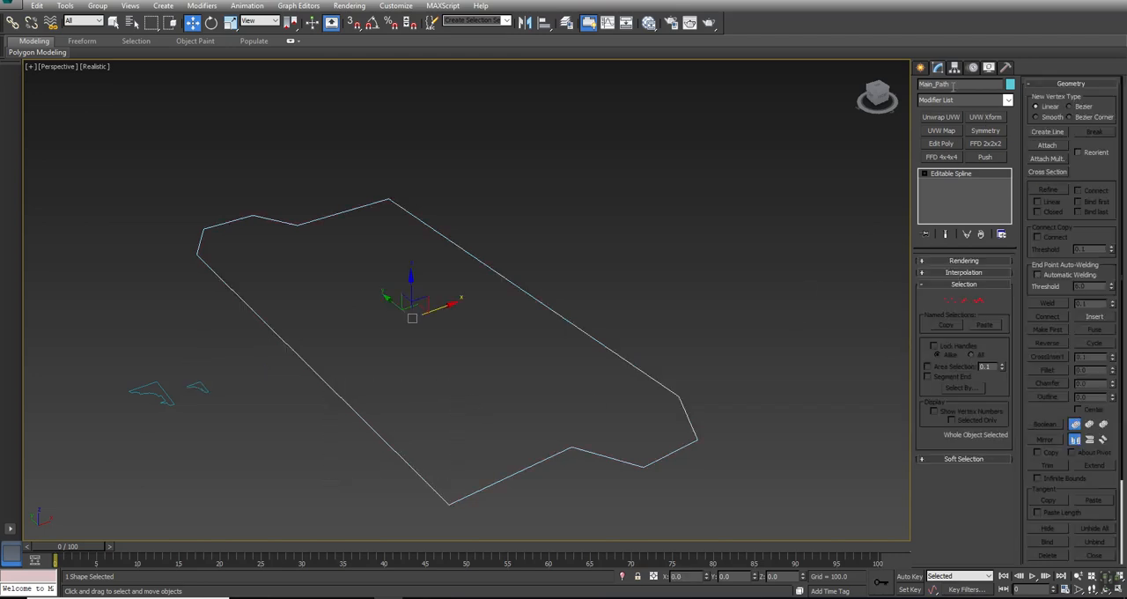
click(191, 385)
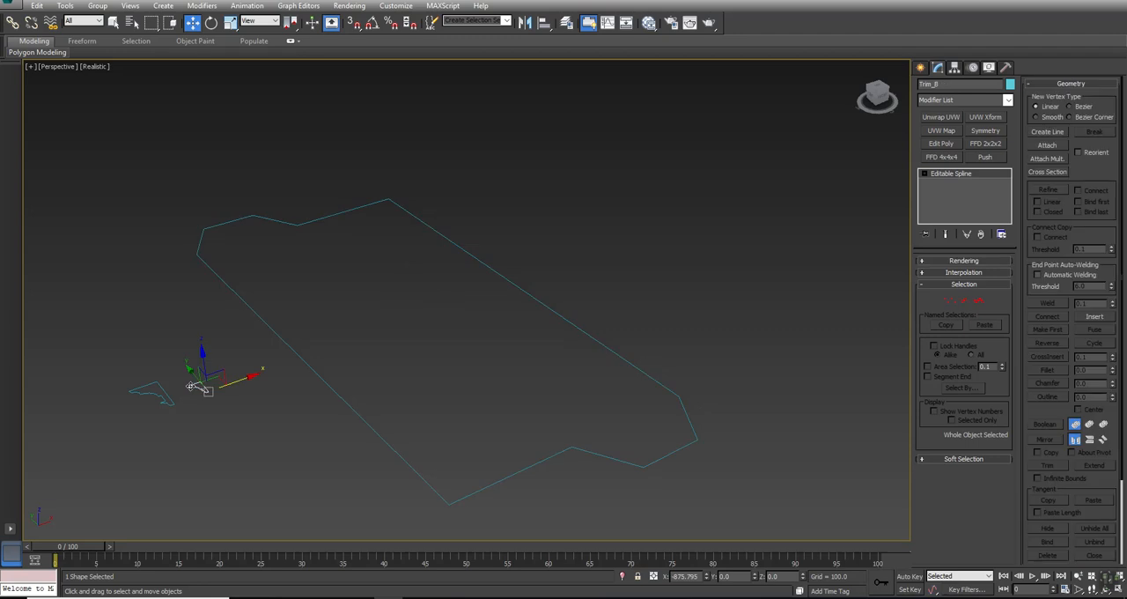
click(157, 385)
scroll(124, 405, up, 5)
click(124, 405)
scroll(124, 406, down, 5)
drag(325, 369, 236, 455)
middle_drag(235, 455, 312, 461)
- Clone the Main_Path spline in place as an independent copy named House
alt+middle_drag(354, 406, 362, 397)
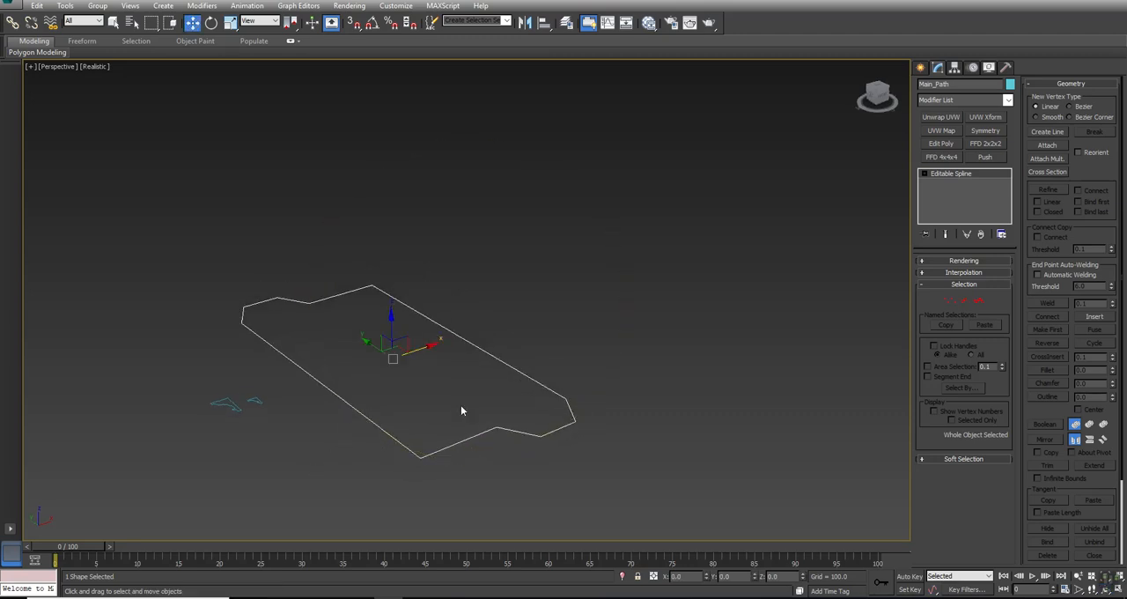
key(ctrl+v)
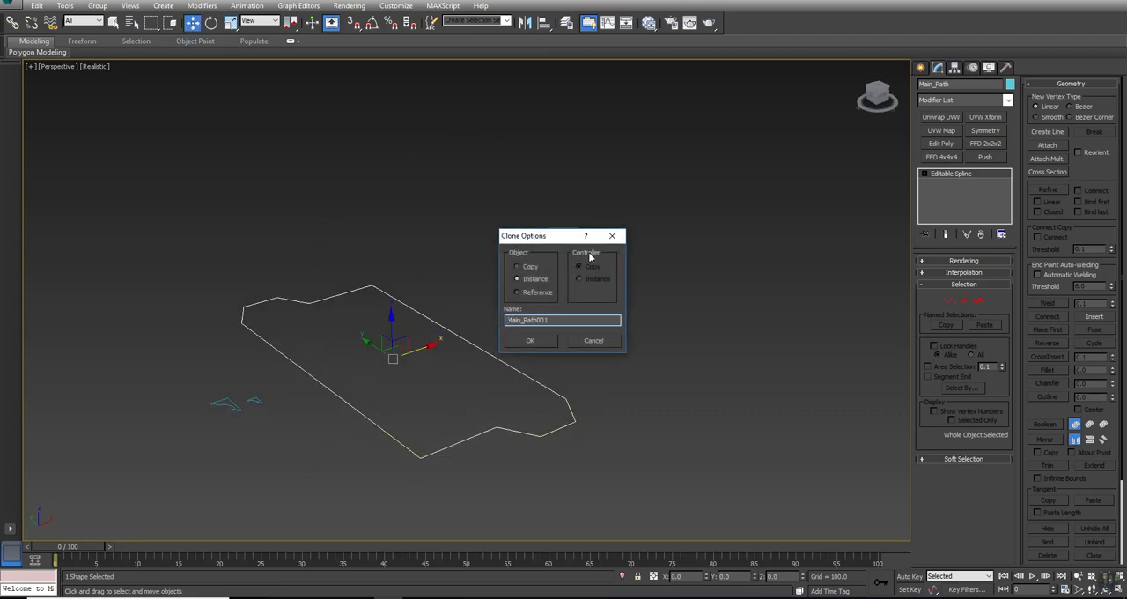
click(527, 267)
double_click(508, 320)
text(Housi)
key(Return)
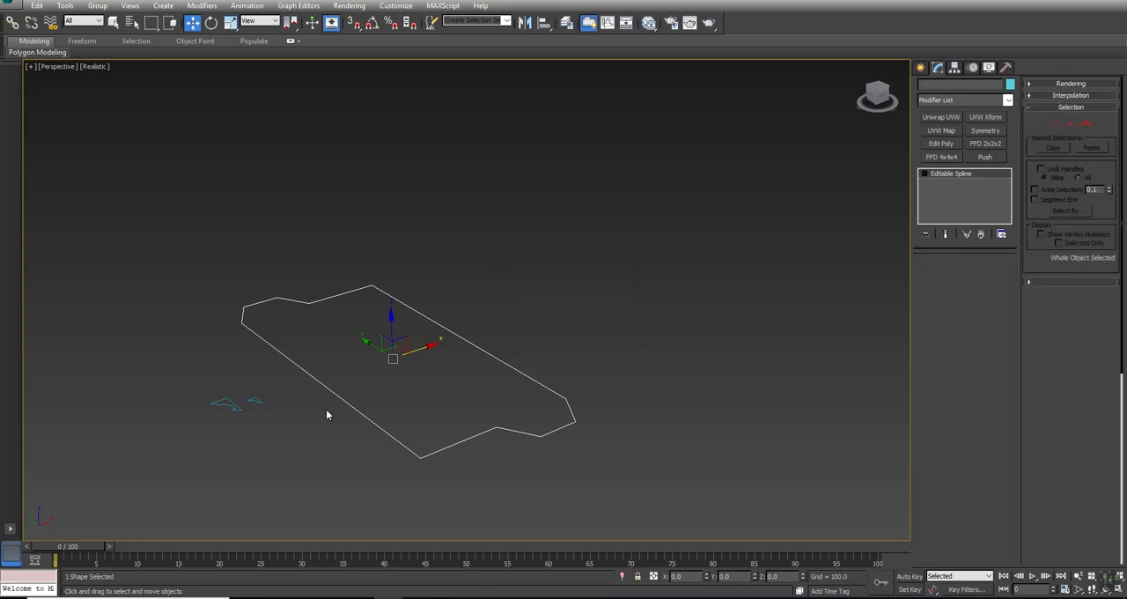
- Apply an Extrude modifier to the House outline with an amount of 400
click(956, 106)
click(957, 105)
key(e)
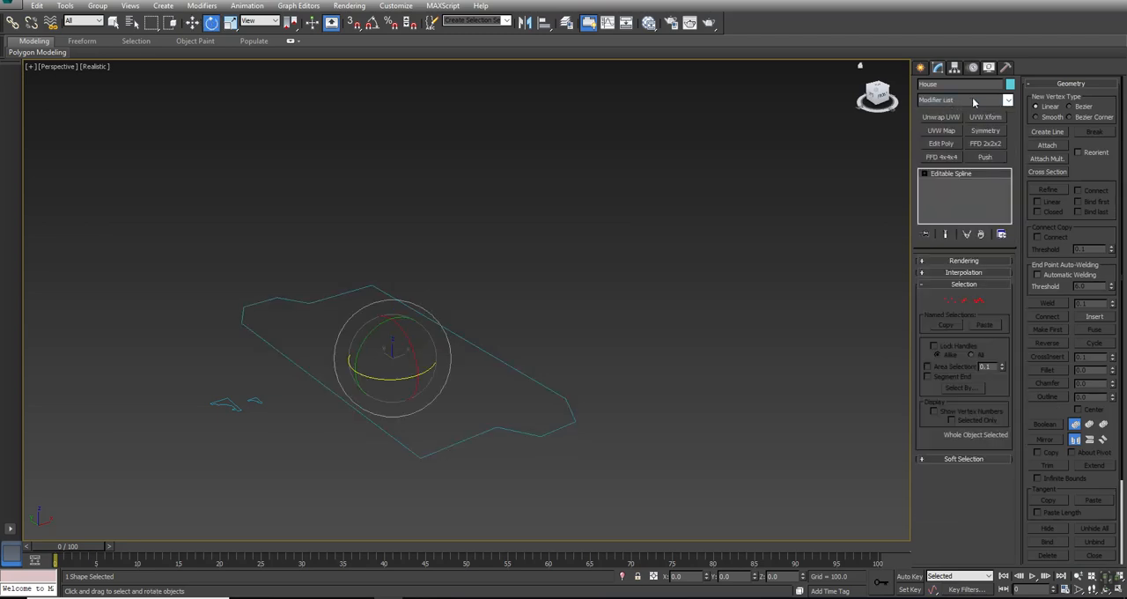
click(971, 103)
key(e)
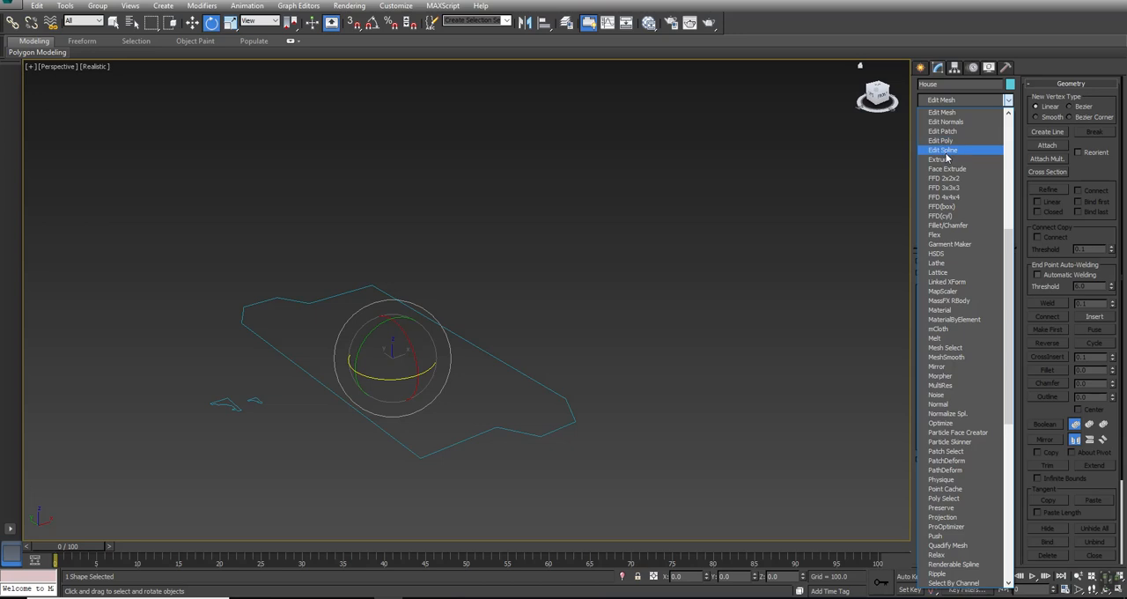
click(941, 159)
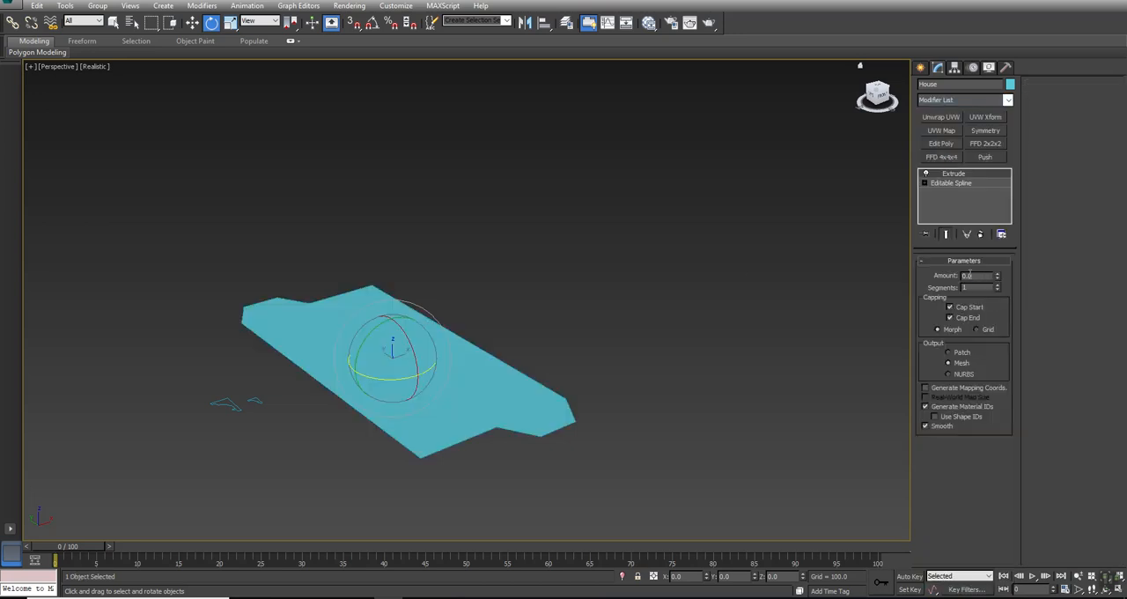
text(400)
key(Return)
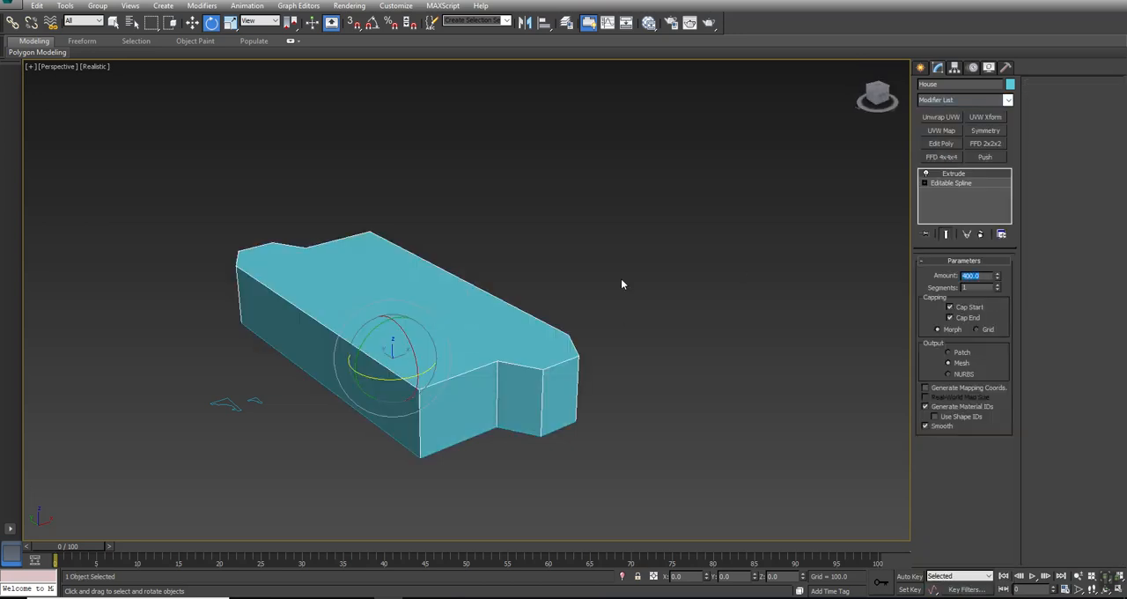
- Increase the House extrusion amount to 1200 and set its segments to 2
drag(998, 274, 995, 212)
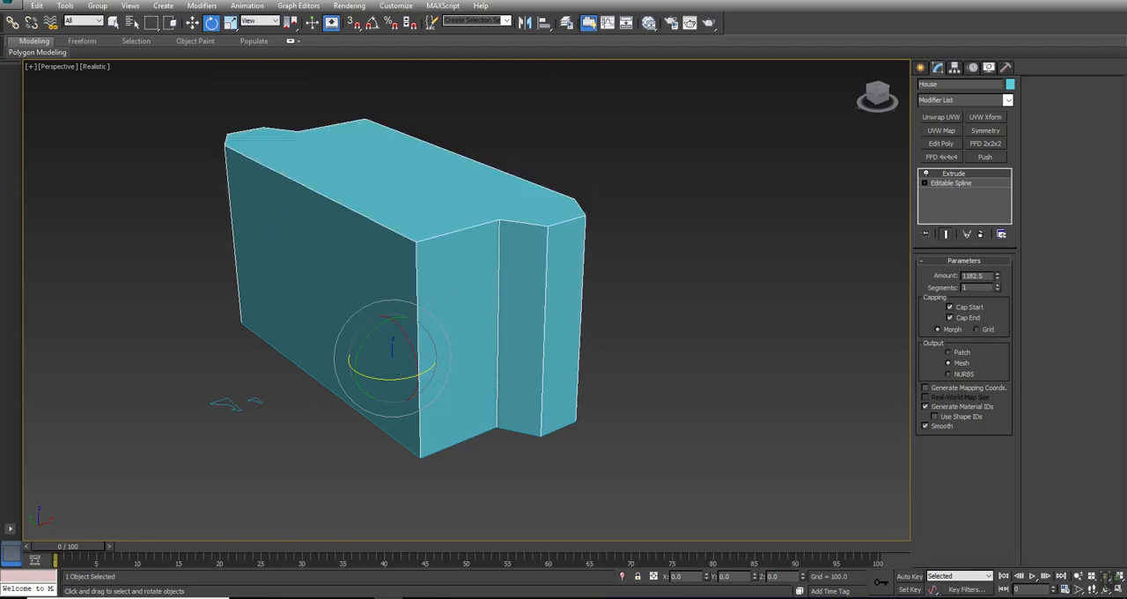
double_click(985, 276)
key(Return)
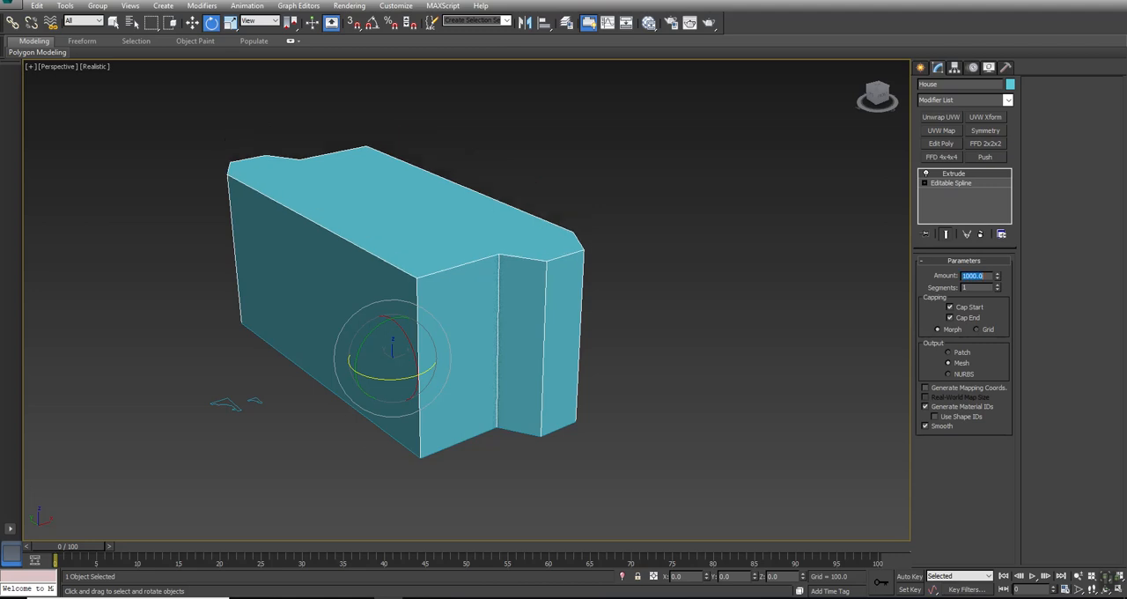
alt+middle_drag(467, 397, 432, 390)
text(1200)
key(Return)
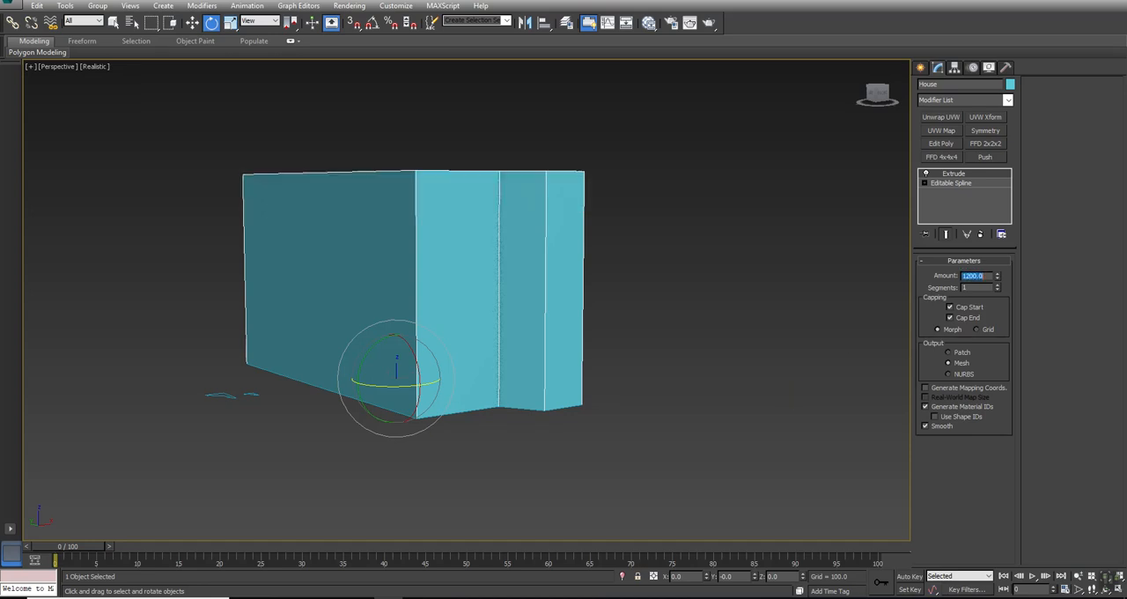
click(998, 284)
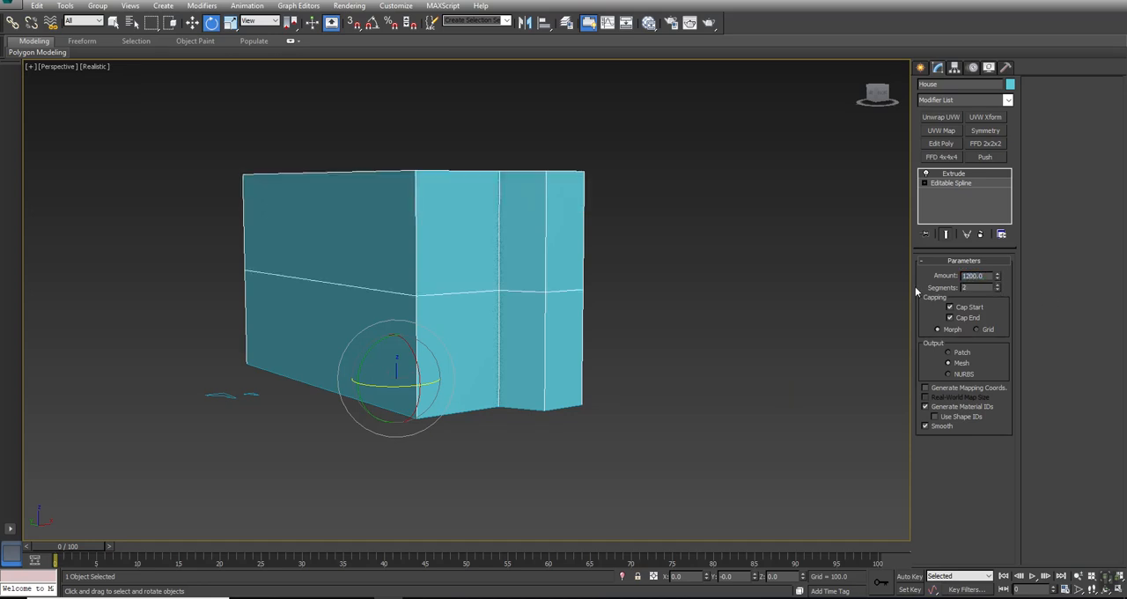
- Convert the extruded House to an editable poly
right_click(431, 235)
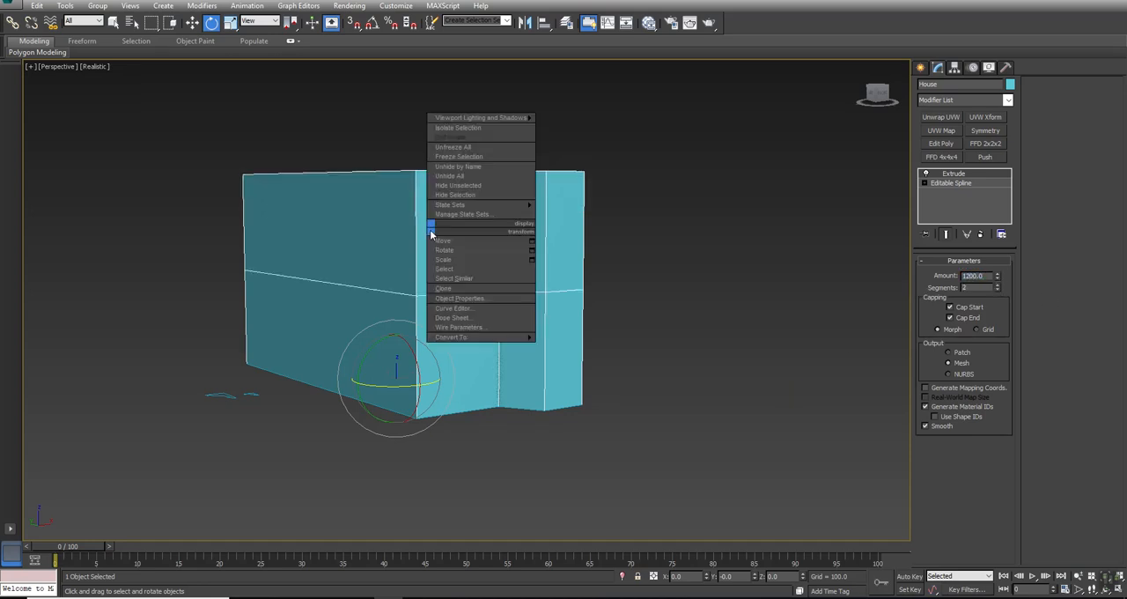
mouse_move(469, 338)
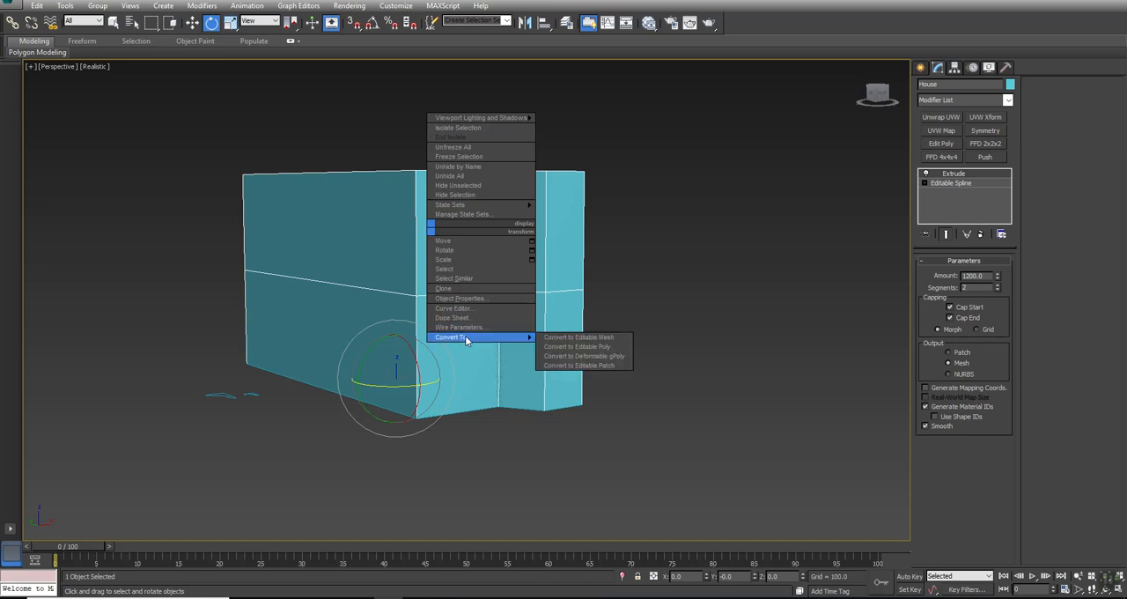
click(578, 346)
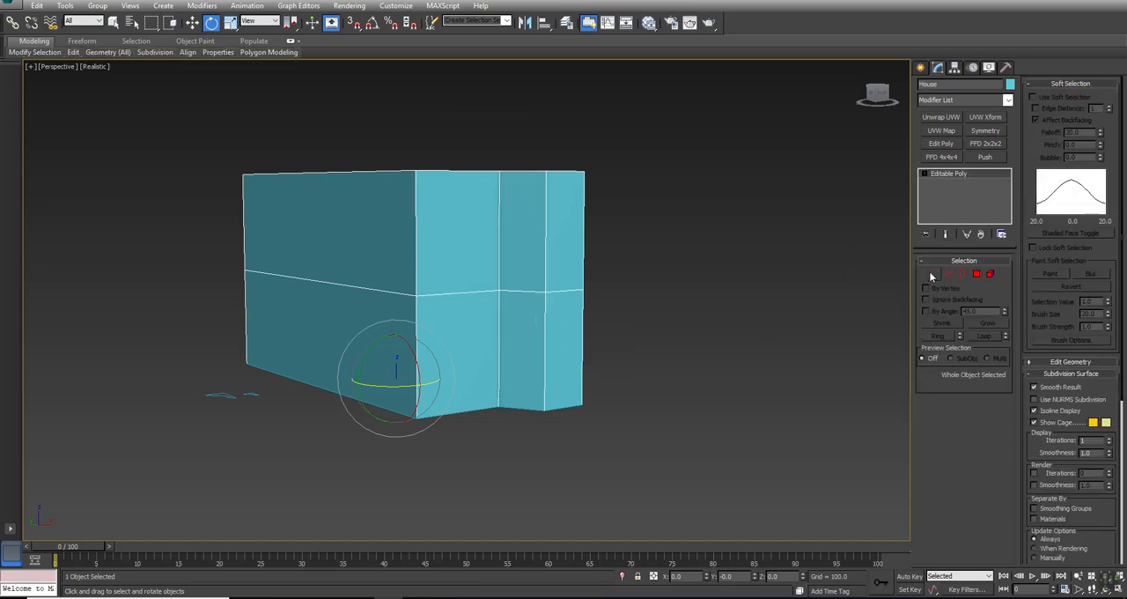
- Connect the two inner corner vertices of the bay at each end of the House's top face with an edge
click(933, 274)
alt+middle_drag(483, 237, 493, 307)
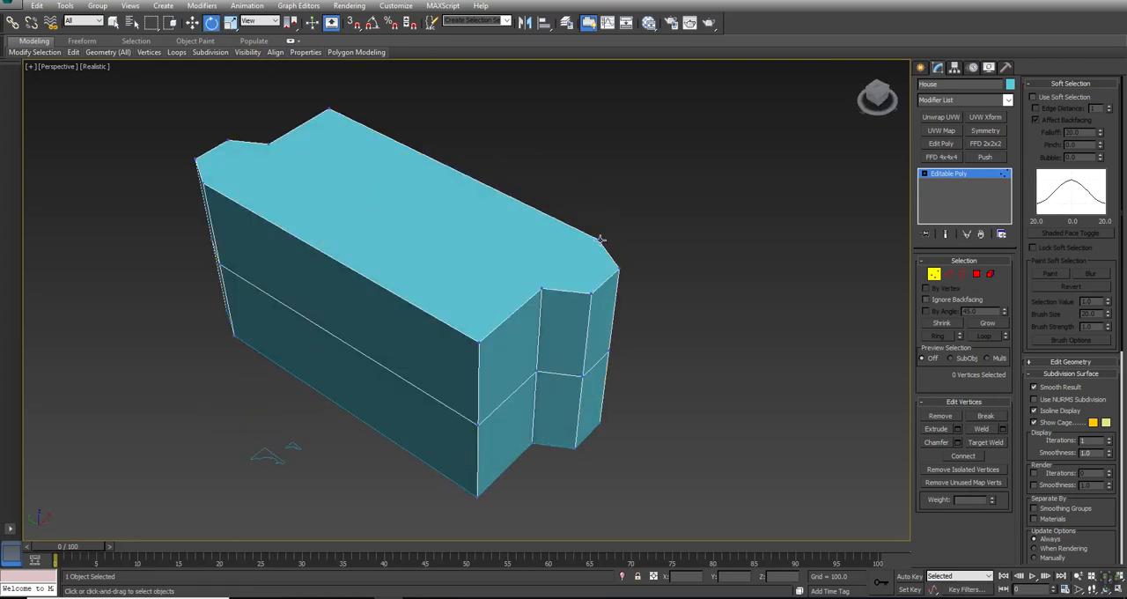
click(600, 238)
ctrl+click(541, 289)
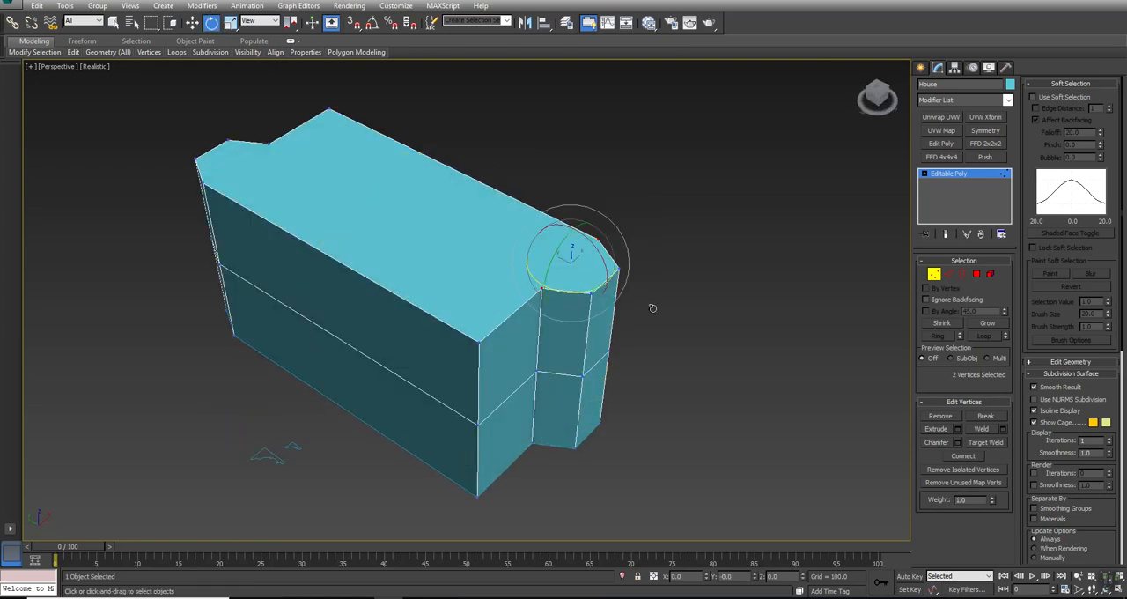
click(962, 456)
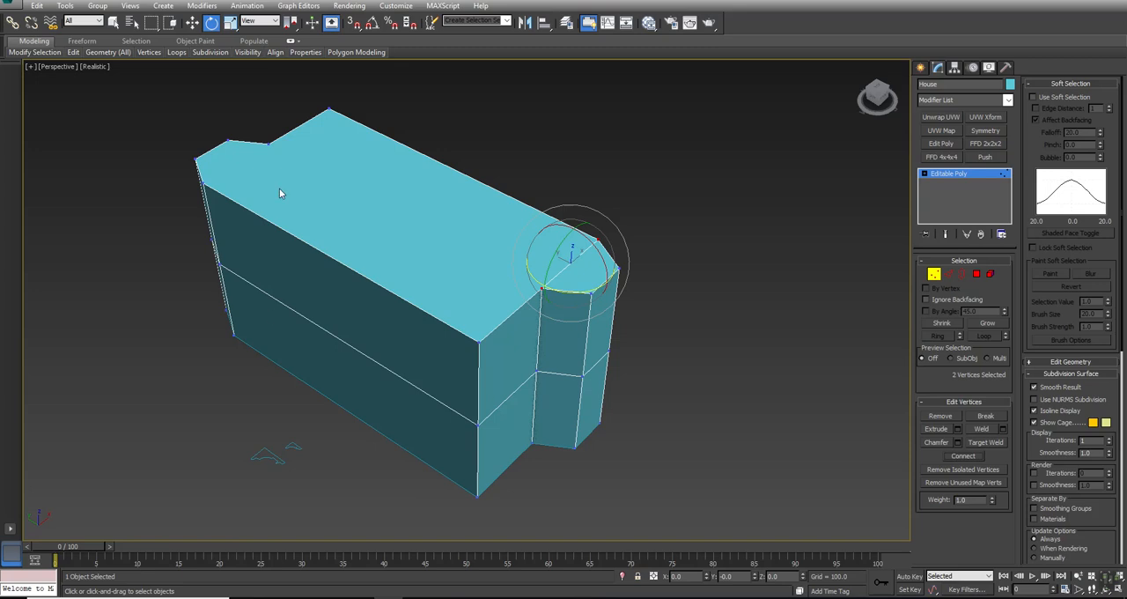
click(268, 142)
ctrl+click(201, 182)
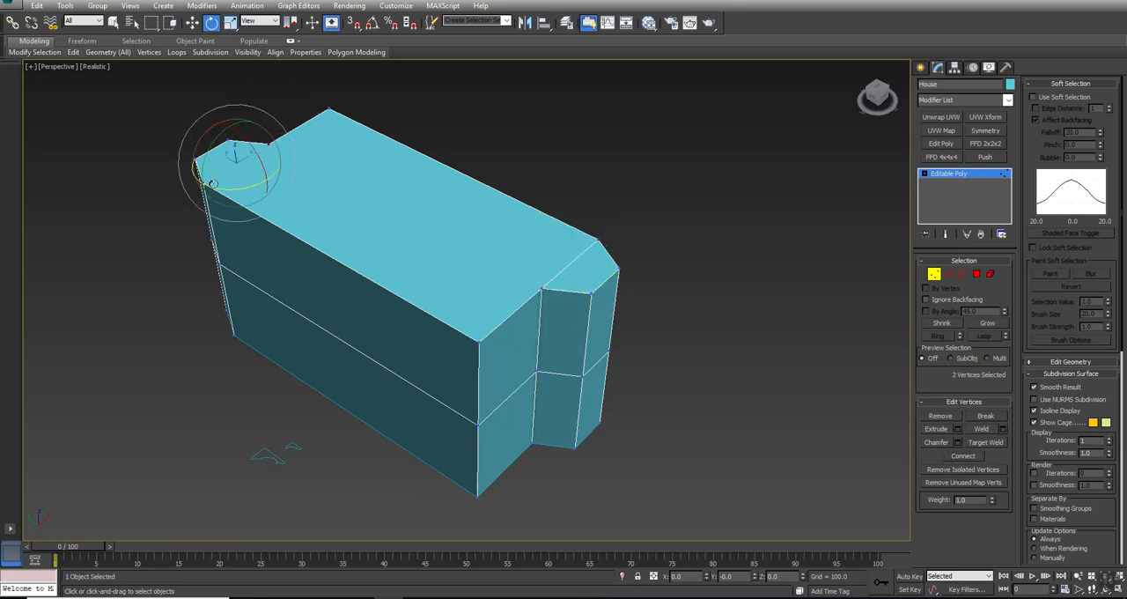
click(962, 456)
- Connect the inner corner vertices of the two bays with a long edge running across the House's top face
click(270, 143)
key(q)
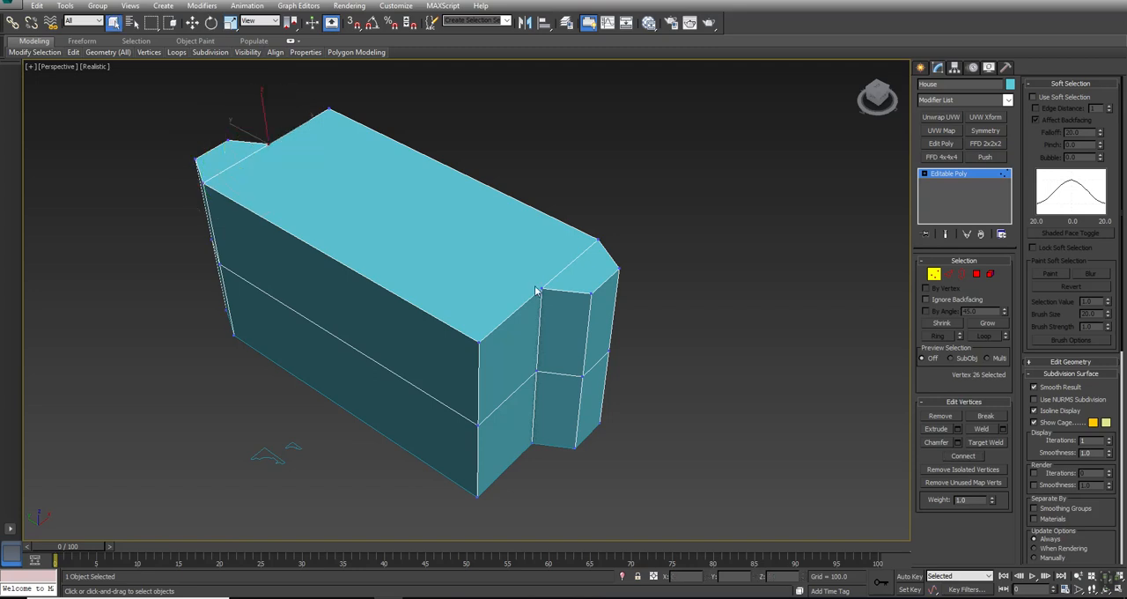
ctrl+click(540, 288)
click(969, 456)
- Connect the two inner corner vertices of the bay at each end of the House's underside with an edge
alt+middle_drag(458, 335, 574, 218)
click(540, 229)
ctrl+click(621, 297)
click(966, 457)
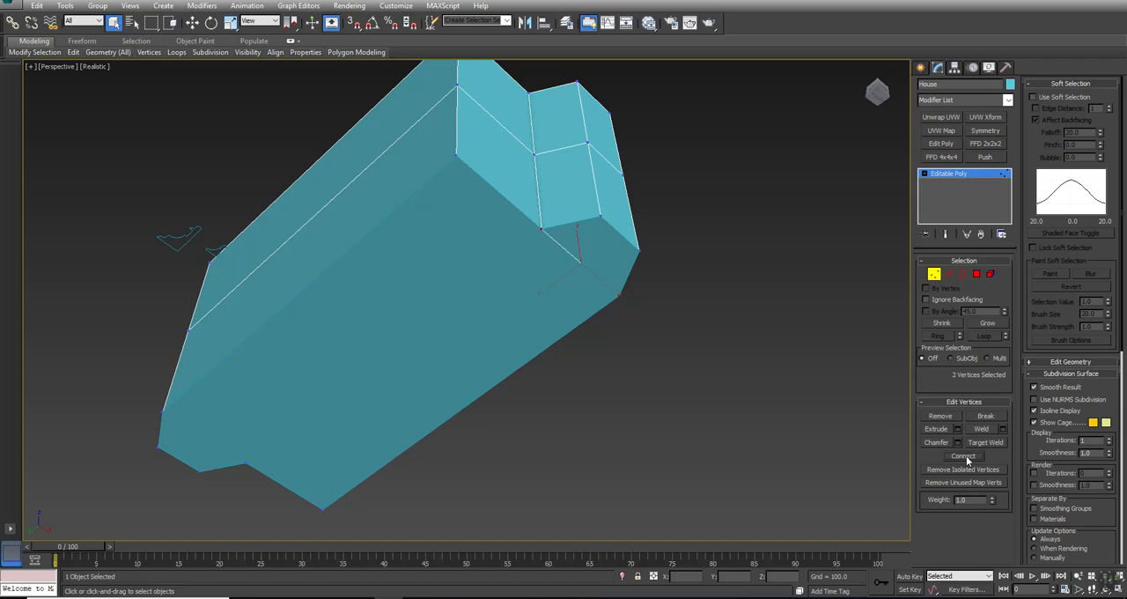
click(924, 176)
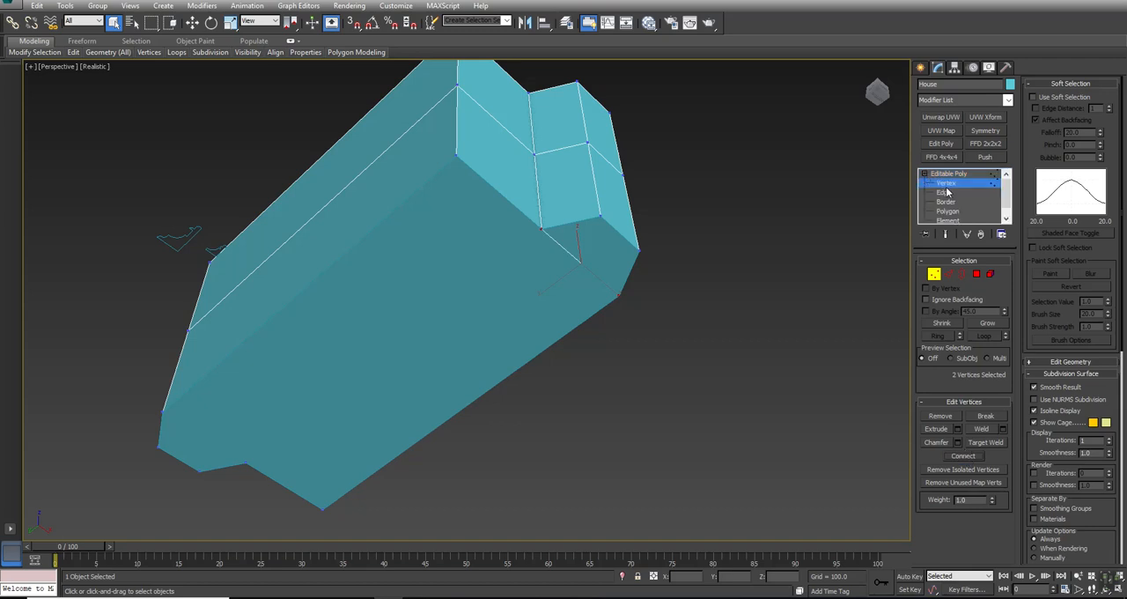
click(163, 410)
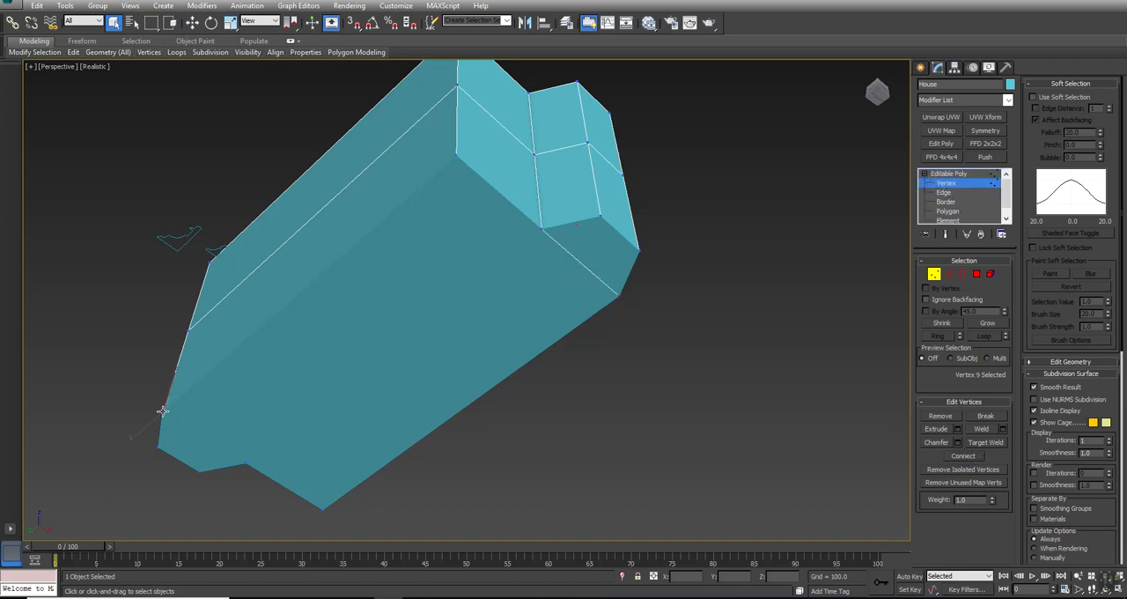
ctrl+click(246, 466)
click(963, 456)
- Connect the bays' inner corner vertices lengthwise across the House's underside and return to whole-object level
click(539, 226)
ctrl+click(246, 464)
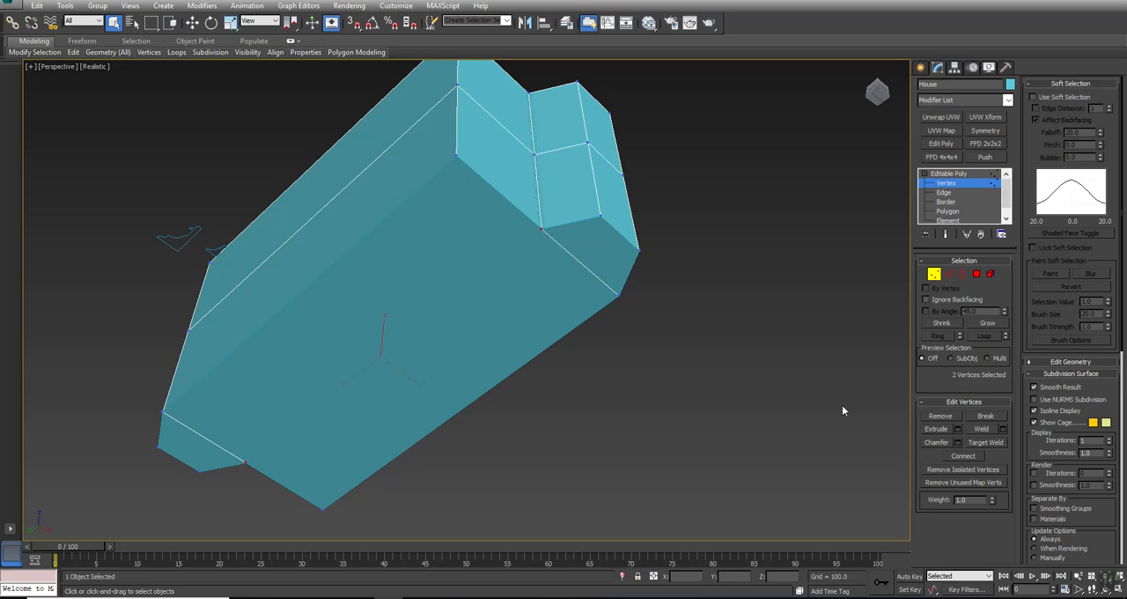
click(963, 456)
alt+middle_drag(431, 225, 428, 290)
right_click(767, 302)
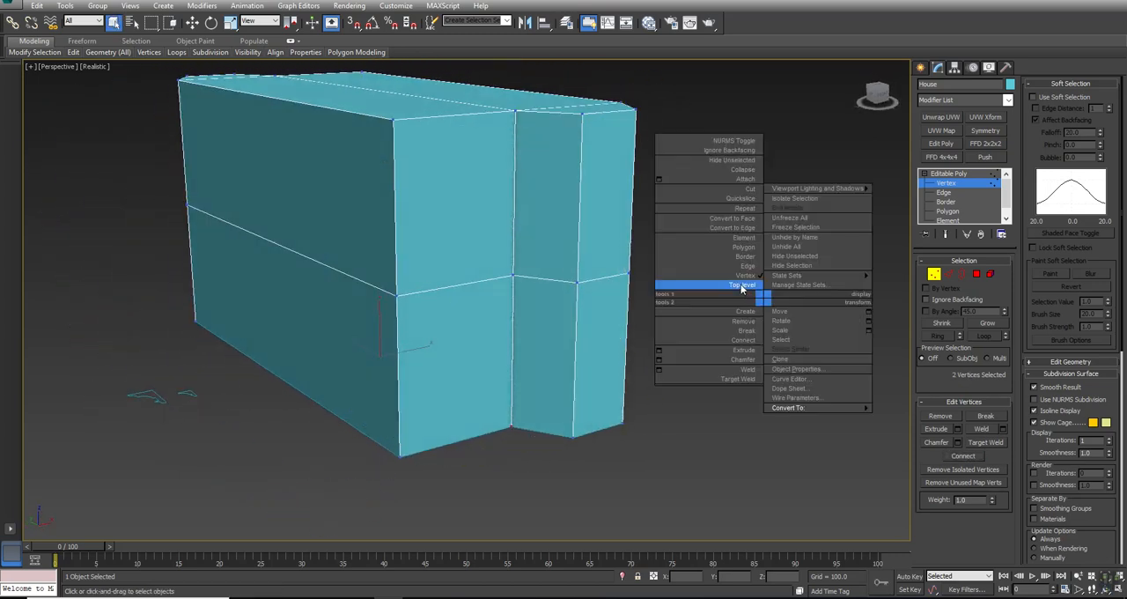
click(713, 289)
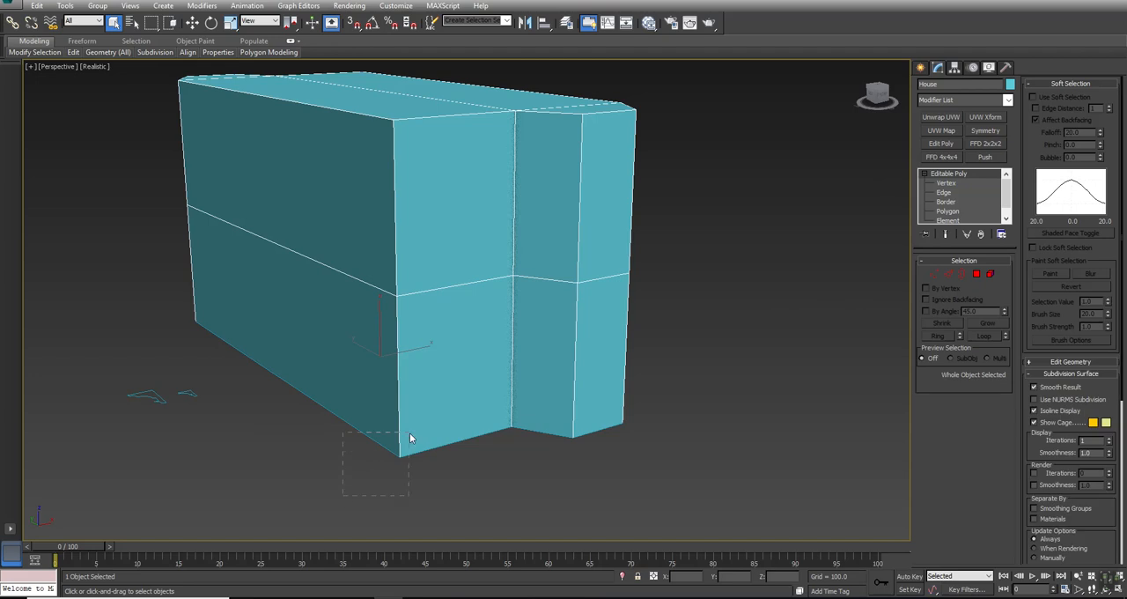
- Copy the Main_Path spline up about 1199 units to the House's top edge and name the copy Roof_trim
drag(381, 455, 434, 425)
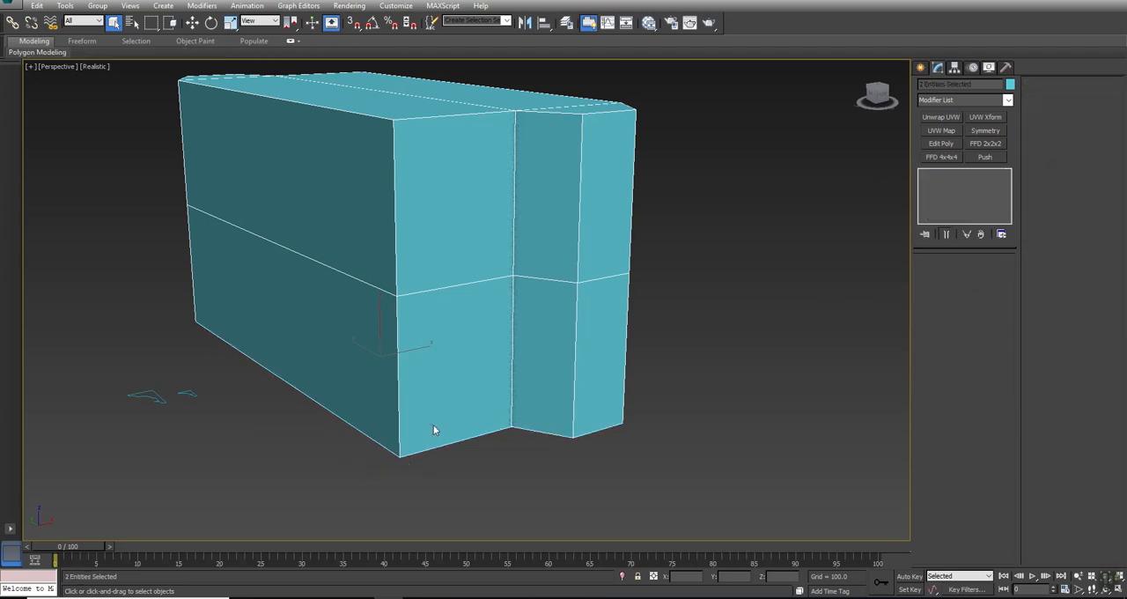
drag(661, 89, 515, 183)
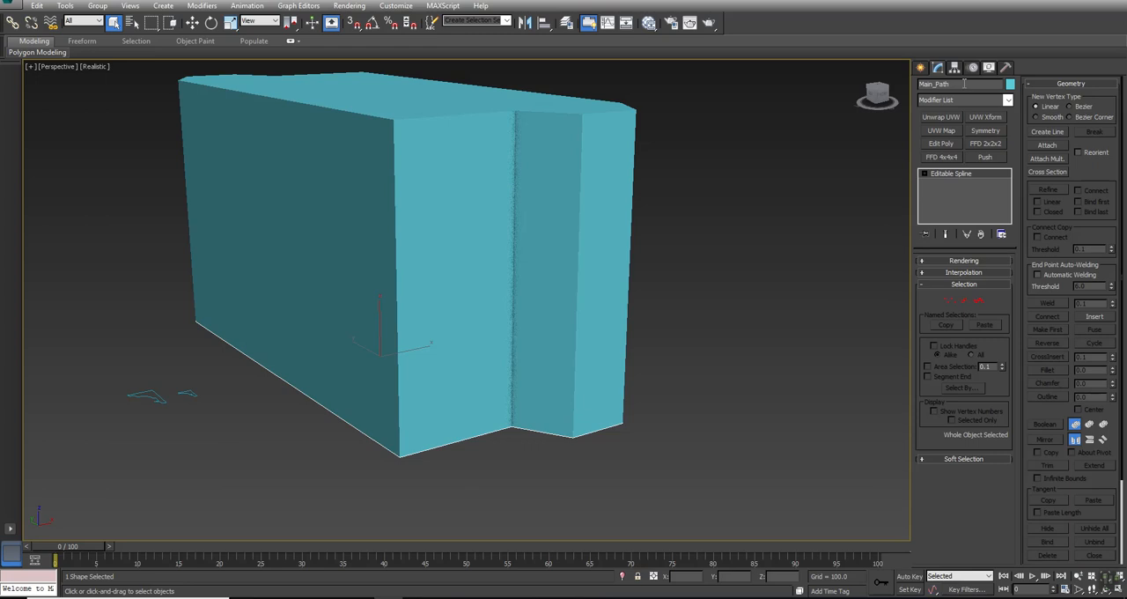
key(w)
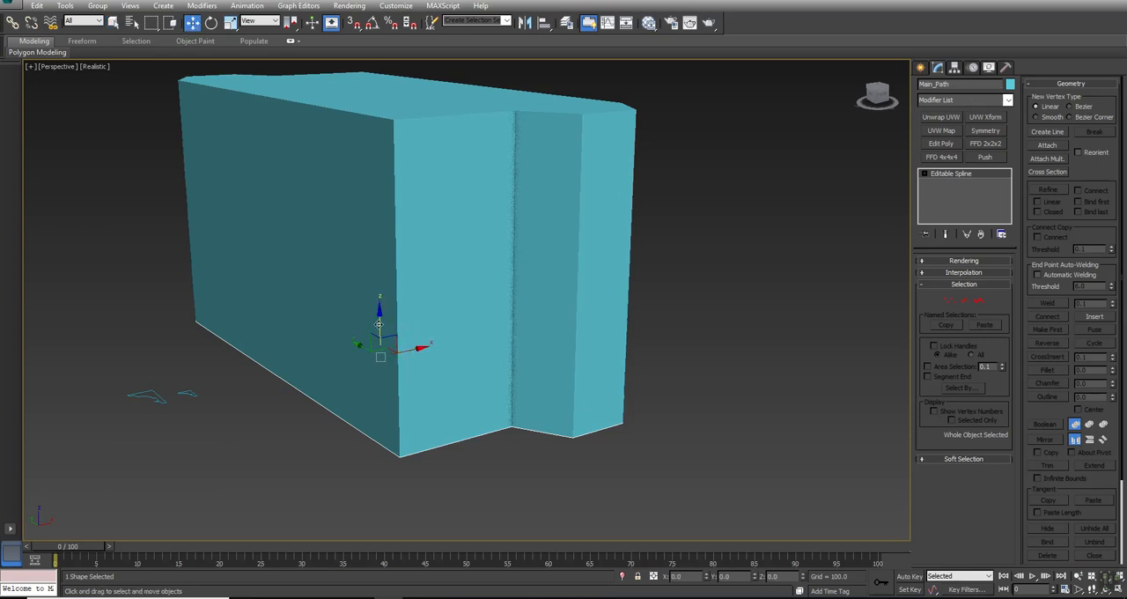
shift+drag(378, 324, 382, 58)
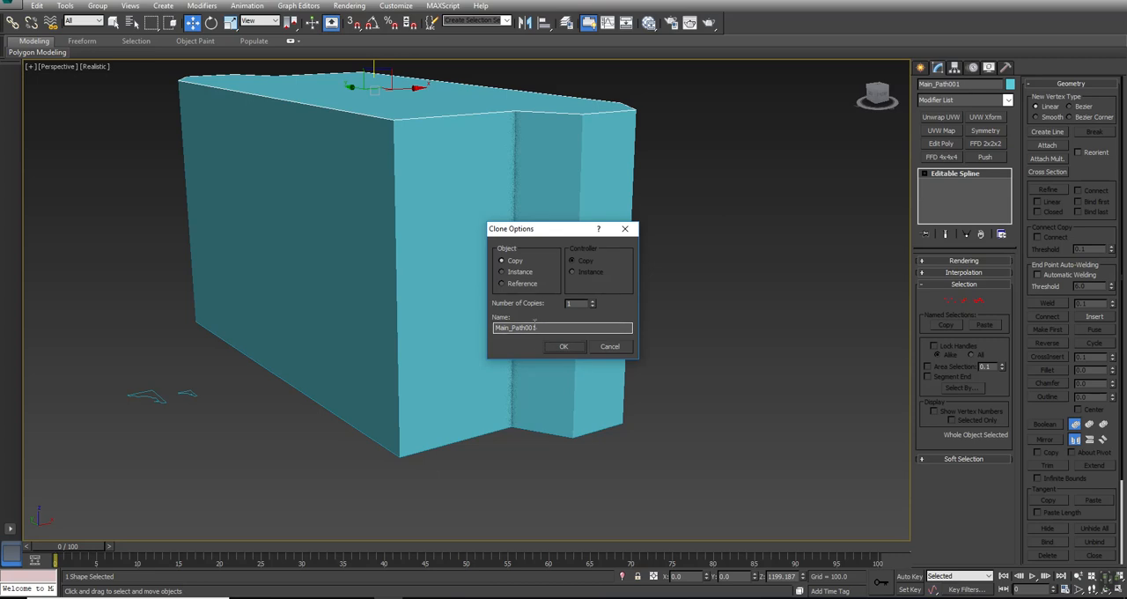
drag(543, 329, 252, 404)
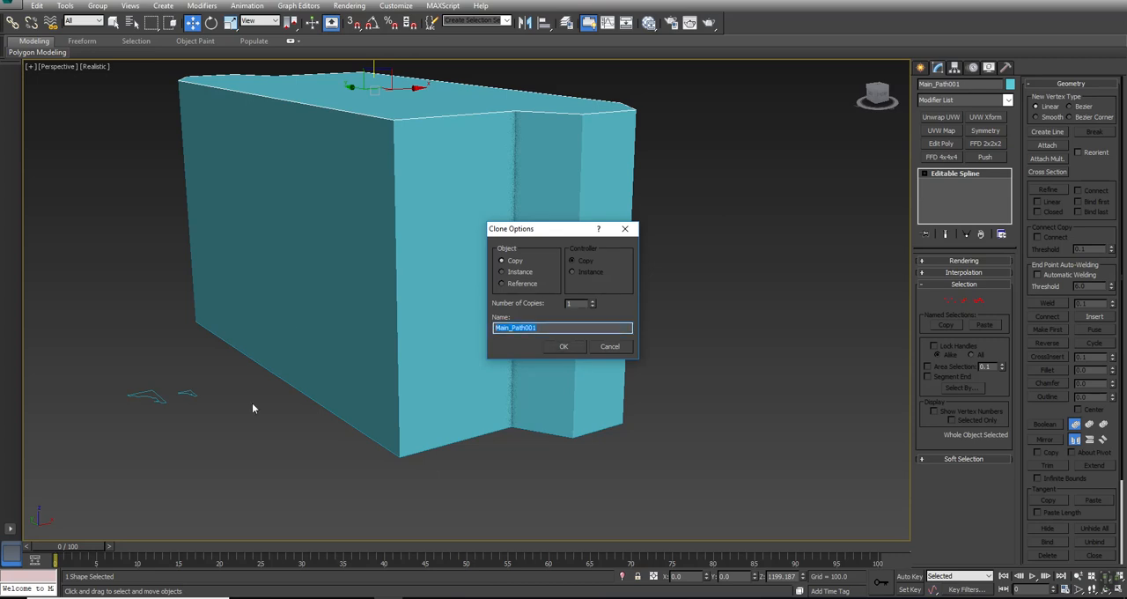
text(Roof_trim)
key(Return)
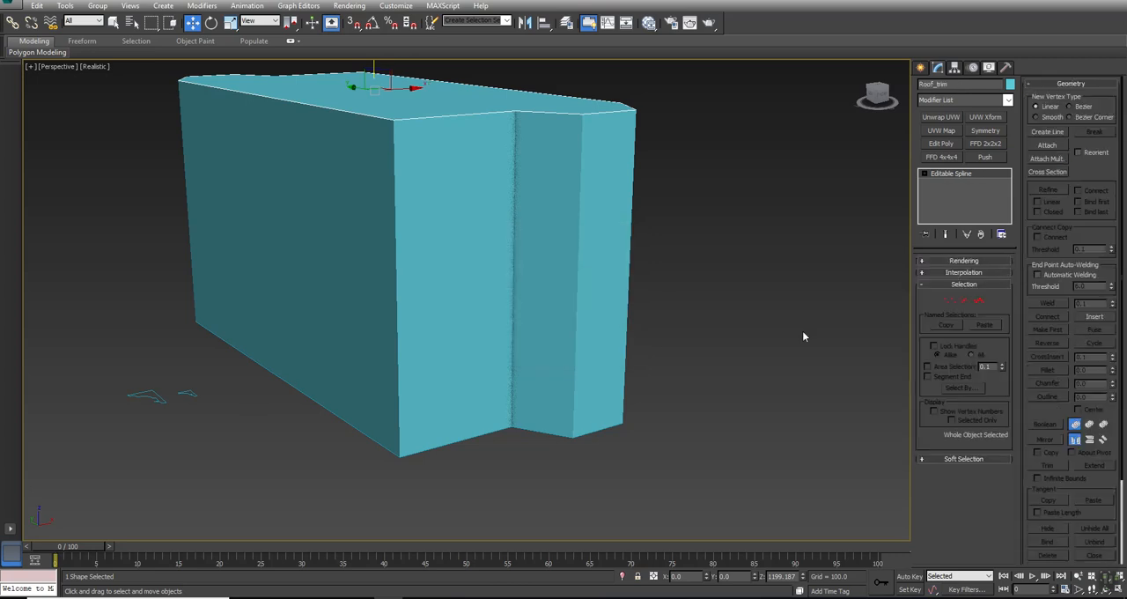
- Apply a Bevel Profile modifier to the Roof_trim spline
click(963, 101)
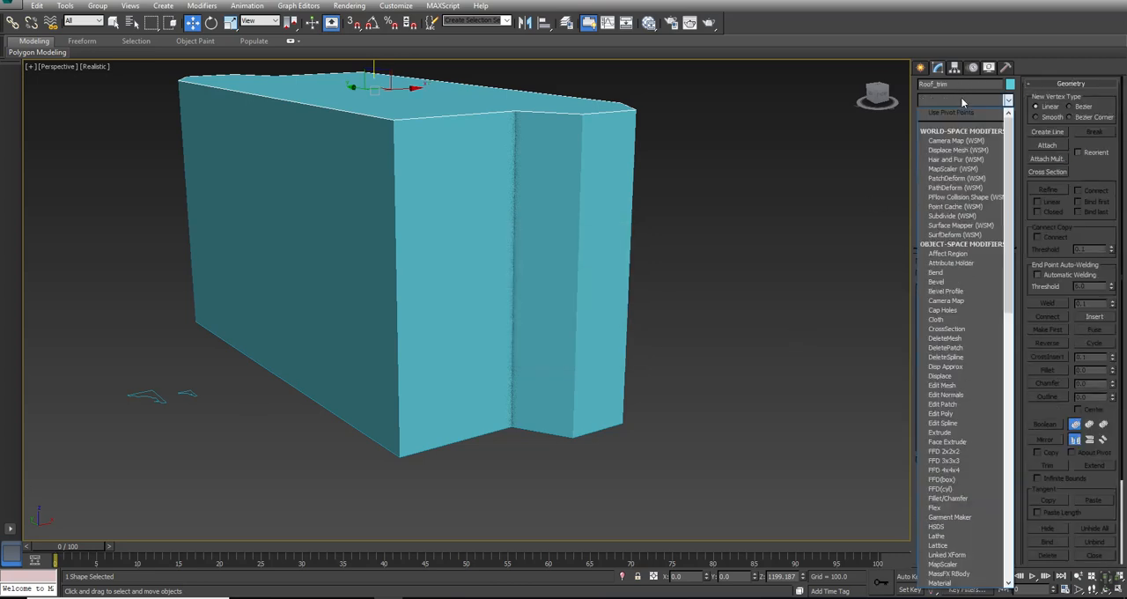
key(b)
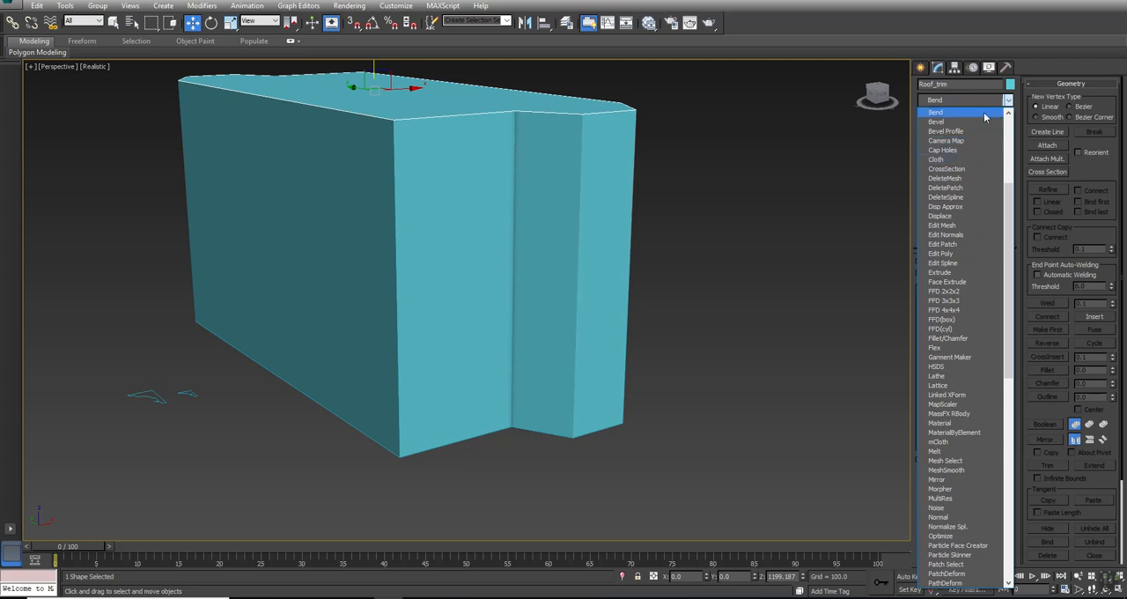
click(964, 131)
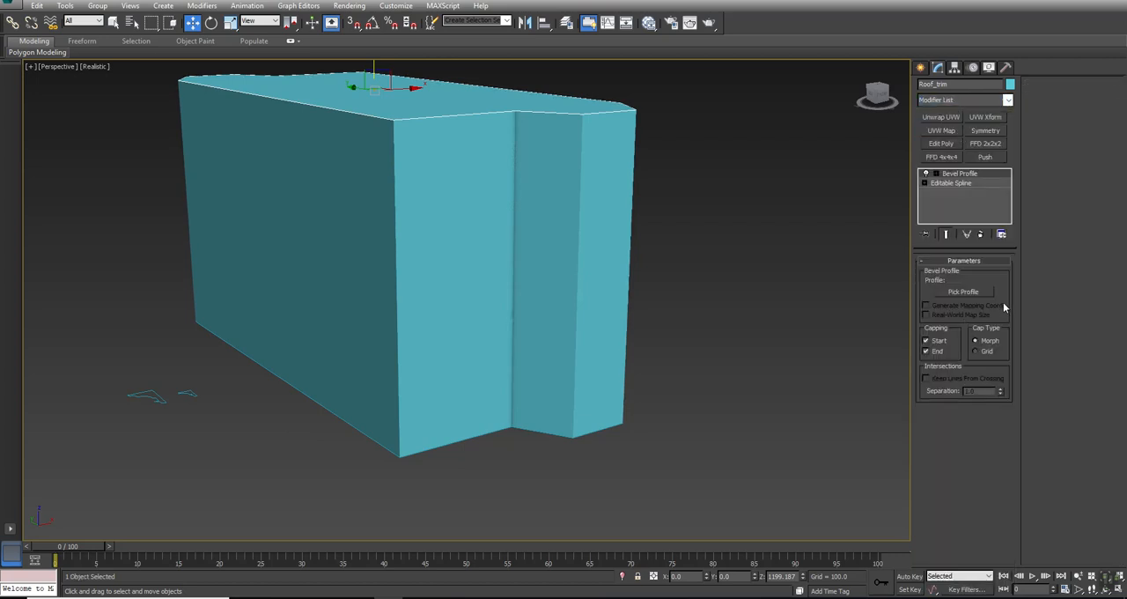
- Use the Trim_A spline as the Bevel Profile shape for the Roof_trim
click(949, 295)
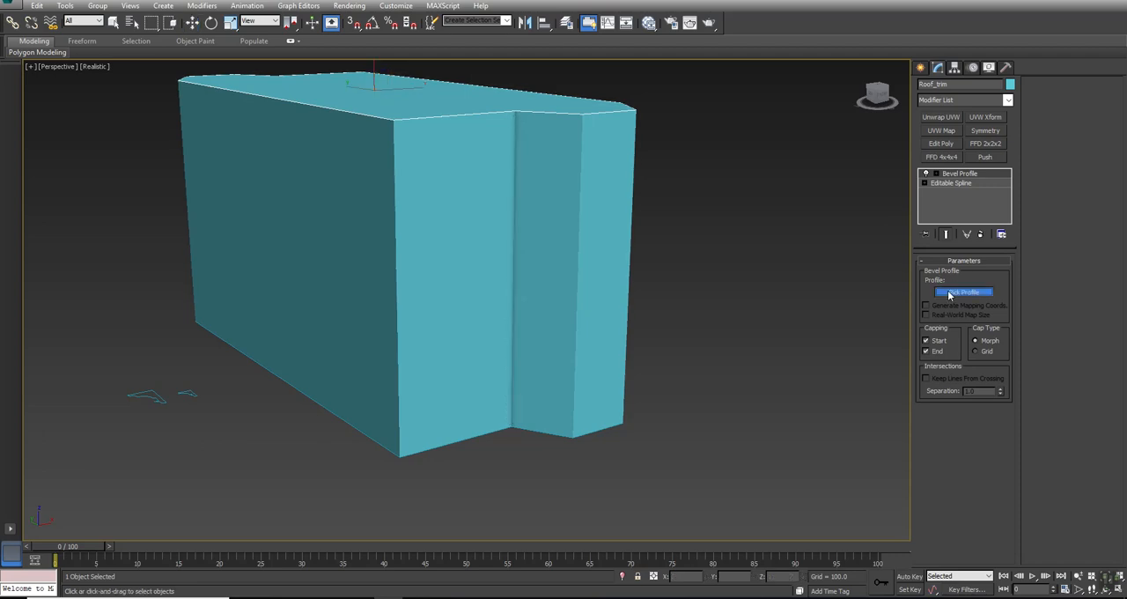
click(147, 395)
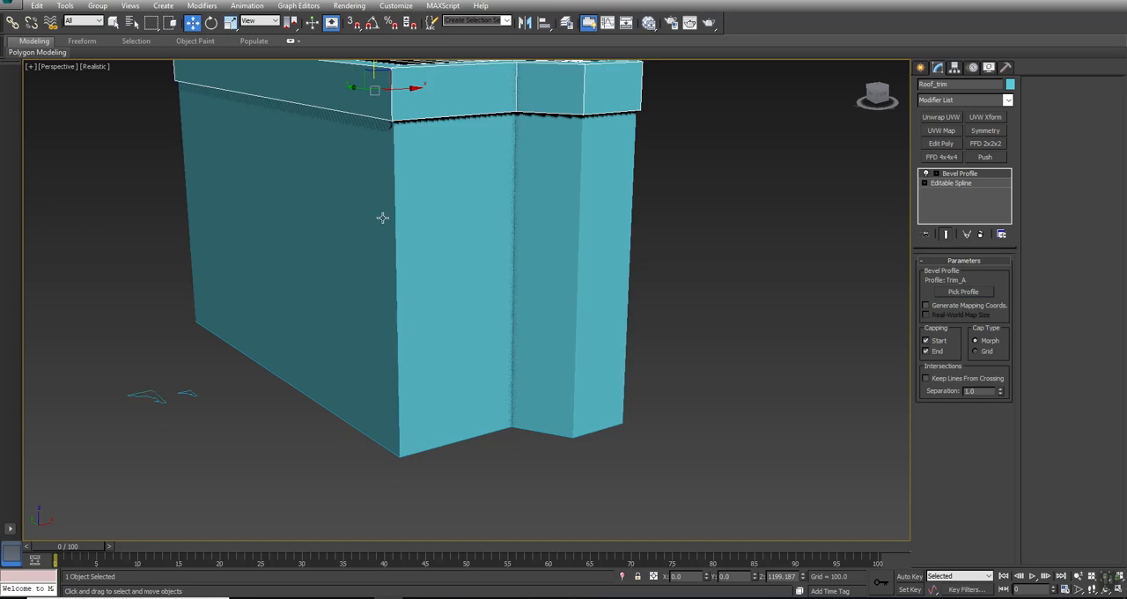
scroll(360, 262, down, 4)
middle_drag(401, 307, 440, 264)
scroll(443, 290, up, 5)
scroll(443, 290, down, 3)
key(w)
- Rotate the Roof_trim's profile gizmo about the vertical axis with angle snap on so the molding faces outward, and return to the modifier level
click(935, 174)
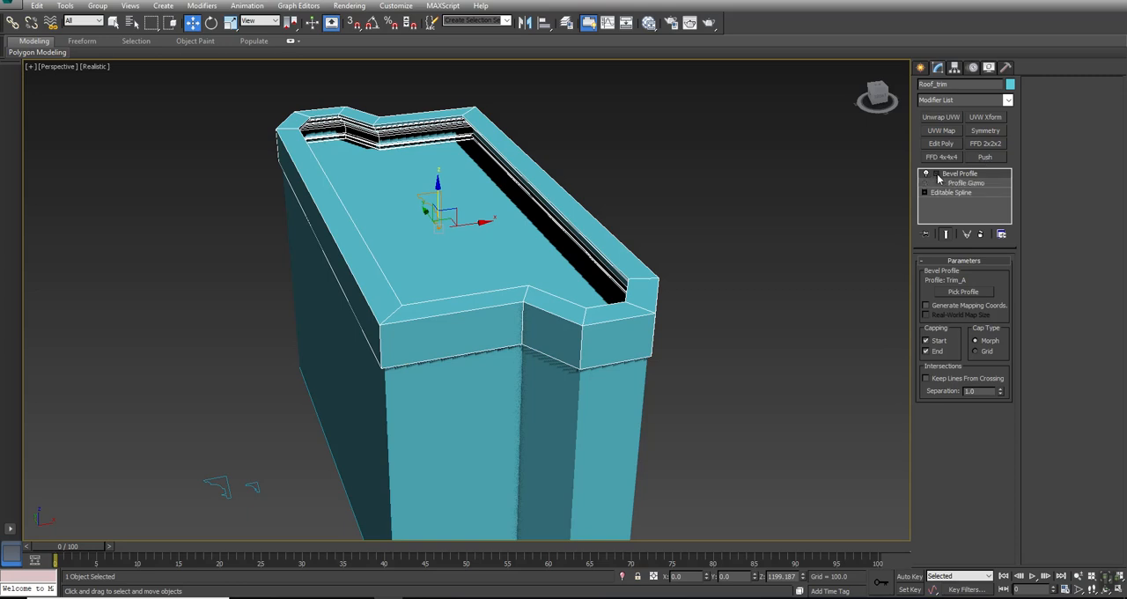
click(953, 183)
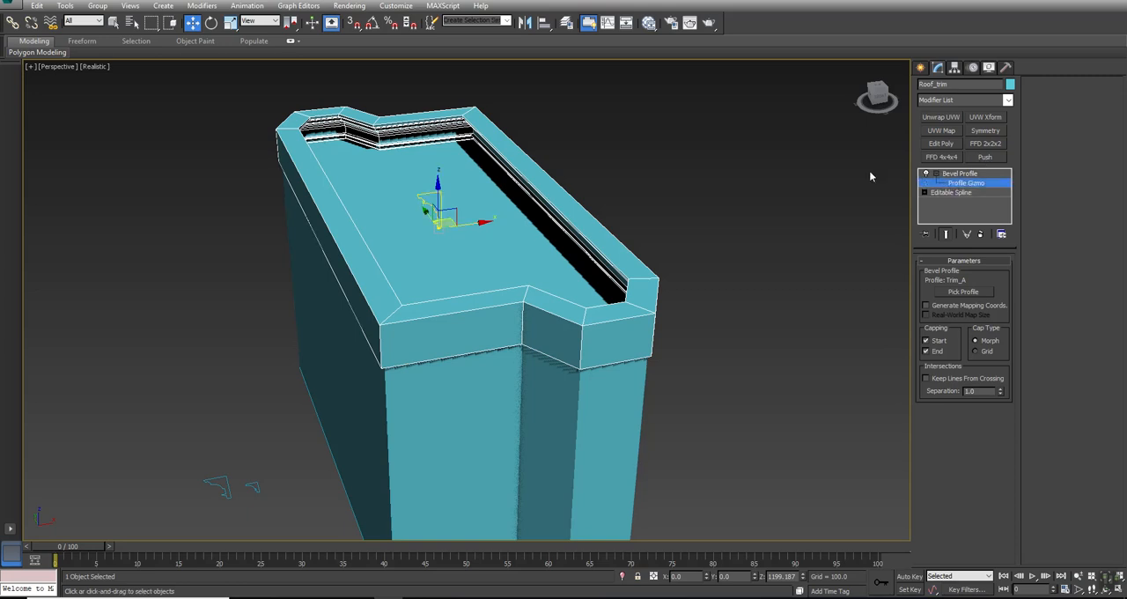
click(374, 24)
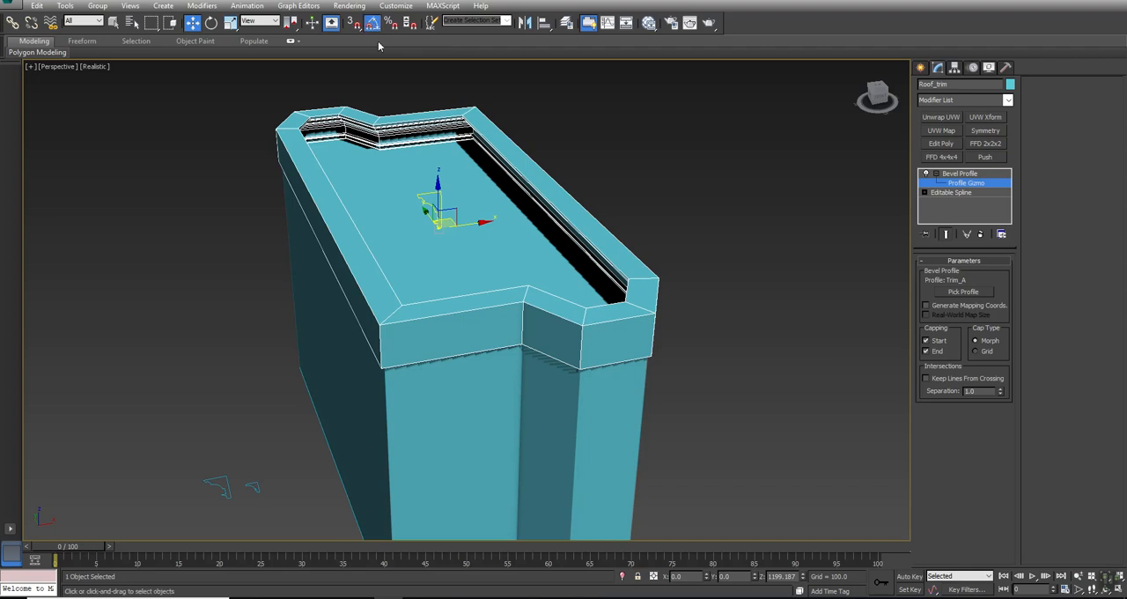
click(212, 23)
drag(425, 246, 532, 232)
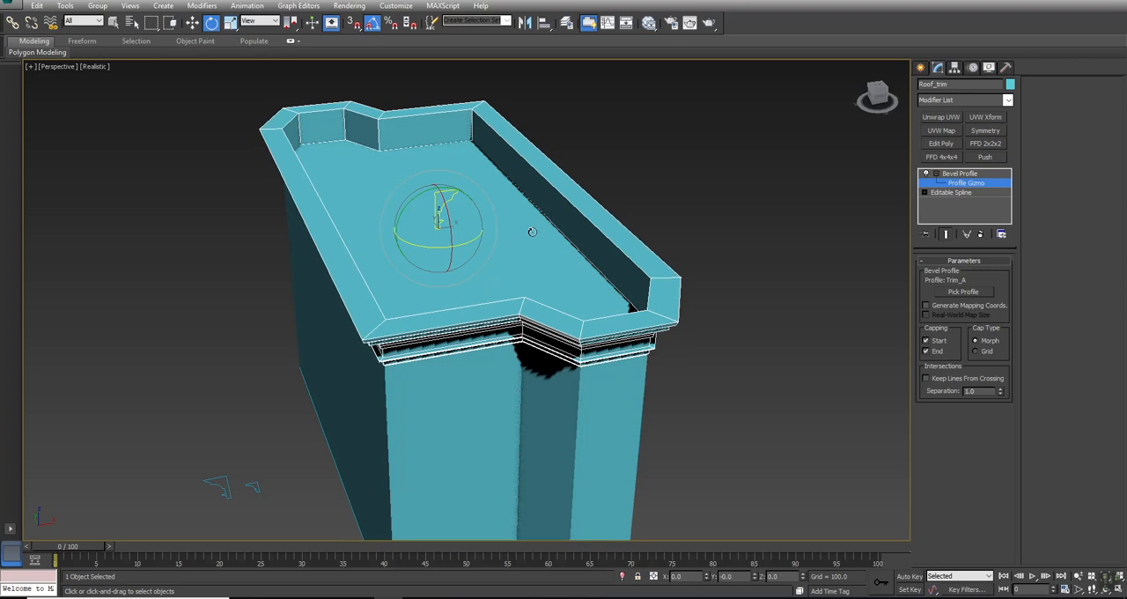
alt+middle_drag(501, 328, 503, 292)
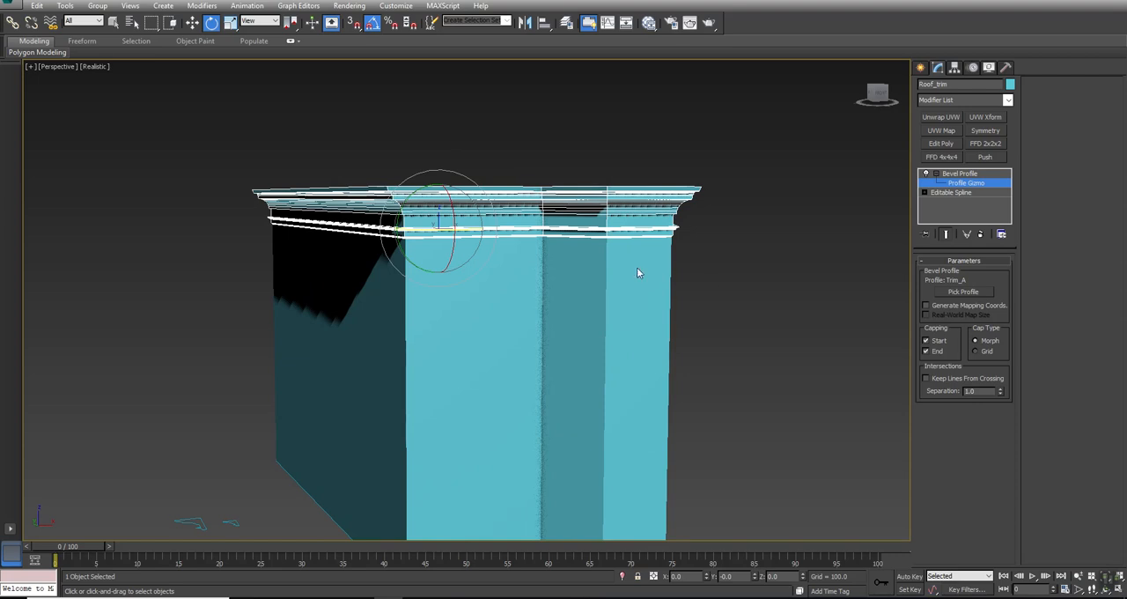
click(966, 174)
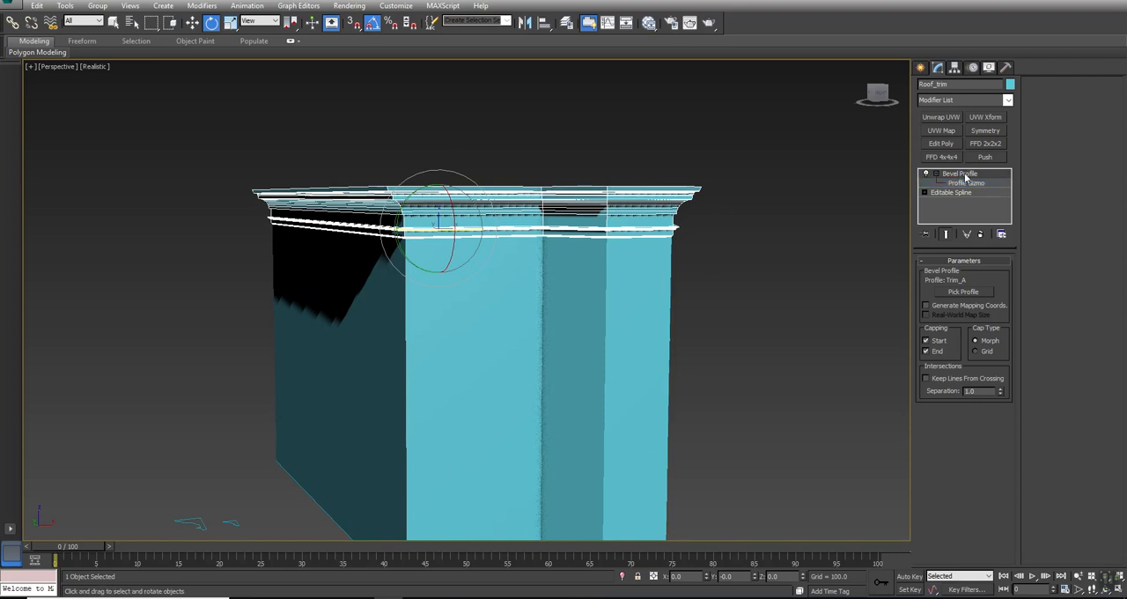
- Lower the Roof_trim about 6 units in the Front view so its lower edge overlaps the top of the House walls
key(alt+w)
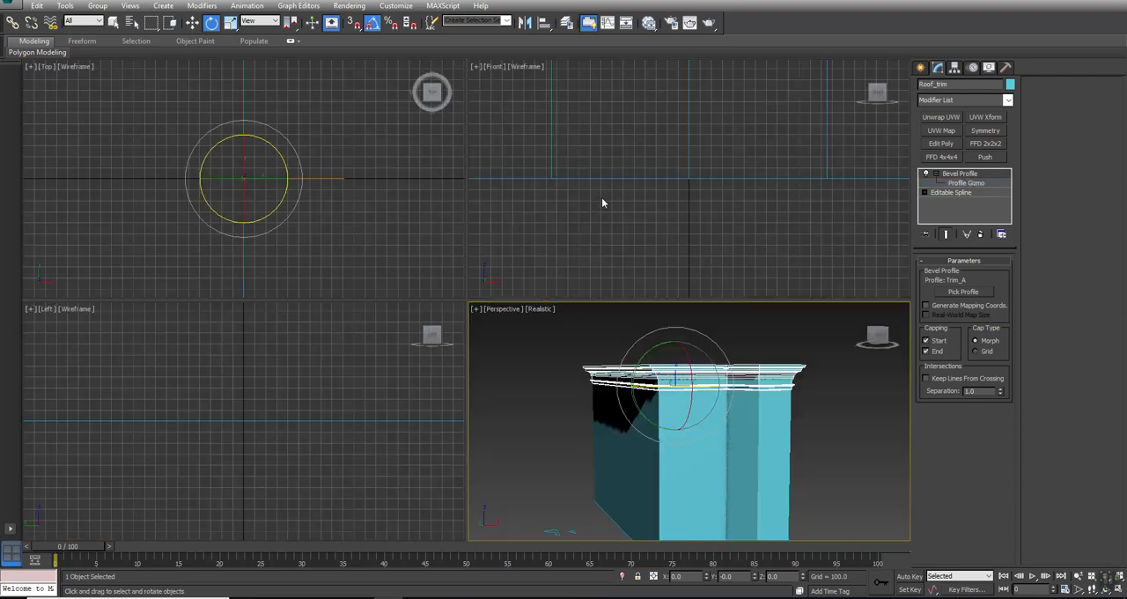
middle_drag(680, 162, 652, 196)
scroll(681, 141, down, 4)
middle_drag(682, 140, 682, 219)
scroll(681, 218, up, 4)
key(w)
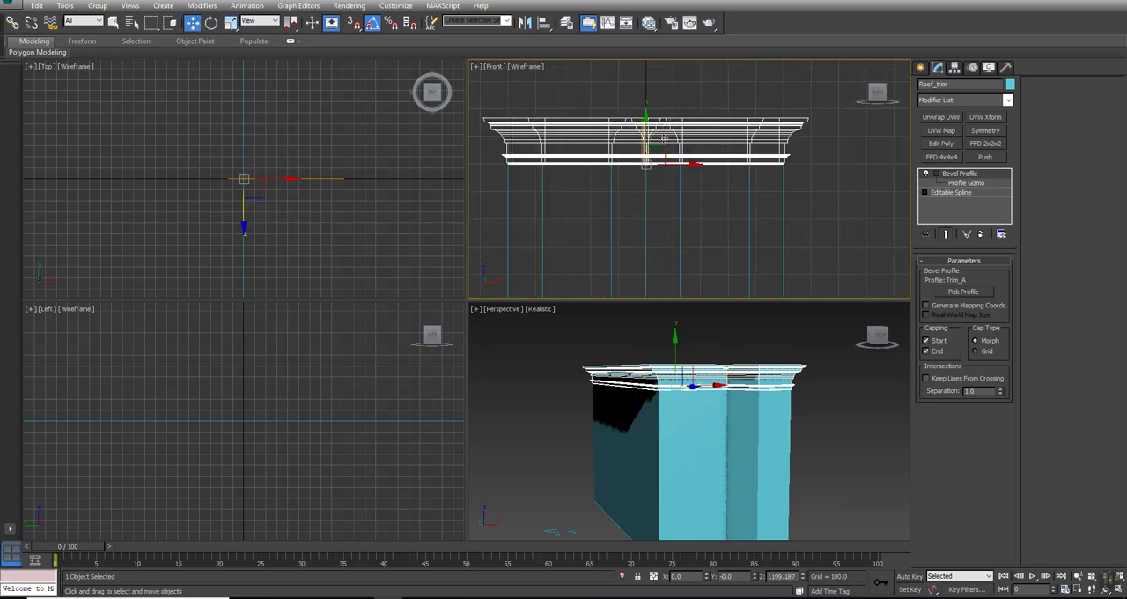
drag(642, 129, 639, 108)
key(ctrl+z)
scroll(708, 133, up, 5)
middle_drag(789, 195, 754, 144)
middle_drag(562, 154, 550, 146)
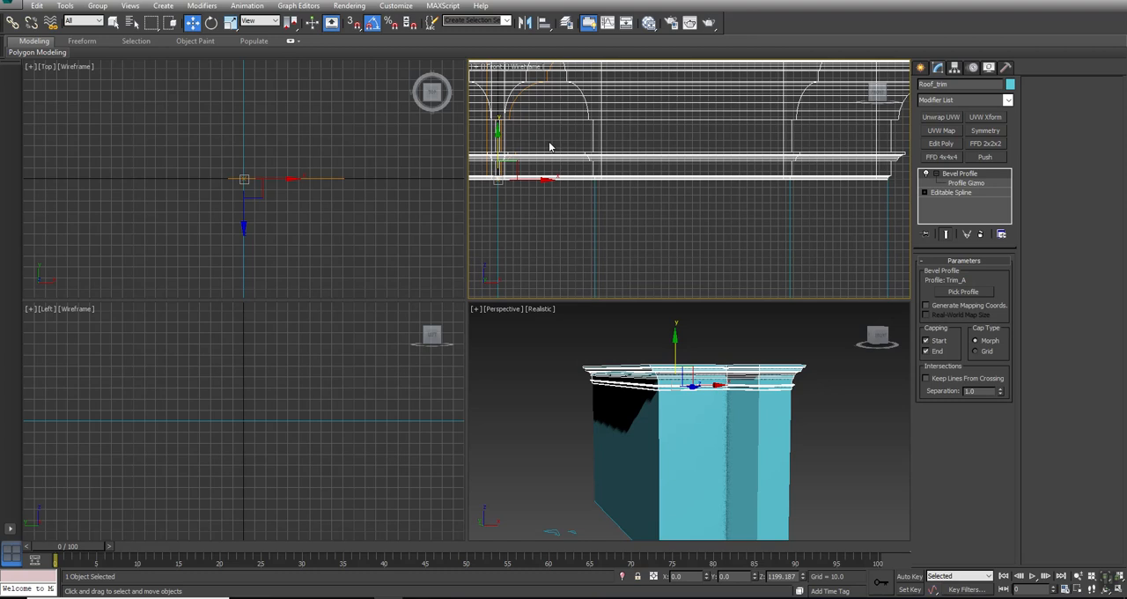
drag(491, 156, 492, 162)
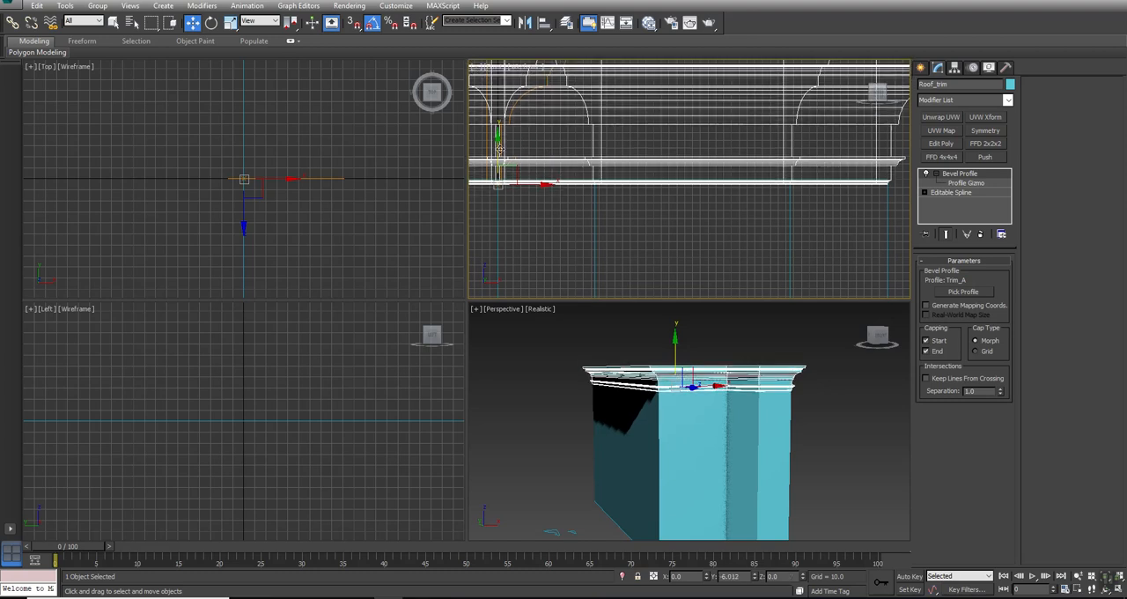
click(523, 516)
alt+middle_drag(523, 516, 679, 392)
click(680, 393)
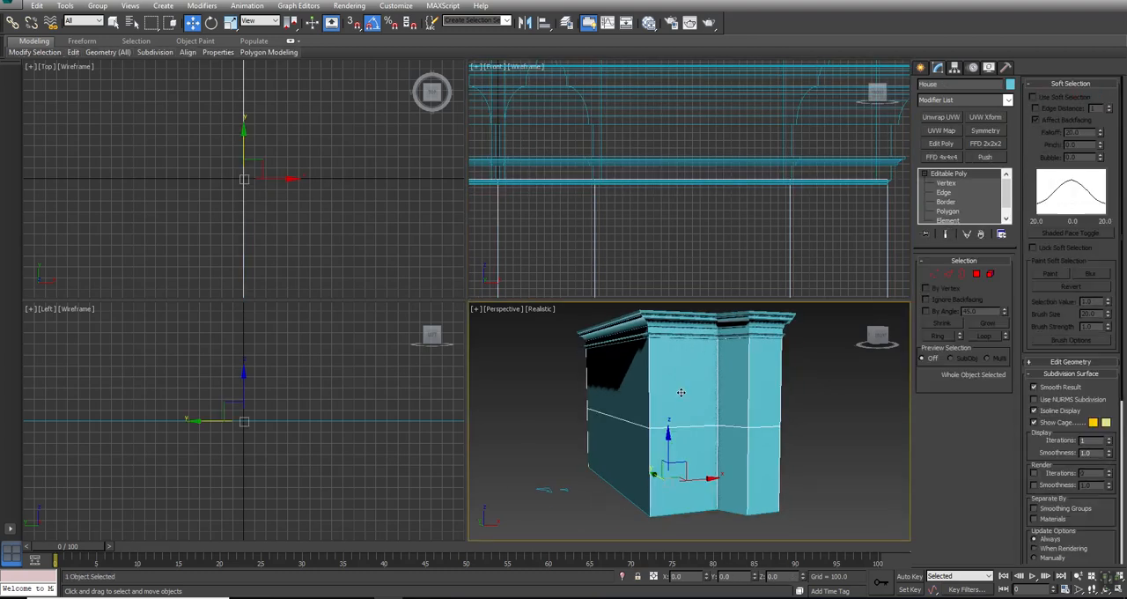
key(alt+w)
- Clone the Roof_trim as a copy named Trim_Middle and move it down the walls to a height of about 487
click(430, 95)
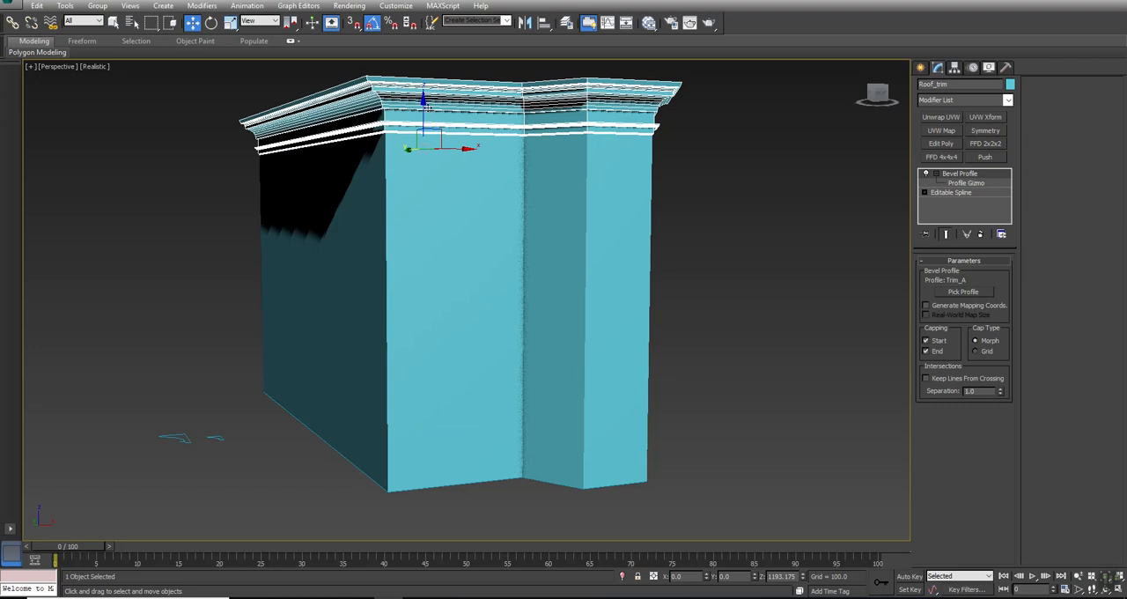
click(38, 7)
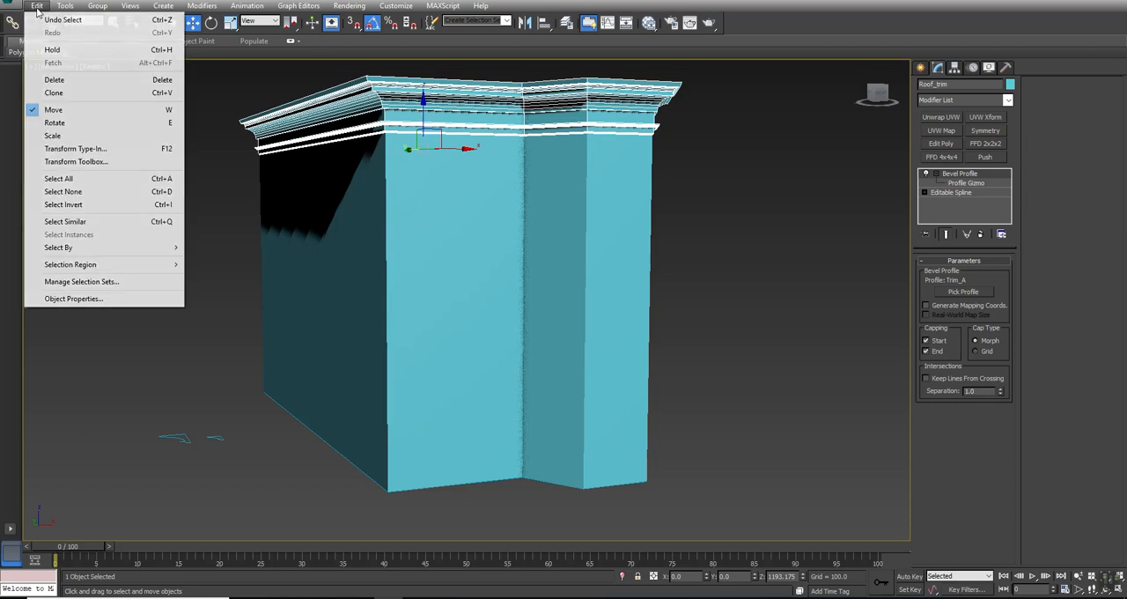
click(53, 92)
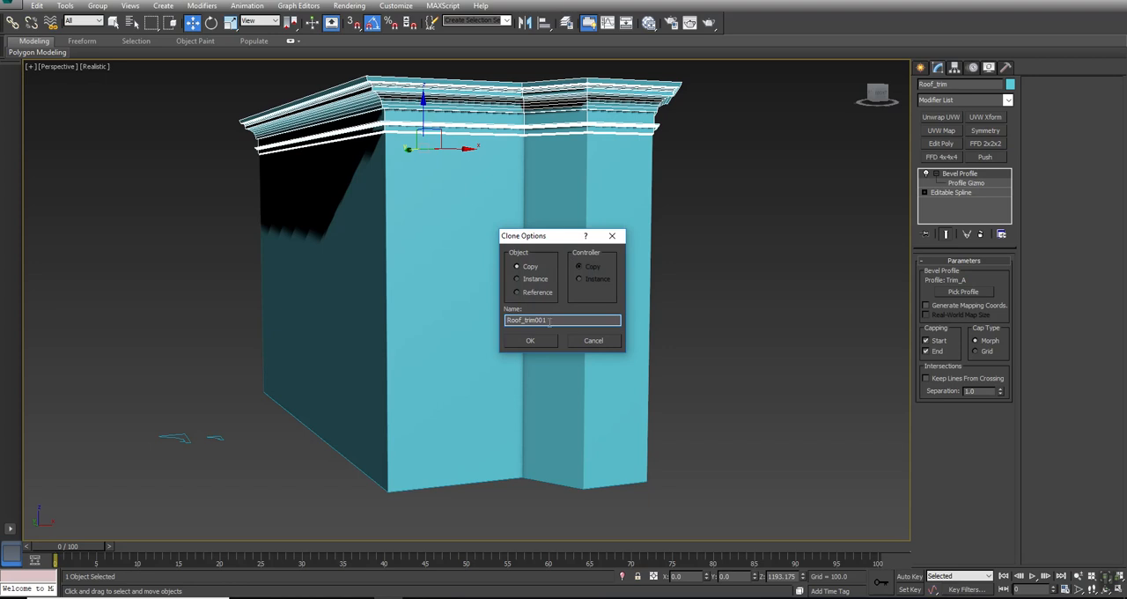
text(Trim_Middle)
key(Return)
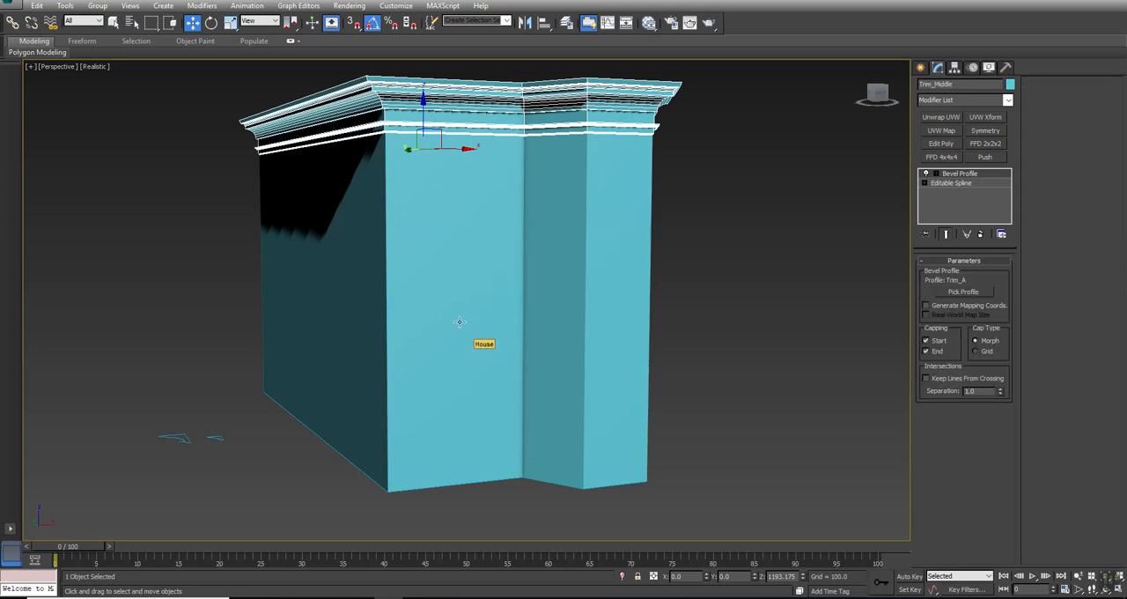
mouse_move(423, 100)
mouse_down()
mouse_move(424, 275)
mouse_move(423, 260)
mouse_up()
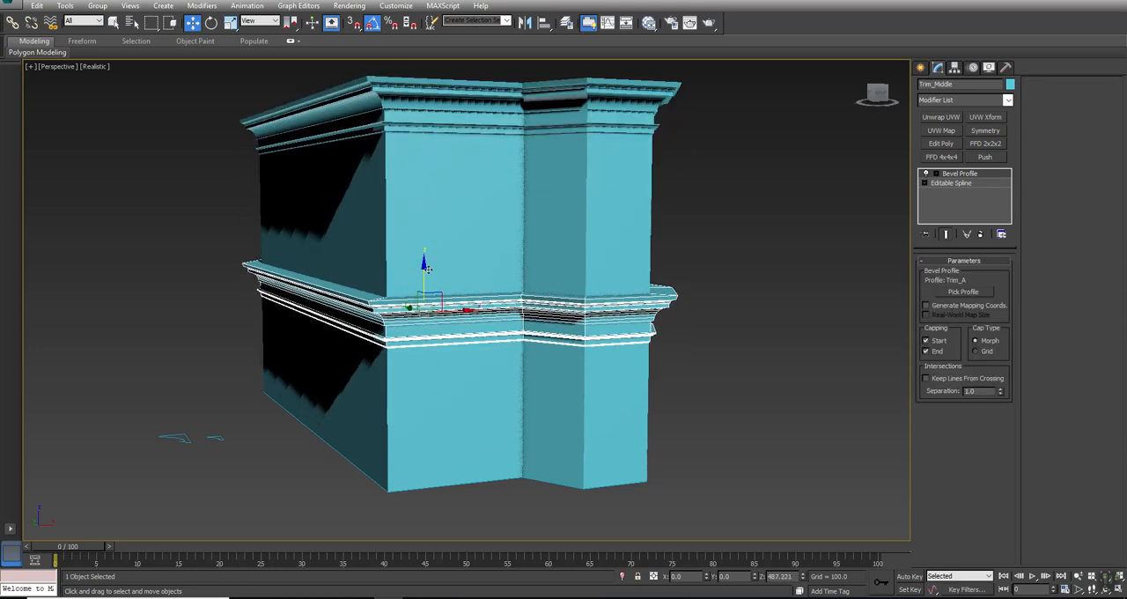
- Check the Z positions of the House's top and bottom corner vertices and return to whole-object level
click(591, 201)
click(937, 277)
drag(659, 123, 628, 162)
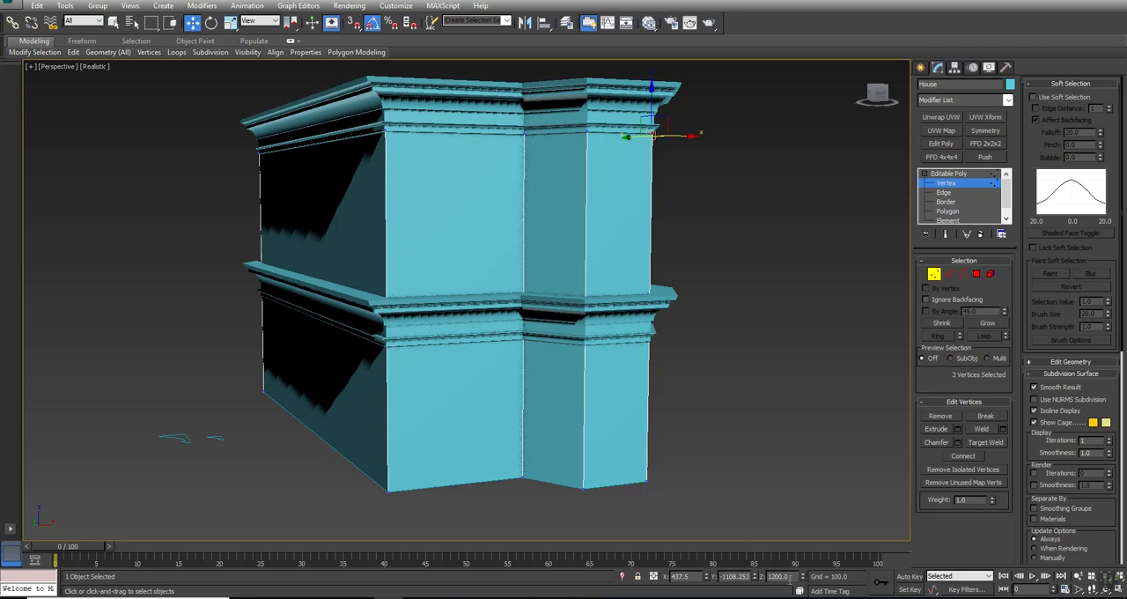
drag(662, 475, 625, 507)
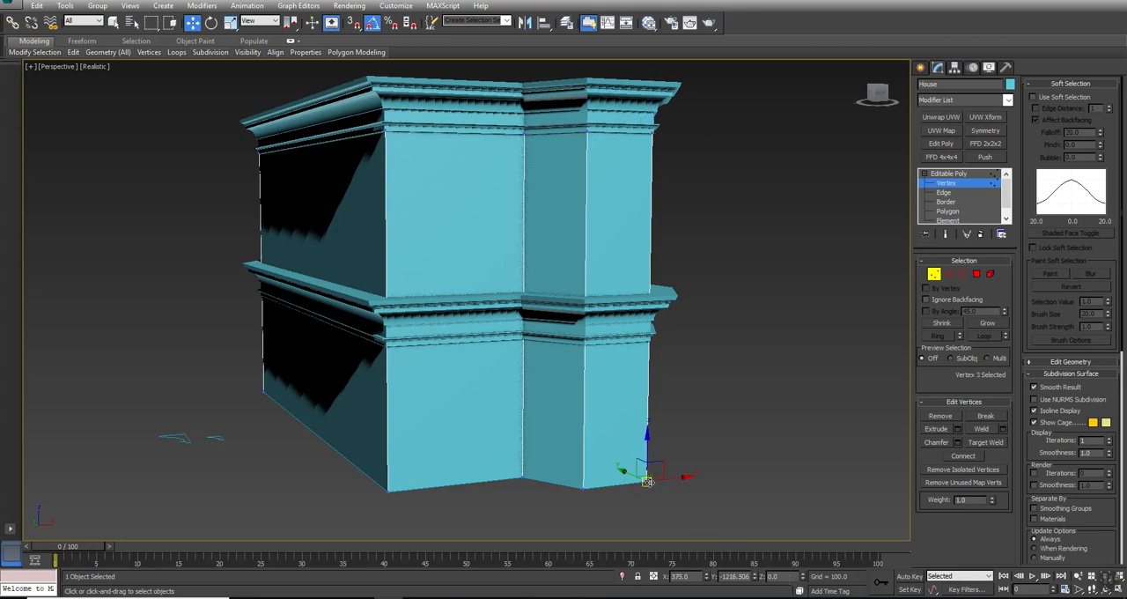
click(957, 180)
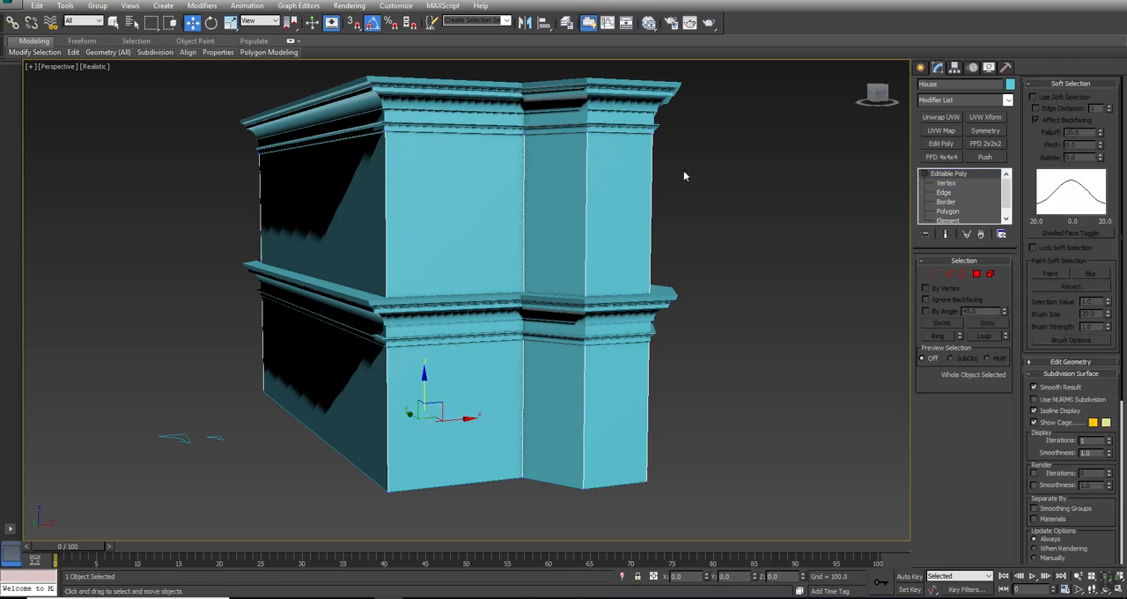
- Set the Trim_Middle's Z position to 600
click(662, 300)
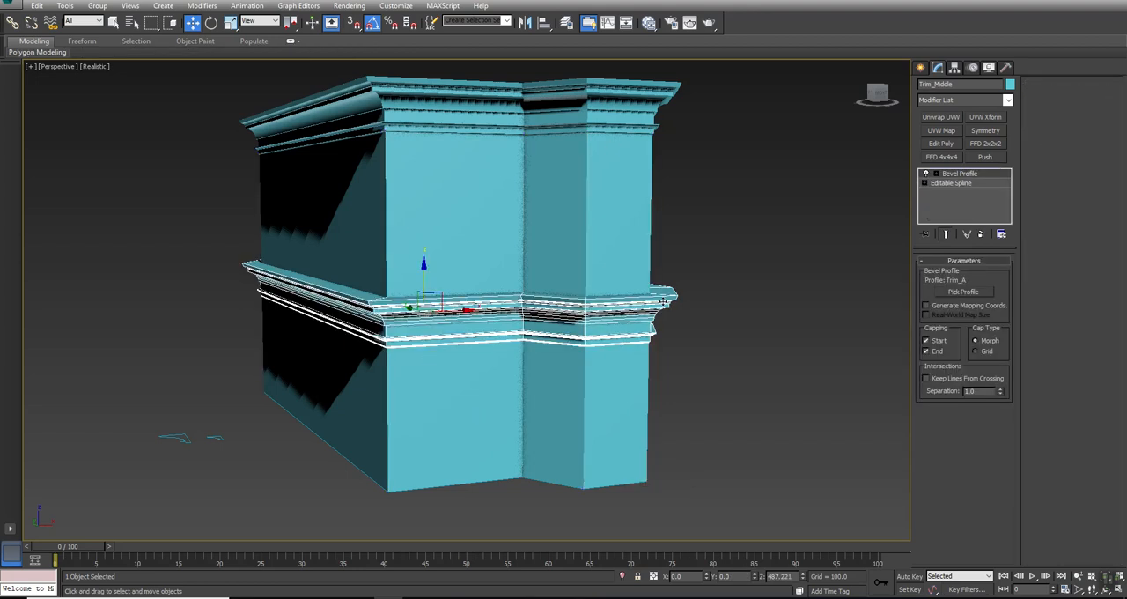
double_click(782, 576)
text(60)
key(Return)
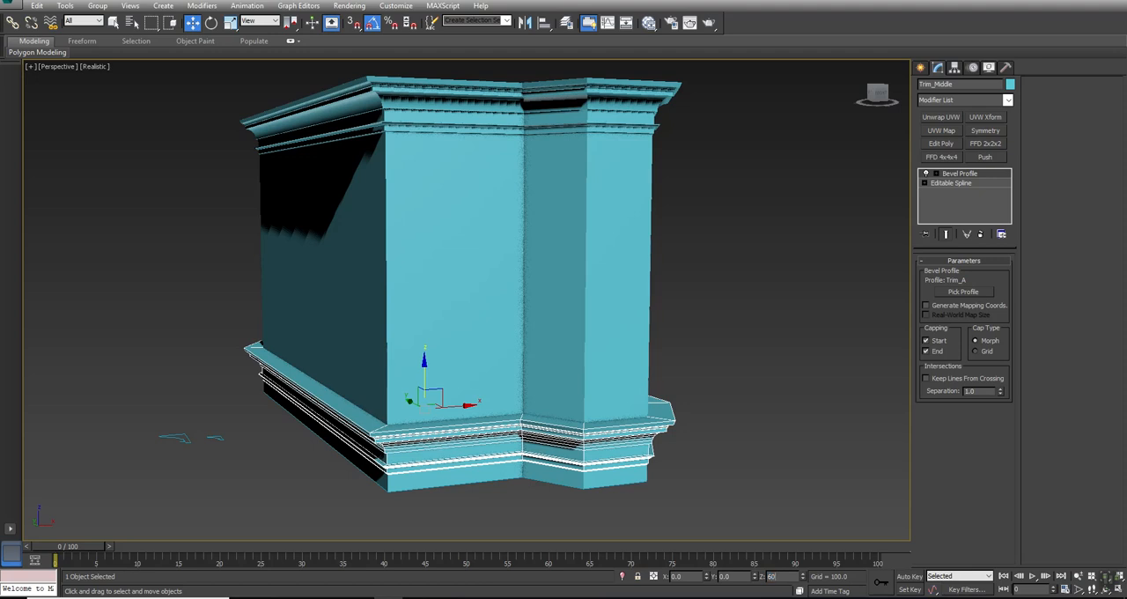
key(Return)
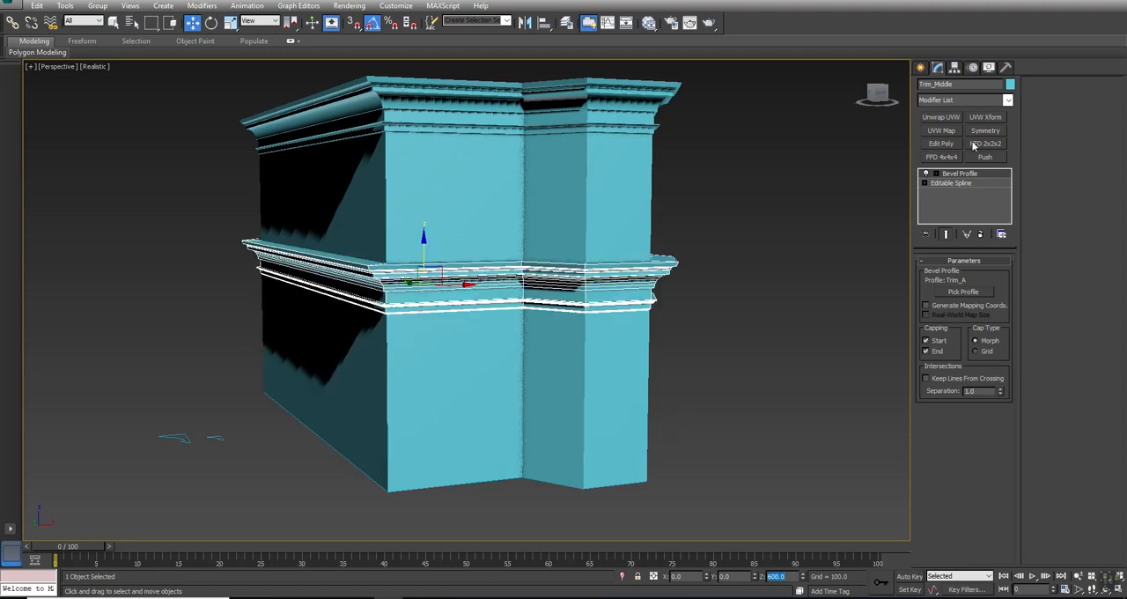
- Replace the Trim_Middle's Bevel Profile shape with the Trim_B spline and clear the selection
click(966, 292)
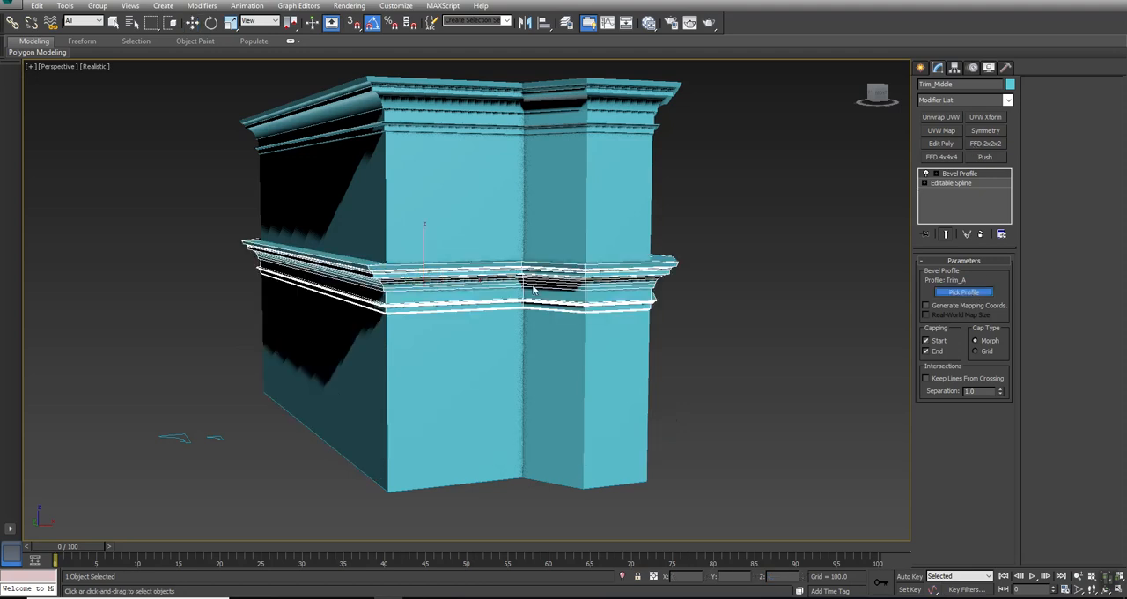
click(211, 439)
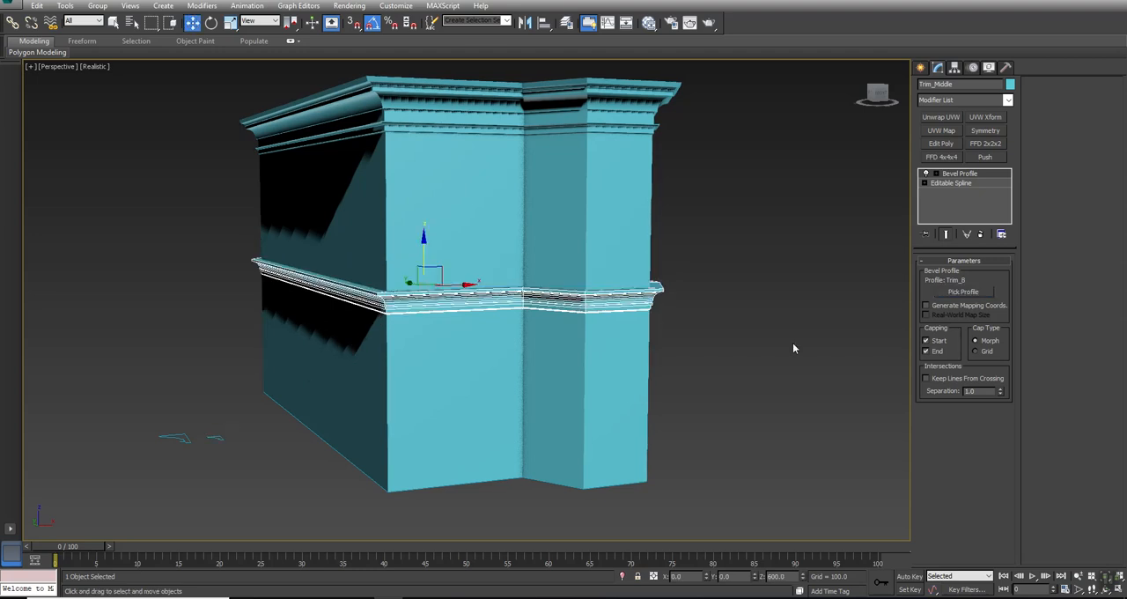
alt+middle_drag(826, 298, 544, 360)
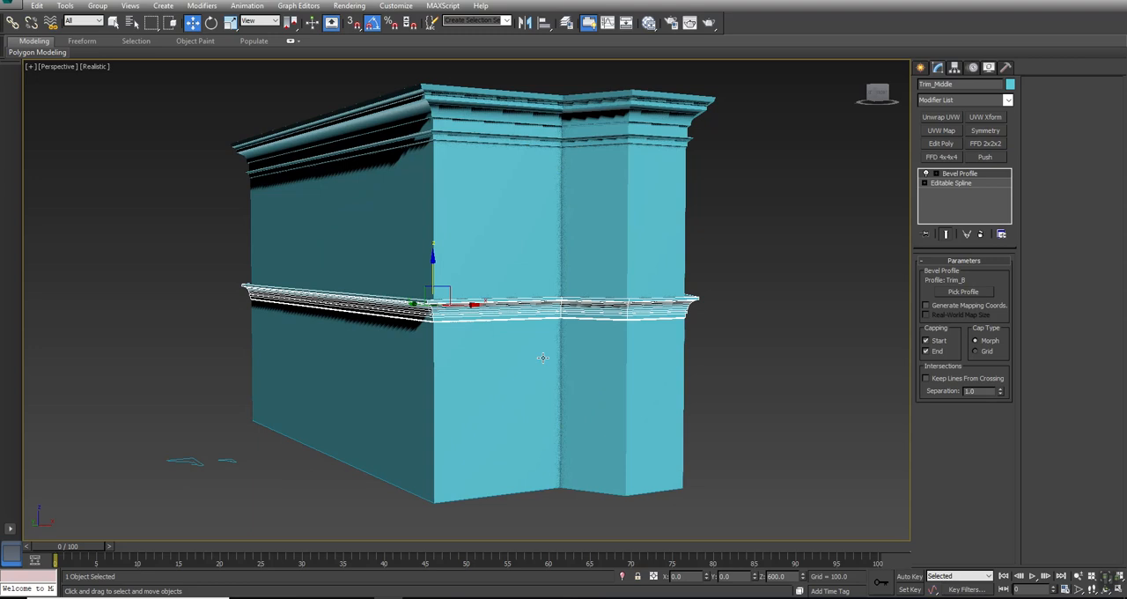
click(786, 369)
- Select the full ring of lengthwise edges on the House and isolate the House from the trims
click(637, 200)
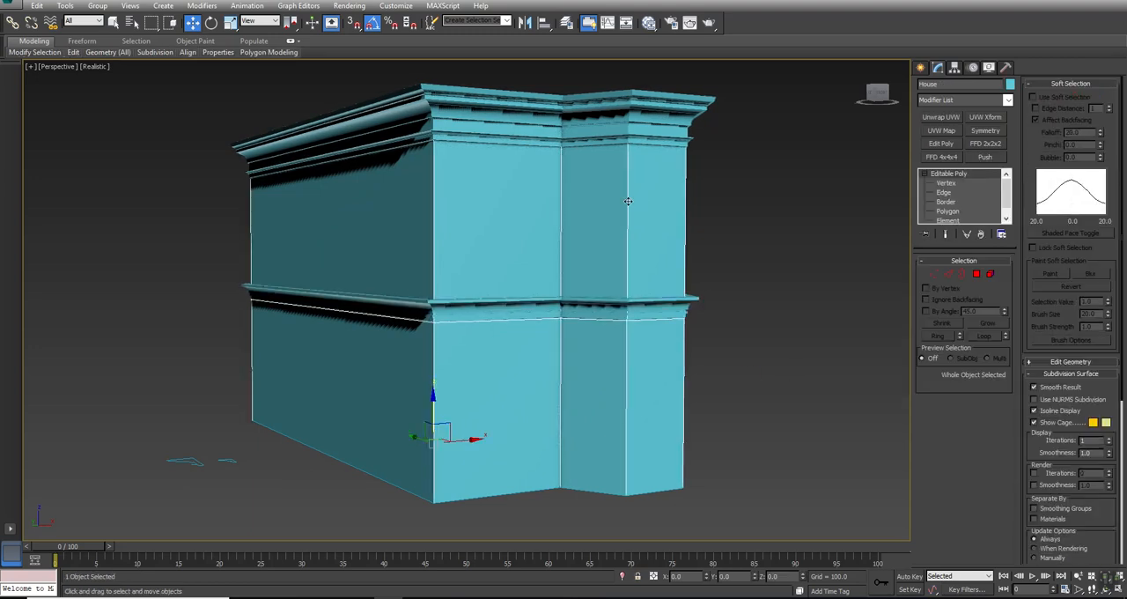
alt+middle_drag(582, 220, 363, 293)
click(947, 273)
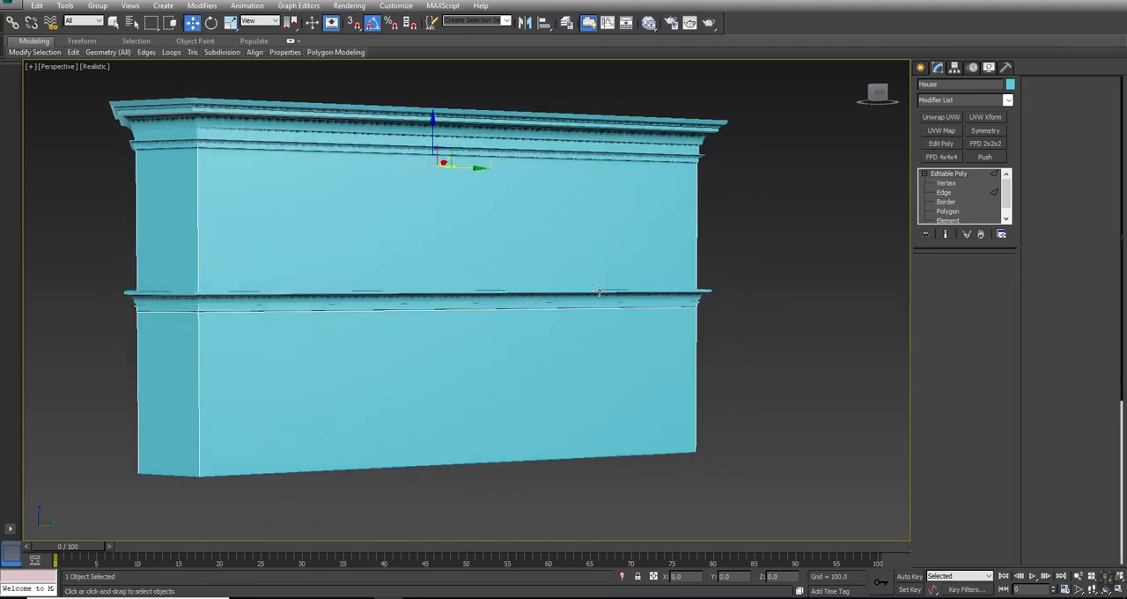
click(589, 310)
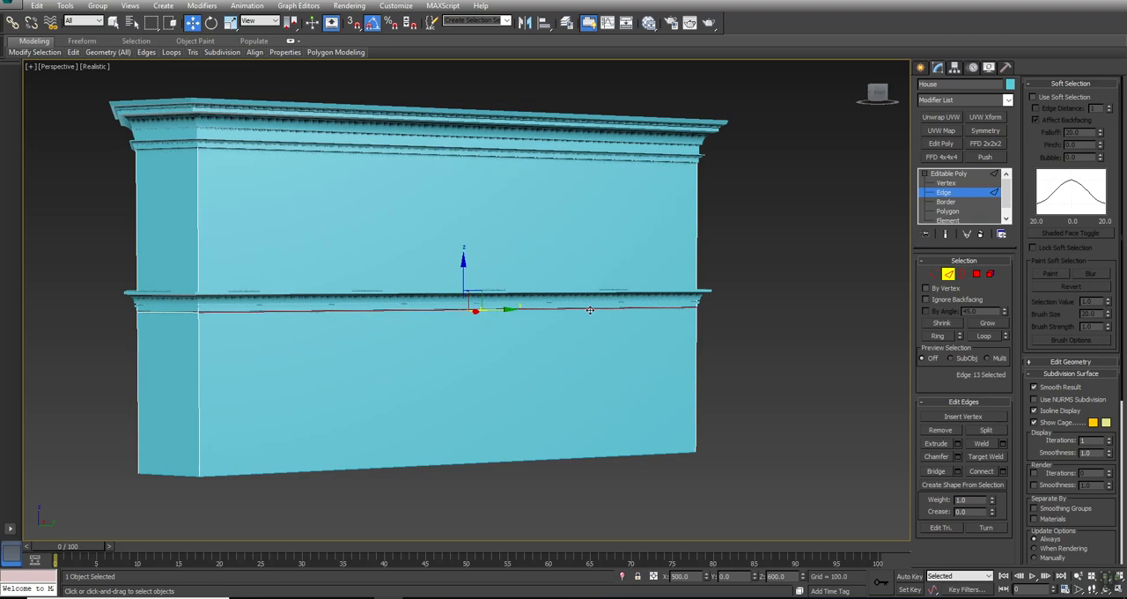
click(606, 456)
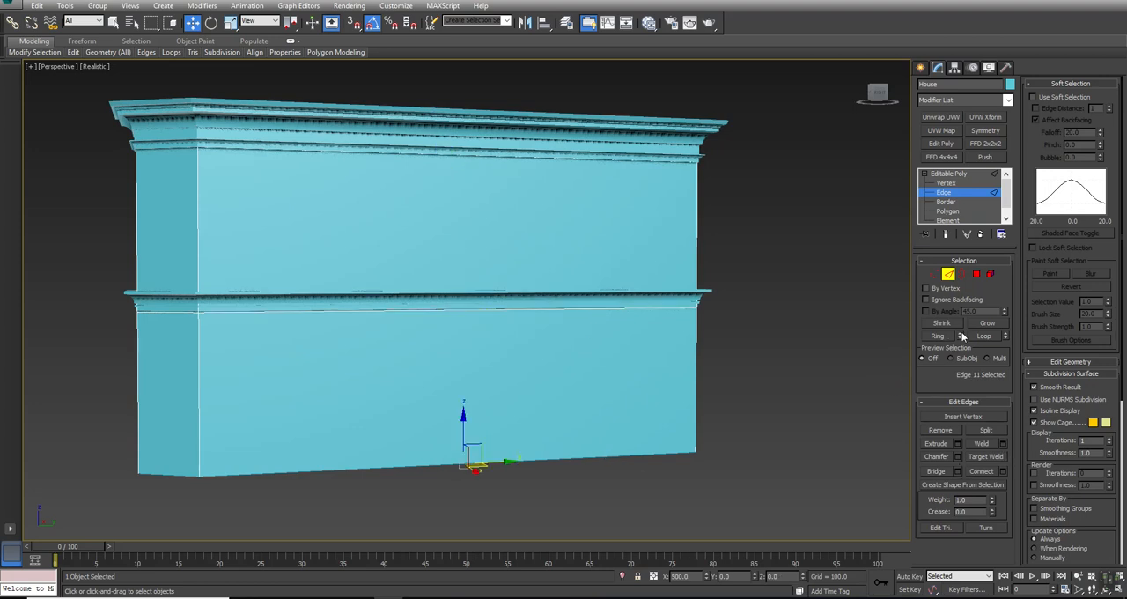
click(938, 337)
alt+middle_drag(398, 273, 534, 300)
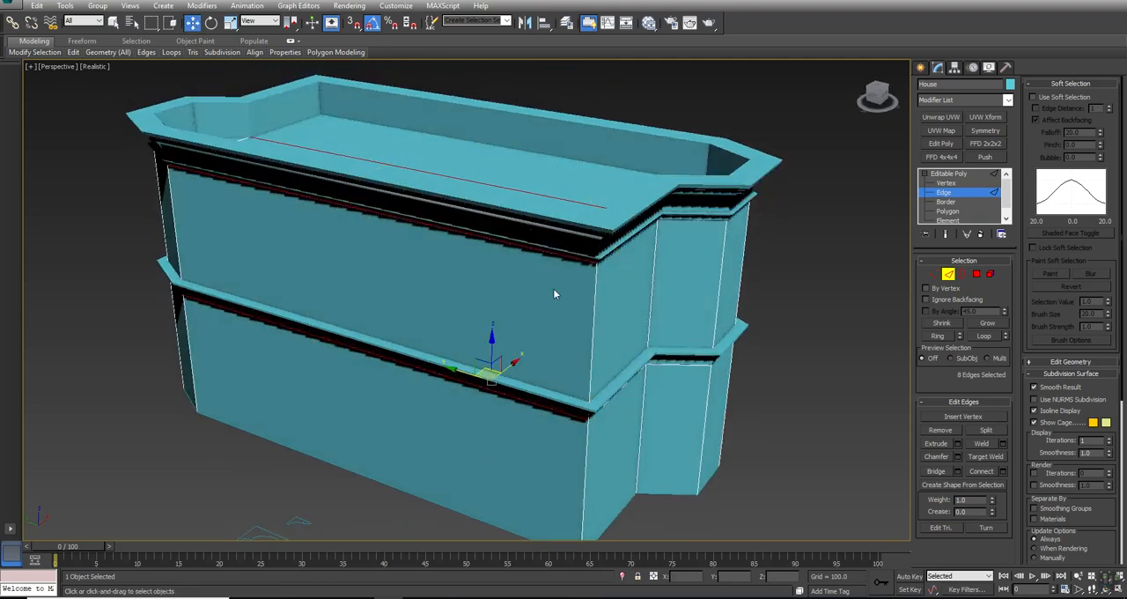
right_click(551, 286)
click(572, 244)
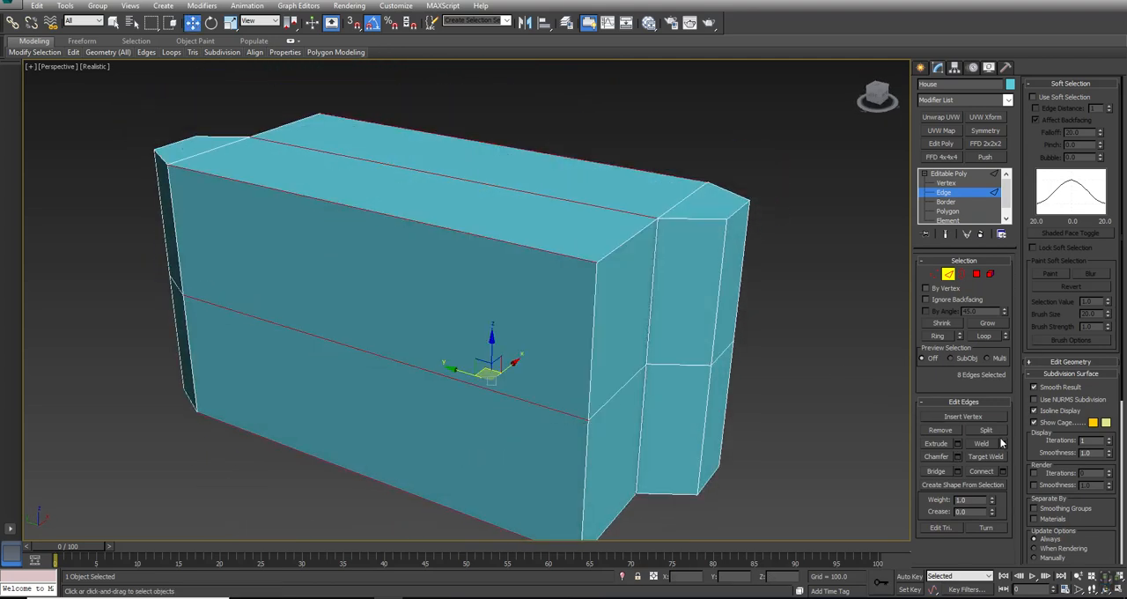
- Connect the House's selected lengthwise edges with three segments
click(1003, 471)
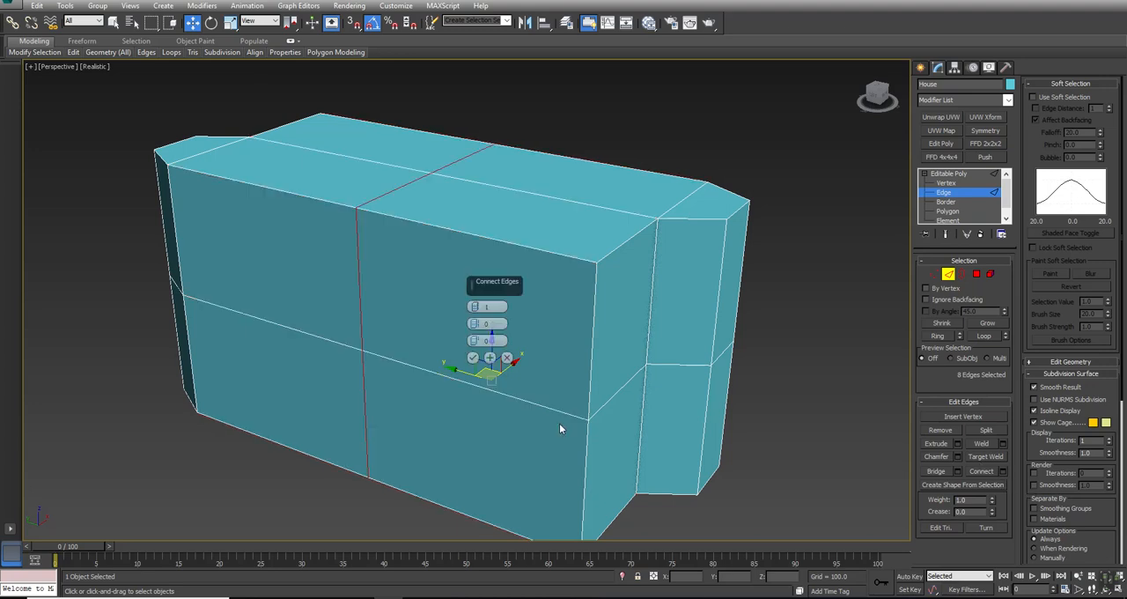
click(475, 306)
click(475, 305)
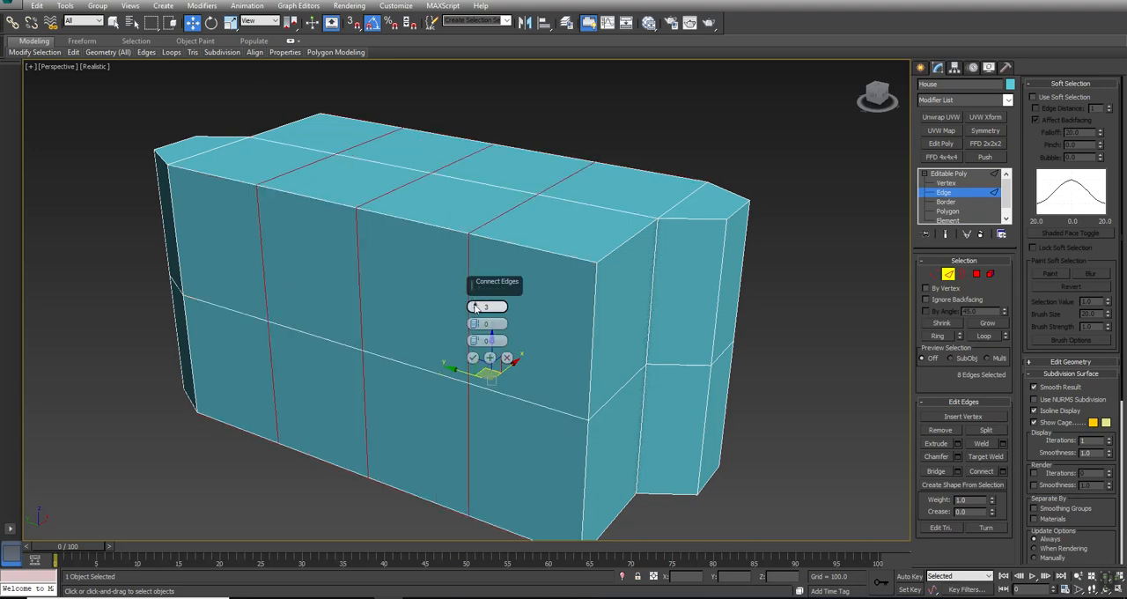
drag(474, 341, 474, 342)
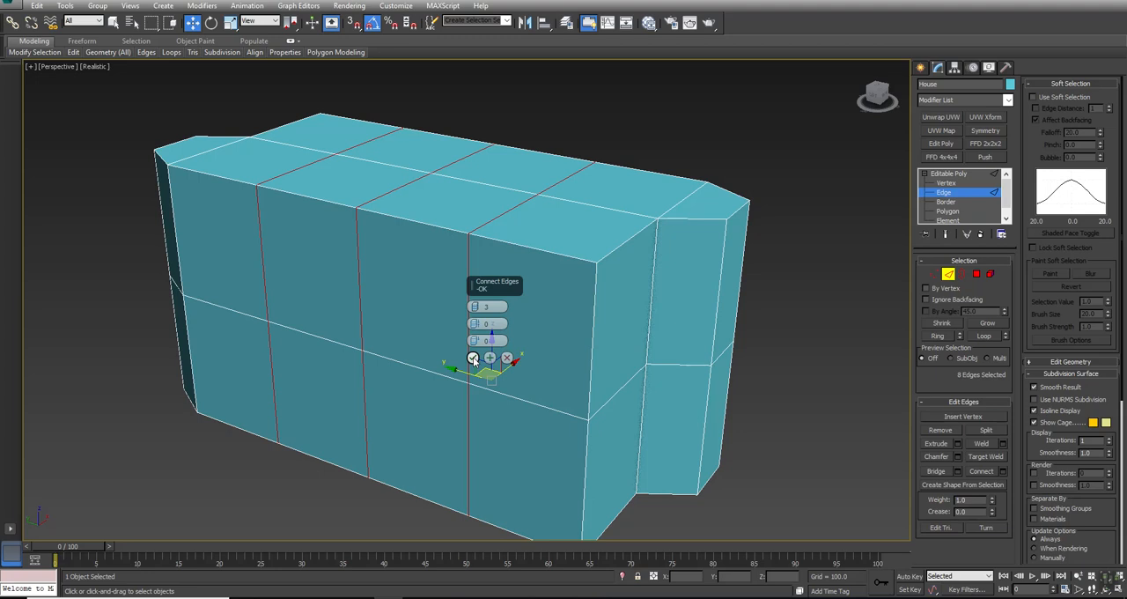
click(473, 358)
- Select the wall polygons of both protruding bays at the two ends of the House, on both floors
alt+middle_drag(495, 388, 766, 367)
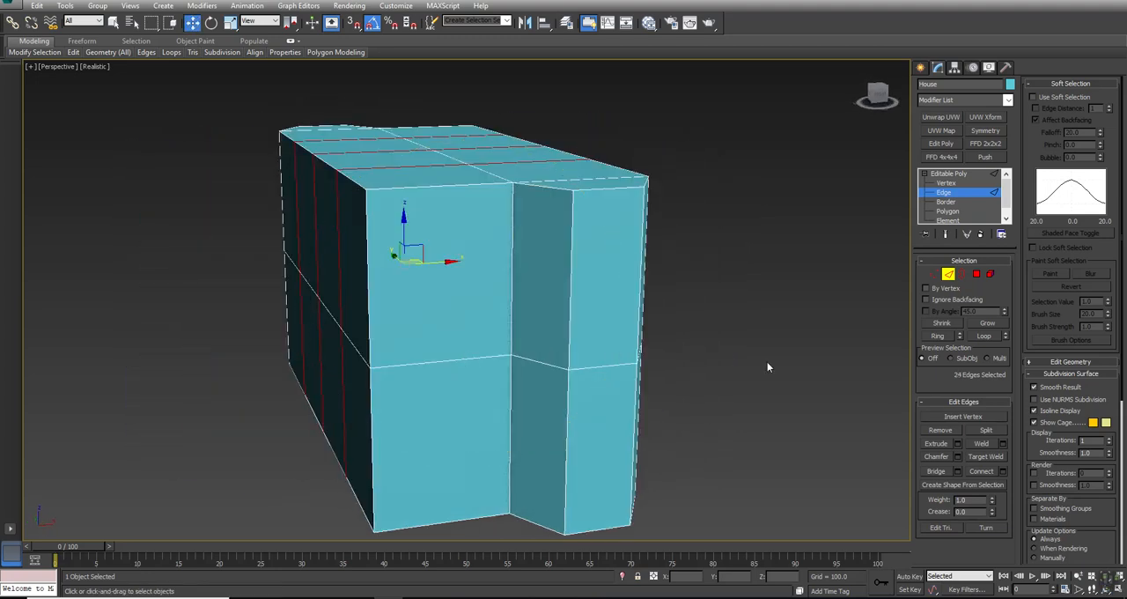
click(977, 275)
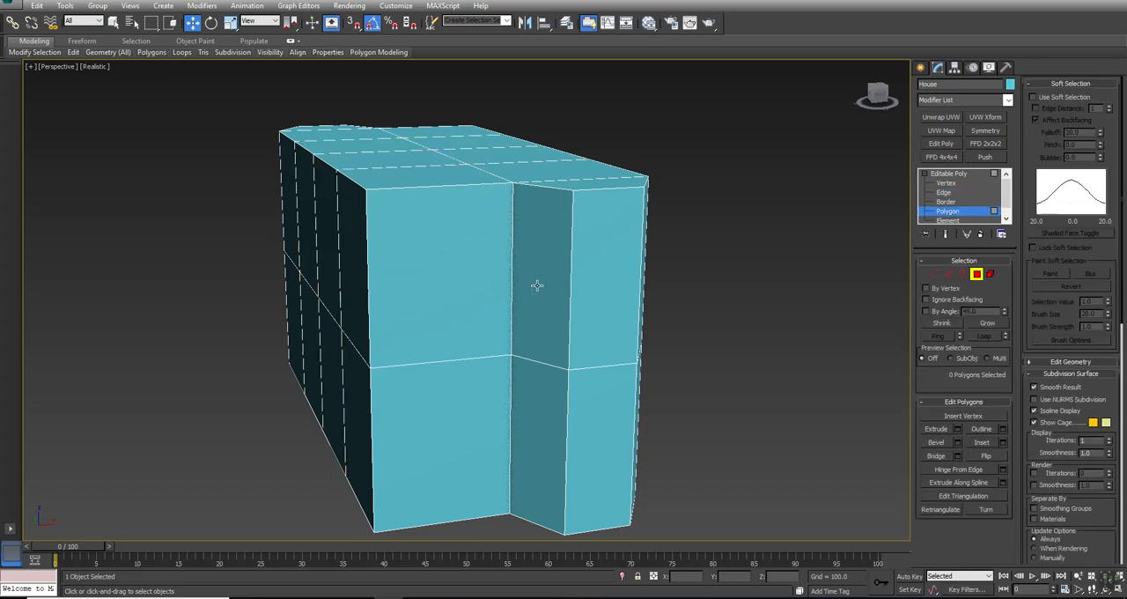
click(536, 284)
ctrl+click(529, 415)
click(755, 401)
key(alt+w)
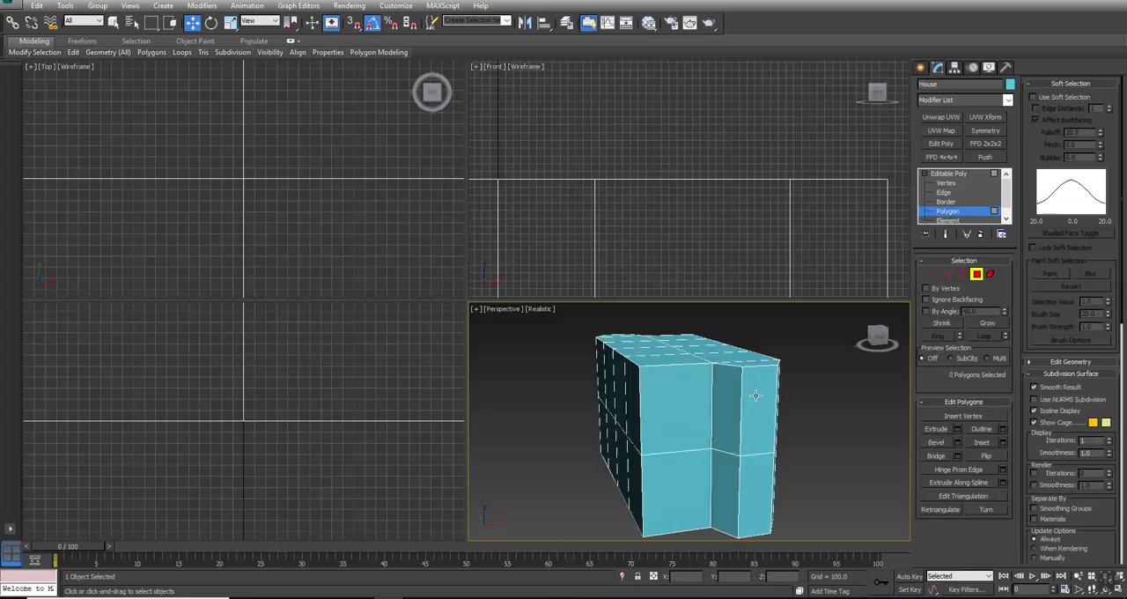
click(352, 239)
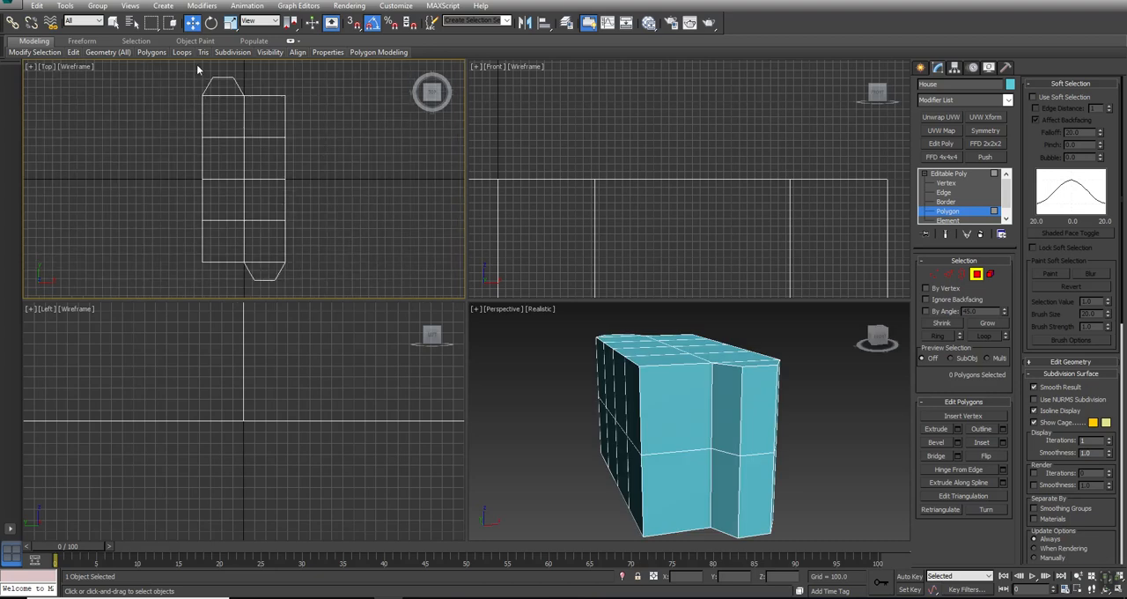
drag(301, 271, 328, 231)
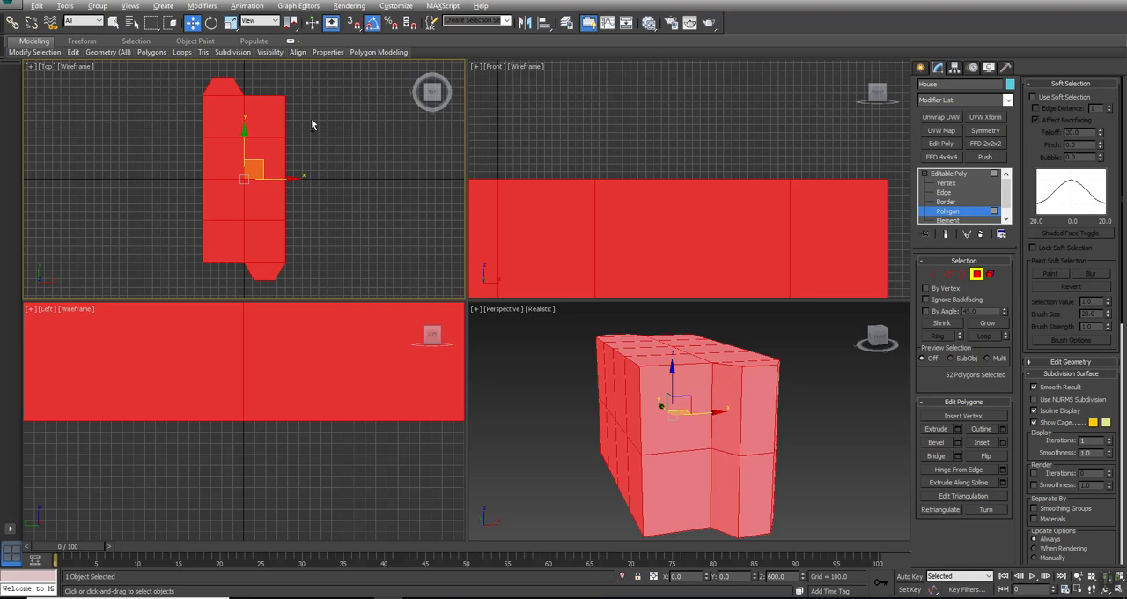
drag(105, 262, 120, 241)
alt+drag(261, 124, 261, 124)
alt+drag(210, 278, 224, 89)
alt+click(267, 273)
middle_drag(771, 442, 772, 433)
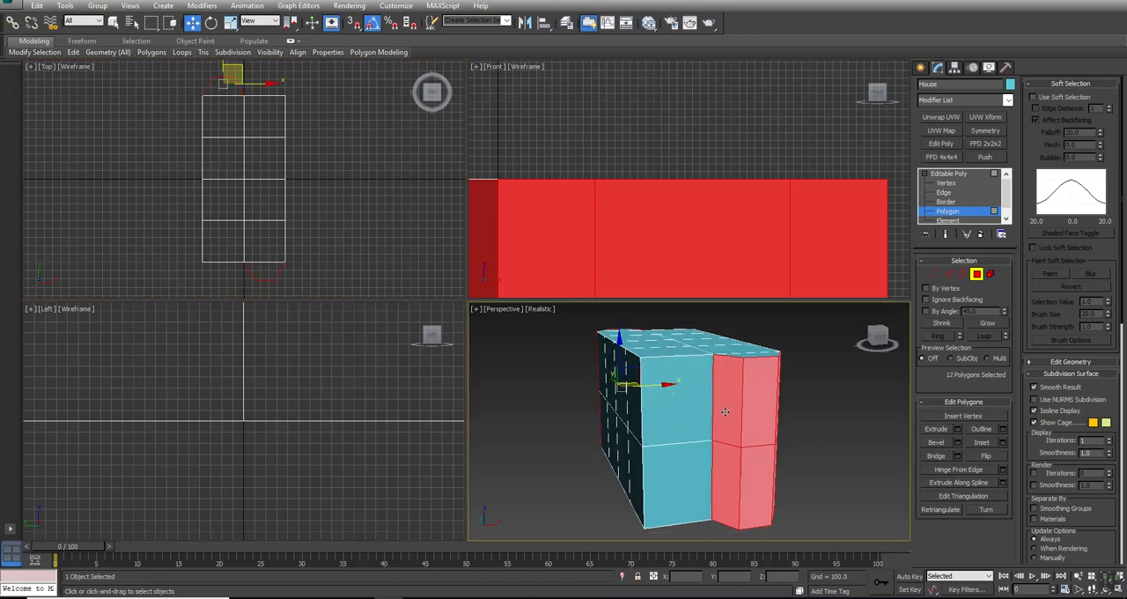
- Inset the selected bay polygons individually, using the By Polygon type and an amount of 46.729
click(1003, 442)
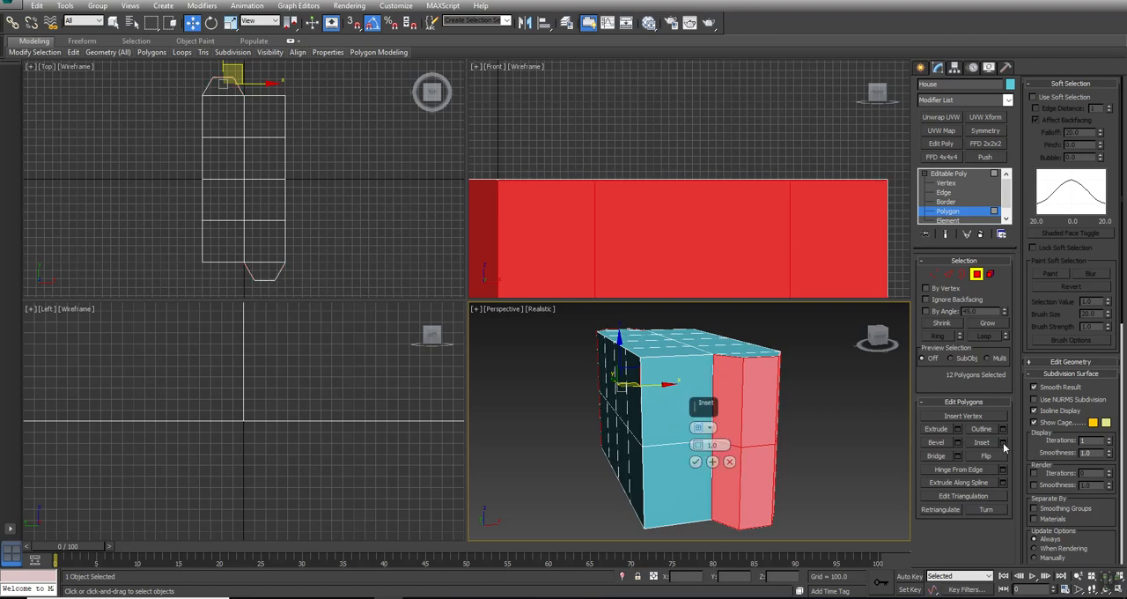
drag(697, 445, 717, 434)
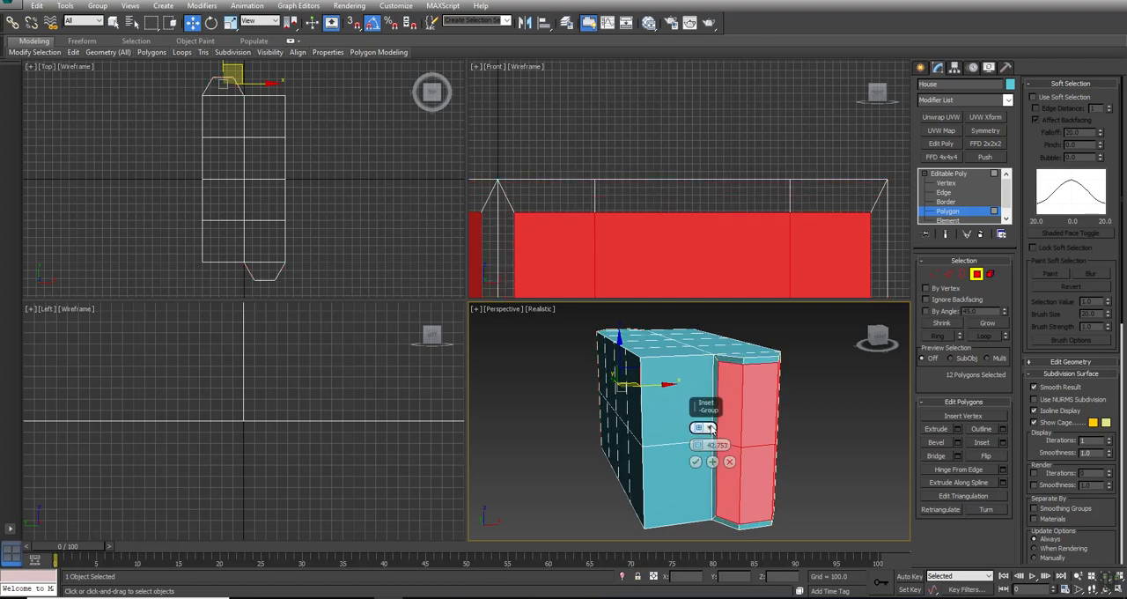
click(710, 428)
click(742, 449)
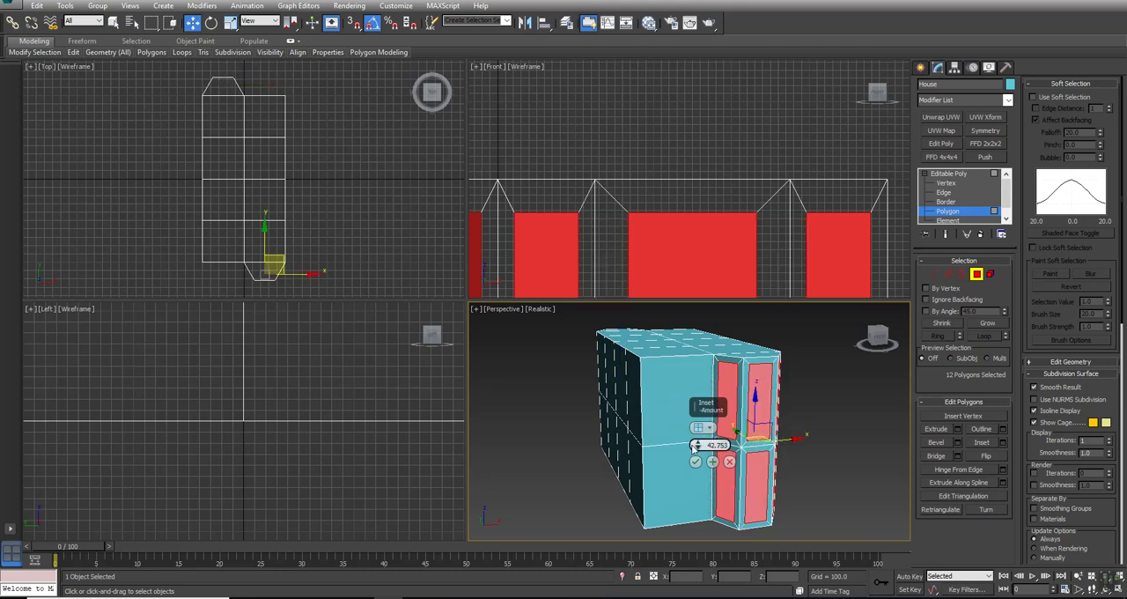
drag(697, 444, 698, 443)
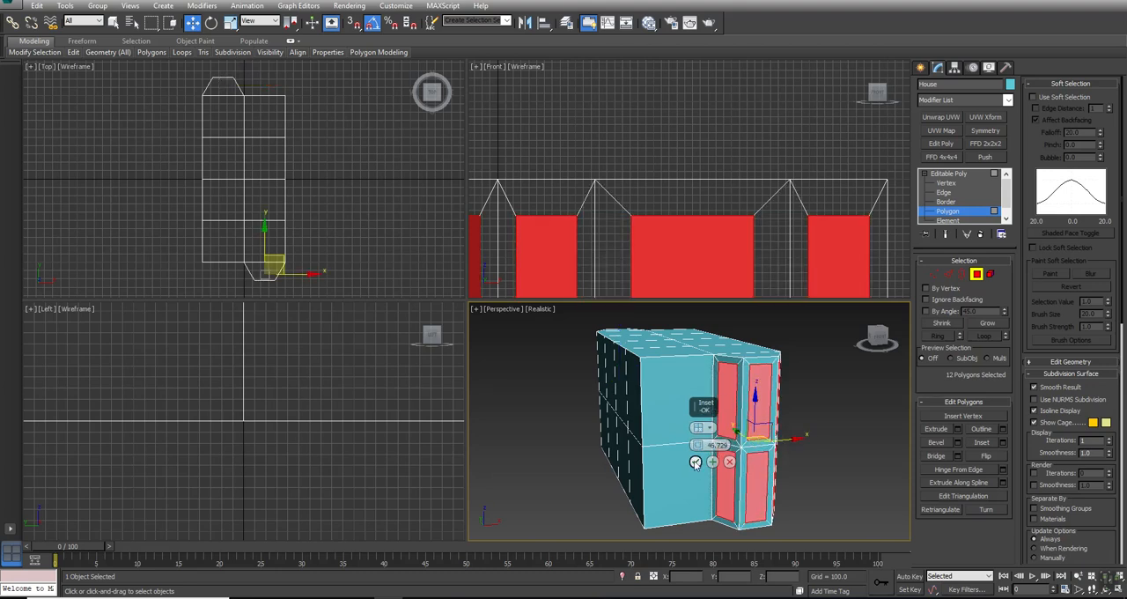
click(696, 461)
- Scale the inset bay polygons down vertically with Use Pivot Point Center and delete them to open the bay windows
middle_drag(744, 403, 735, 395)
key(r)
drag(713, 414, 712, 443)
key(ctrl+z)
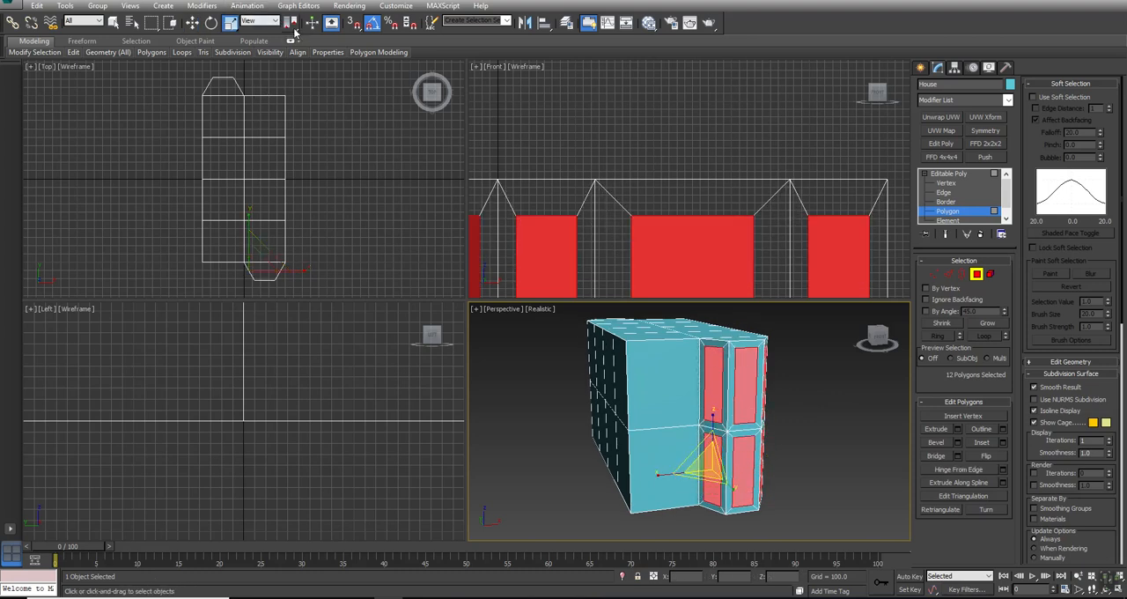
click(294, 28)
mouse_move(294, 28)
mouse_down()
mouse_move(294, 61)
mouse_move(293, 44)
mouse_up()
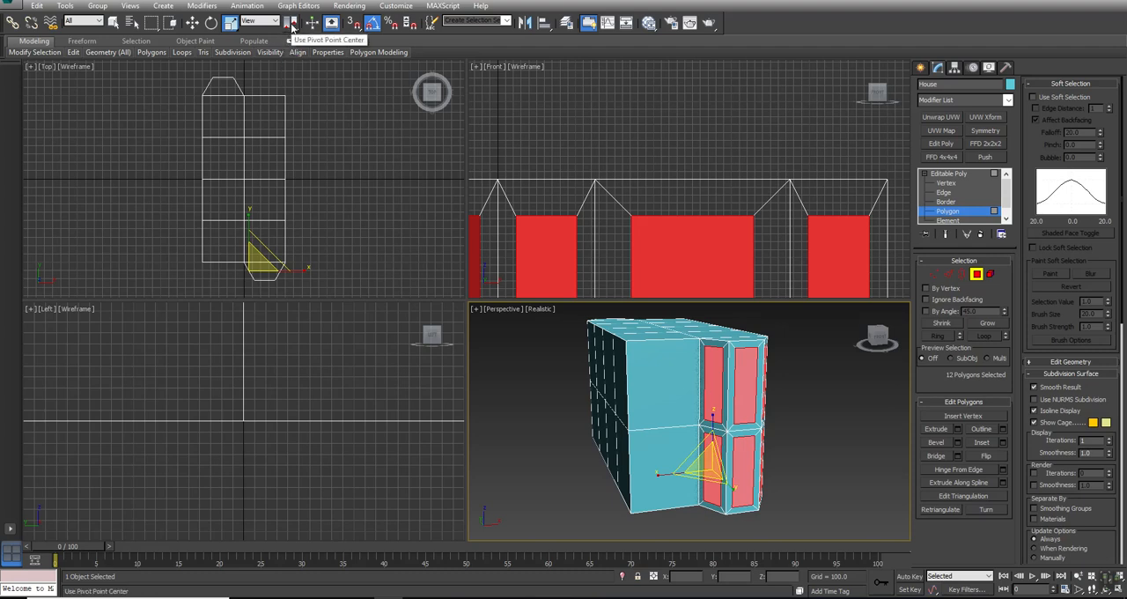
drag(711, 416, 709, 451)
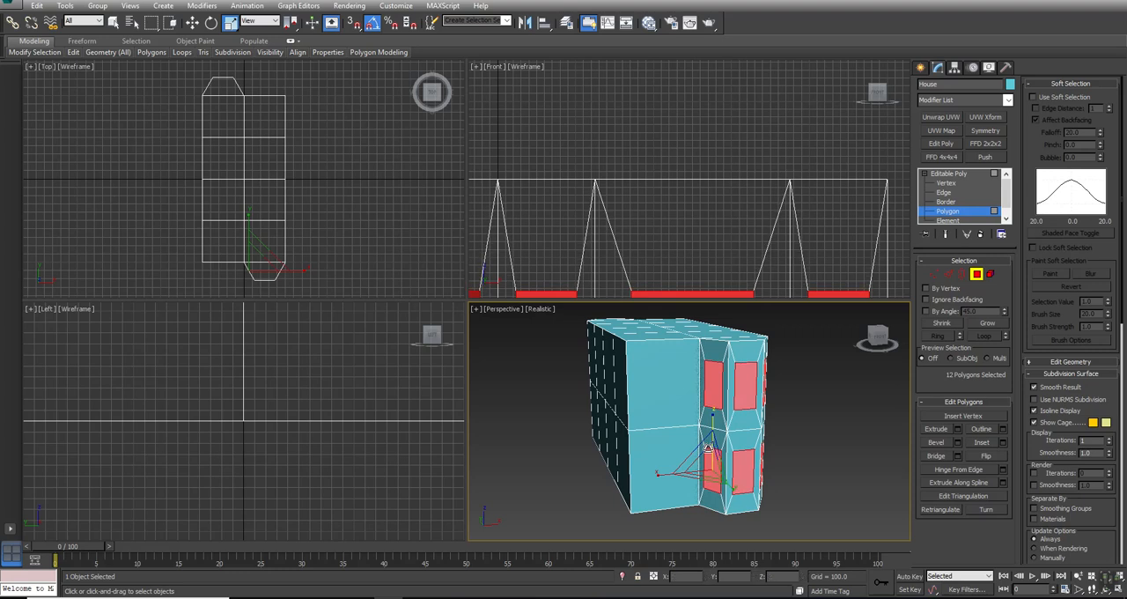
key(Delete)
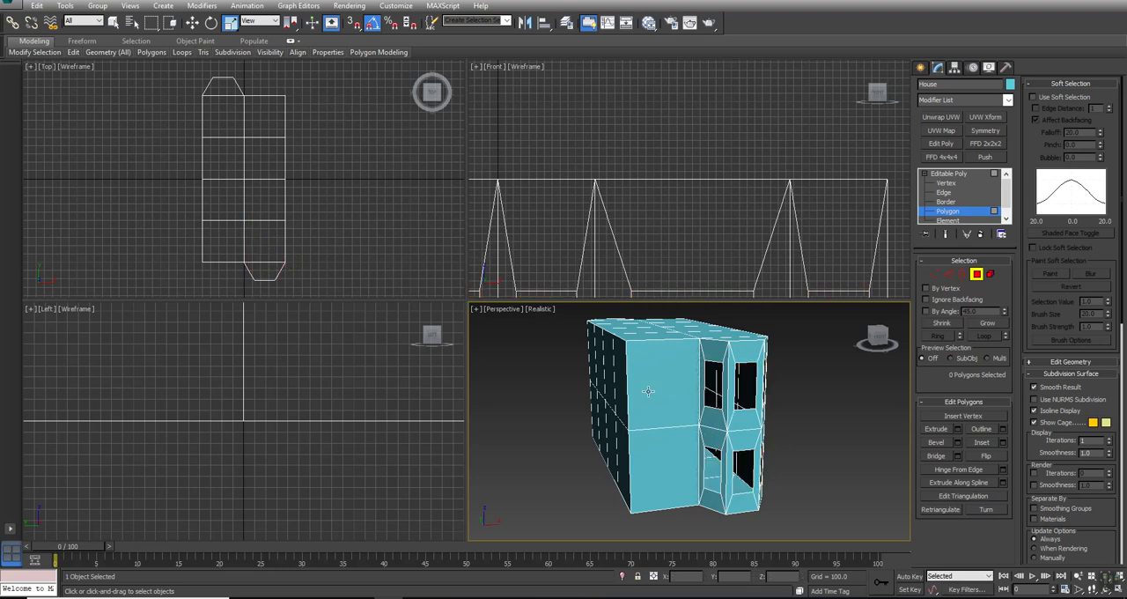
- Select the upper and lower flat wall polygons beside the bay at both ends of the House
key(alt+w)
alt+middle_drag(661, 409, 420, 360)
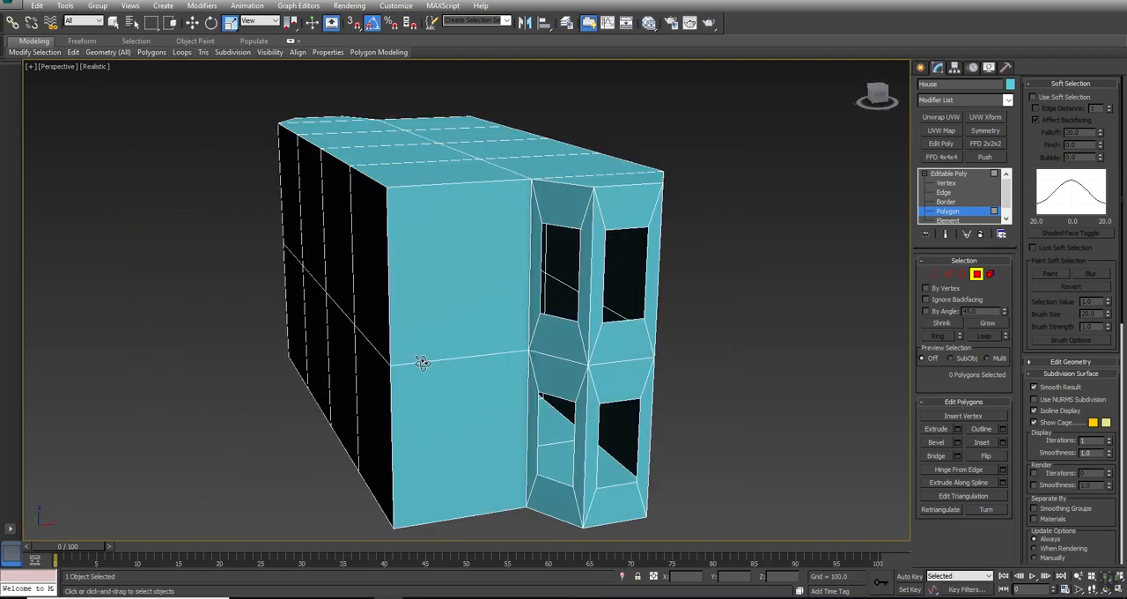
click(473, 269)
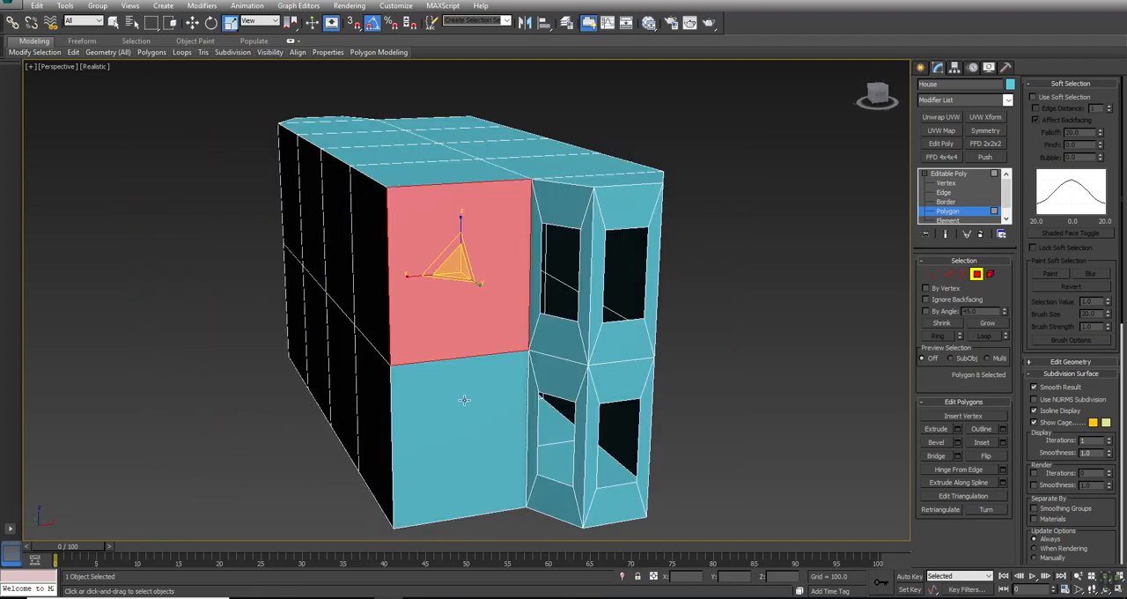
ctrl+click(464, 400)
alt+middle_drag(464, 400, 719, 353)
scroll(550, 372, down, 5)
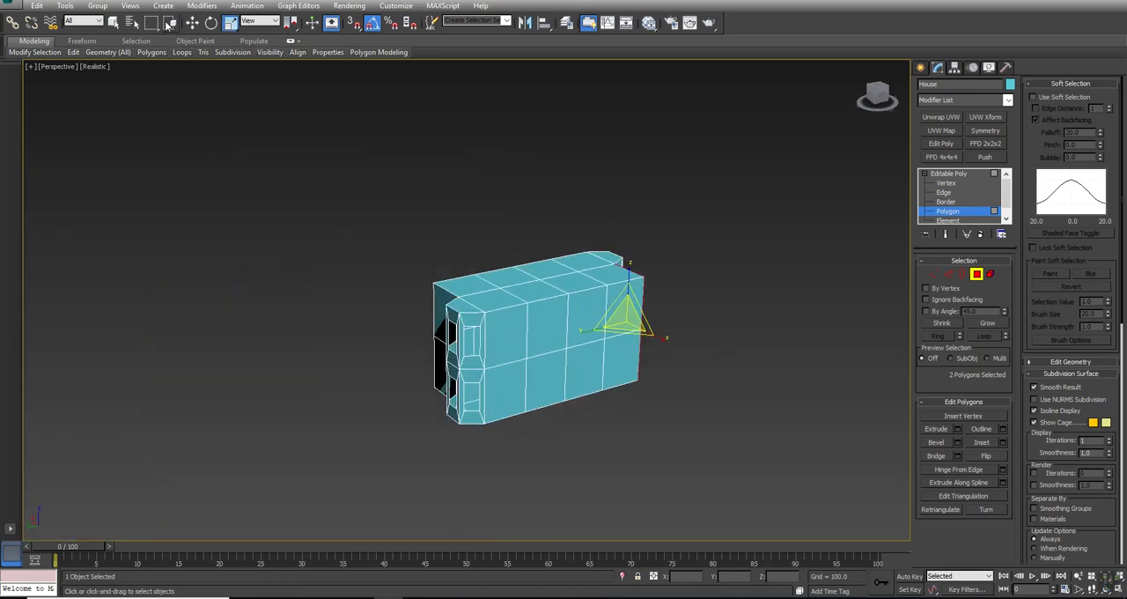
click(112, 24)
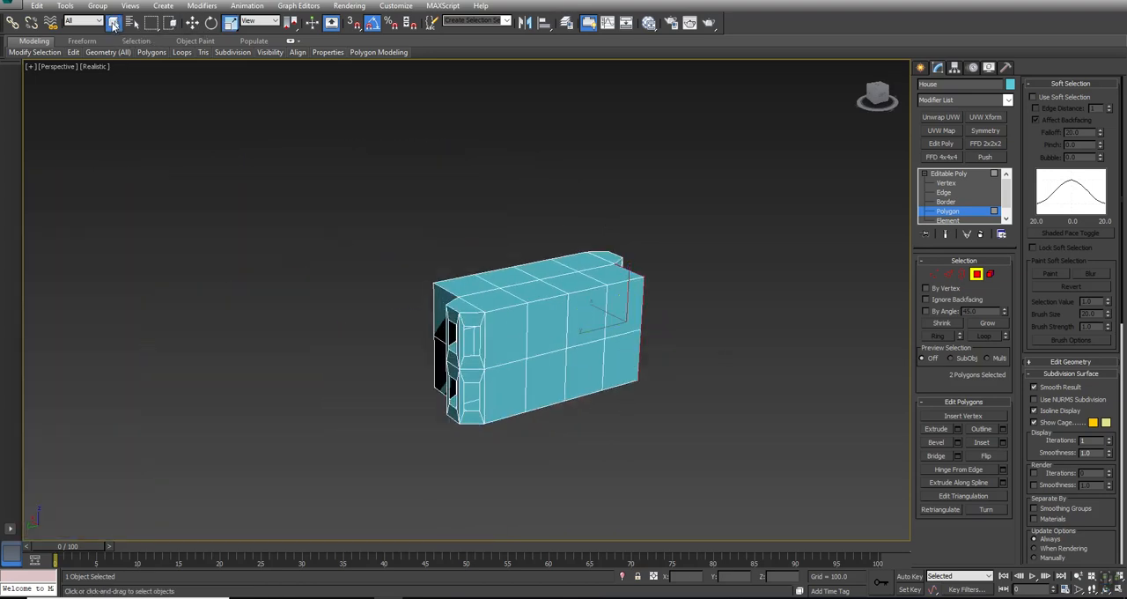
alt+middle_drag(509, 377, 472, 377)
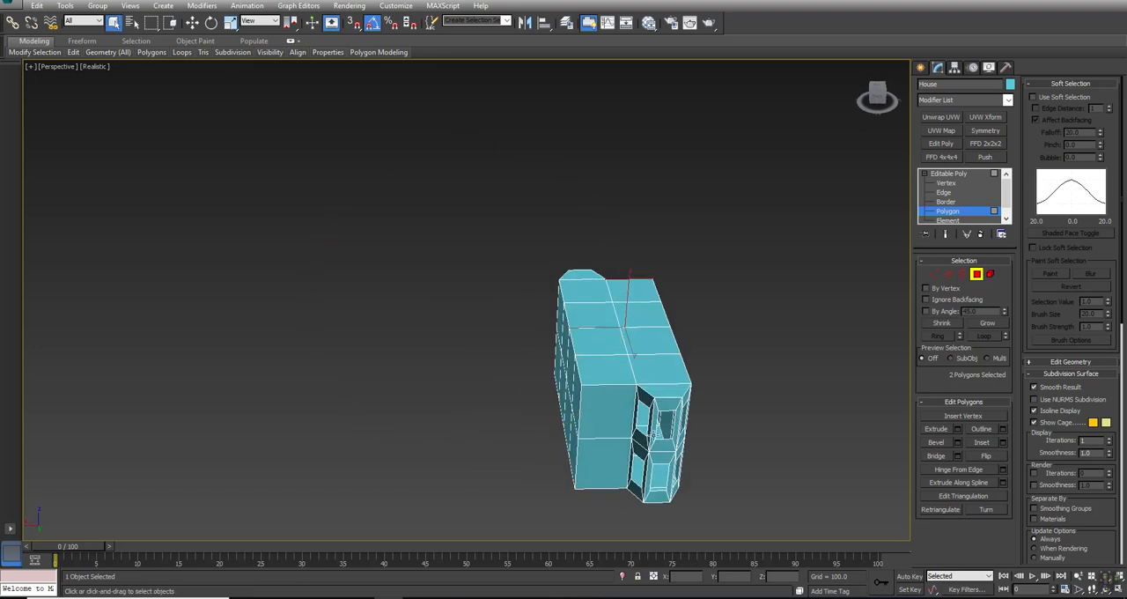
ctrl+click(621, 424)
ctrl+click(601, 460)
alt+middle_drag(443, 376, 566, 369)
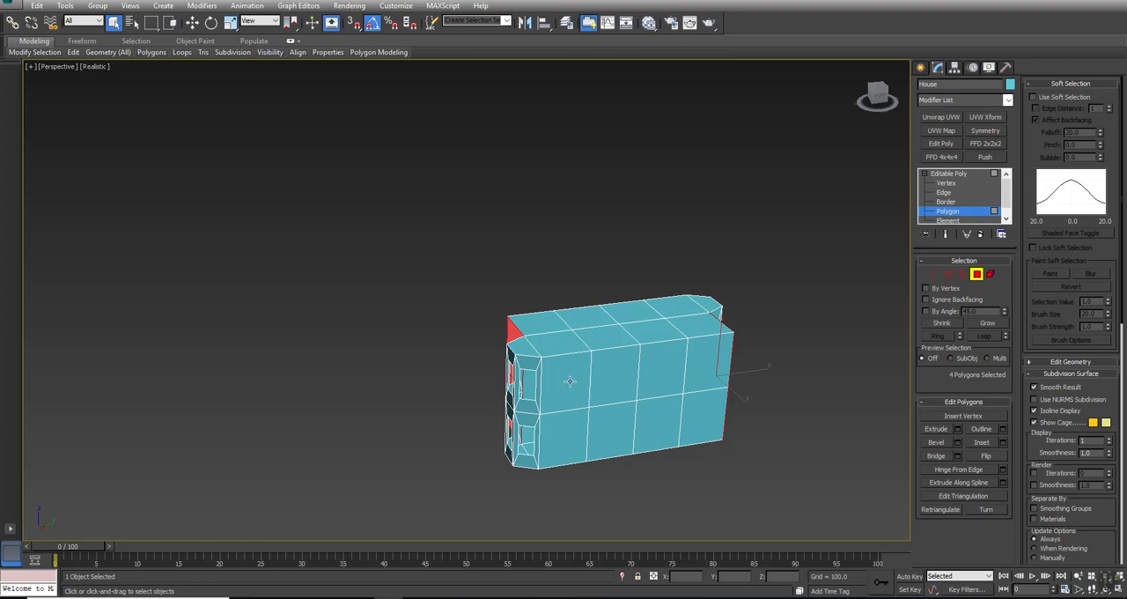
- Add the first and third wall columns from the bay on one long side, both floors, to the selection
ctrl+click(568, 380)
ctrl+click(562, 433)
ctrl+click(671, 373)
ctrl+click(648, 419)
alt+middle_drag(649, 419, 285, 348)
- Add the first and third wall columns from the bay on the opposite long side, both floors, to the selection
alt+middle_drag(385, 382, 598, 402)
ctrl+click(502, 378)
ctrl+click(496, 422)
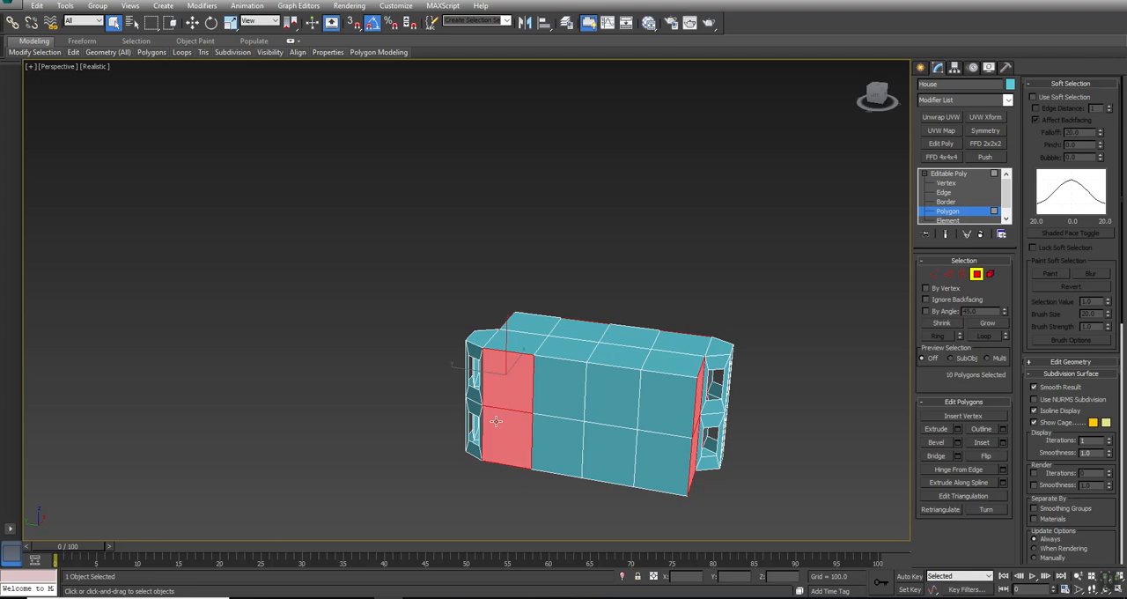
ctrl+click(613, 390)
ctrl+click(604, 447)
- Inset the selected wall polygons by 124.847 and delete the inner polygons to open the windows
alt+middle_drag(604, 447, 555, 356)
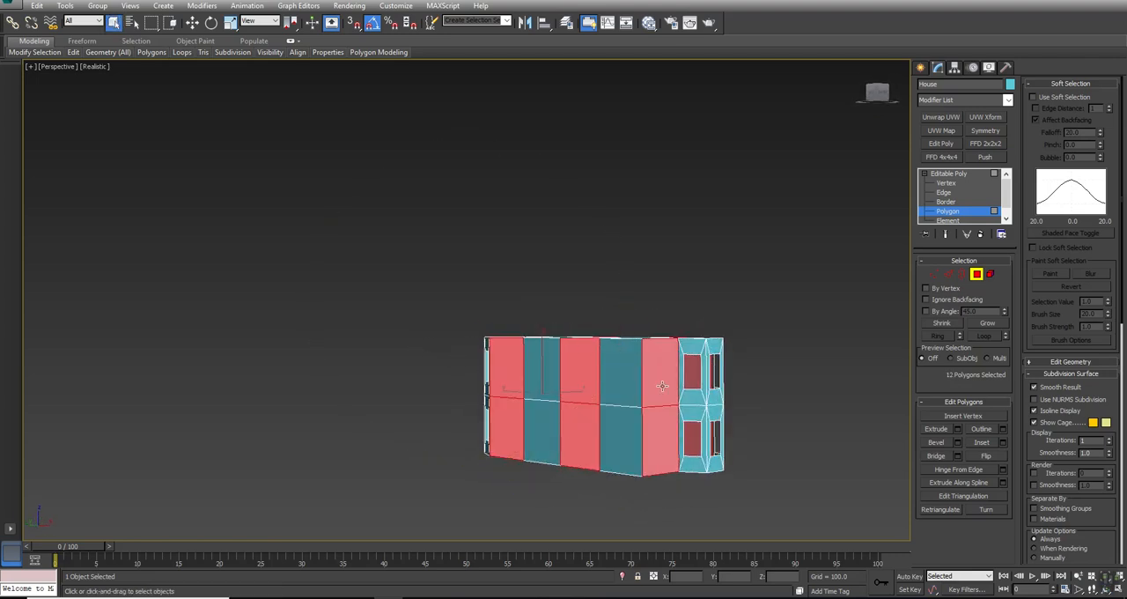
scroll(662, 385, up, 5)
alt+middle_drag(662, 386, 458, 370)
click(1002, 442)
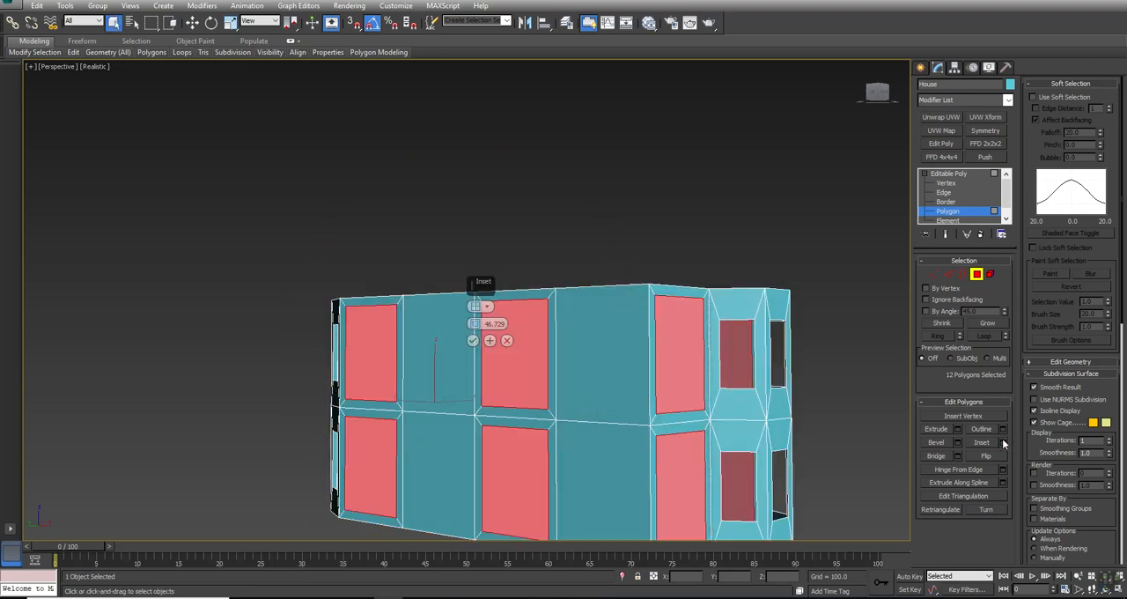
alt+middle_drag(715, 383, 541, 372)
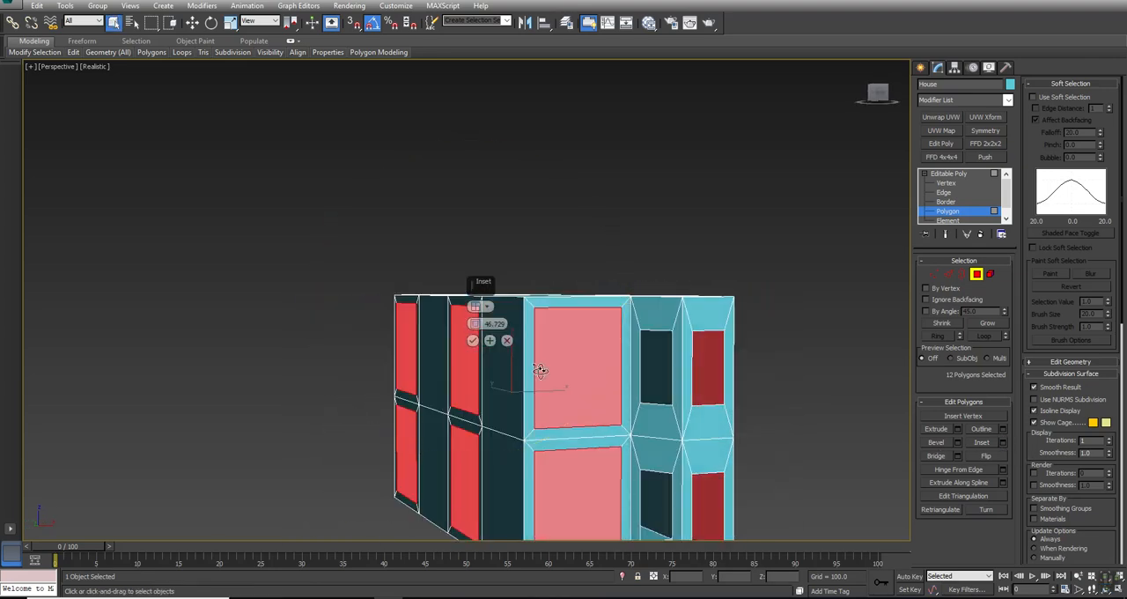
drag(473, 324, 536, 533)
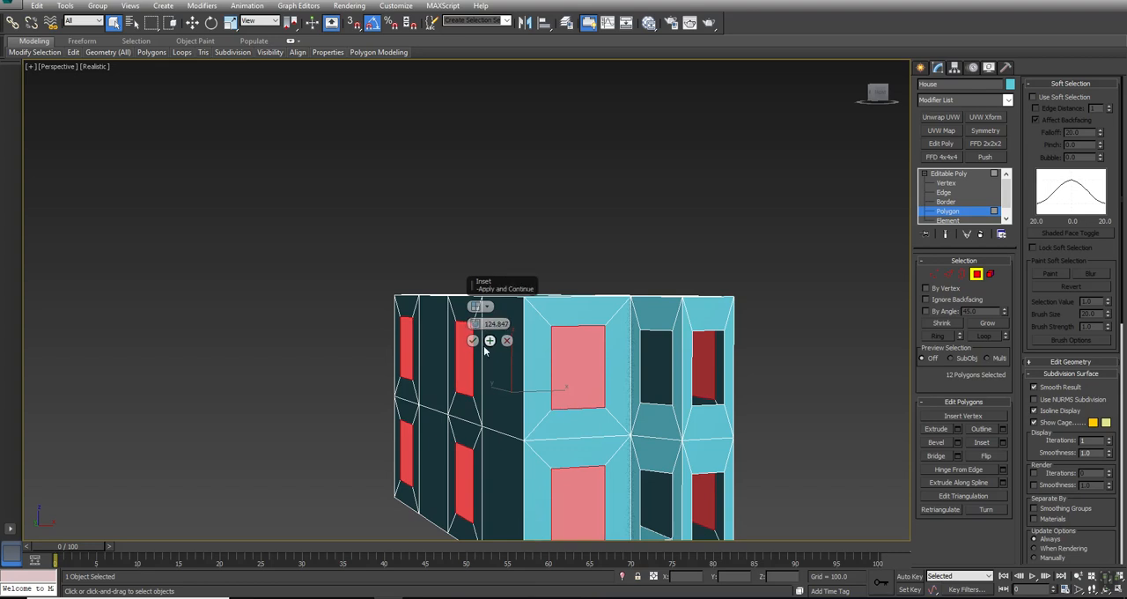
click(472, 341)
alt+middle_drag(472, 342, 836, 343)
key(Delete)
- Select the bottom edges of the ground-floor openings in the flat walls at both ends of the House
click(948, 274)
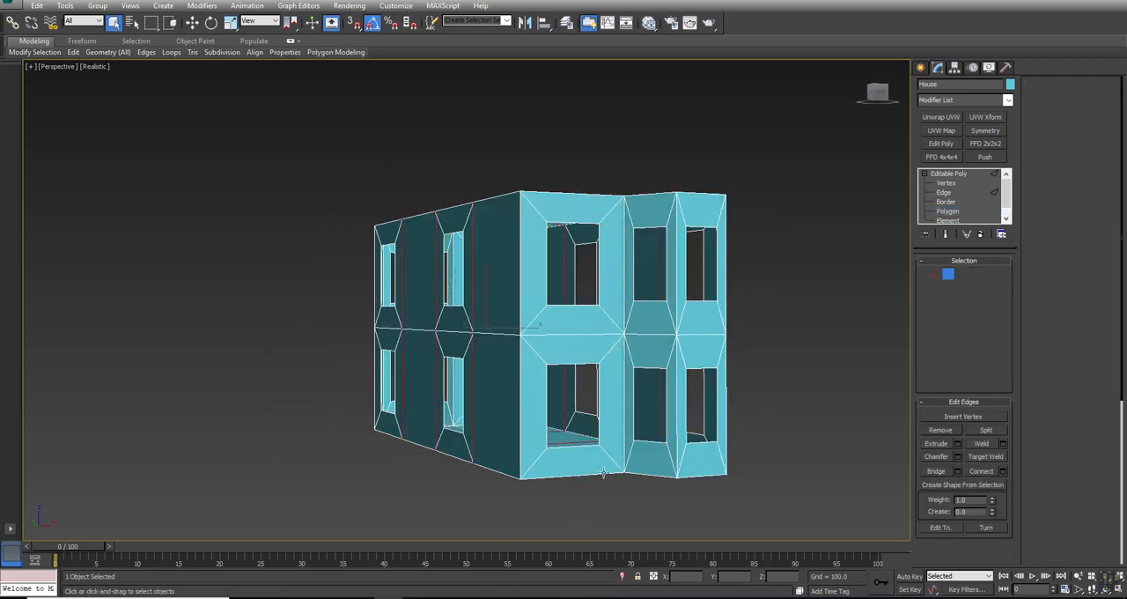
click(573, 442)
key(w)
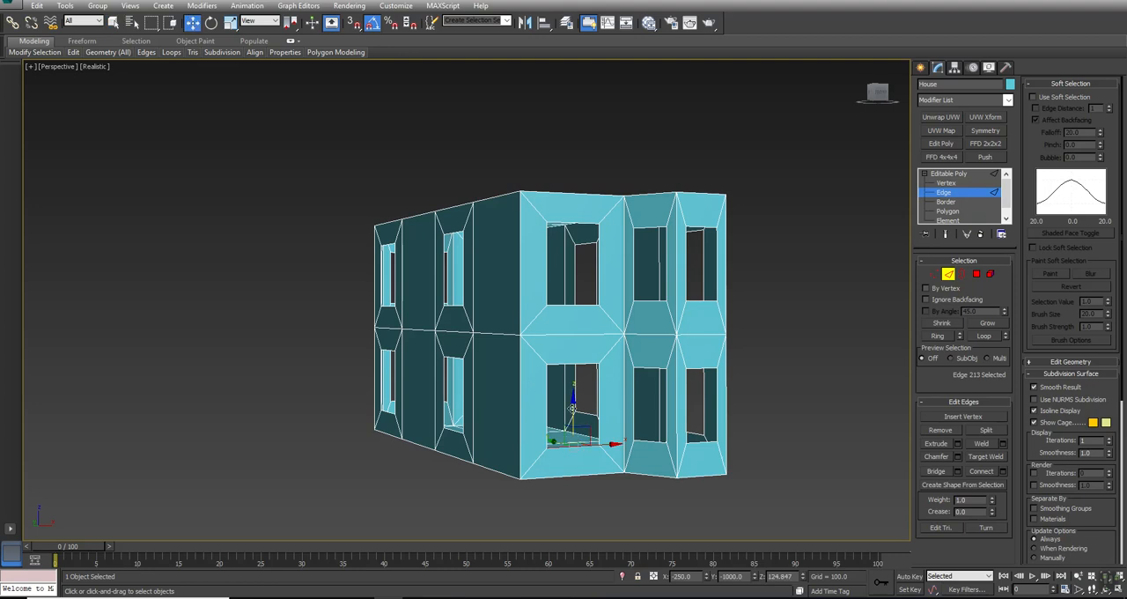
alt+middle_drag(573, 408, 646, 397)
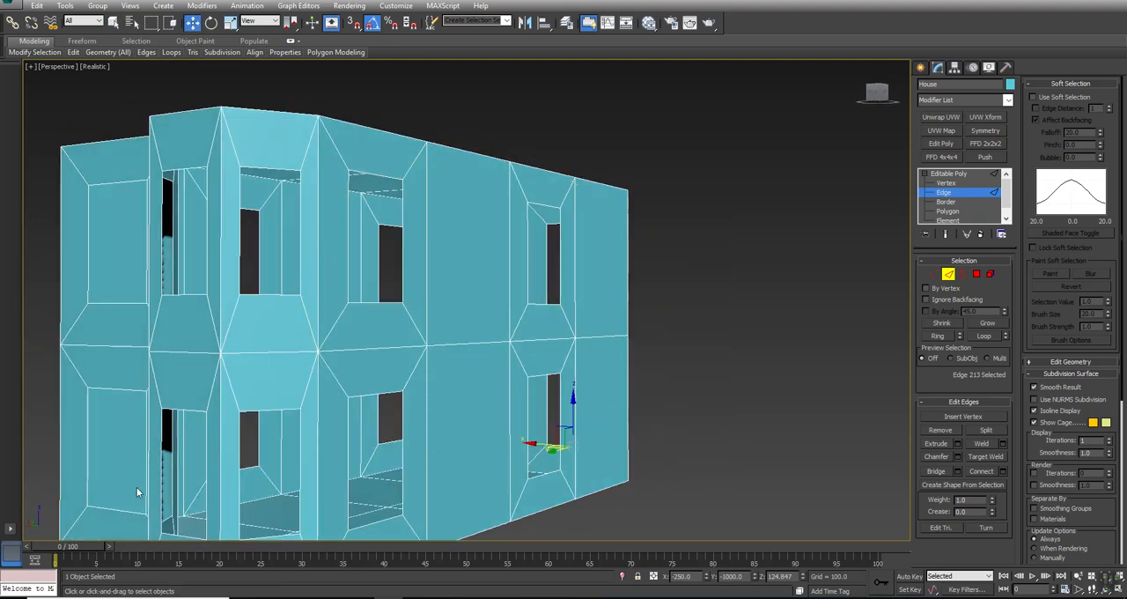
ctrl+click(101, 506)
middle_drag(309, 475, 421, 401)
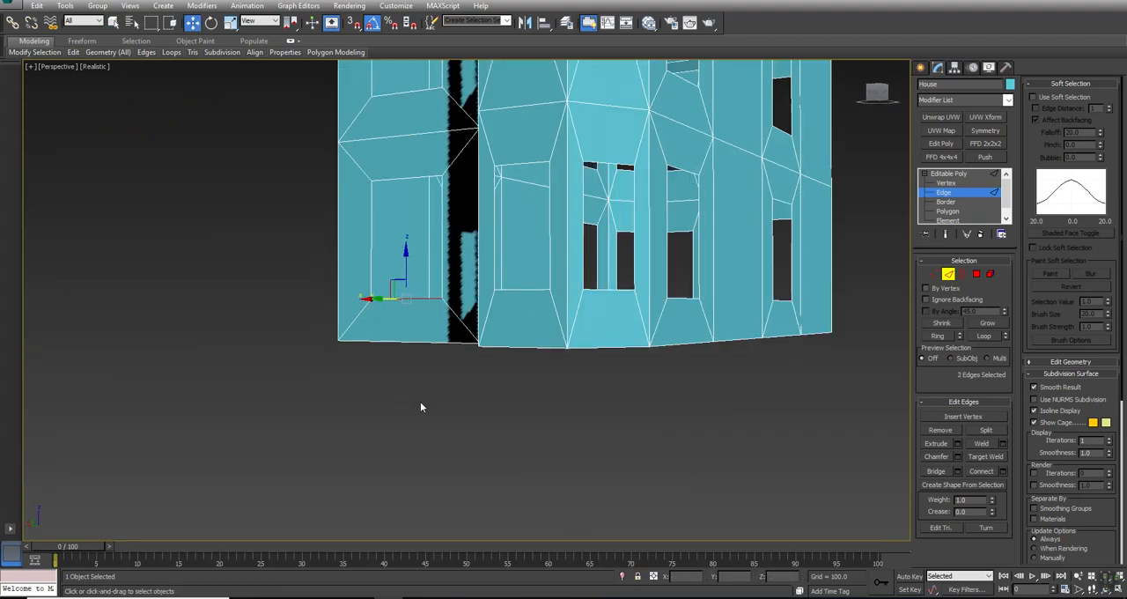
- Move the two selected sill edges down close to the House's base to turn the openings into doorways
key(alt+w)
scroll(704, 219, down, 4)
middle_drag(710, 212, 725, 53)
scroll(712, 196, down, 1)
scroll(711, 196, up, 2)
scroll(713, 194, up, 4)
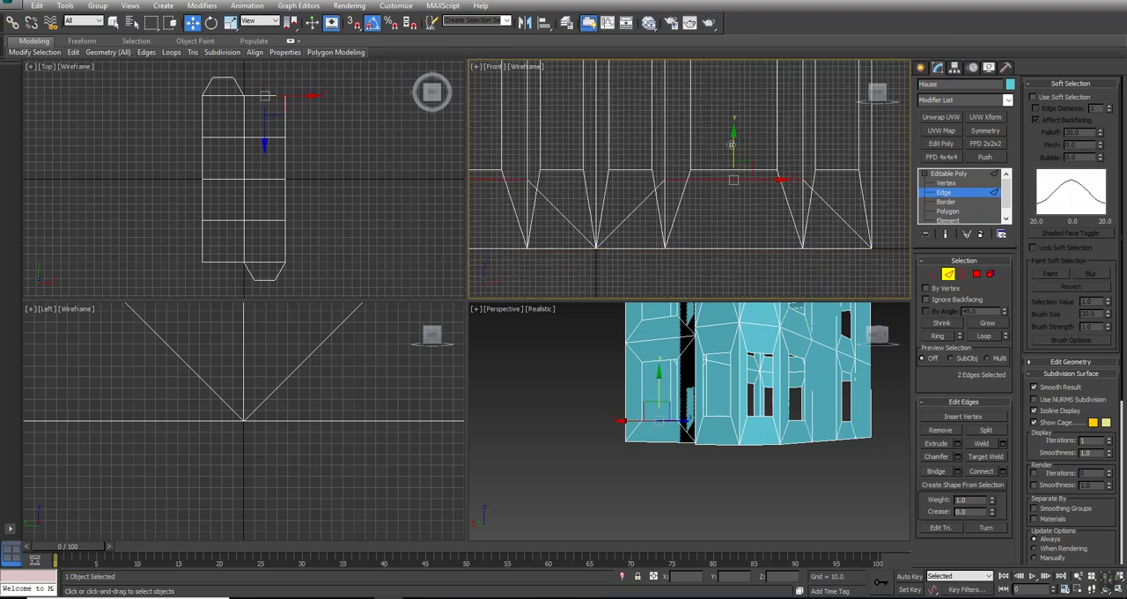
drag(730, 181, 722, 211)
key(alt+w)
alt+middle_drag(352, 327, 413, 330)
middle_drag(766, 263, 606, 272)
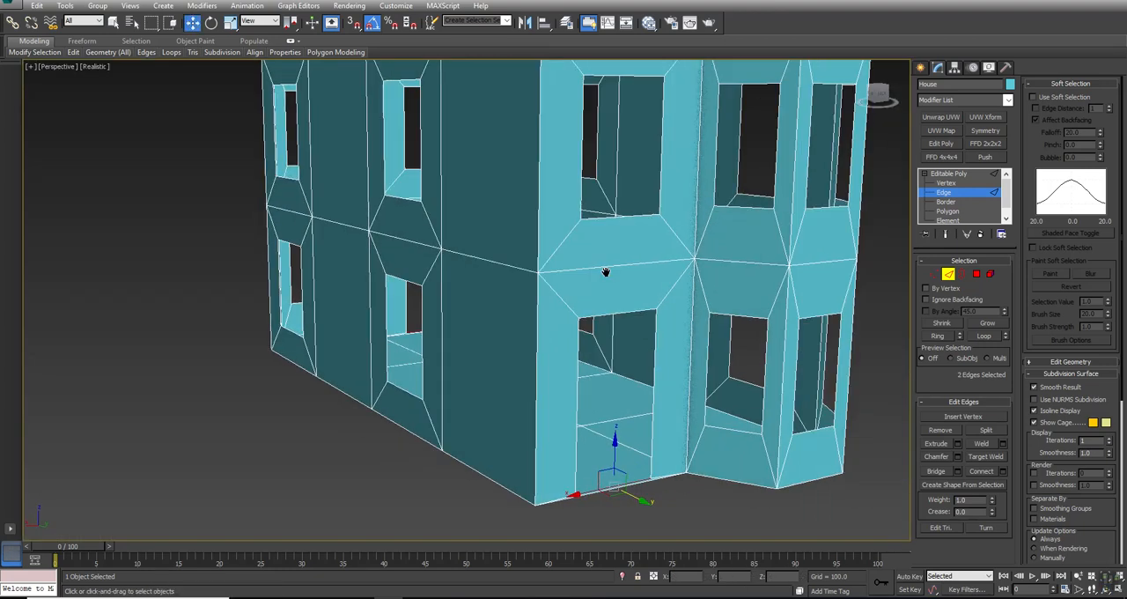
scroll(587, 246, down, 5)
scroll(587, 245, up, 1)
middle_drag(600, 214, 566, 259)
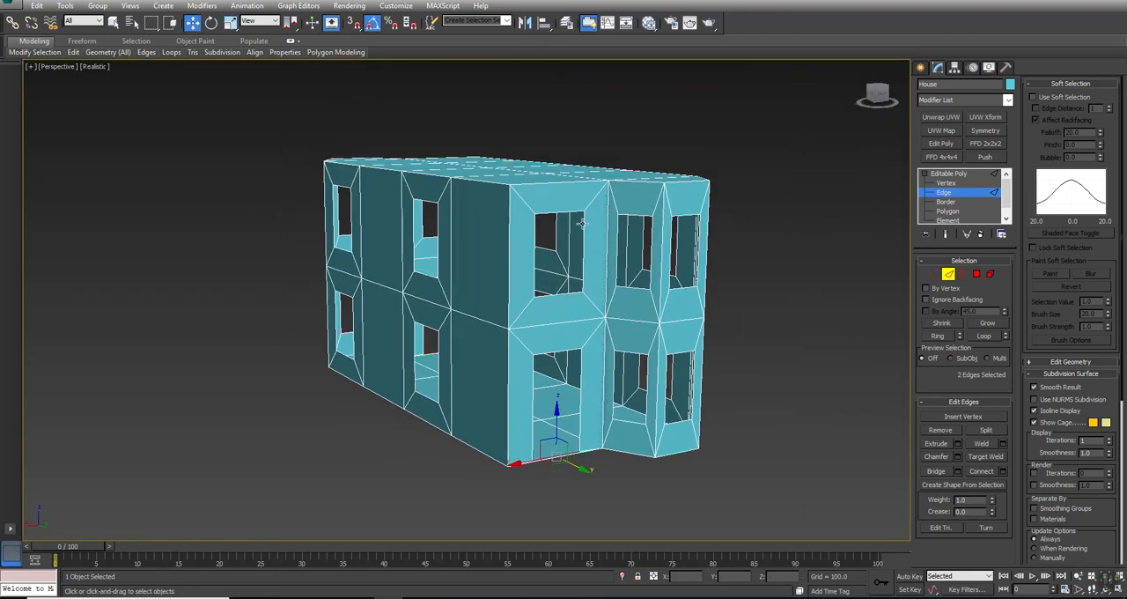
- Turn on Backface Cull in the House's display properties
right_click(579, 220)
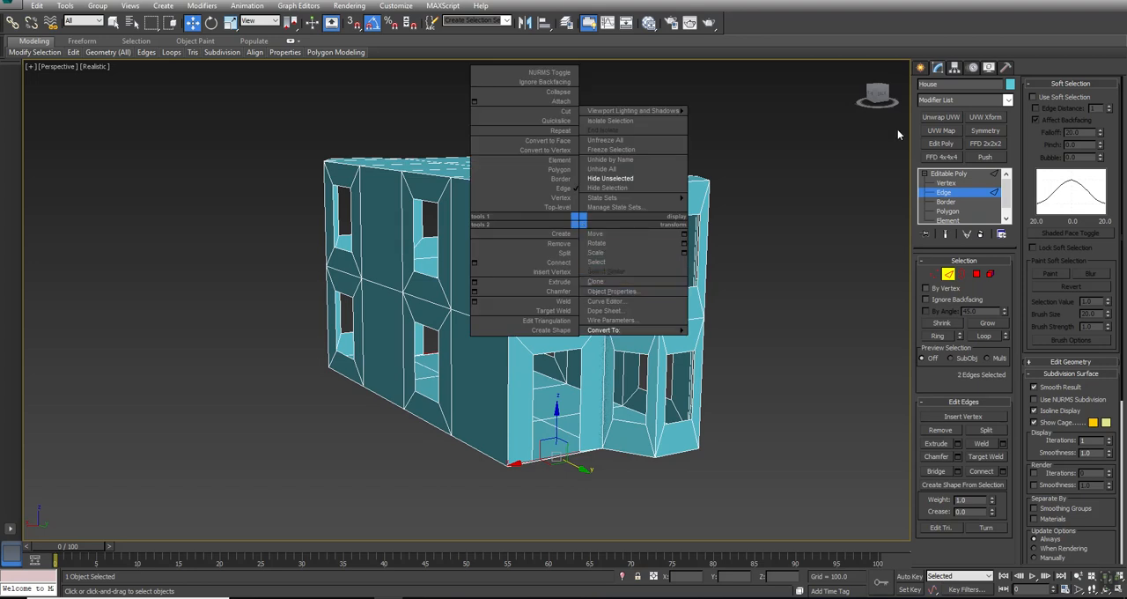
click(988, 67)
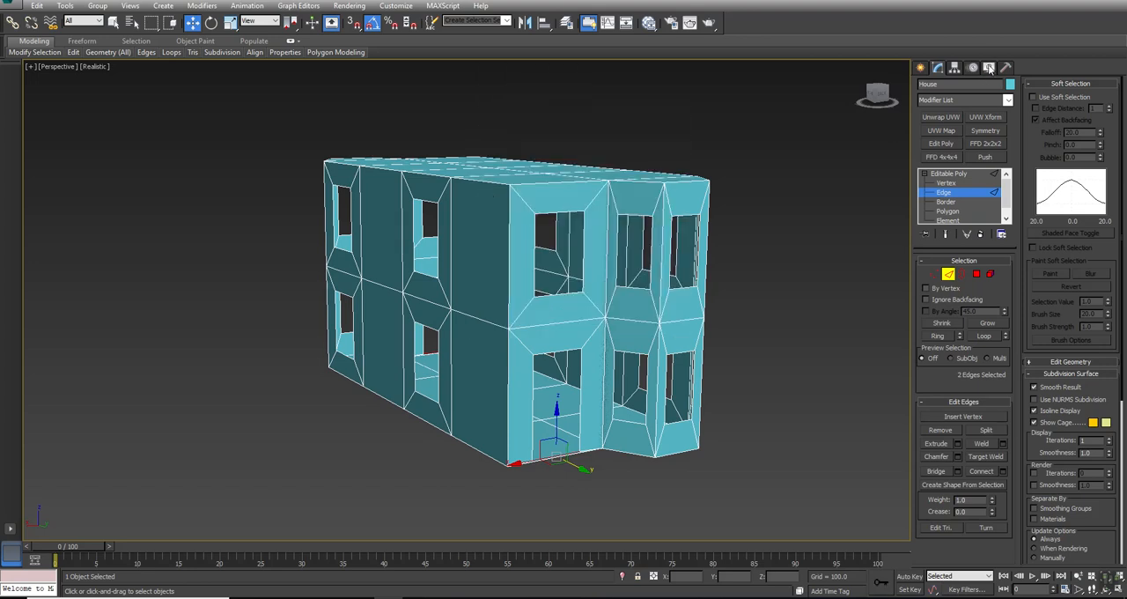
click(989, 68)
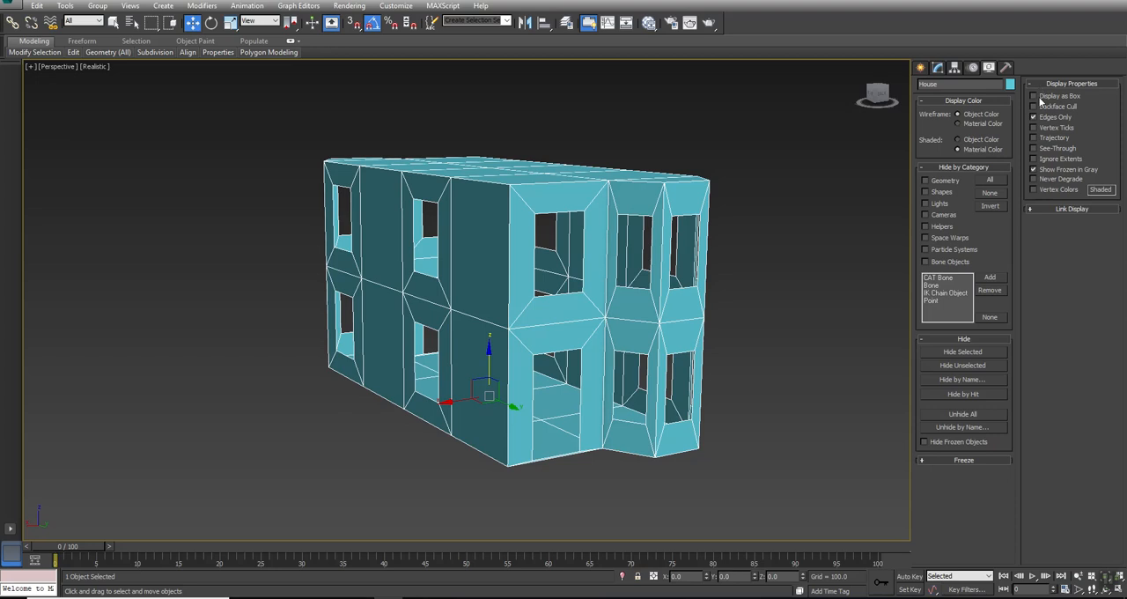
click(1034, 107)
alt+middle_drag(556, 335, 447, 390)
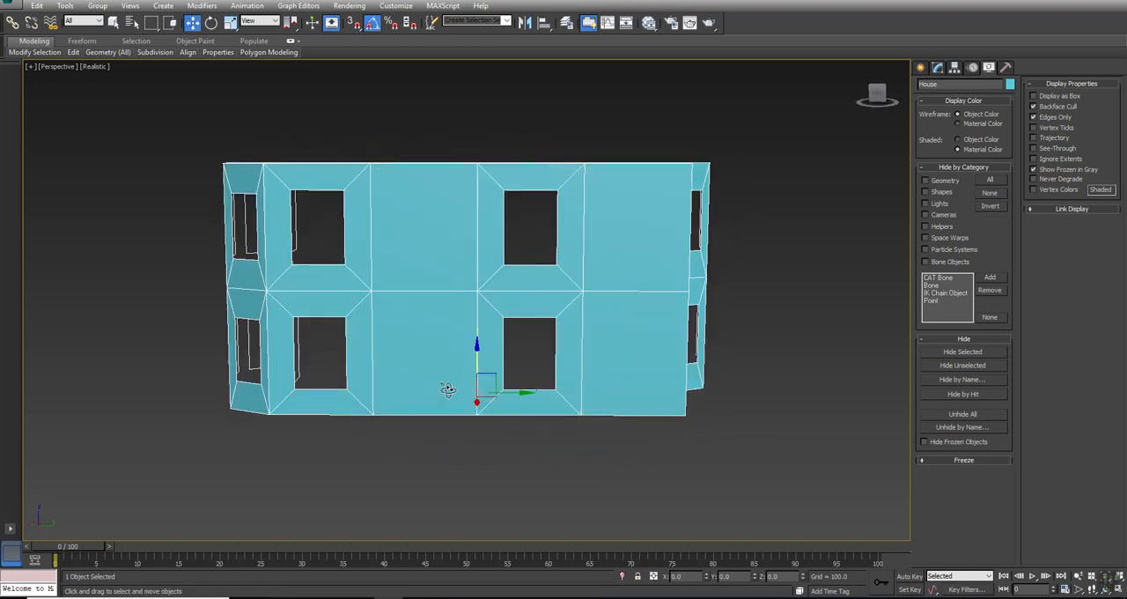
- Select the borders of the four window openings in one long side wall of the House
click(939, 69)
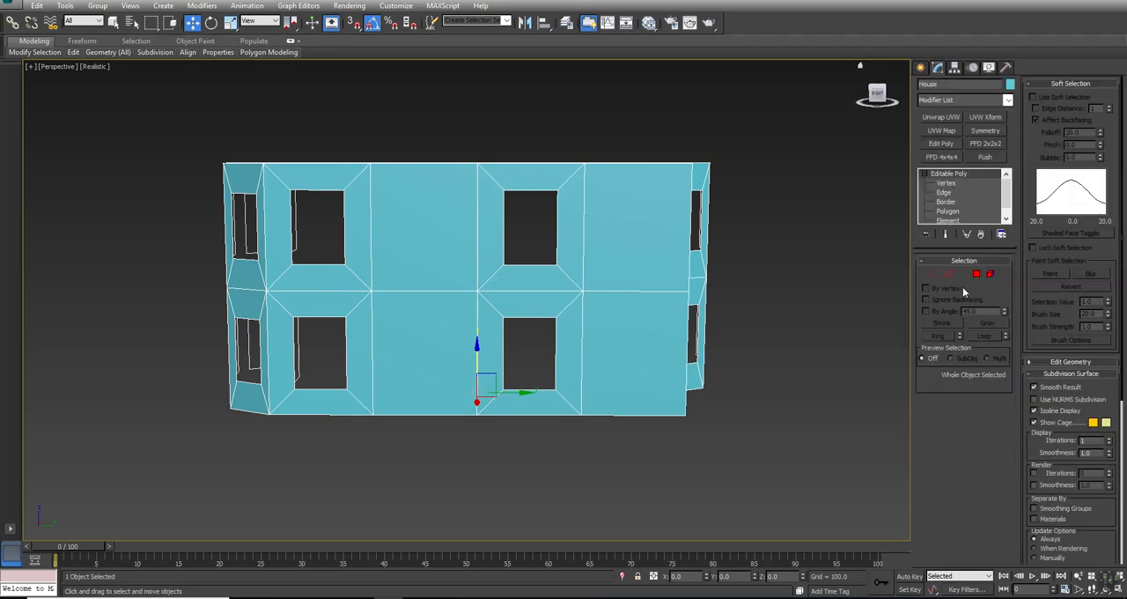
click(962, 276)
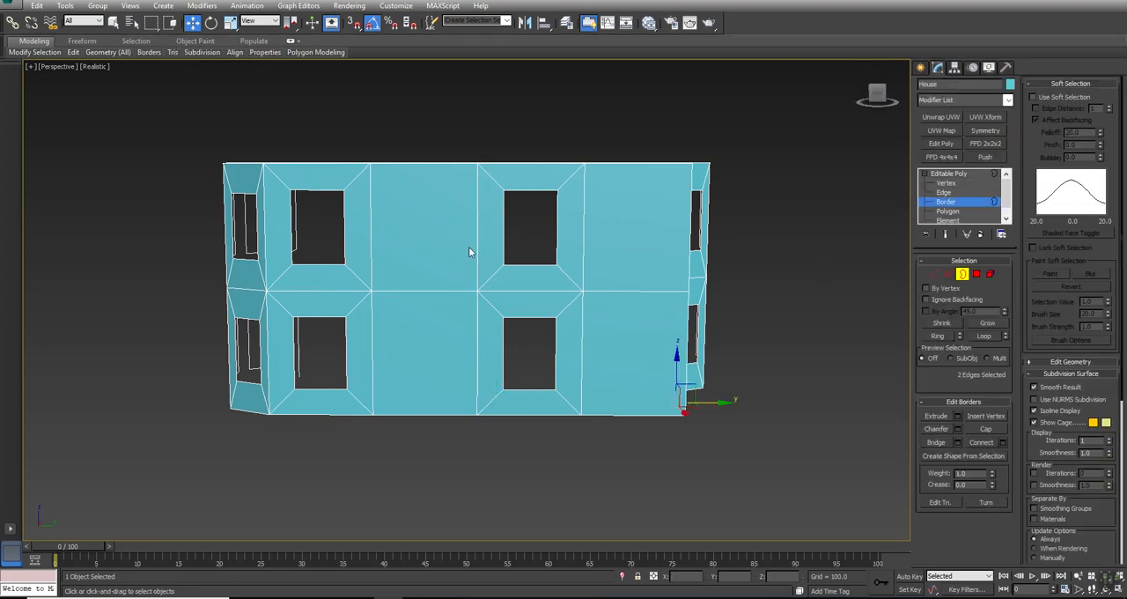
click(113, 22)
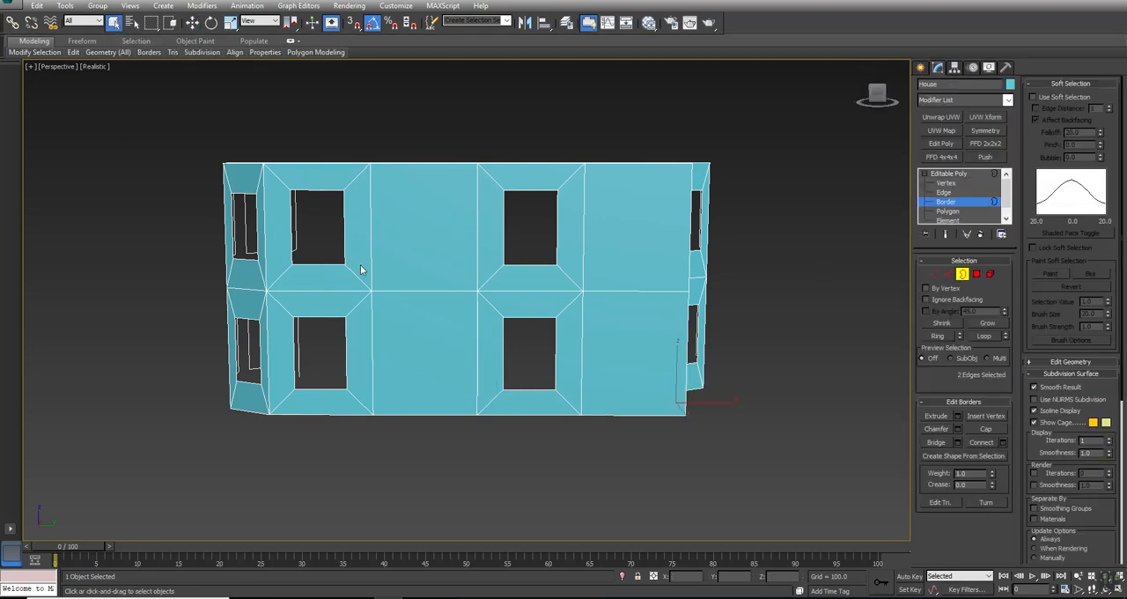
click(341, 232)
ctrl+click(504, 226)
ctrl+click(344, 350)
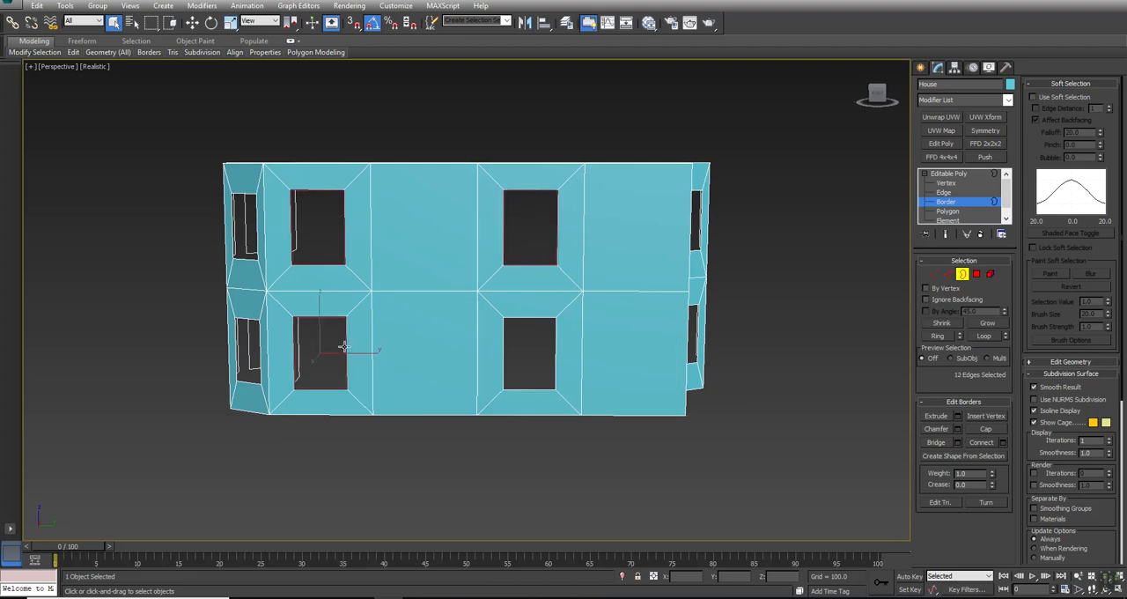
ctrl+click(505, 361)
- Add the borders of the upper-floor openings in both flat end walls and of the opposite long wall's four windows to the selection
alt+middle_drag(505, 361, 291, 275)
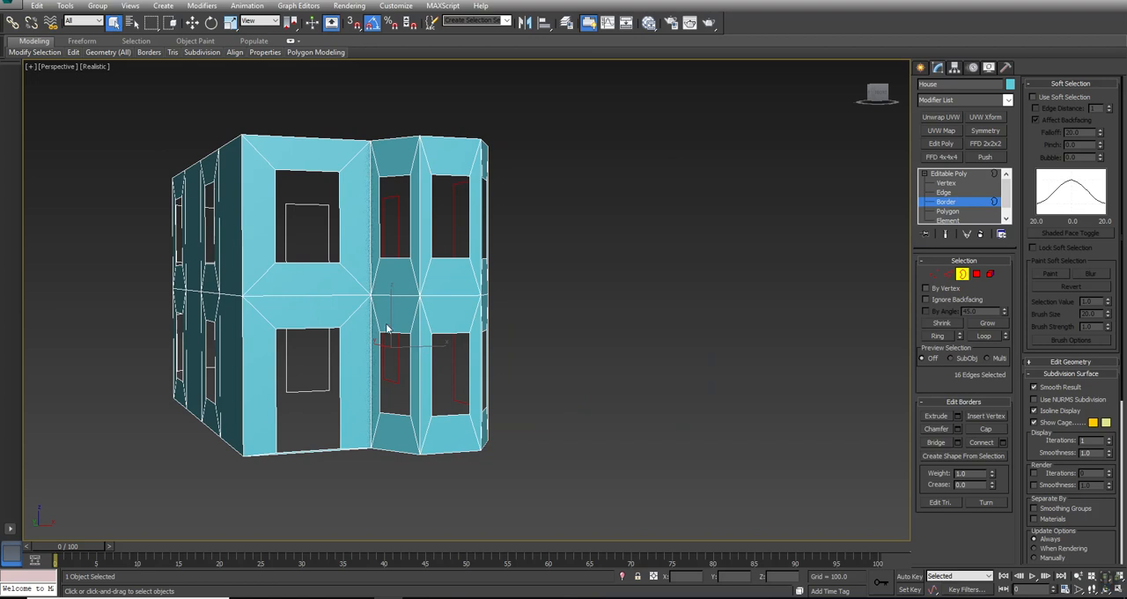
ctrl+click(279, 265)
alt+middle_drag(236, 312, 478, 326)
ctrl+click(401, 293)
ctrl+click(399, 360)
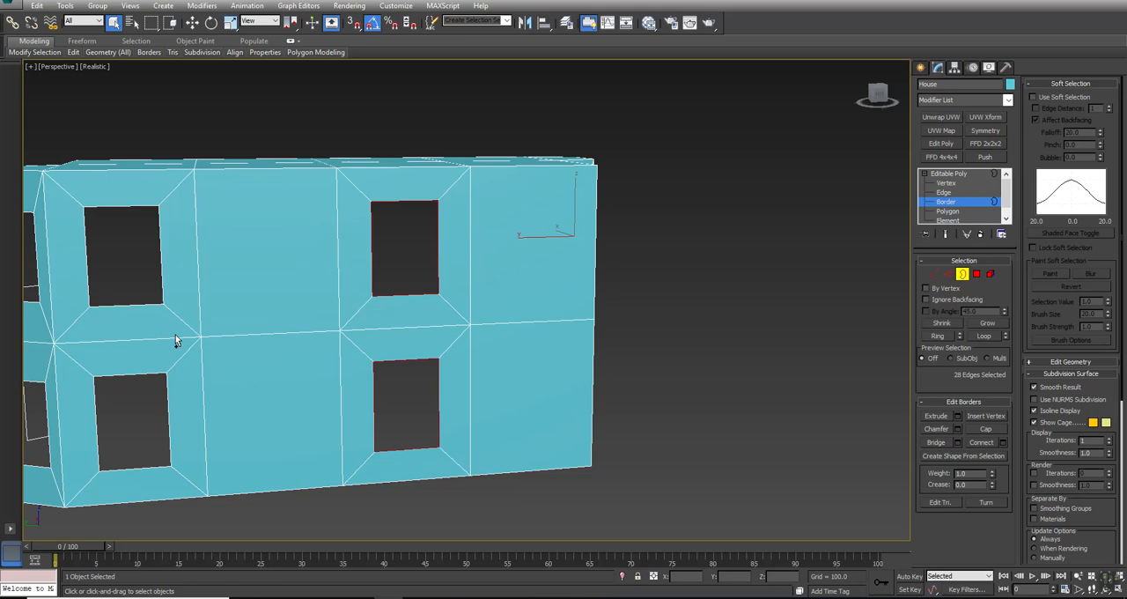
ctrl+click(129, 307)
ctrl+click(125, 376)
middle_drag(125, 375, 551, 308)
ctrl+click(498, 293)
- Scale the selected window borders vertically to about 89% in the Front view and return the House to object level
key(alt+w)
scroll(626, 214, down, 5)
scroll(696, 143, down, 2)
key(r)
drag(728, 105, 729, 111)
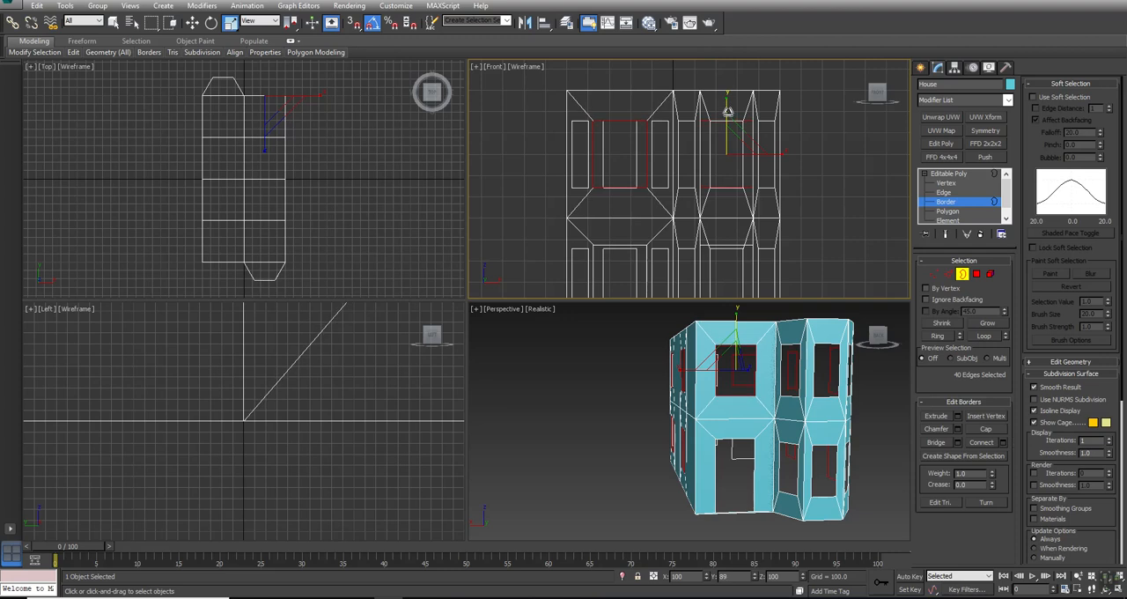
middle_drag(704, 400, 694, 412)
key(alt+w)
alt+middle_drag(443, 306, 475, 322)
middle_drag(735, 359, 587, 313)
alt+middle_drag(423, 365, 519, 359)
click(723, 339)
click(950, 175)
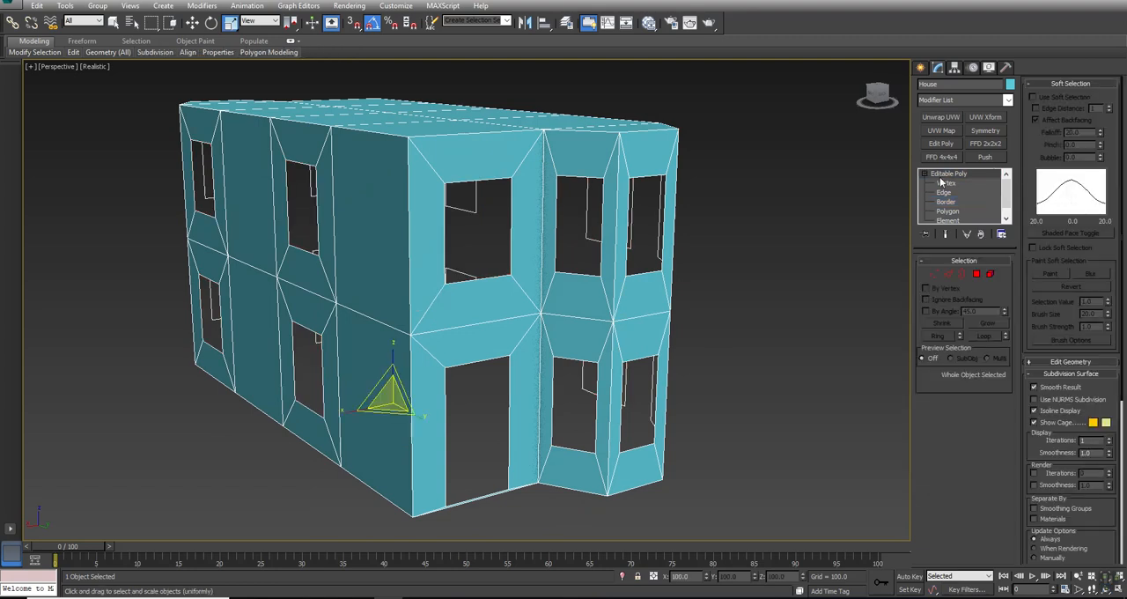
- Merge the Window object from the Window scene file in Building_Model_Source into the house scene
click(11, 8)
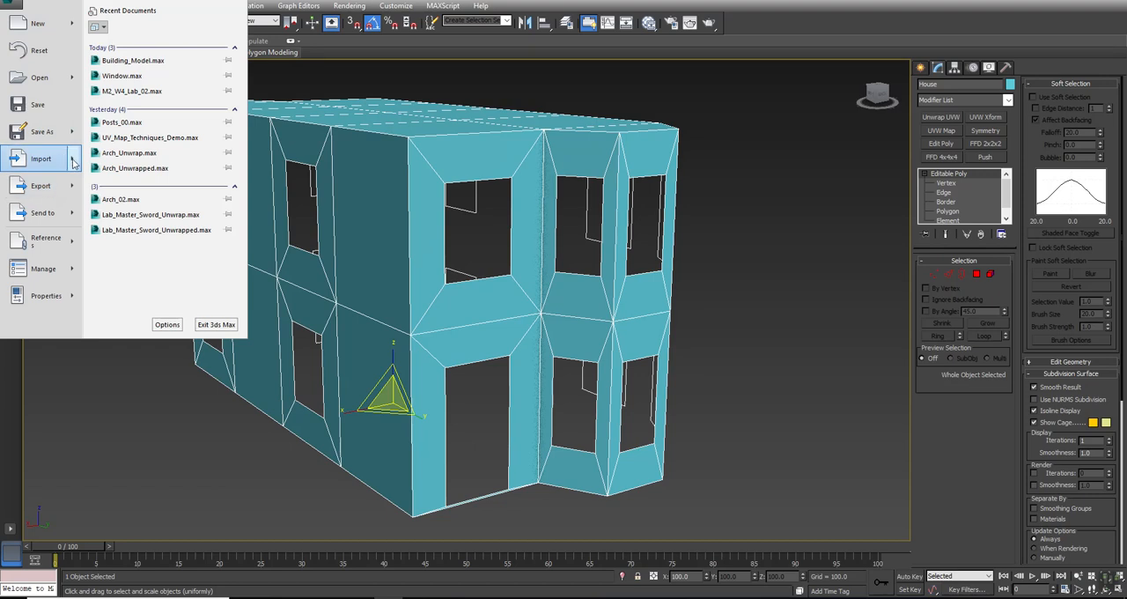
mouse_move(74, 163)
click(111, 77)
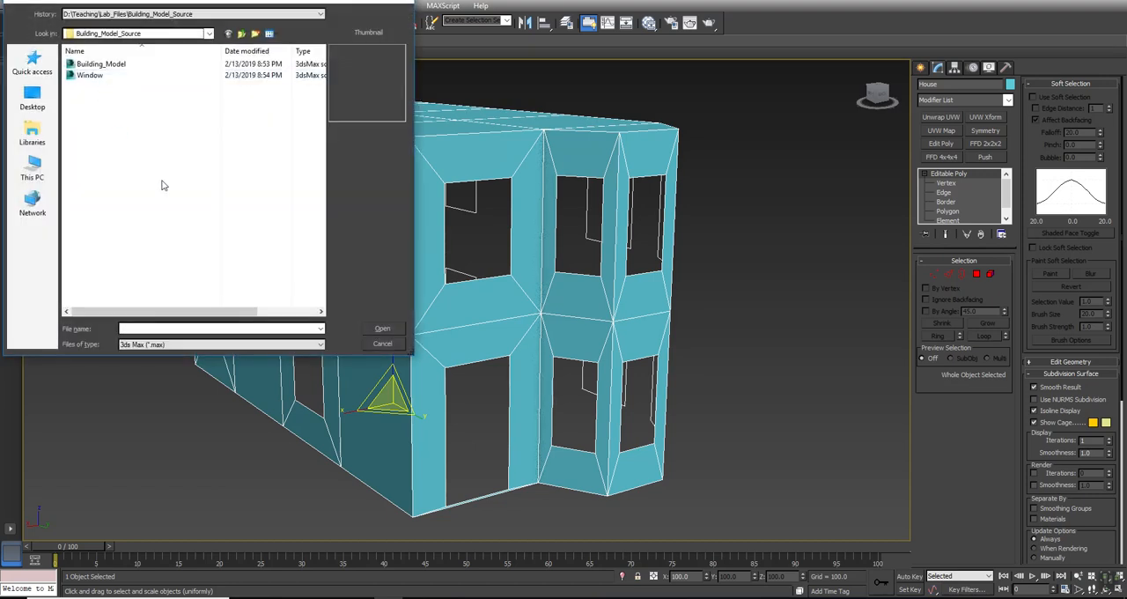
click(88, 75)
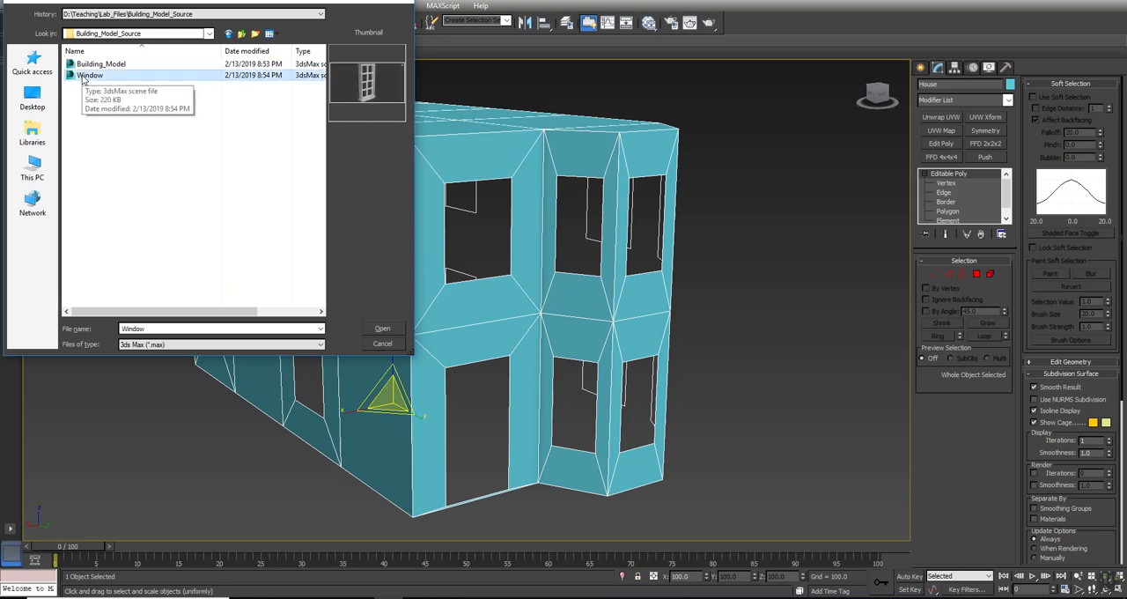
click(380, 328)
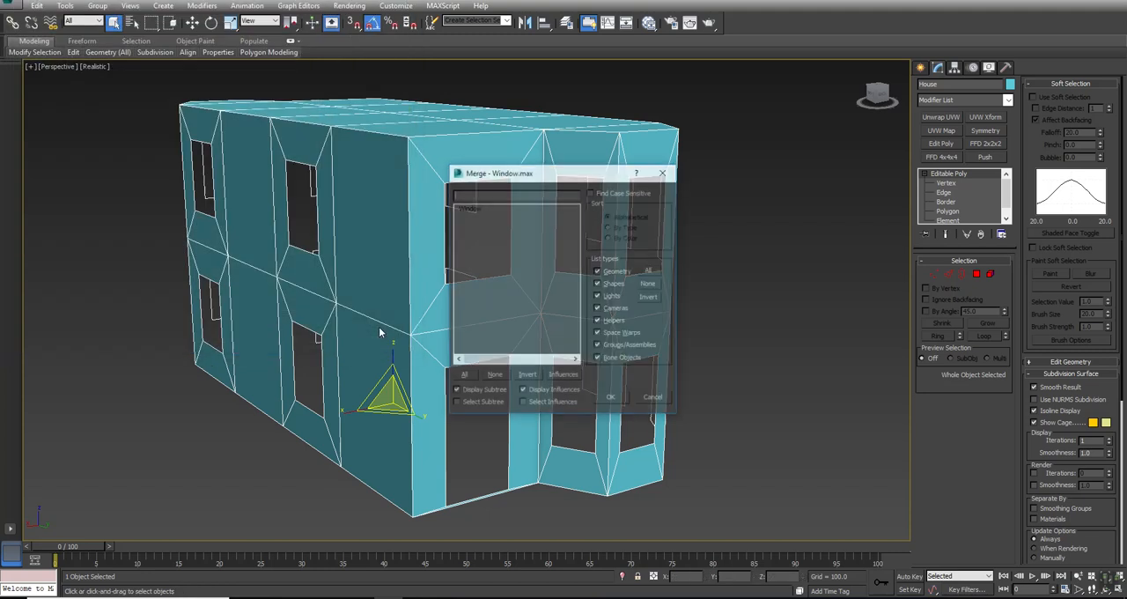
drag(502, 177, 720, 86)
click(680, 118)
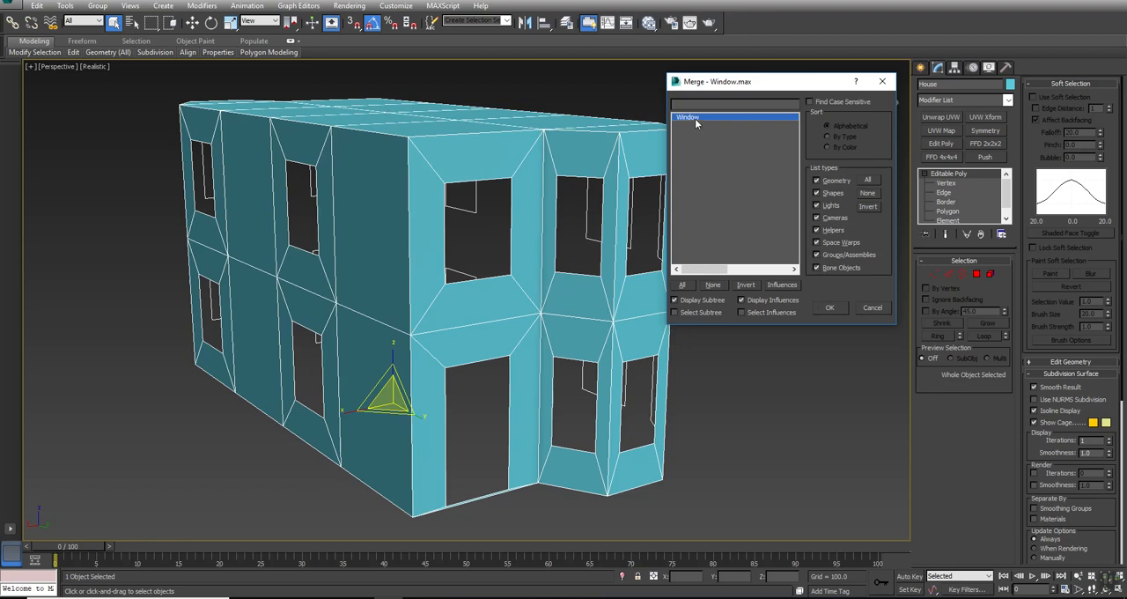
click(830, 307)
- Turn off the edged-faces display and return the merged Window to object level
key(F4)
alt+middle_drag(558, 294, 505, 314)
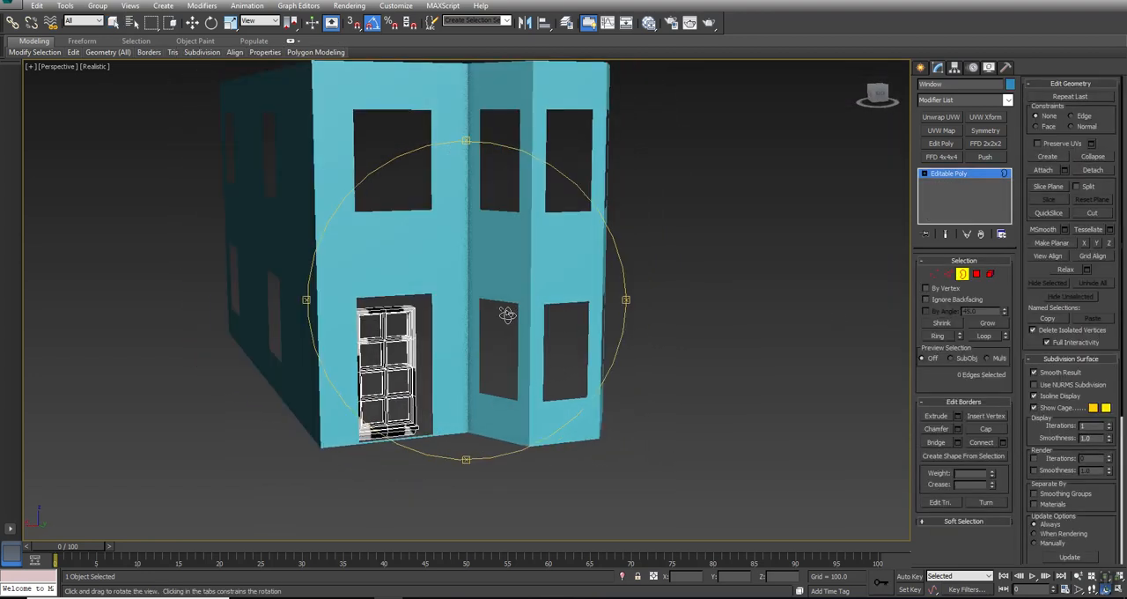
right_click(423, 358)
click(379, 350)
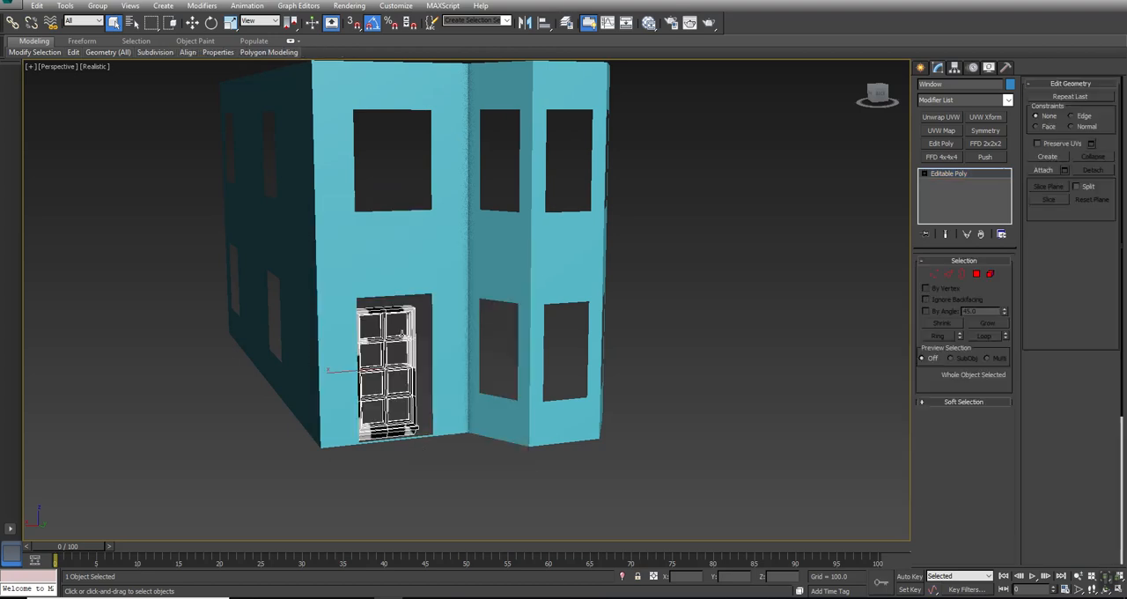
- Clone the Window as a single copy in front of the house and name the copy Window_Small
alt+middle_drag(445, 382, 448, 378)
key(w)
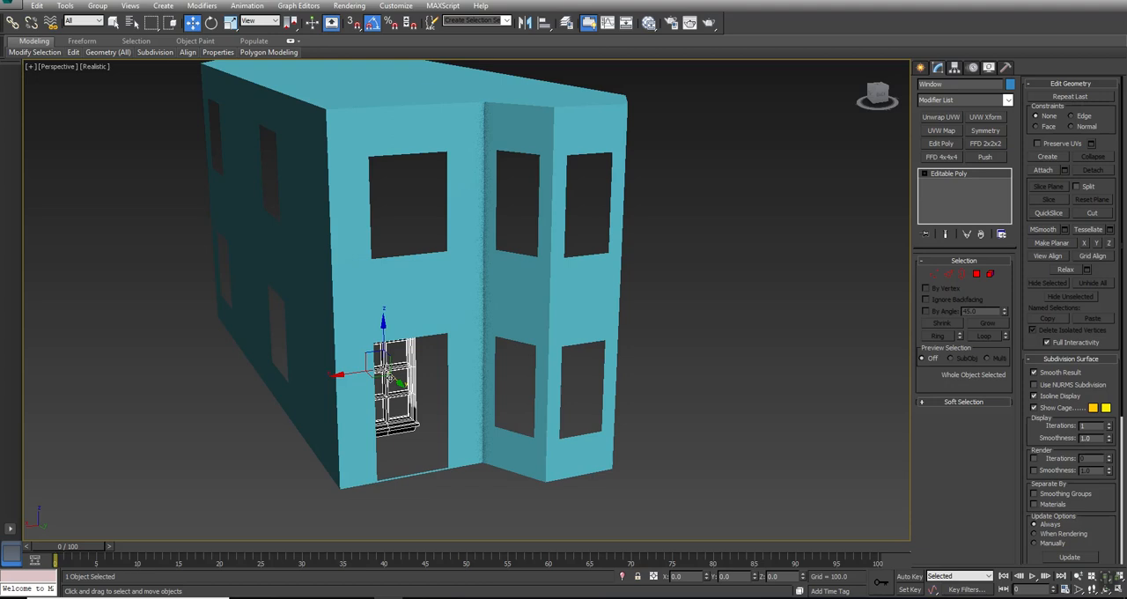
mouse_move(393, 376)
shift+mouse_down()
mouse_move(427, 432)
mouse_move(507, 492)
shift+mouse_up()
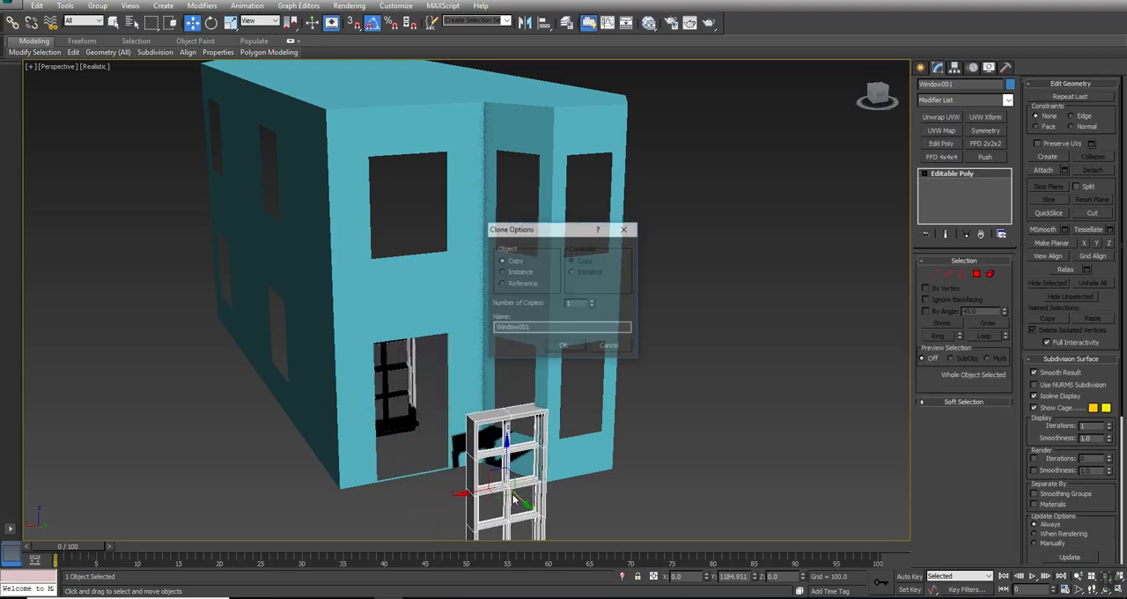
click(562, 347)
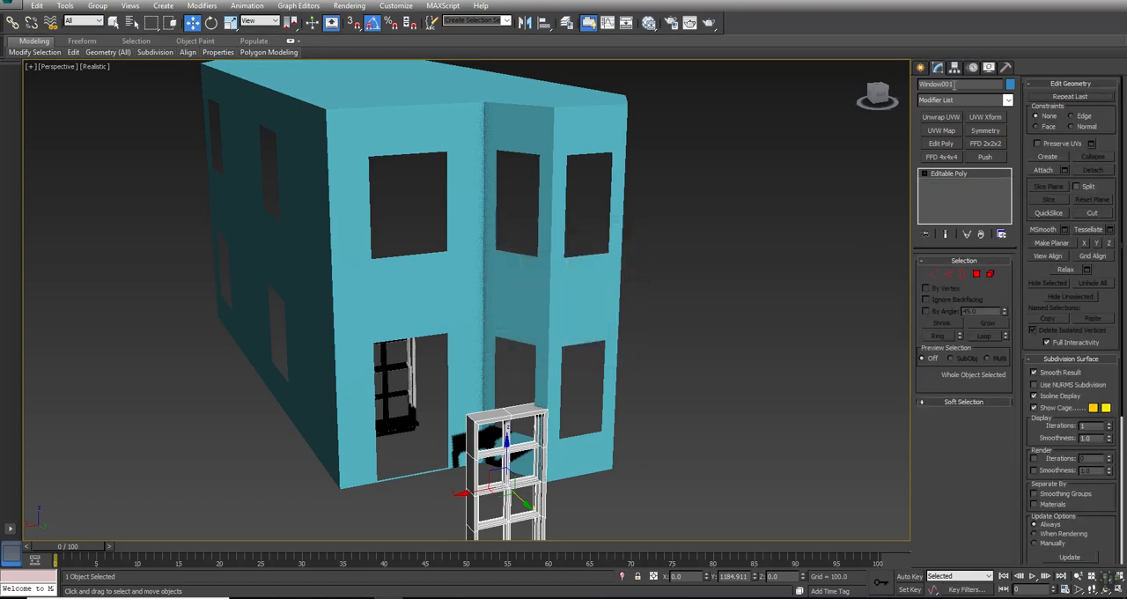
key(BackSpace)
key(BackSpace)
key(BackSpace)
text(_Small)
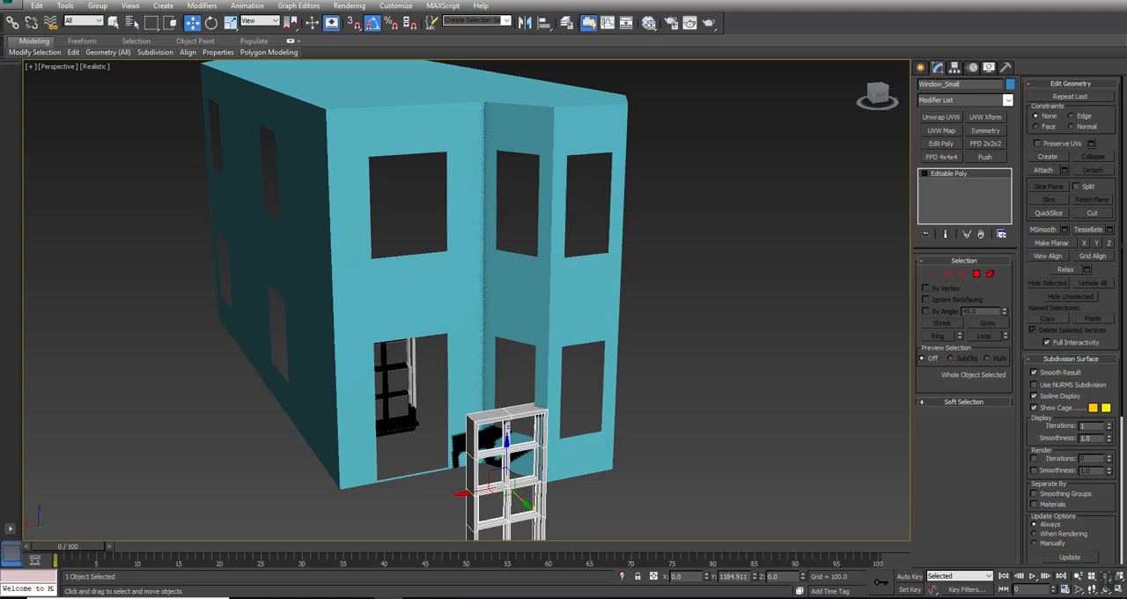
- Select both window objects and give them a teal object colour
alt+middle_drag(795, 109, 651, 267)
key(alt+w)
middle_drag(651, 219, 642, 143)
click(642, 144)
middle_drag(685, 189, 656, 173)
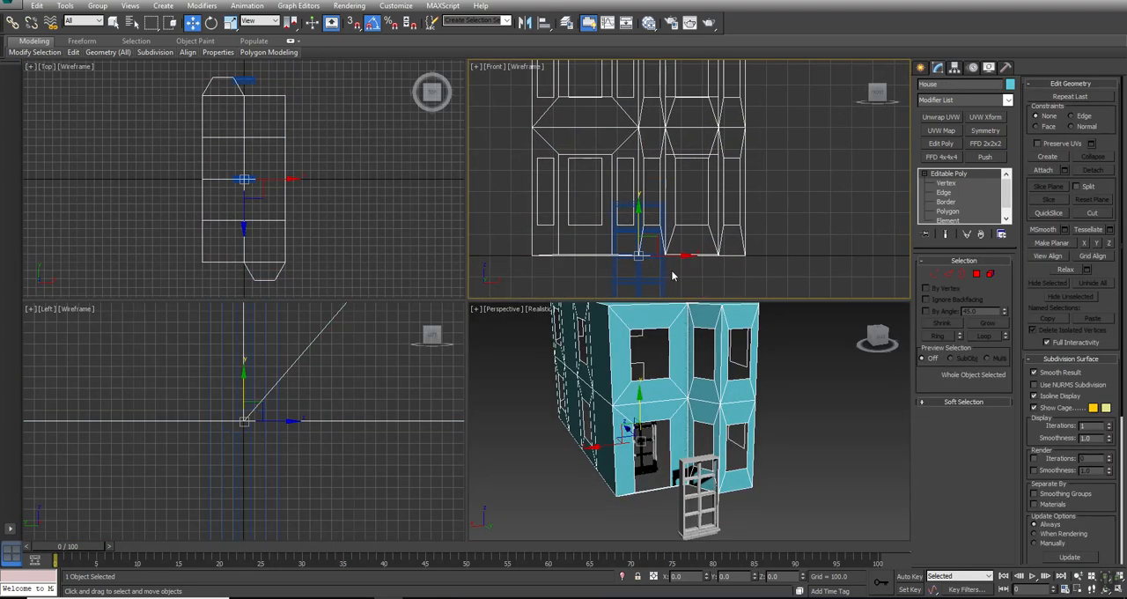
drag(576, 282, 646, 273)
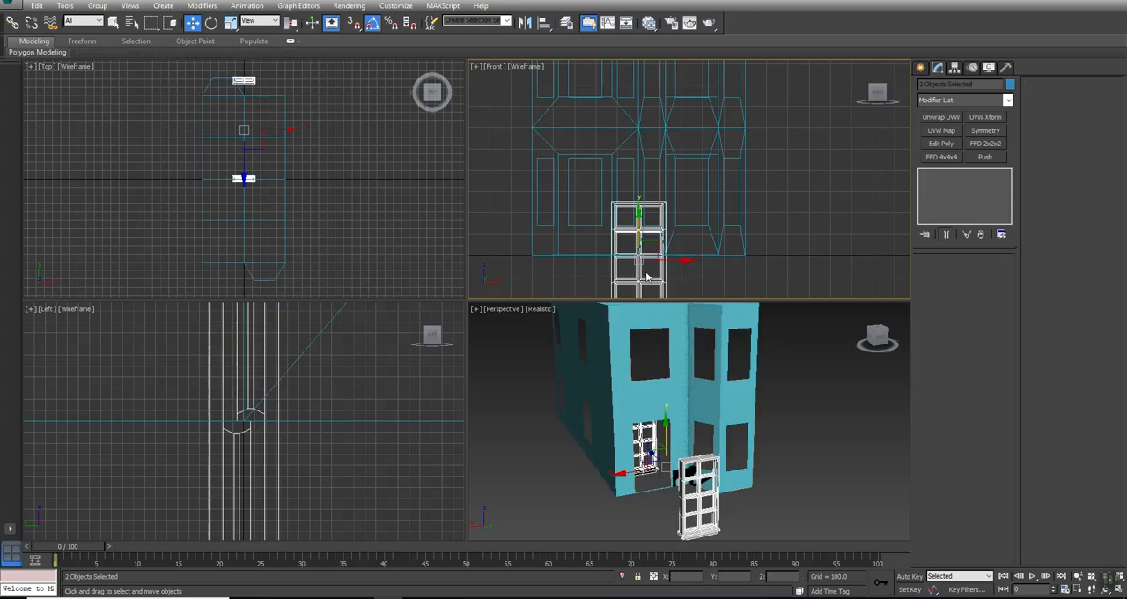
click(1010, 84)
click(584, 292)
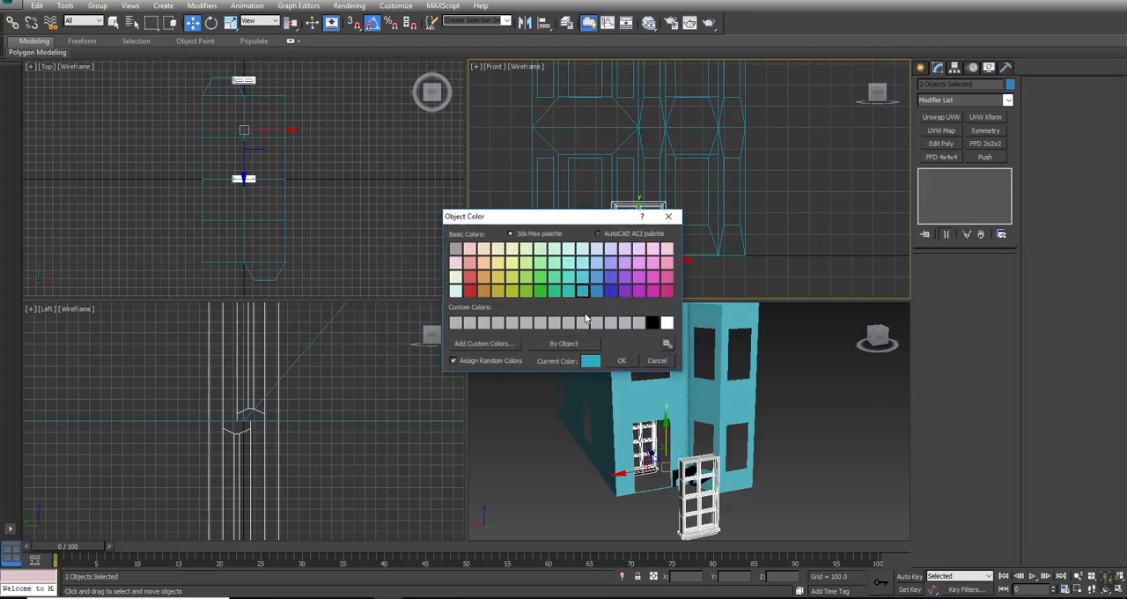
click(620, 361)
- Scale the original Window down uniformly and move it onto the bay's front ground-floor opening in the gridless Front view
middle_drag(786, 198, 600, 184)
key(alt+w)
key(g)
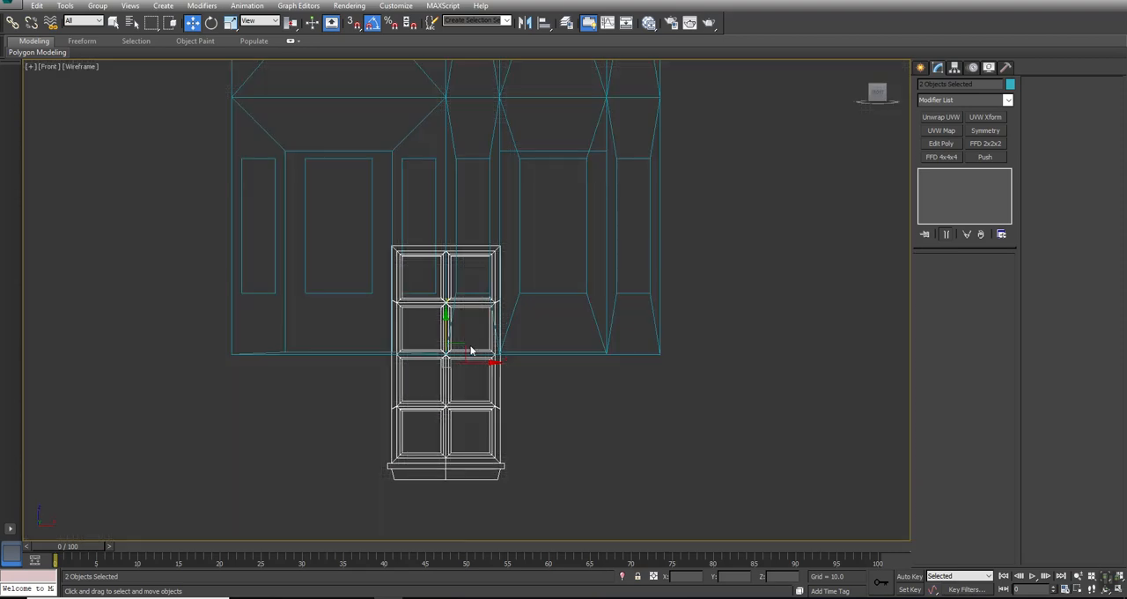
click(508, 367)
click(481, 468)
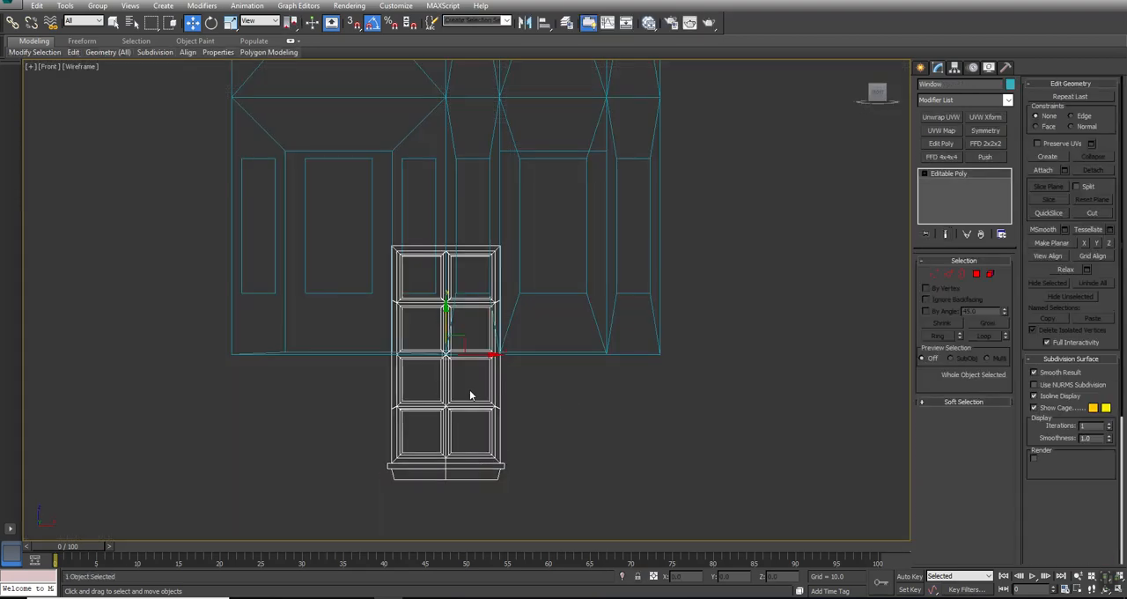
drag(460, 336, 543, 280)
scroll(550, 233, up, 4)
key(r)
key(w)
drag(556, 233, 539, 205)
key(r)
key(w)
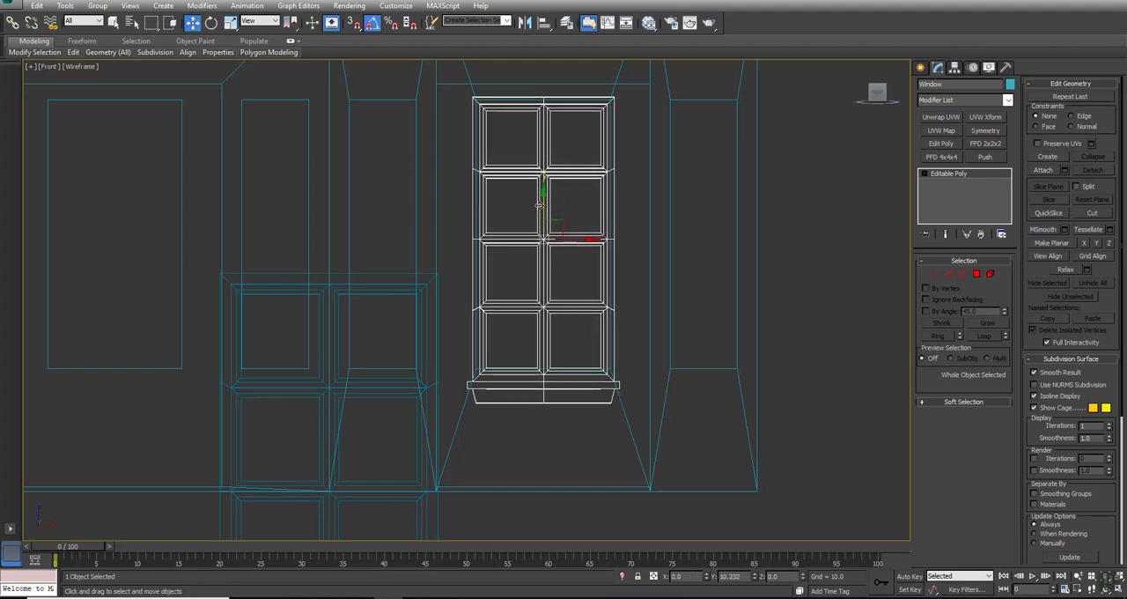
- Try to shorten the Window by raising its sill vertices and the vertices of its lowest horizontal glazing bar
click(937, 276)
drag(429, 426, 385, 448)
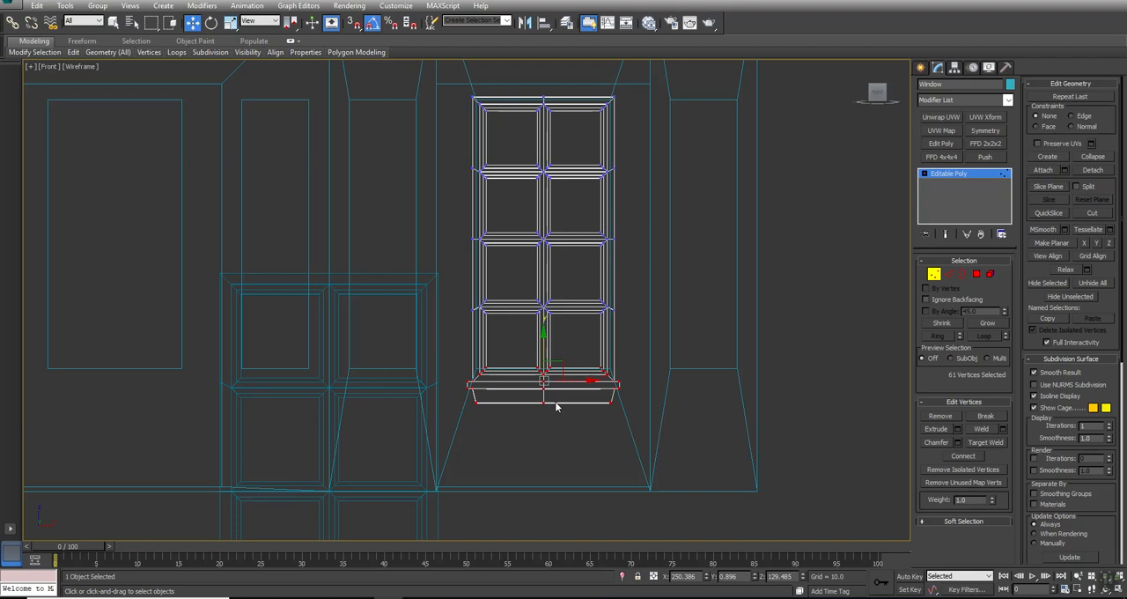
scroll(564, 375, up, 2)
drag(533, 359, 531, 344)
middle_drag(571, 314, 560, 352)
scroll(559, 352, down, 2)
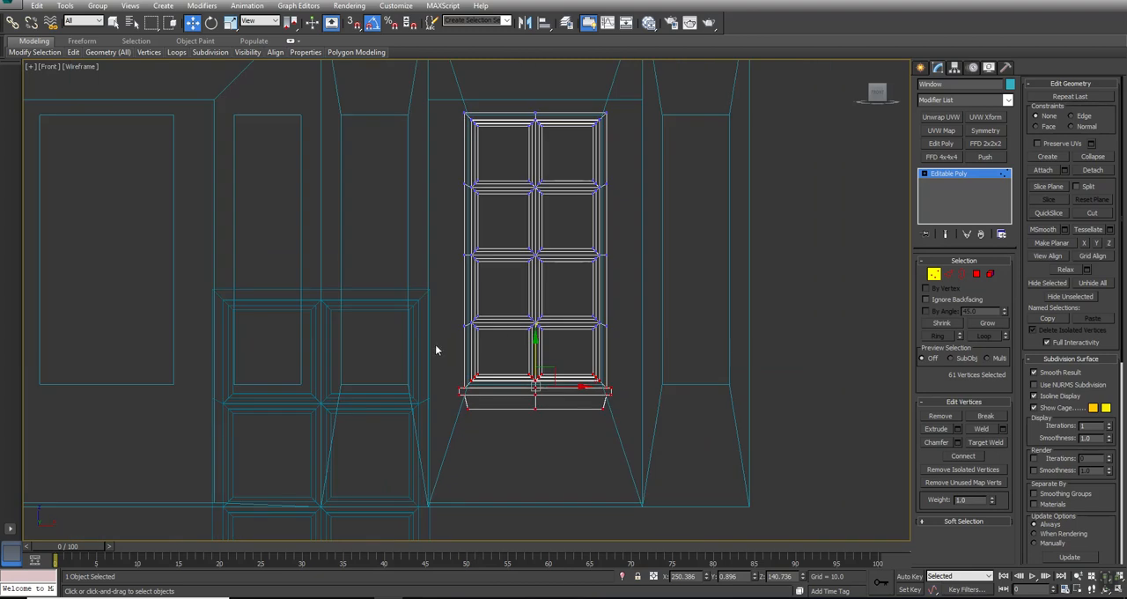
drag(636, 299, 636, 299)
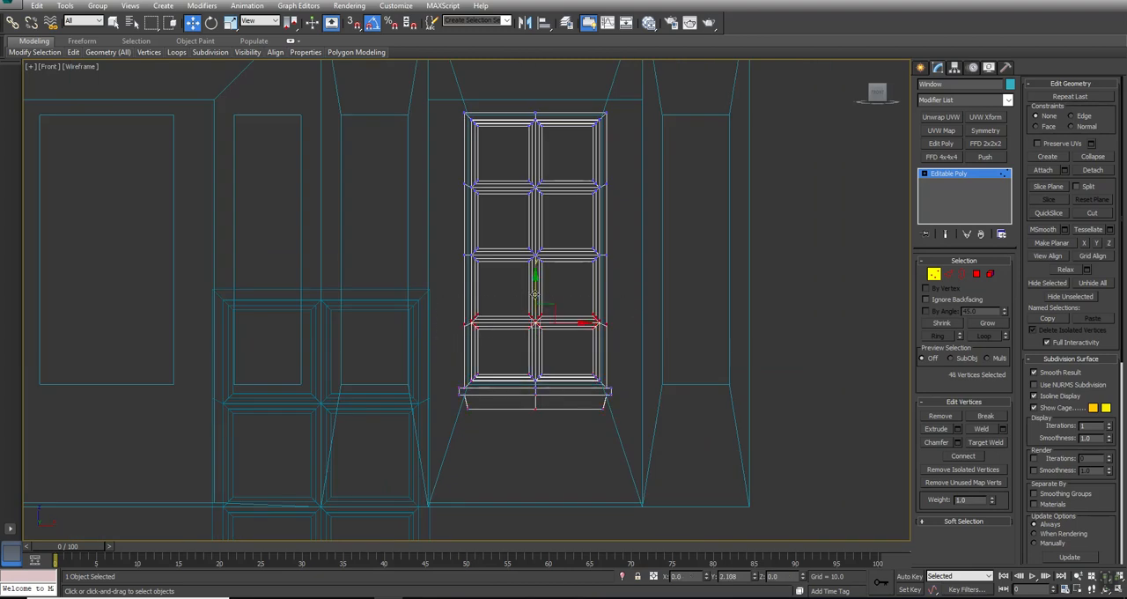
drag(534, 291, 535, 287)
right_click(534, 288)
key(ctrl+z)
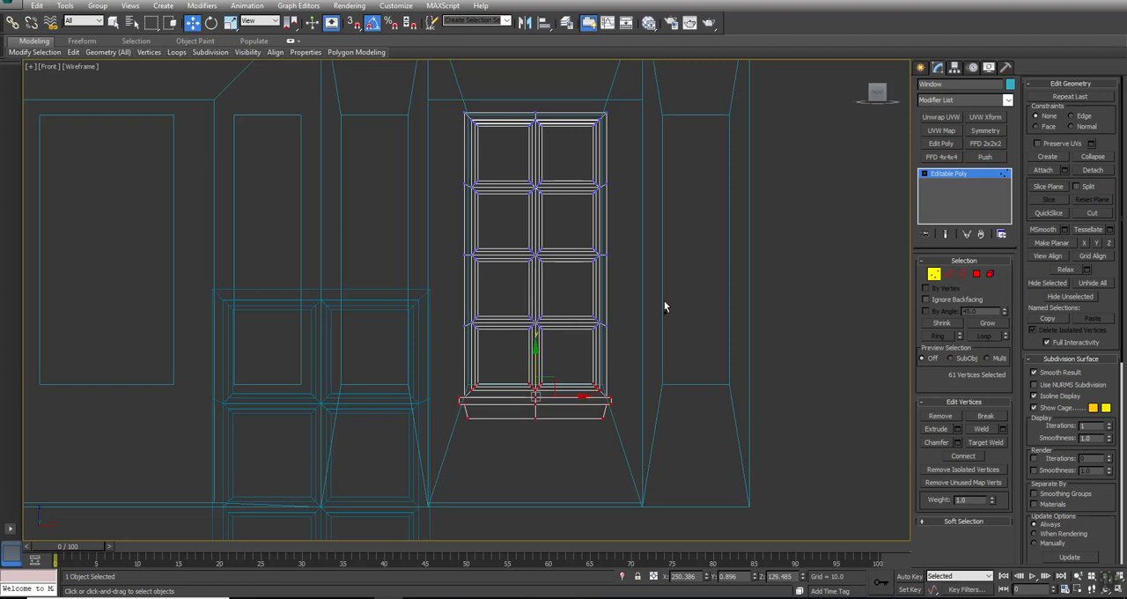
- Select all of the Window's vertices and apply an FFD 2x2x2 modifier to them
drag(377, 227, 310, 32)
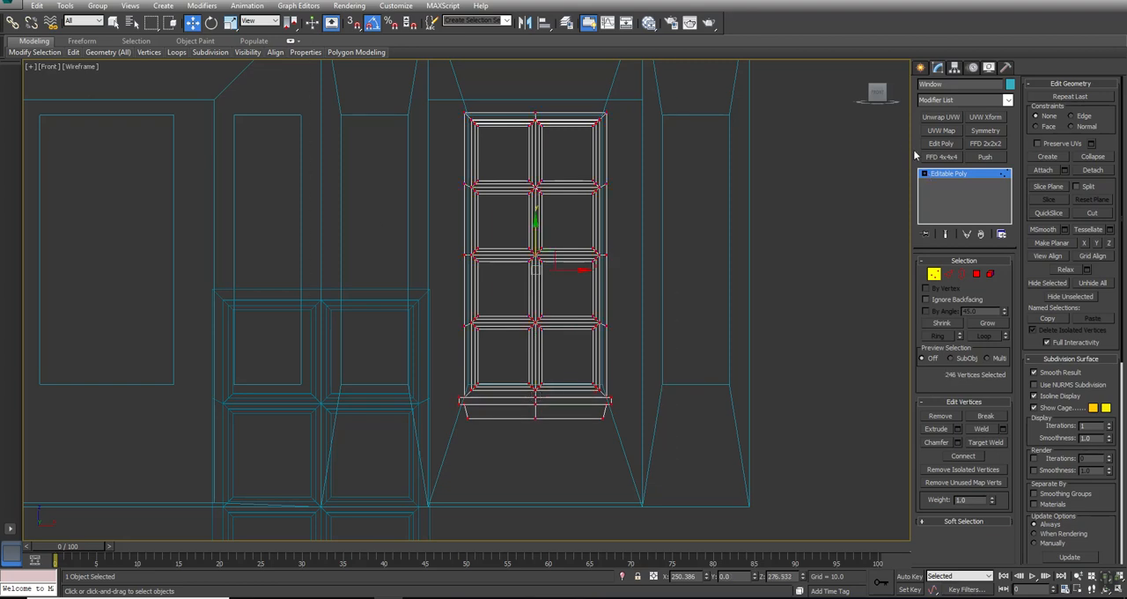
click(982, 144)
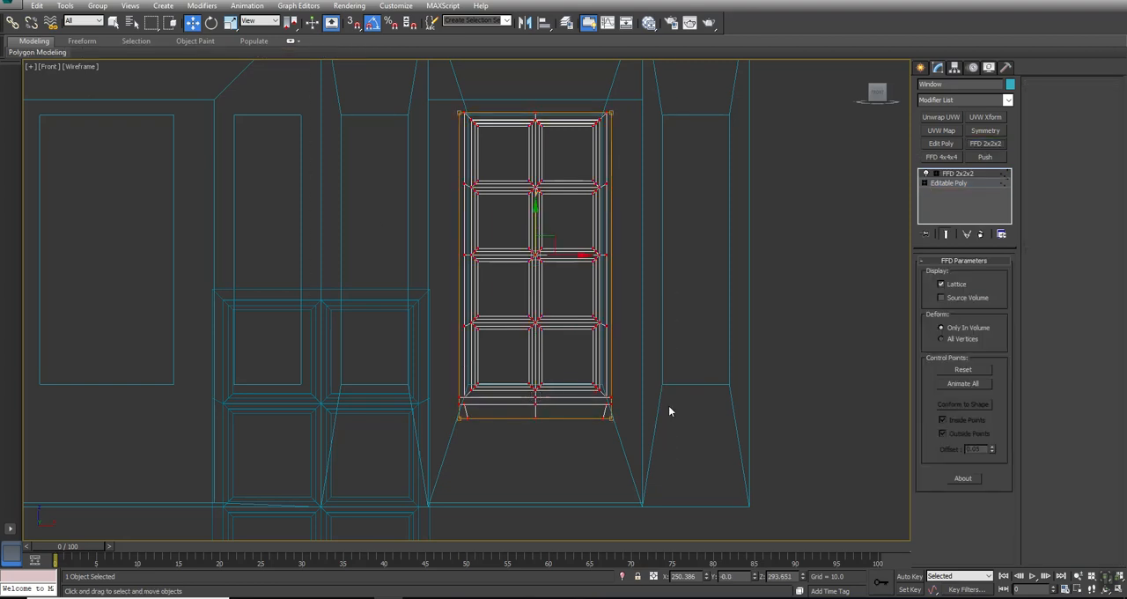
- Raise the FFD lattice's lower control points to fit the Window to the opening's height, and collapse the stack down through the FFD
click(937, 174)
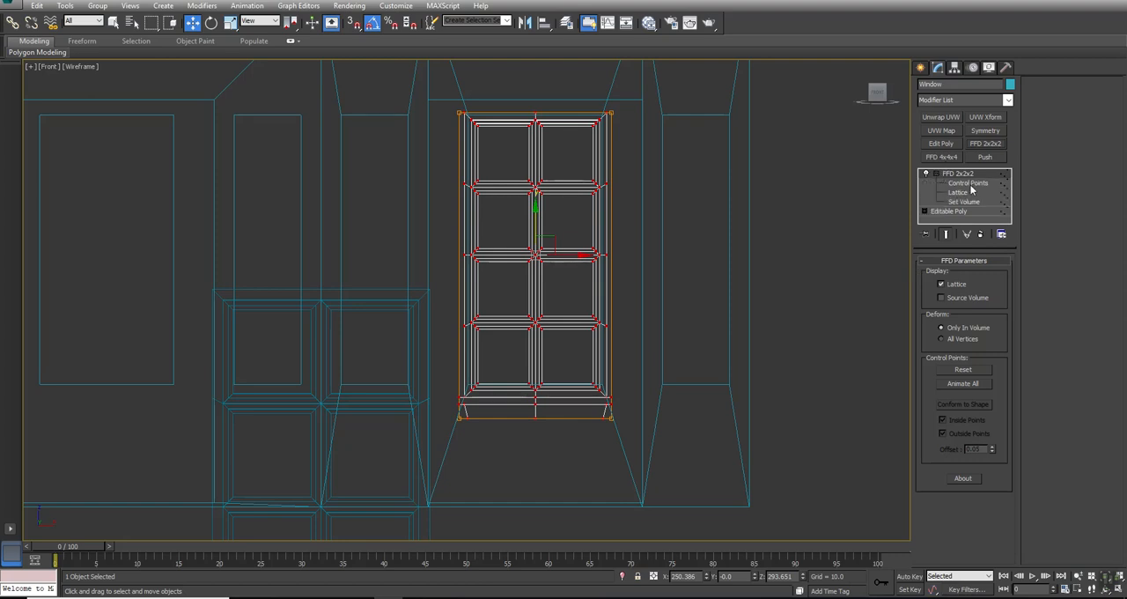
click(963, 183)
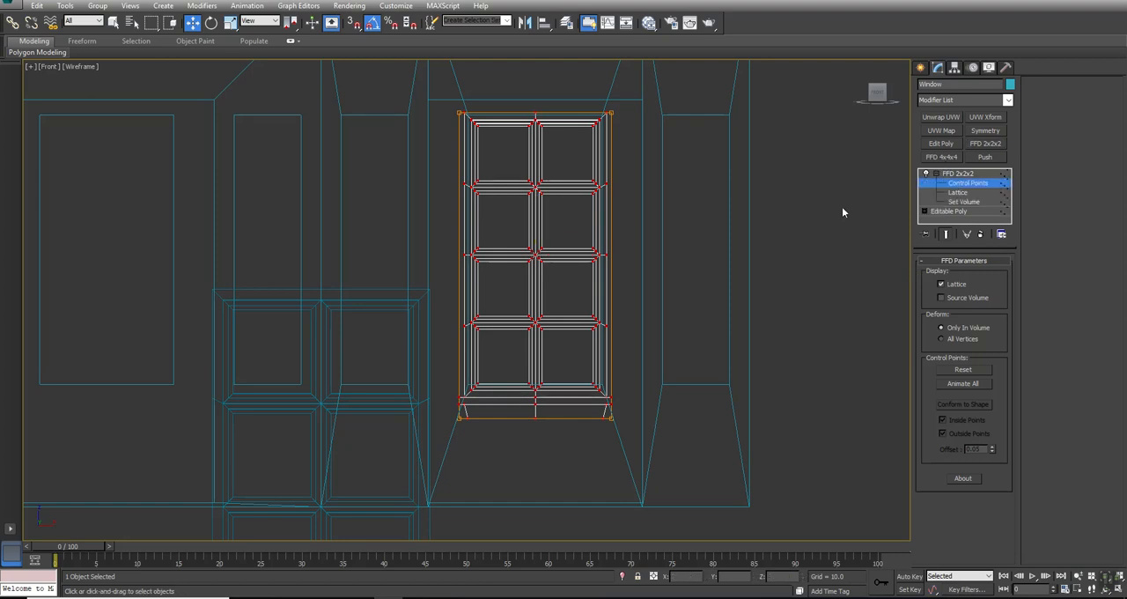
drag(537, 391, 536, 376)
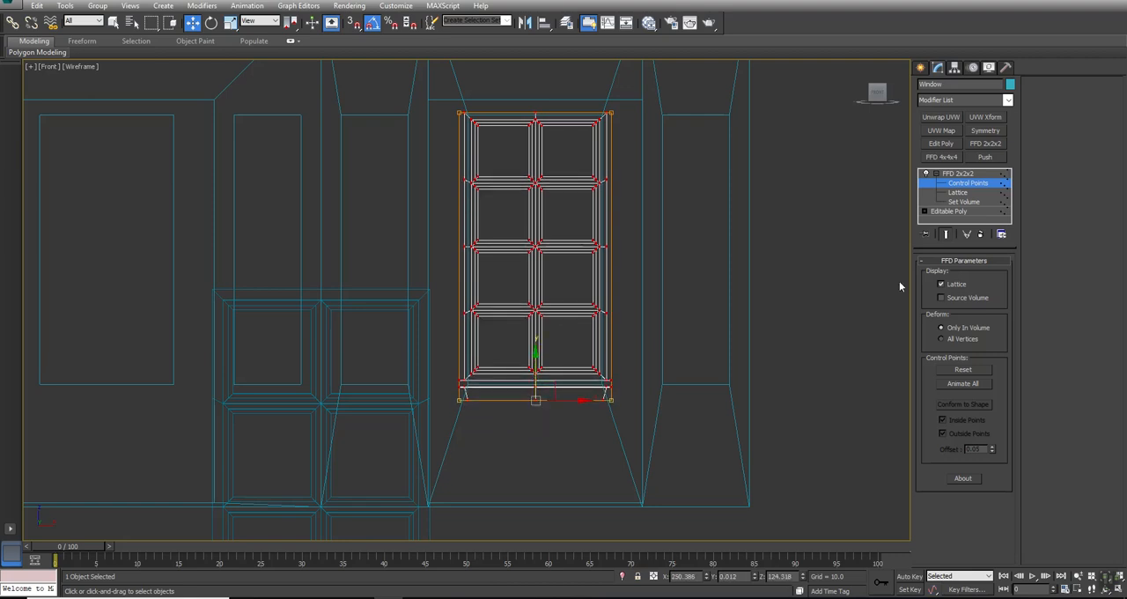
right_click(954, 174)
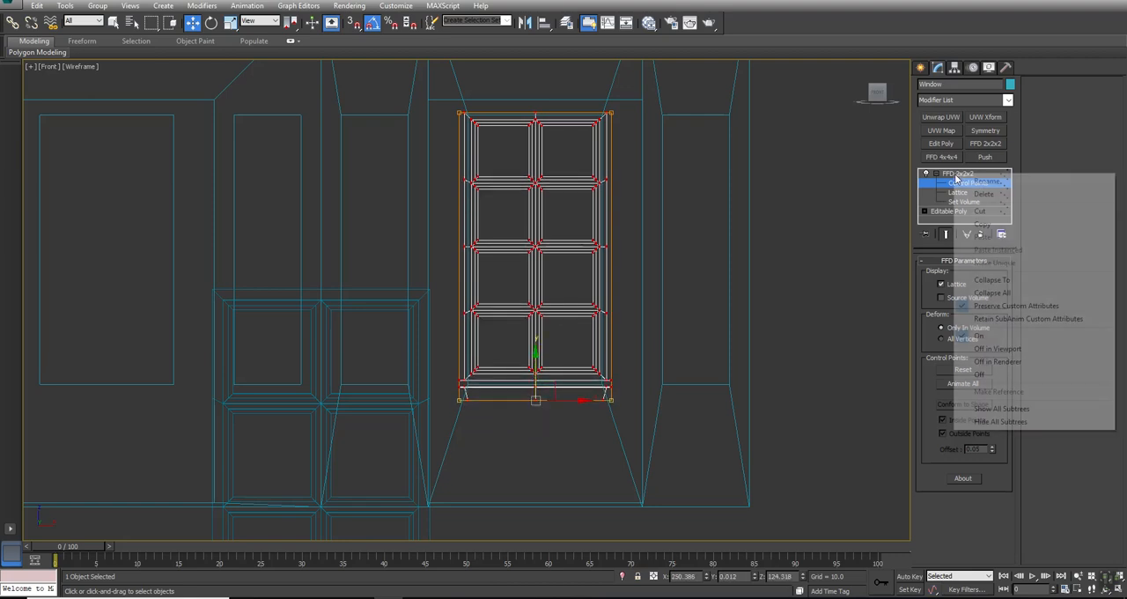
click(992, 280)
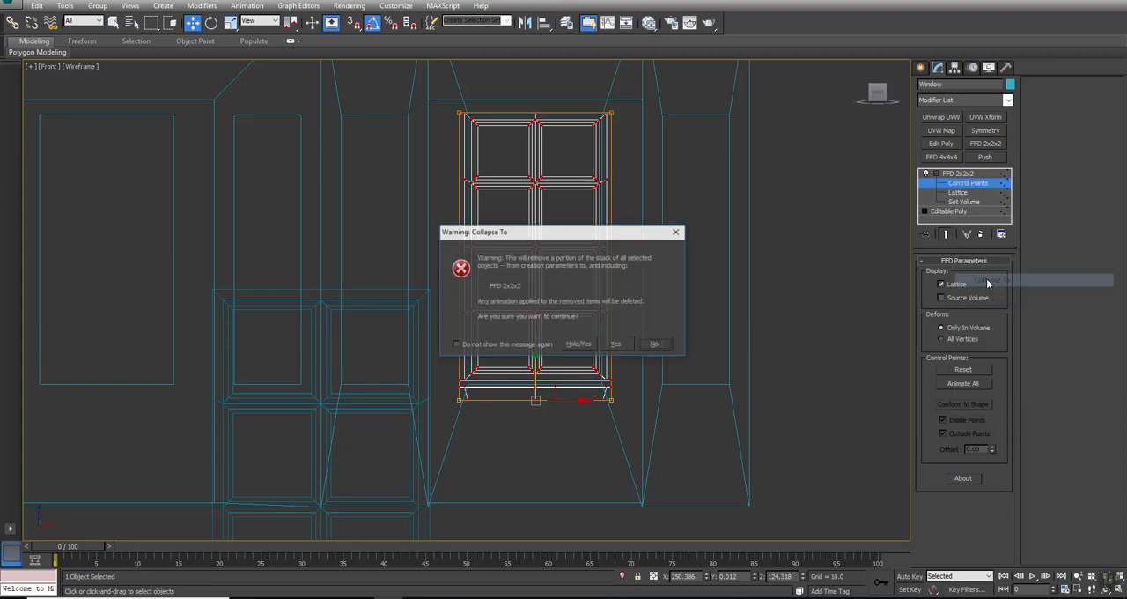
click(618, 345)
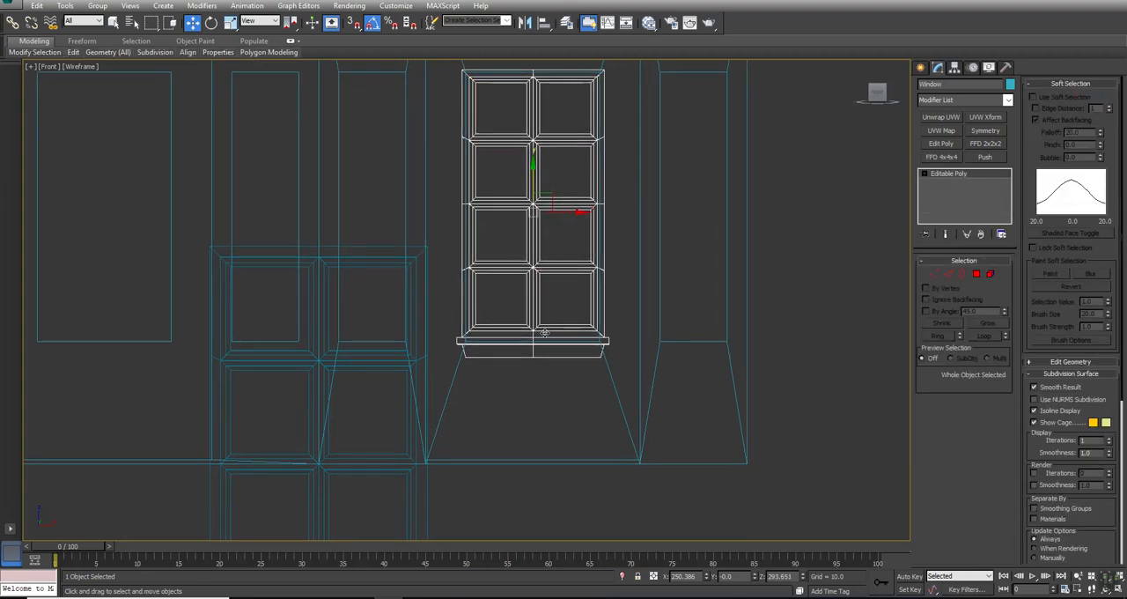
- Move the Window in the Top view along Y to the front of the house beside the bay
scroll(544, 332, up, 2)
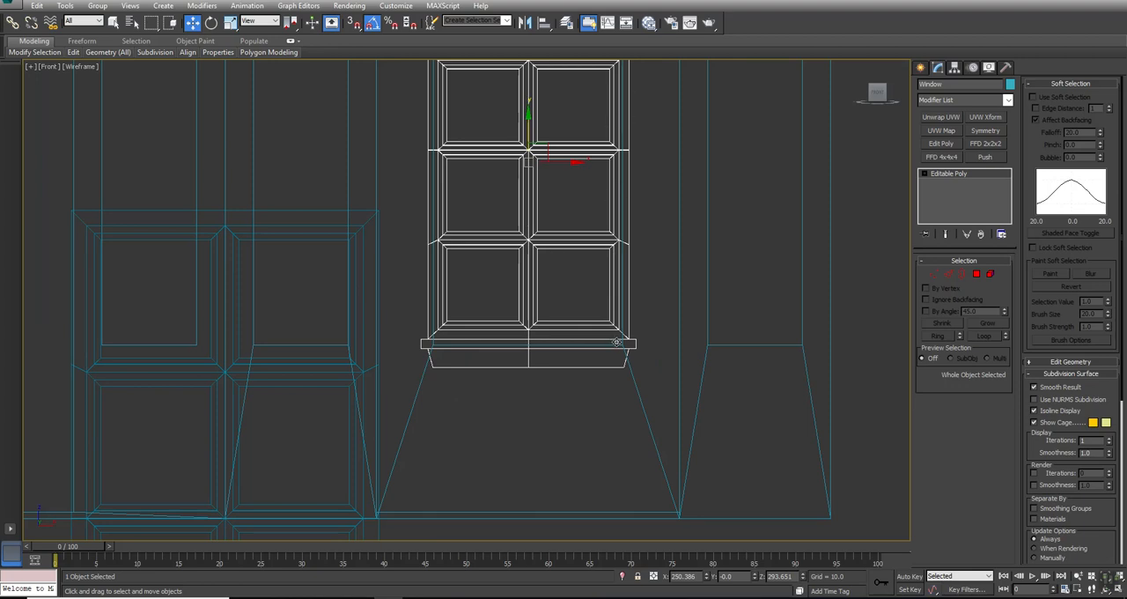
middle_drag(469, 248, 480, 392)
key(alt+z)
drag(470, 261, 472, 280)
key(w)
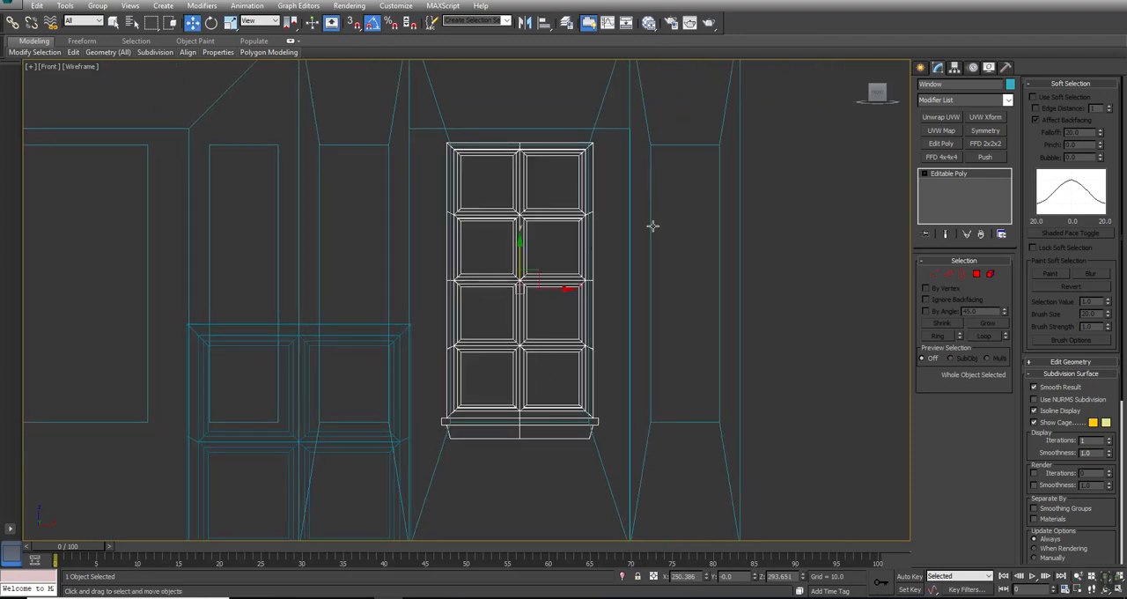
key(alt+w)
alt+middle_drag(694, 410, 656, 414)
click(265, 145)
drag(267, 146, 266, 241)
right_click(599, 403)
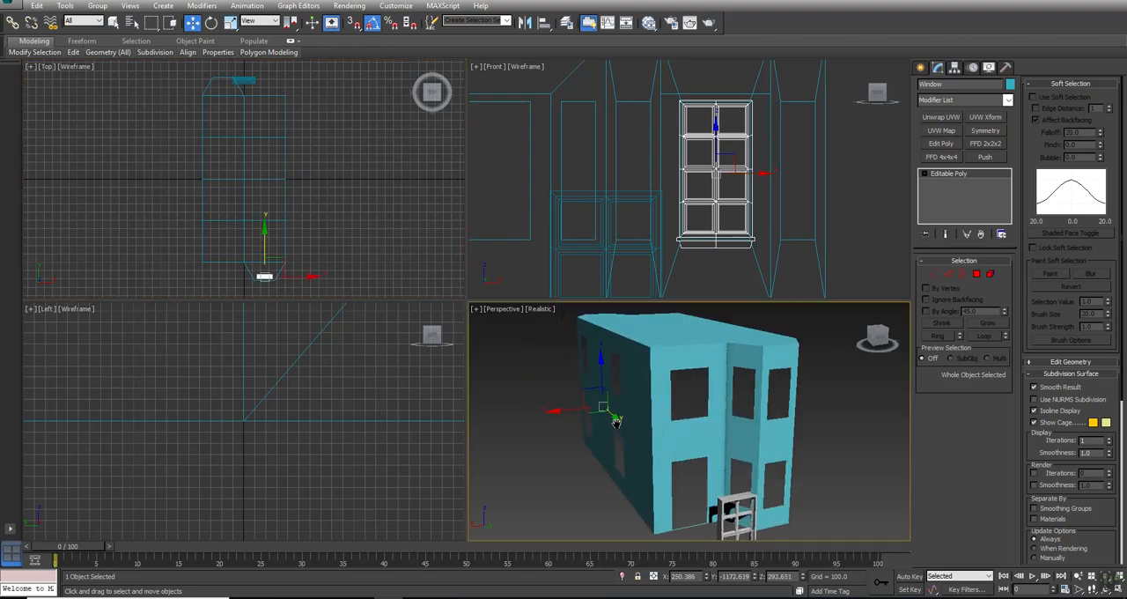
- Show edged faces in the Perspective view and move the Window along Y to about -1205.5, near the bay's front wall
key(alt+w)
scroll(615, 422, up, 5)
key(F4)
middle_drag(547, 403, 661, 344)
scroll(554, 338, down, 5)
key(w)
scroll(530, 306, up, 5)
drag(535, 320, 526, 326)
- Centre the Window on the bay's front wall line in the Top view, at about Y -1214.2
key(alt+w)
right_click(211, 175)
key(alt+w)
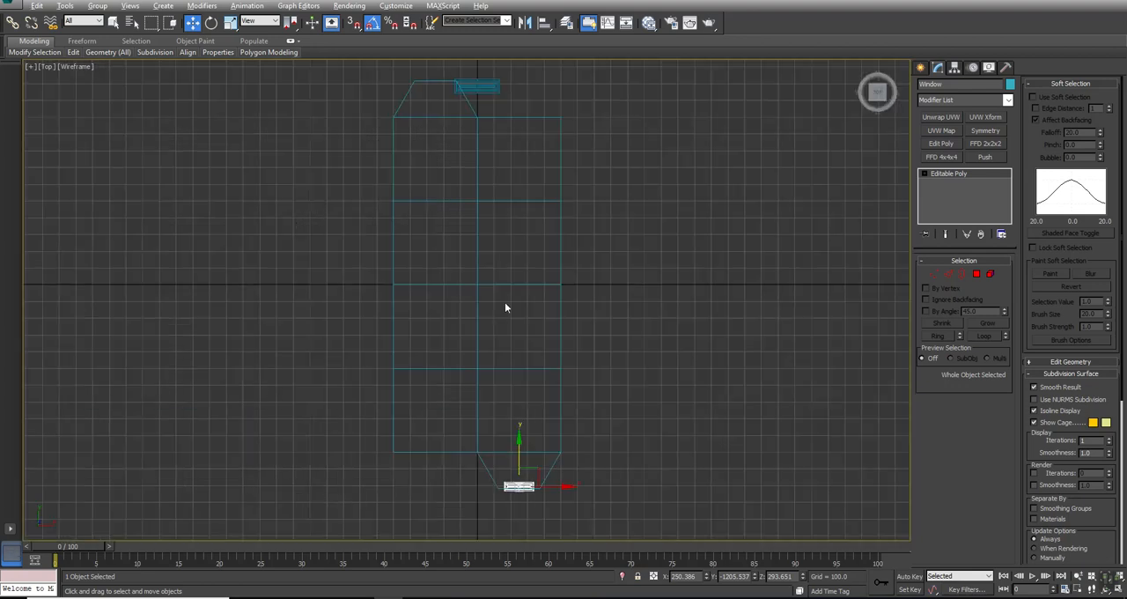
key(z)
middle_drag(566, 369, 505, 310)
scroll(550, 338, down, 4)
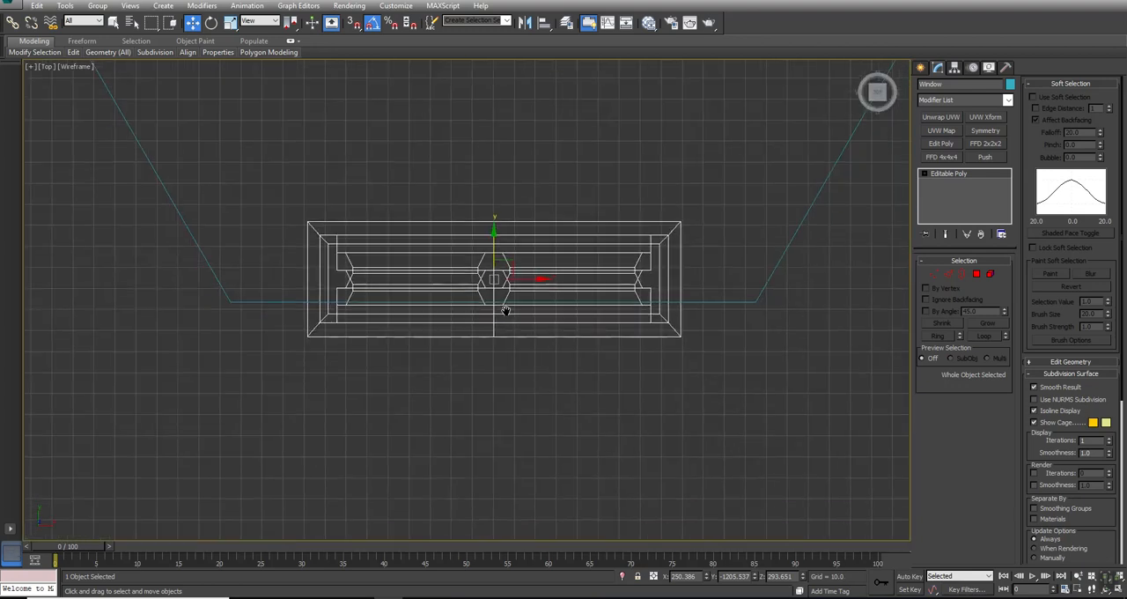
drag(494, 245, 493, 265)
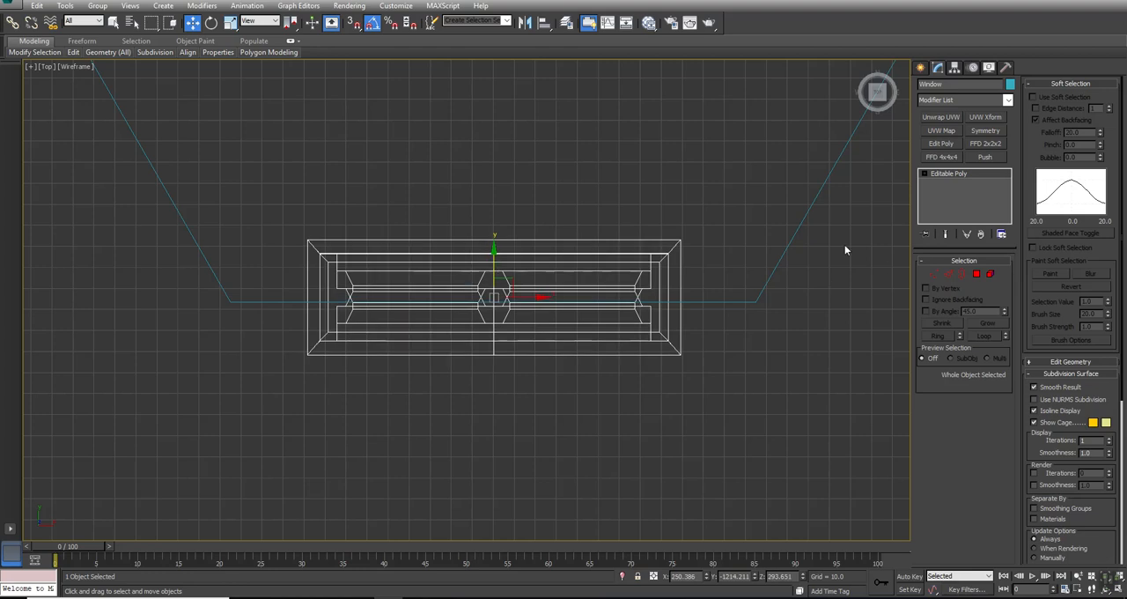
- Select the House and apply a Shell modifier to it
drag(792, 352, 821, 404)
key(alt+w)
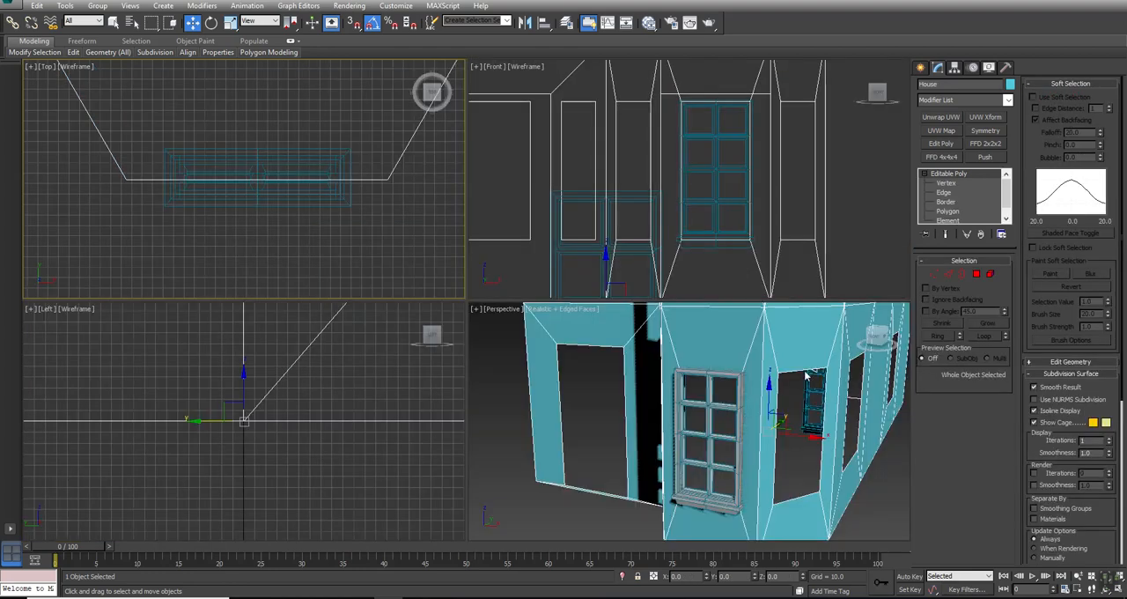
click(948, 101)
scroll(986, 414, down, 10)
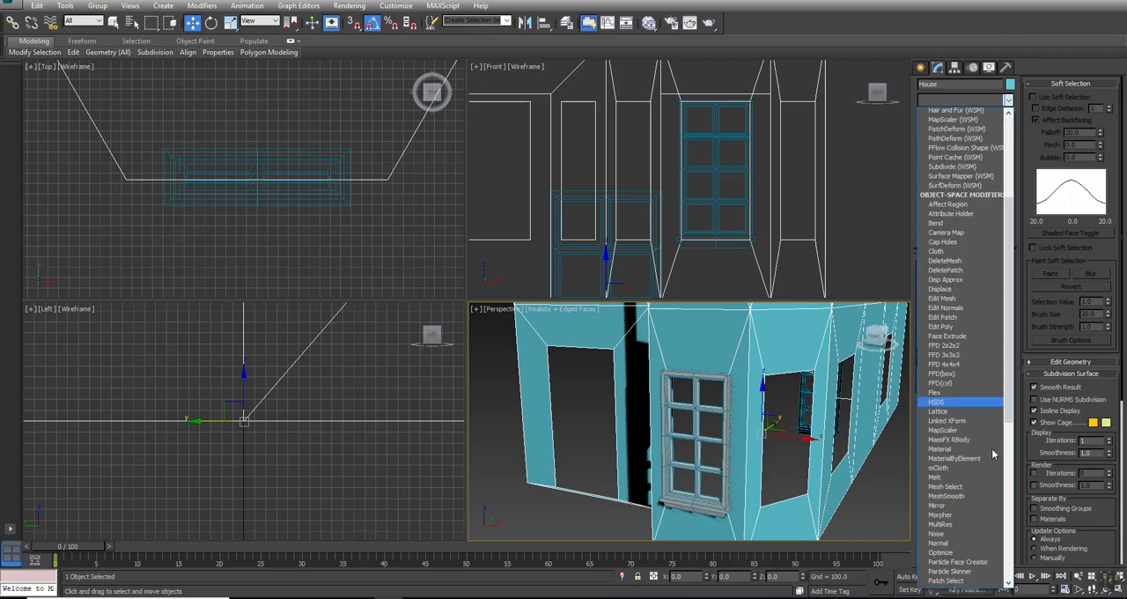
scroll(978, 370, down, 10)
click(940, 269)
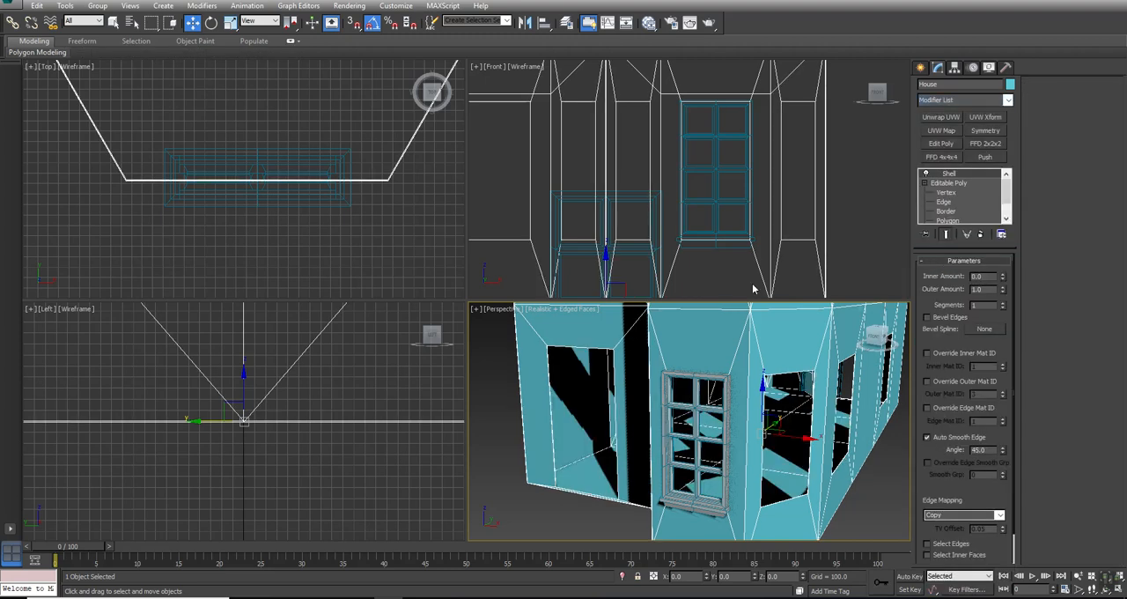
- Set the Shell's Outer Amount to 0 and Inner Amount to 20 to thicken the House walls inward
right_click(636, 430)
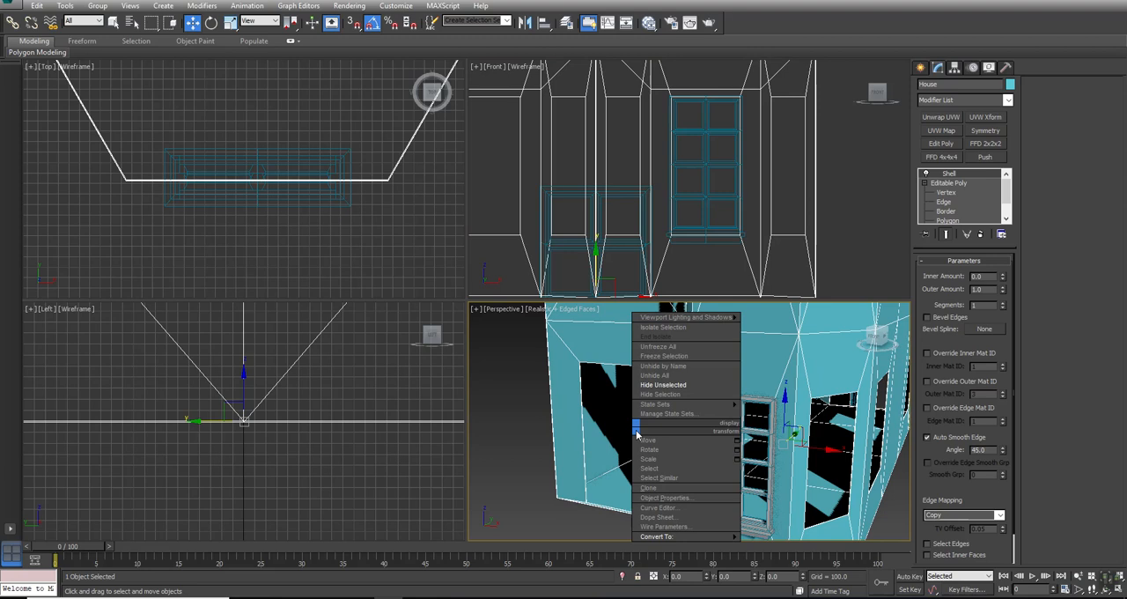
click(522, 369)
ctrl+alt+middle_drag(518, 366, 517, 387)
key(alt+w)
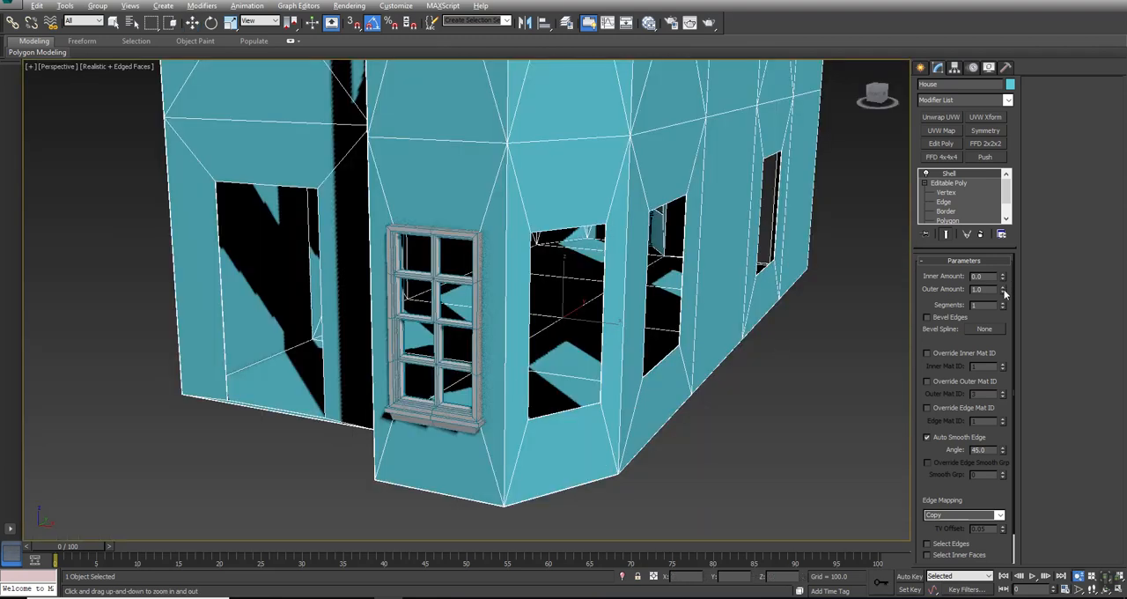
drag(1000, 277, 803, 412)
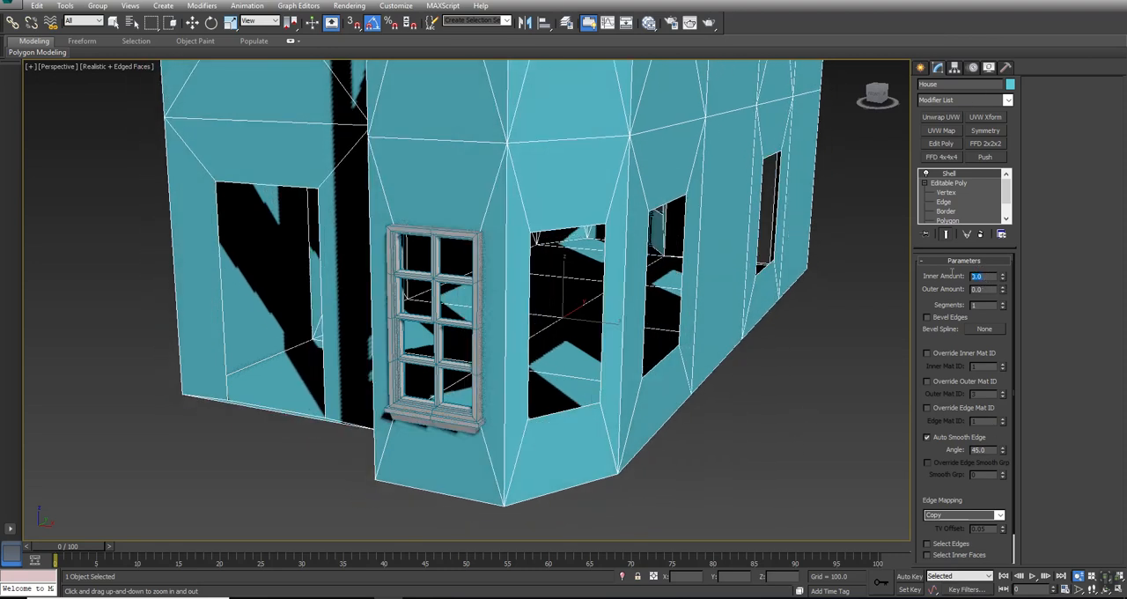
key(Return)
text(5)
key(Return)
text(2)
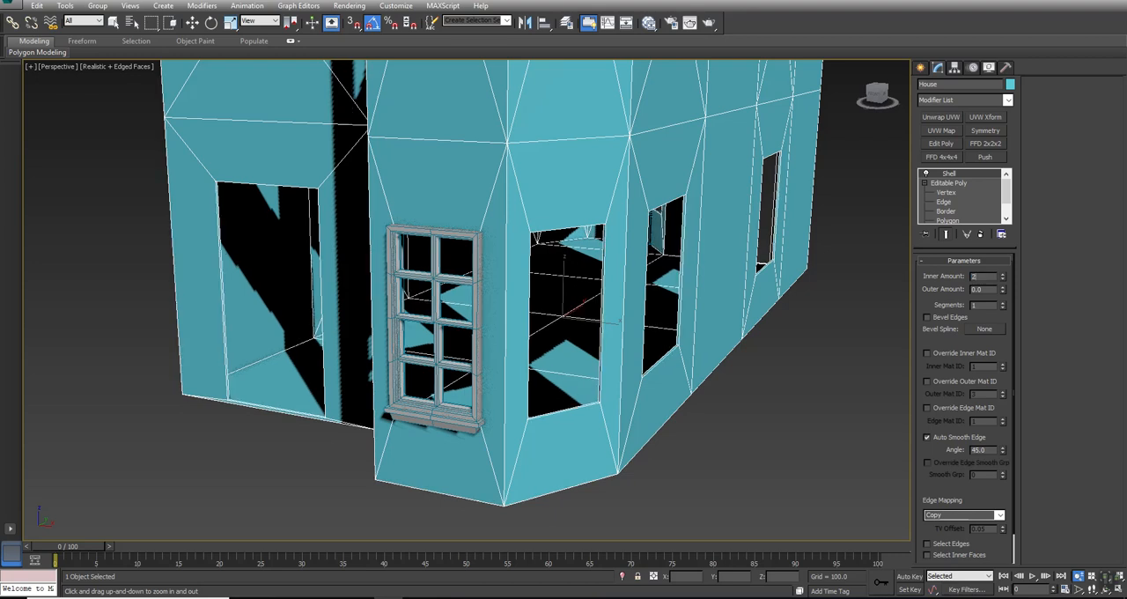
text(0)
key(Return)
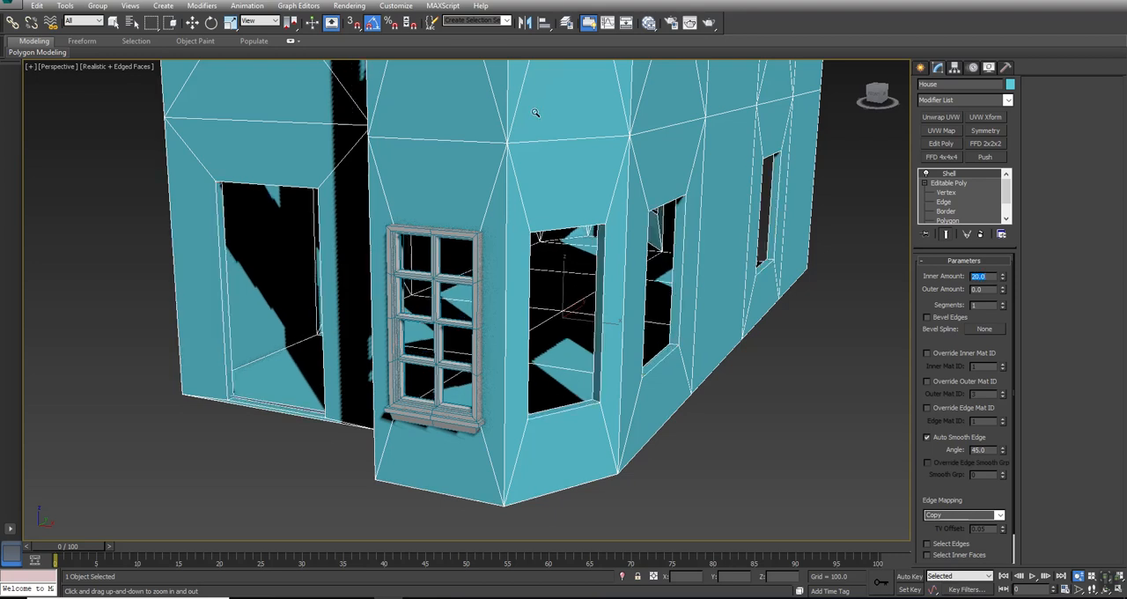
- Select the Window and move it back into the thickened front wall in the Top view, to about Y -1206.6
middle_drag(479, 162, 490, 176)
key(alt+w)
middle_drag(337, 155, 380, 193)
click(421, 258)
click(246, 208)
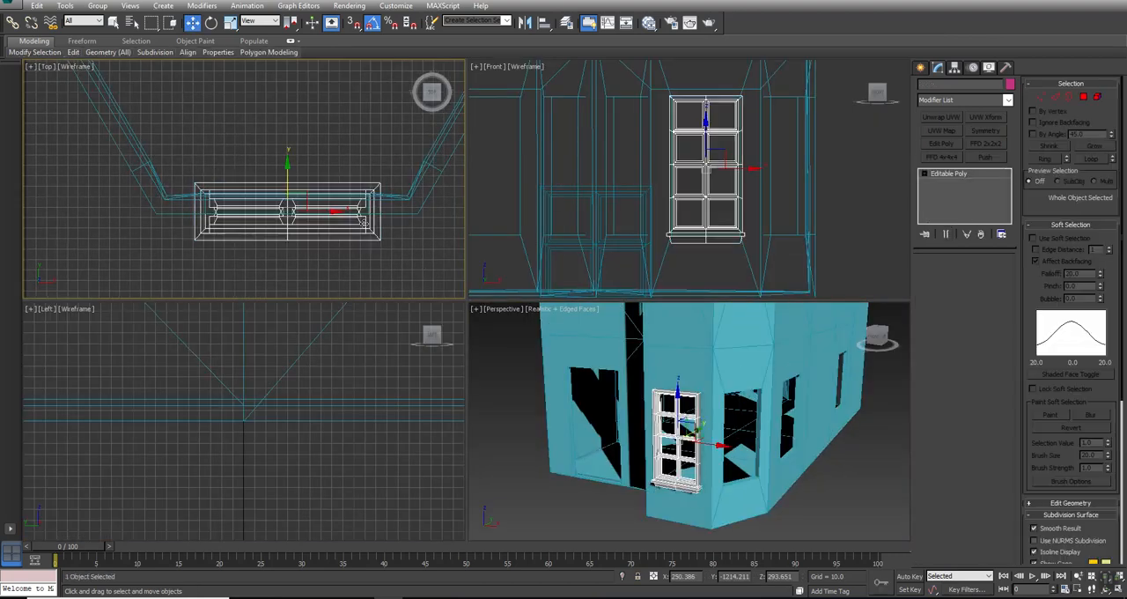
scroll(278, 191, up, 2)
drag(288, 194, 284, 184)
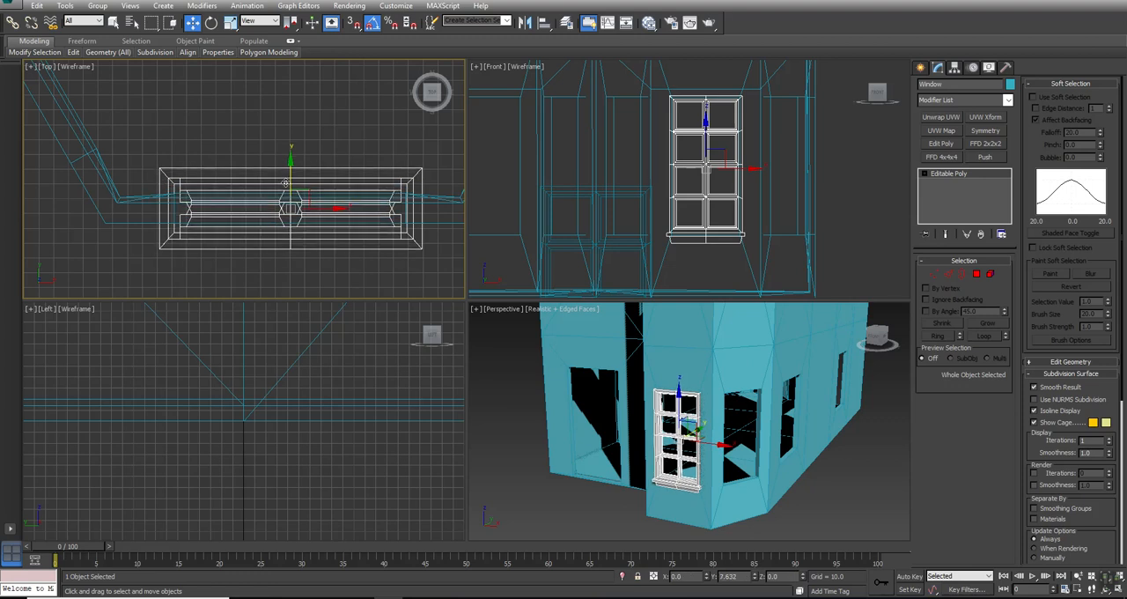
key(alt+w)
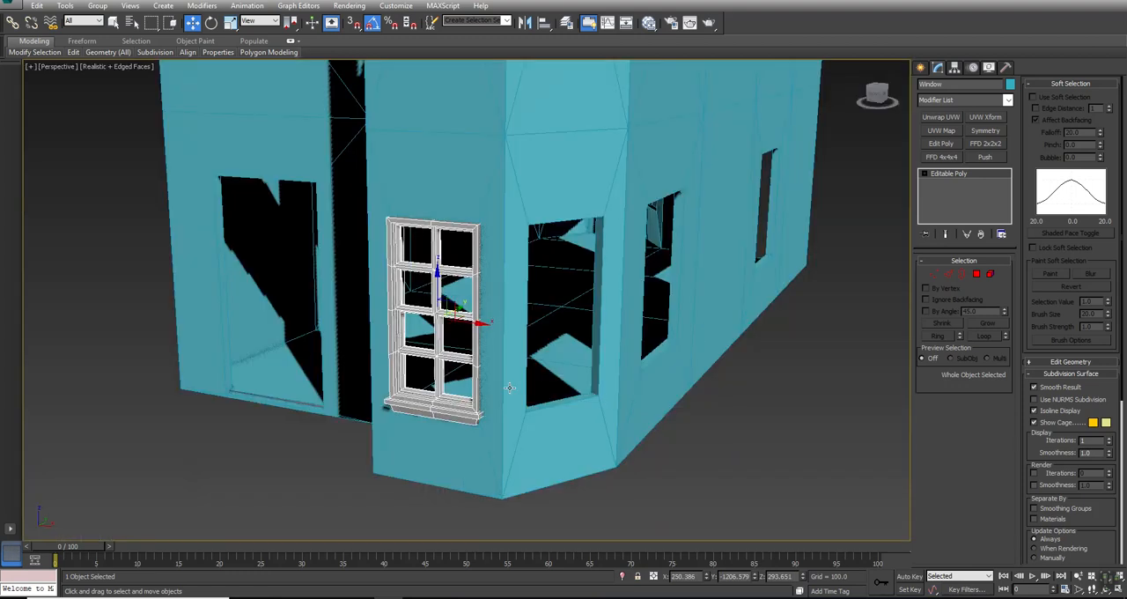
- Clone the Window upward in the Front view as one instance named Window001
key(alt+w)
middle_drag(736, 192, 727, 280)
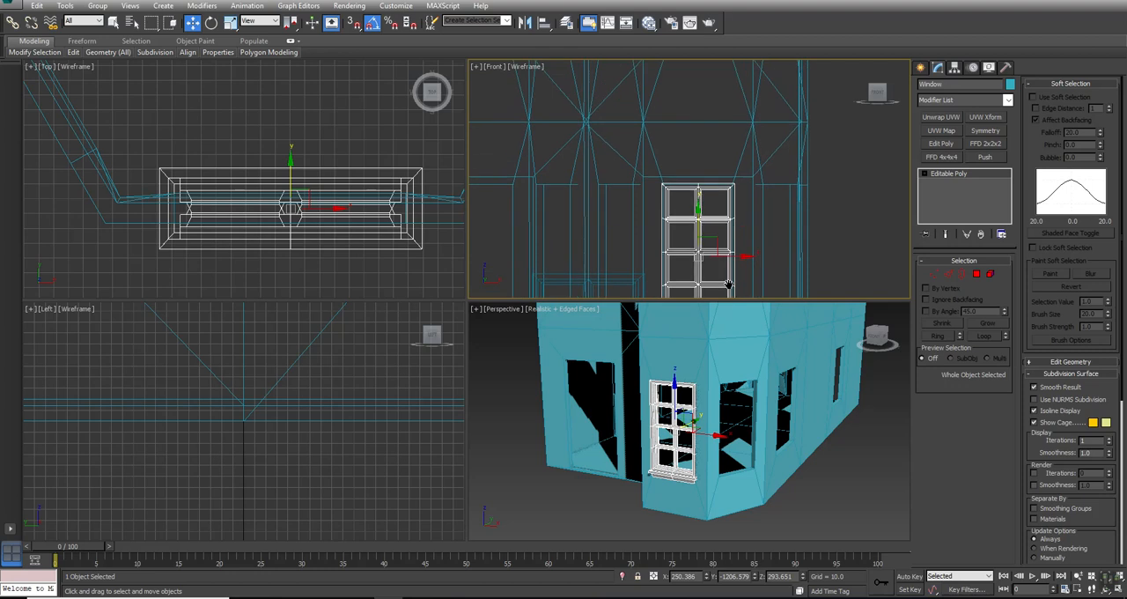
mouse_move(728, 280)
shift+mouse_down()
mouse_move(730, 104)
mouse_move(733, 162)
shift+mouse_up()
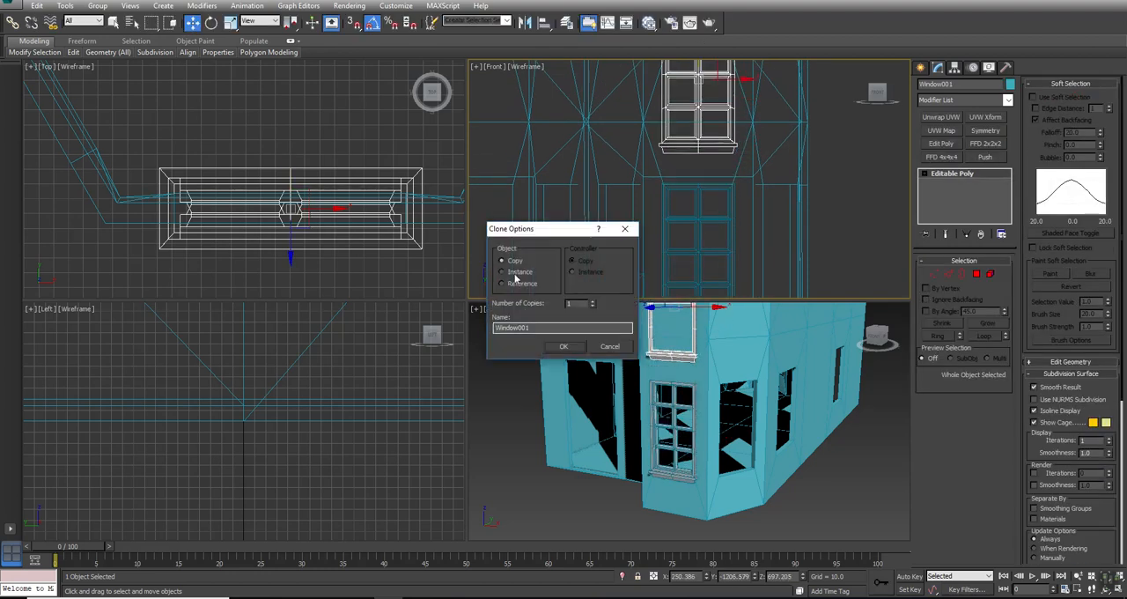
click(564, 346)
- Raise Window001 to about Z 893.6 so it fits the bay's front upper-floor opening in the Front view
middle_drag(775, 95, 761, 241)
drag(683, 189, 684, 107)
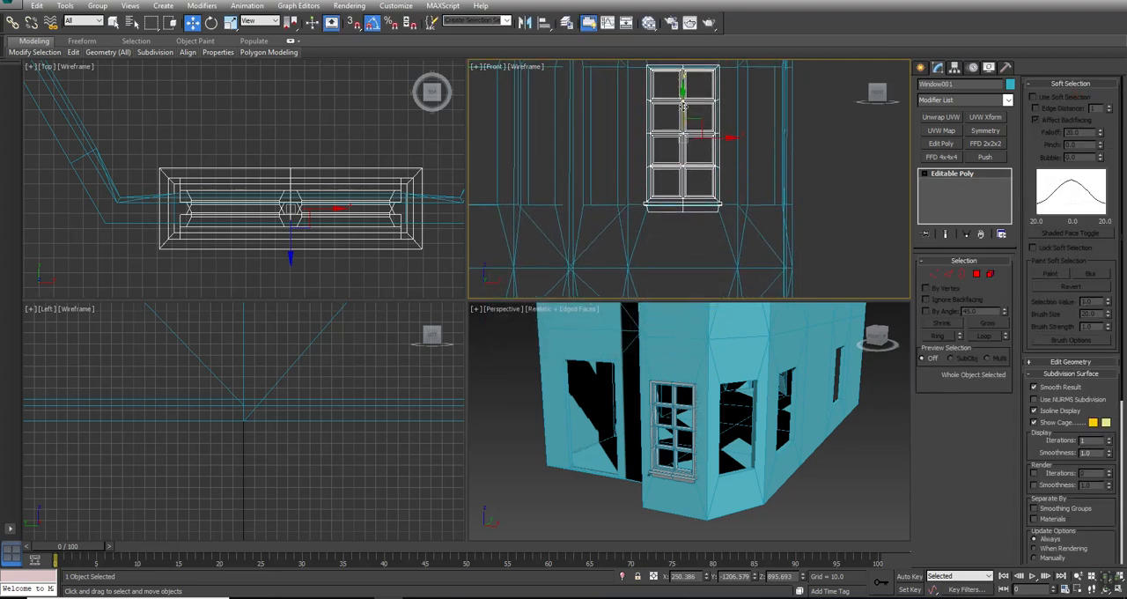
key(alt+w)
middle_drag(547, 161, 555, 181)
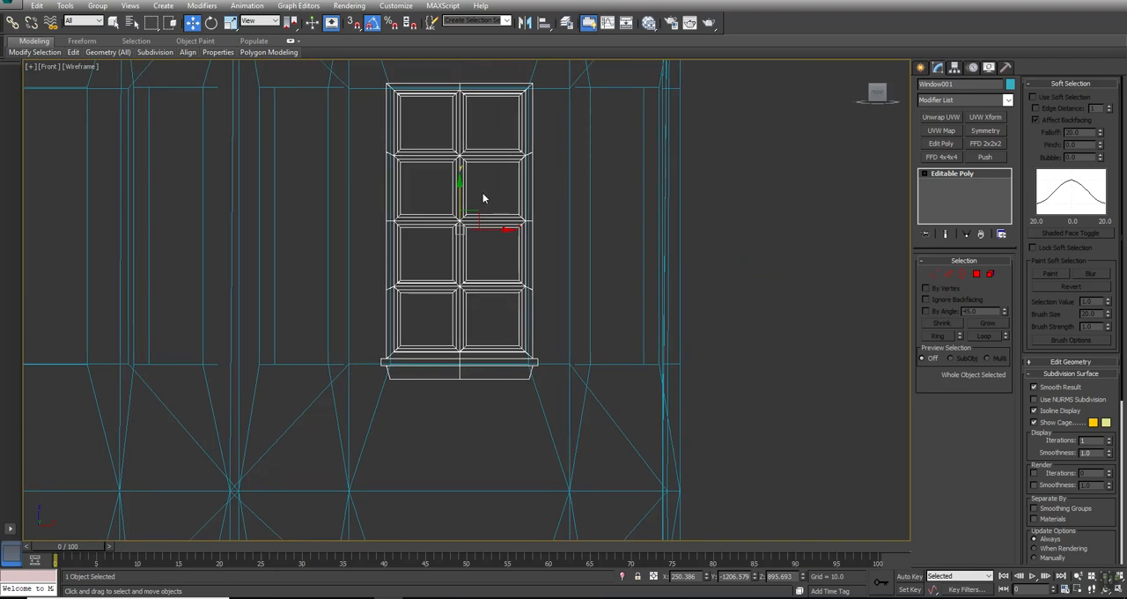
drag(461, 192, 461, 190)
key(alt+w)
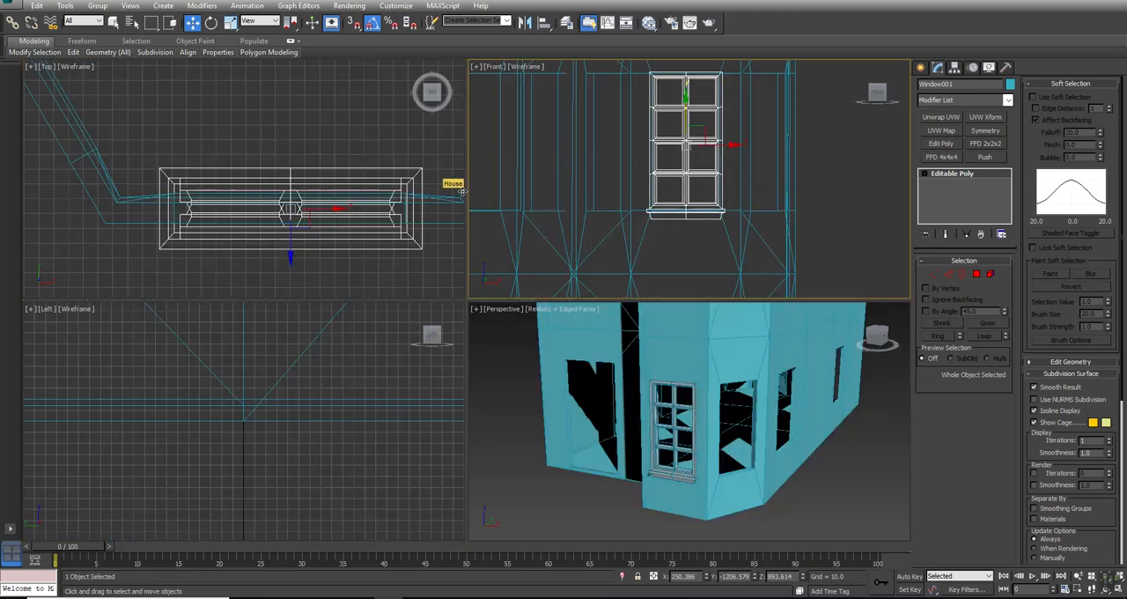
- Select both front bay windows and clone them as instances onto the bay's adjacent angled wall in the Top view
alt+middle_drag(633, 408, 671, 437)
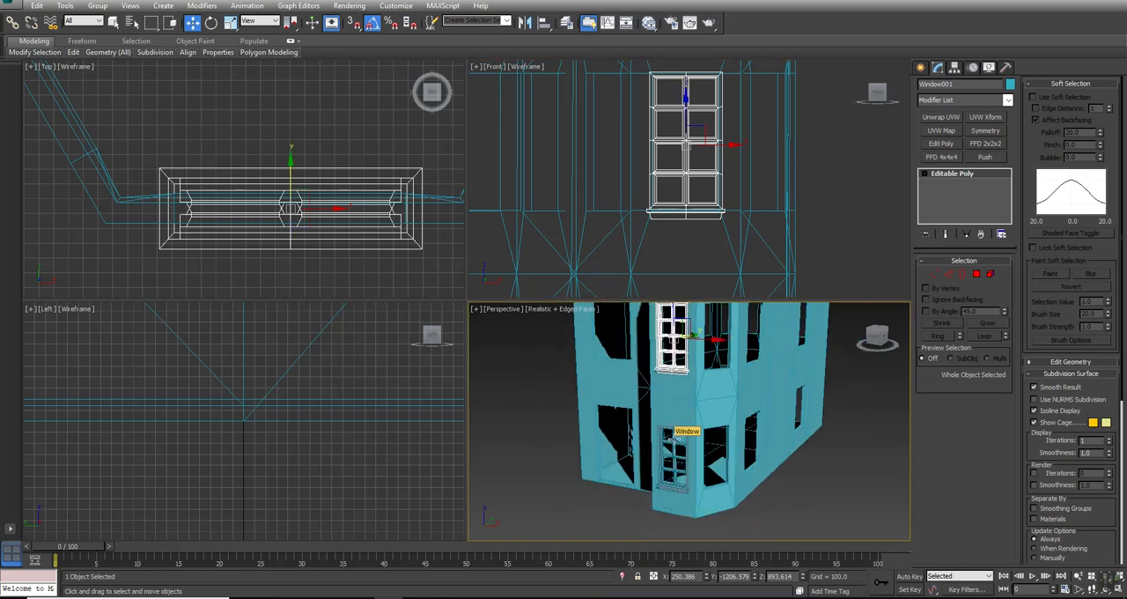
ctrl+click(674, 439)
middle_drag(312, 141, 304, 150)
key(alt+w)
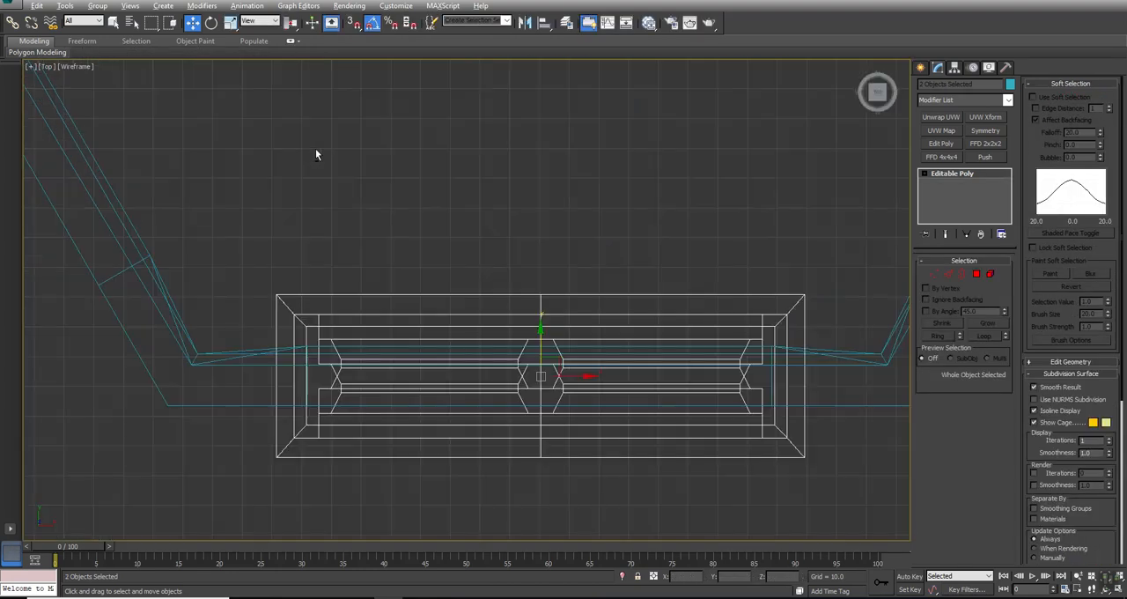
scroll(503, 267, down, 3)
middle_drag(656, 248, 420, 333)
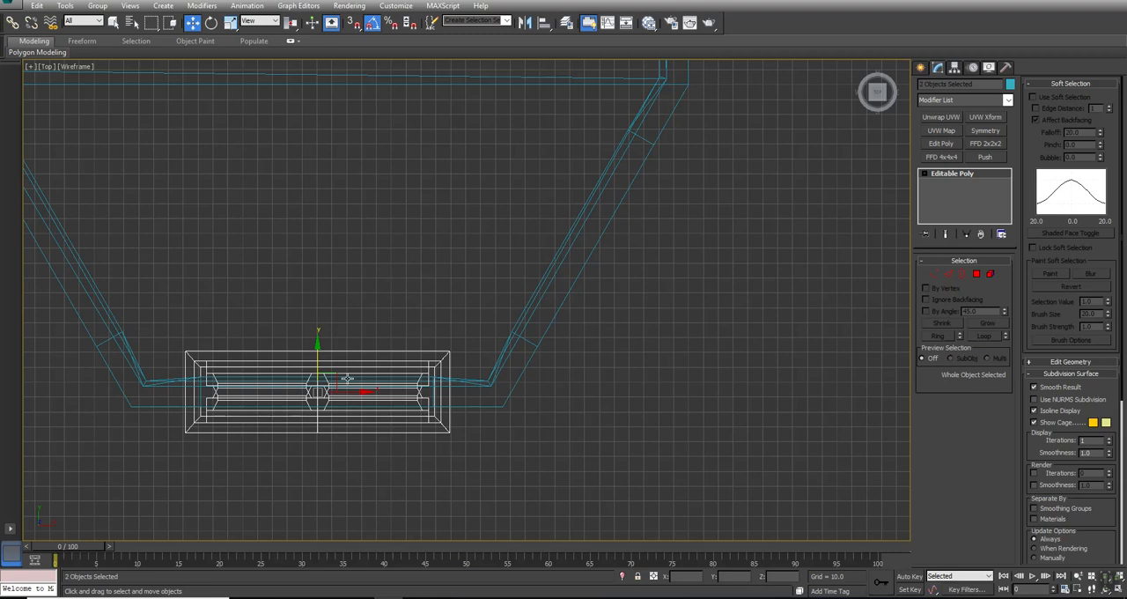
drag(331, 377, 596, 229)
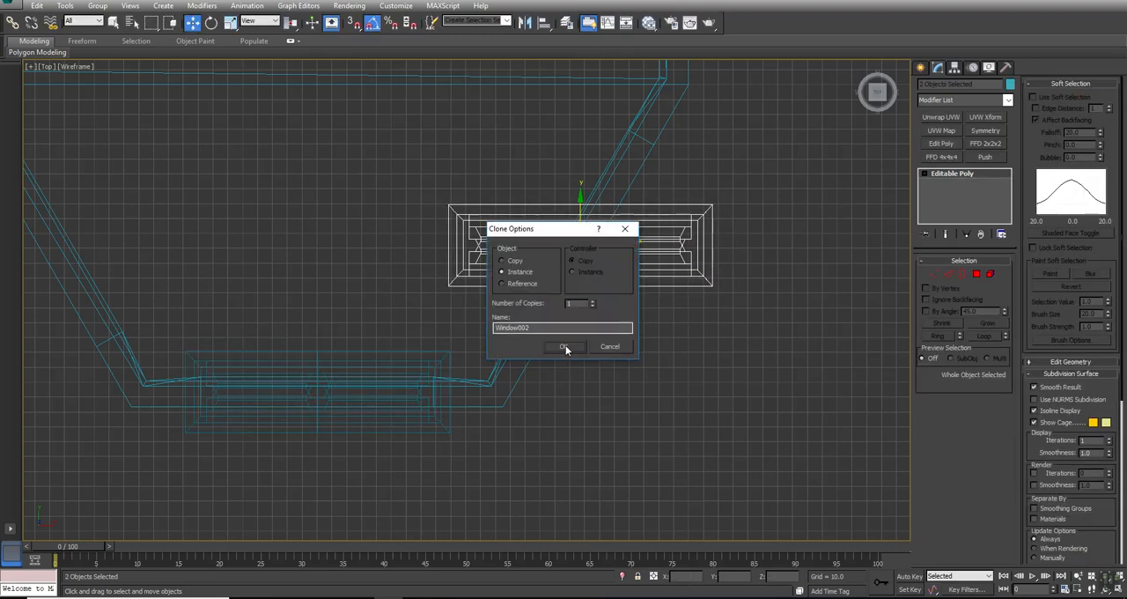
click(566, 344)
- Rotate the two cloned windows 60 degrees in the Top view and fit them into the openings of the bay's angled wall
key(e)
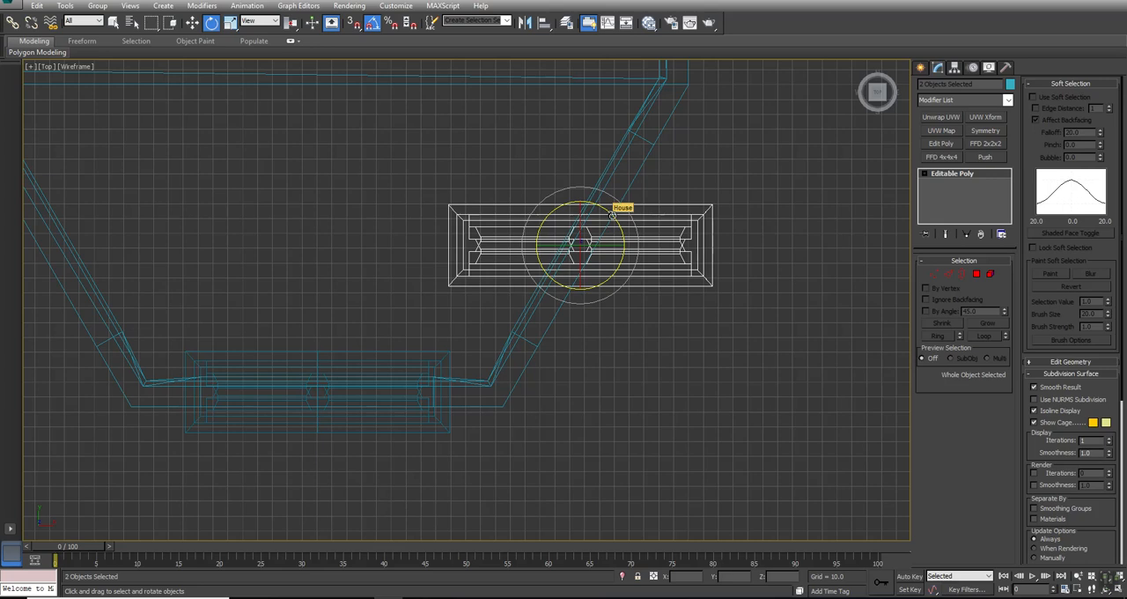
drag(610, 214, 581, 193)
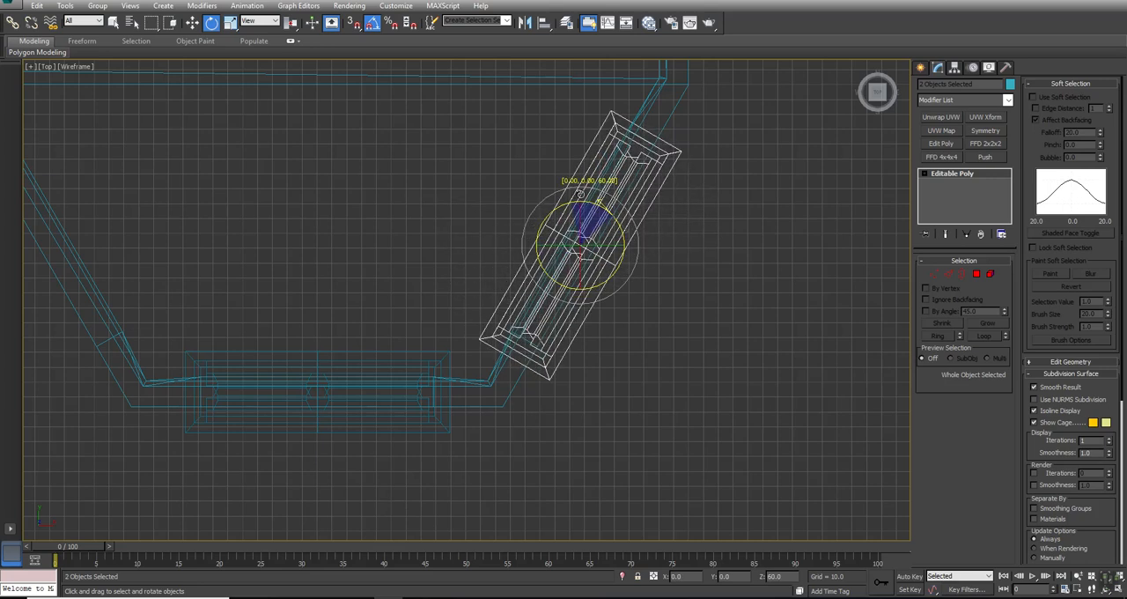
scroll(599, 225, up, 3)
key(w)
drag(574, 274, 657, 308)
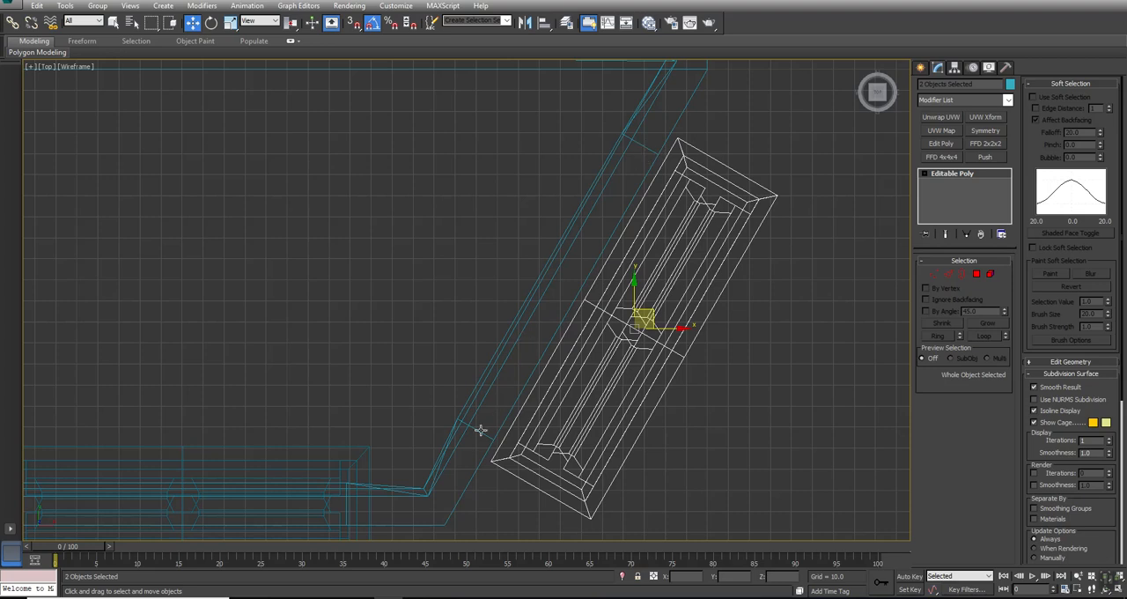
drag(646, 312, 572, 278)
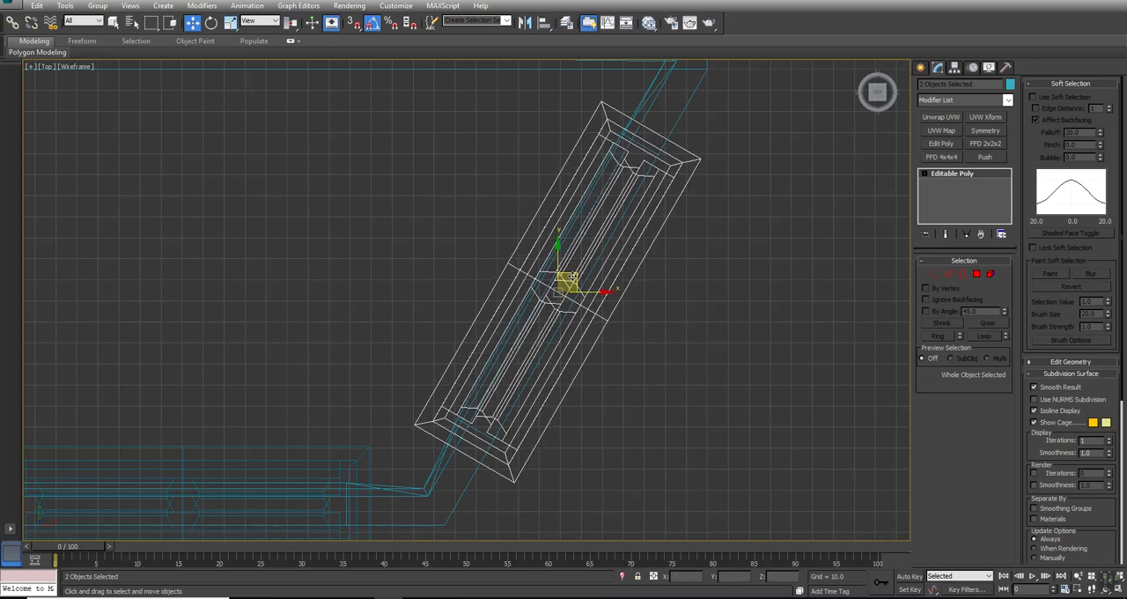
key(alt+w)
right_click(736, 360)
key(alt+w)
key(ctrl+r)
mouse_move(483, 331)
mouse_down()
mouse_move(438, 313)
mouse_move(503, 333)
mouse_move(466, 321)
mouse_up()
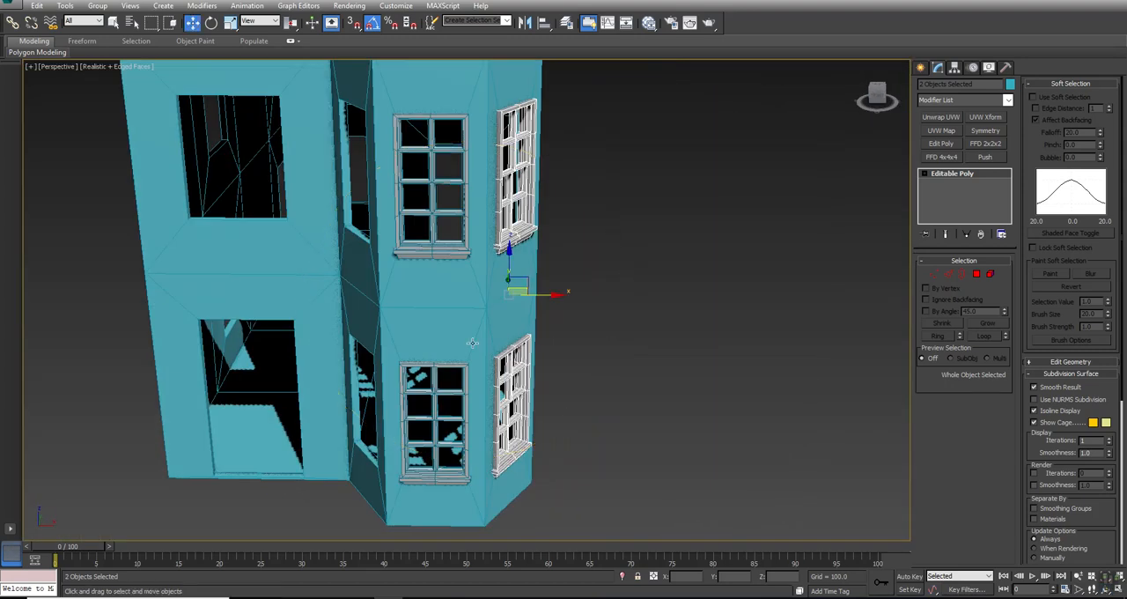
- Clone the two angled windows as instances and move the clones across to the bay's opposite angled wall in the Top view
key(alt+w)
right_click(398, 201)
key(alt+w)
middle_drag(573, 240, 664, 244)
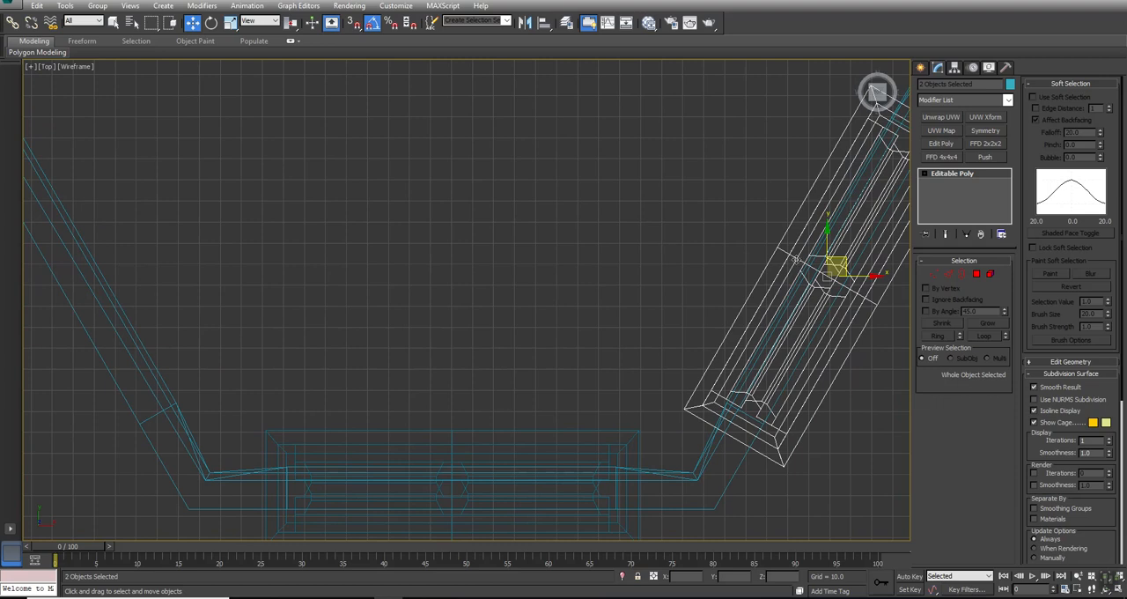
right_click(872, 276)
click(880, 332)
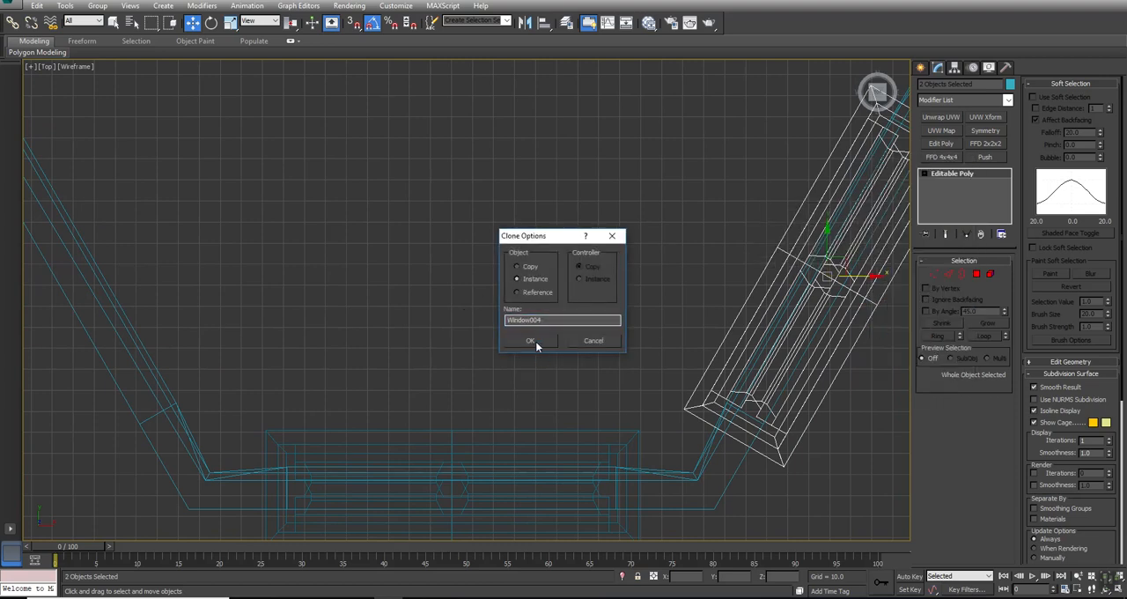
click(533, 341)
drag(867, 276, 192, 276)
middle_drag(314, 311, 696, 313)
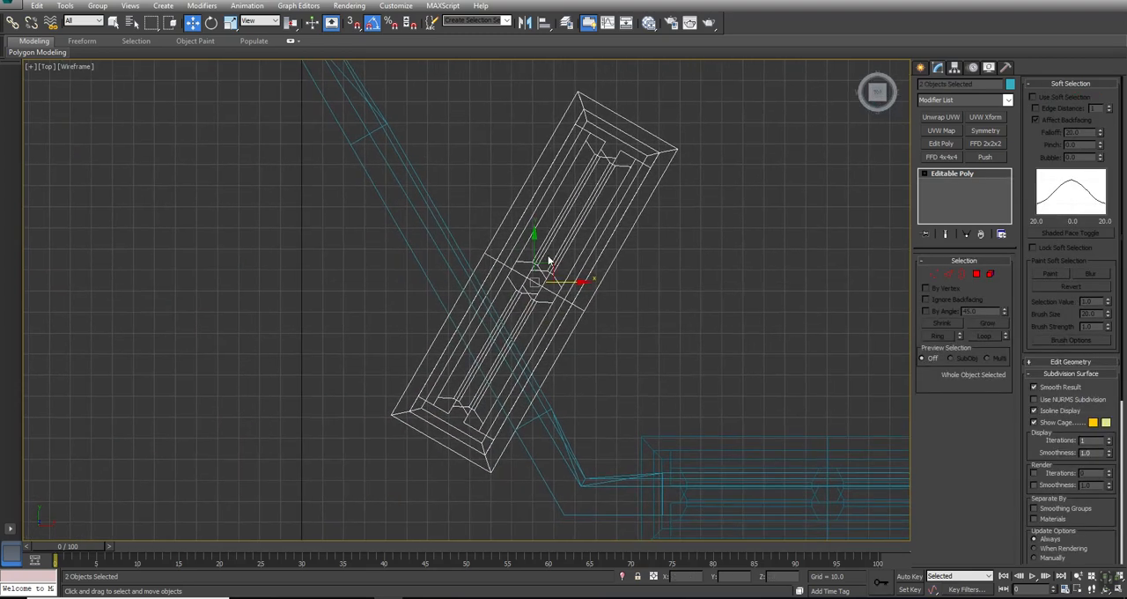
- Rotate the new pair of windows parallel to the opposite angled wall and move them into its openings
right_click(547, 261)
click(557, 275)
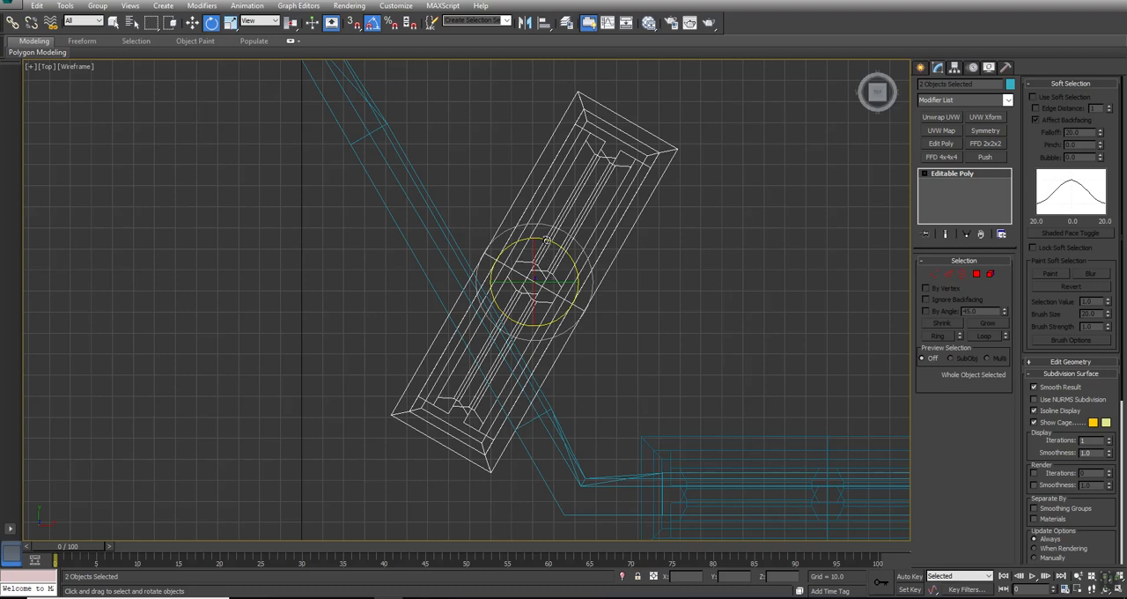
drag(548, 241, 618, 241)
right_click(554, 268)
click(573, 286)
drag(574, 282, 490, 274)
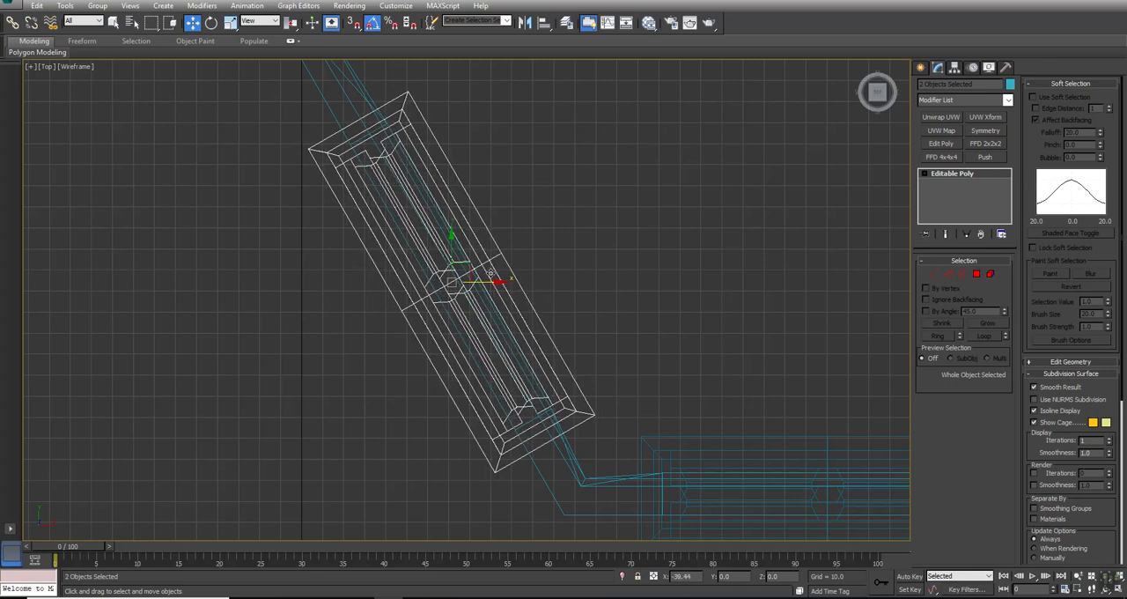
right_click(690, 280)
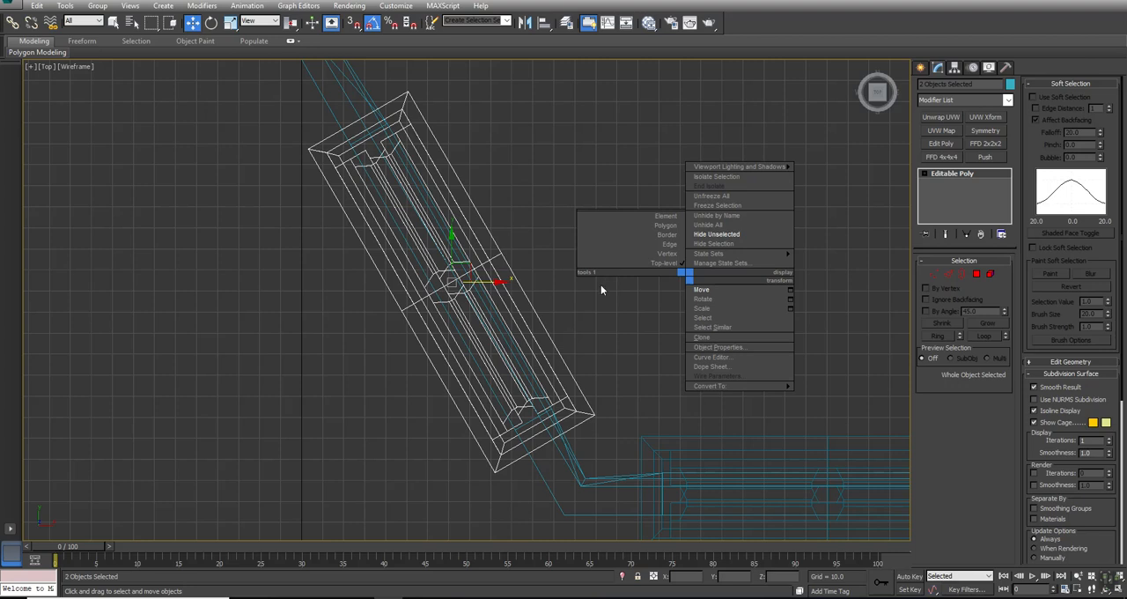
key(Escape)
key(alt+w)
middle_drag(654, 346, 655, 355)
key(alt+w)
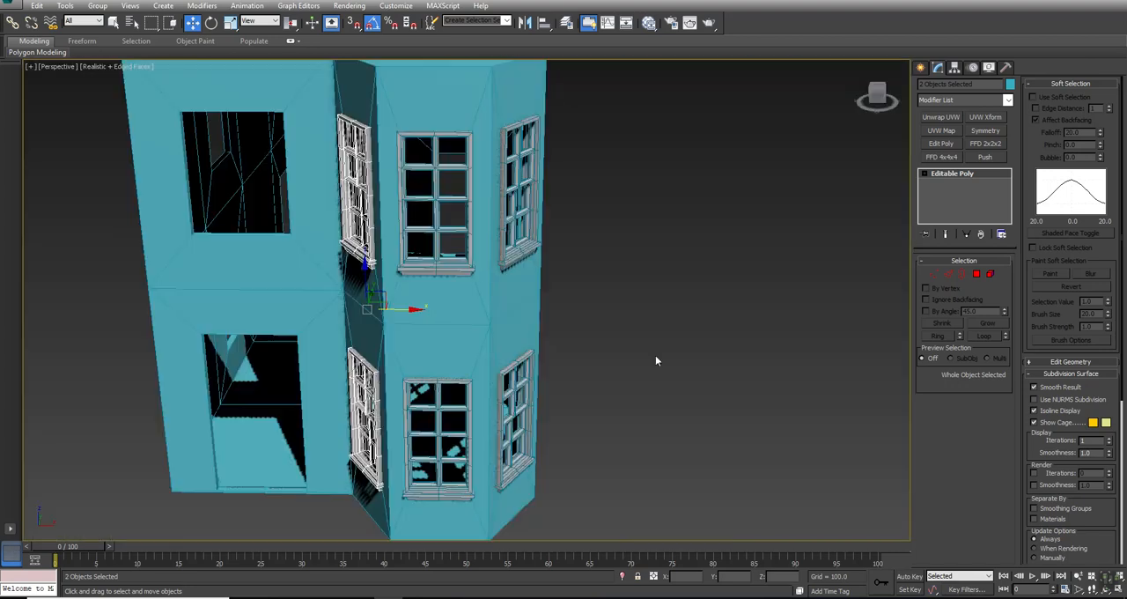
- Select all six windows of the front bay and clone them in place as instances
alt+middle_drag(458, 309, 519, 277)
key(w)
drag(640, 159, 362, 412)
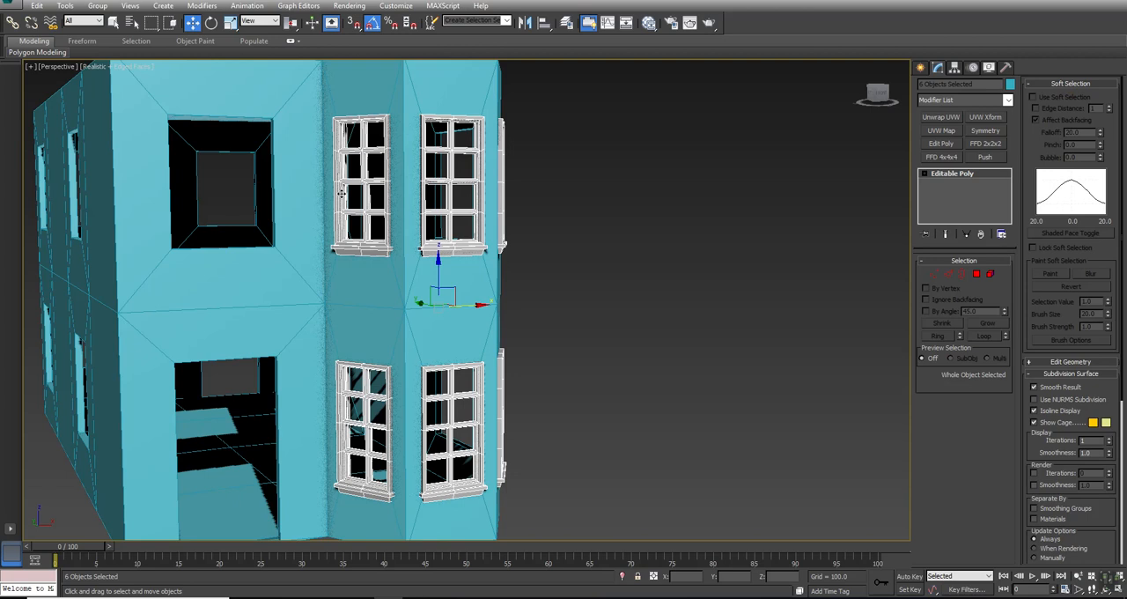
key(alt+w)
key(alt+w)
scroll(392, 199, down, 5)
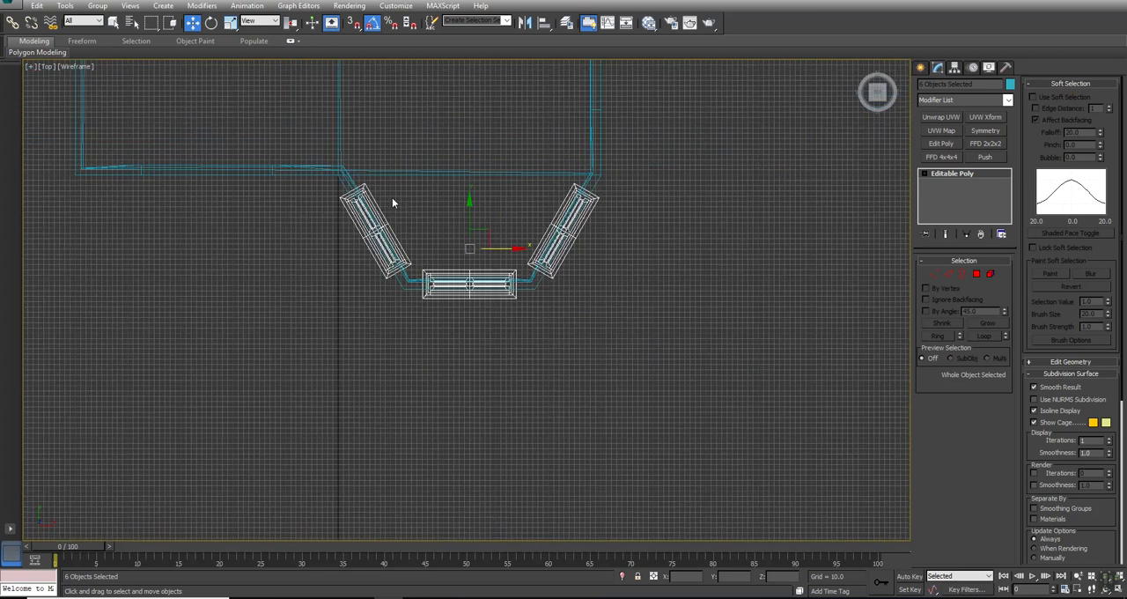
scroll(401, 195, down, 3)
middle_drag(403, 126, 397, 364)
right_click(398, 364)
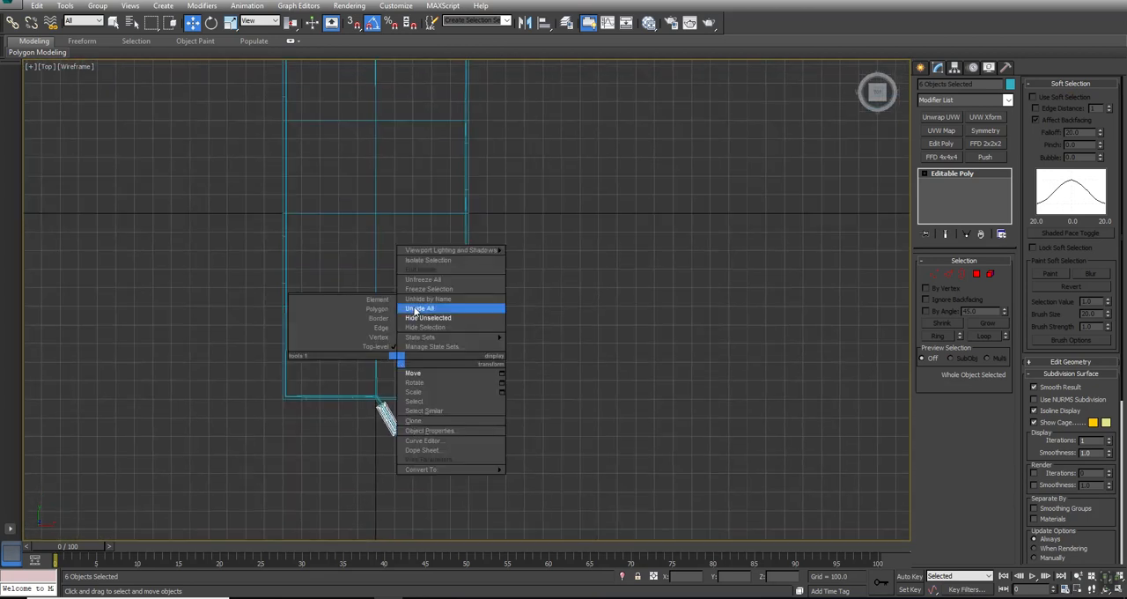
right_click(467, 416)
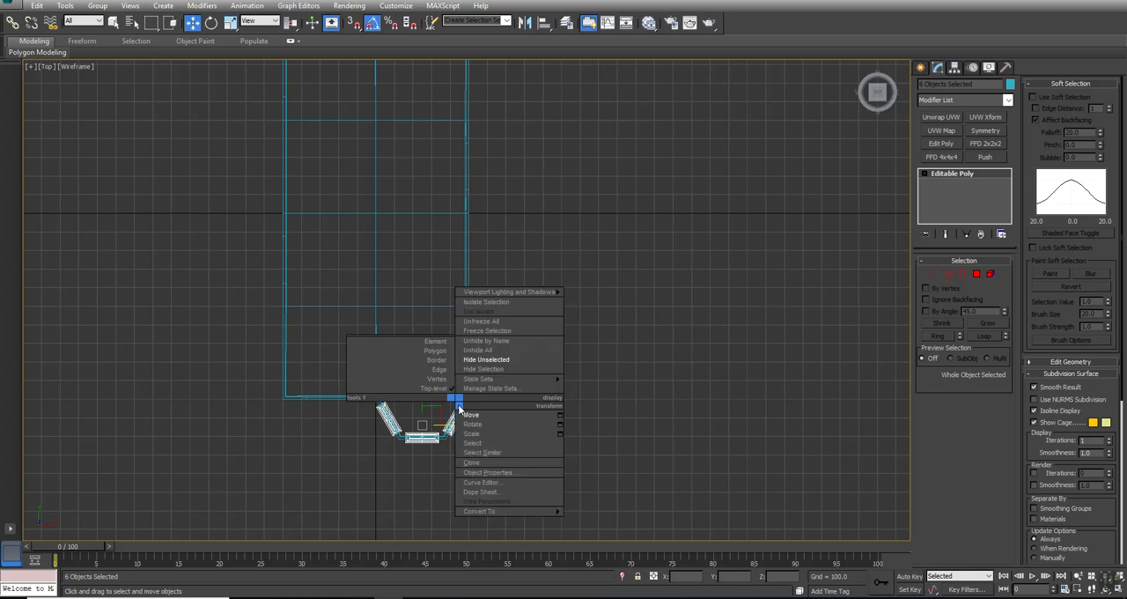
click(469, 467)
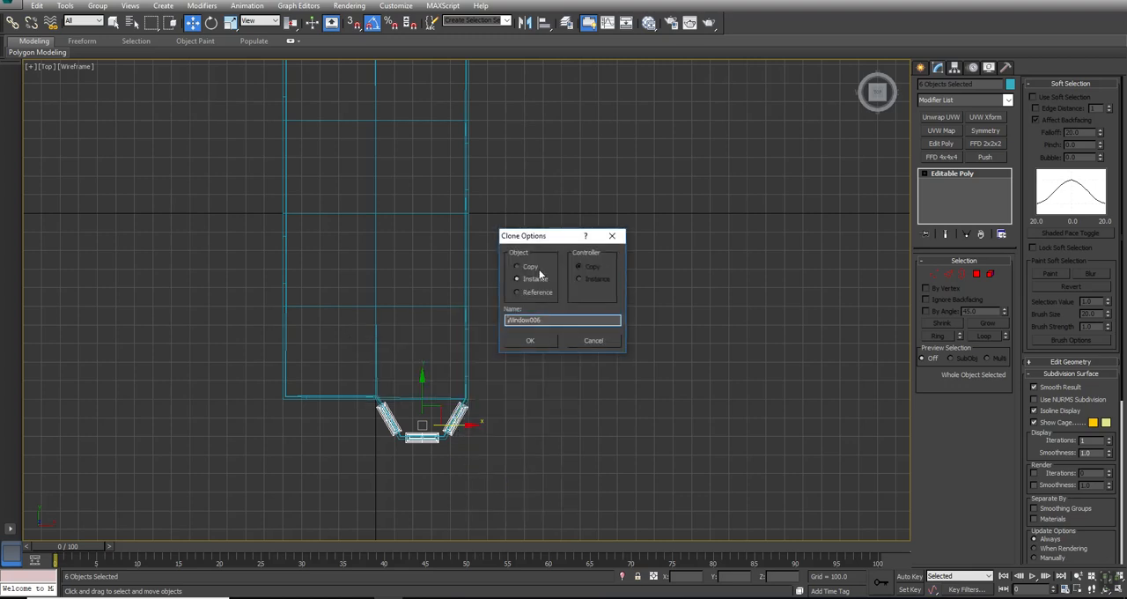
click(527, 341)
- Move the six cloned windows to the rear end of the house in the Top view and rotate them half a turn
drag(421, 388, 424, 70)
middle_drag(635, 138, 718, 441)
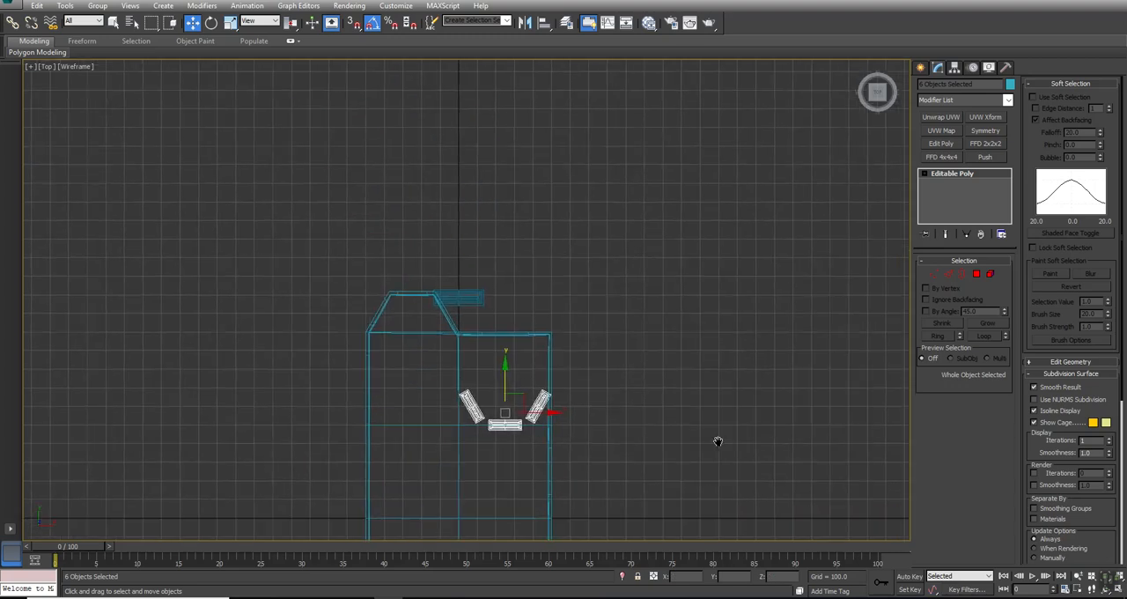
drag(504, 383, 504, 282)
right_click(505, 280)
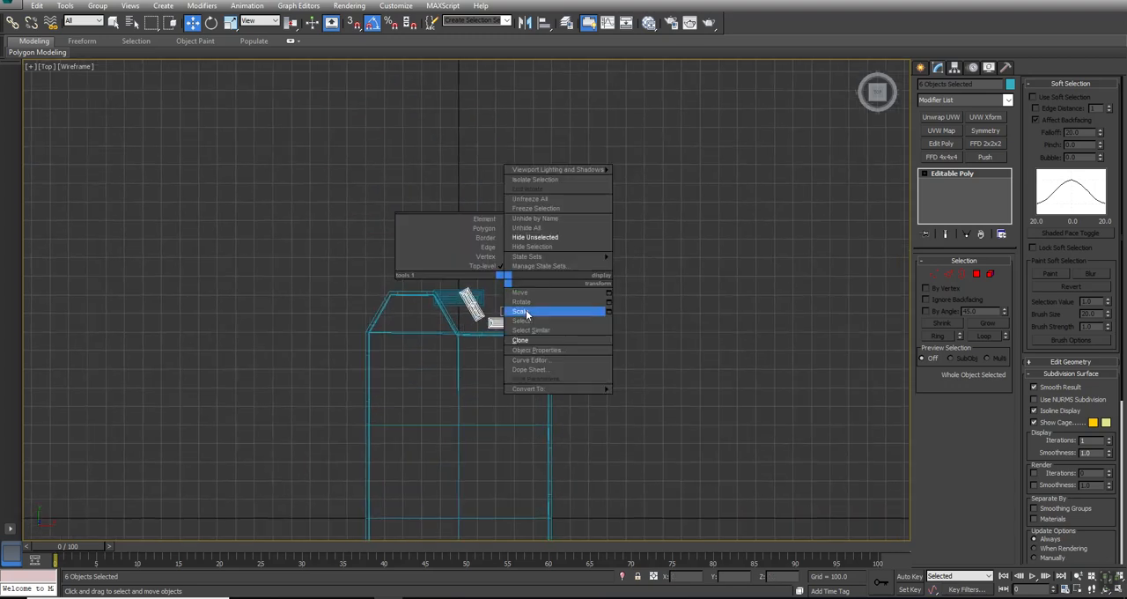
click(523, 300)
drag(524, 274, 634, 290)
- Move the six rotated windows onto the rear bay and align them with its wall openings in the Top view
key(w)
drag(535, 306, 450, 296)
key(z)
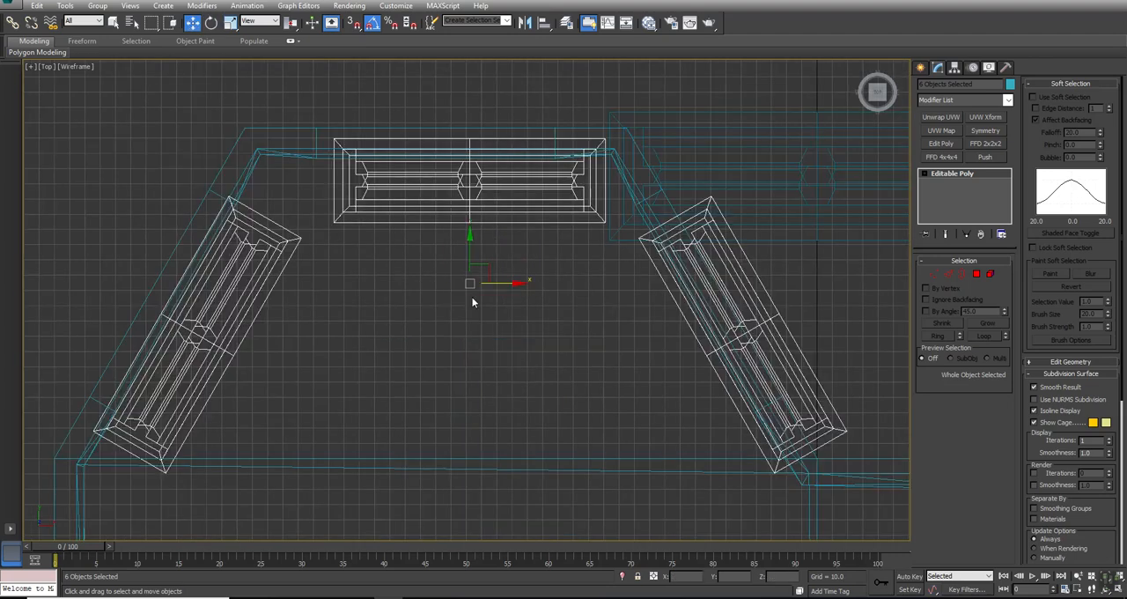
drag(489, 265, 458, 230)
key(g)
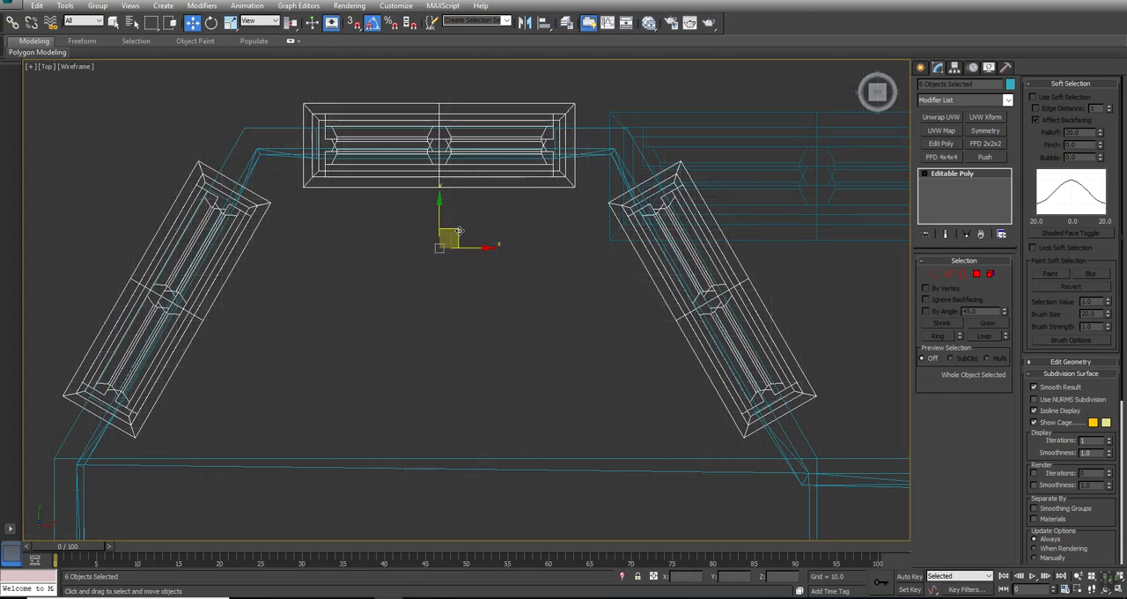
drag(457, 230, 437, 221)
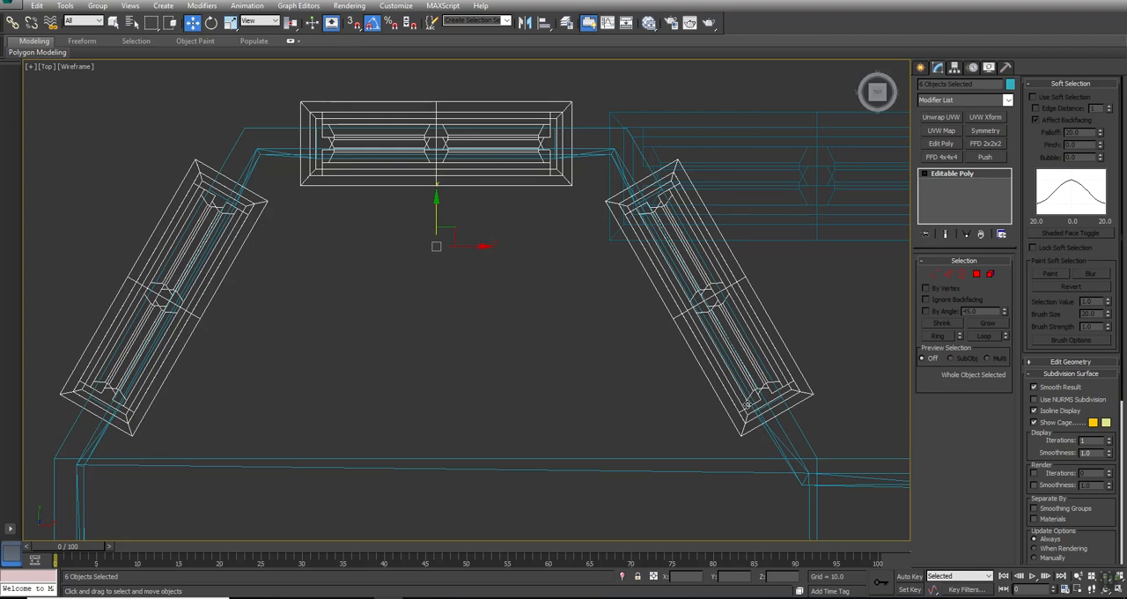
- Examine in the Perspective view how the instanced windows sit in the bay openings and which house openings are empty
click(553, 394)
click(249, 209)
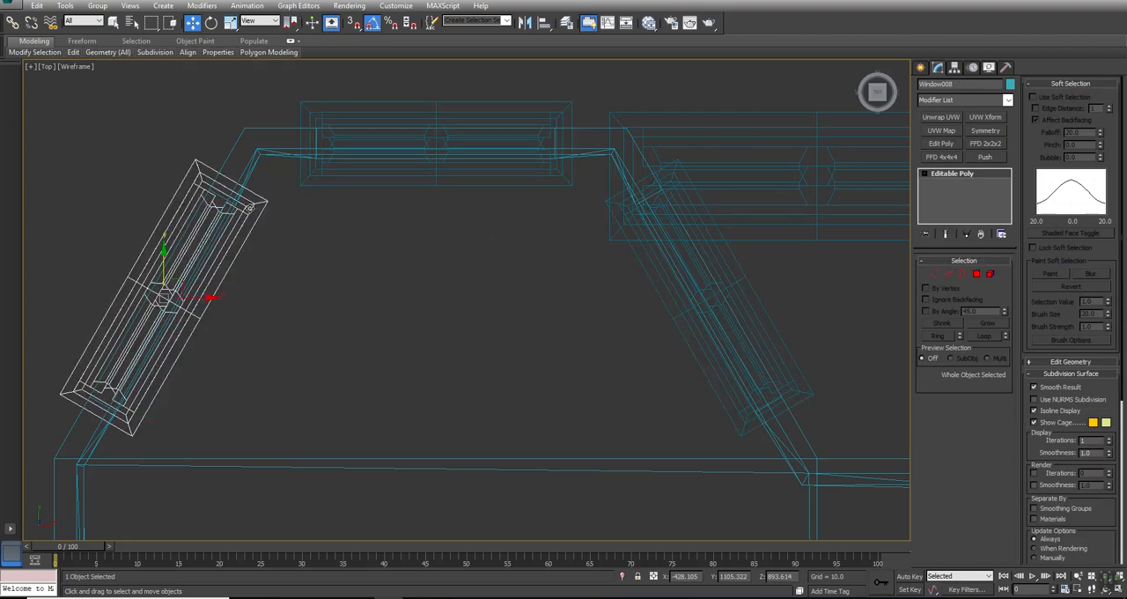
key(alt+w)
middle_drag(623, 392, 638, 393)
key(alt+w)
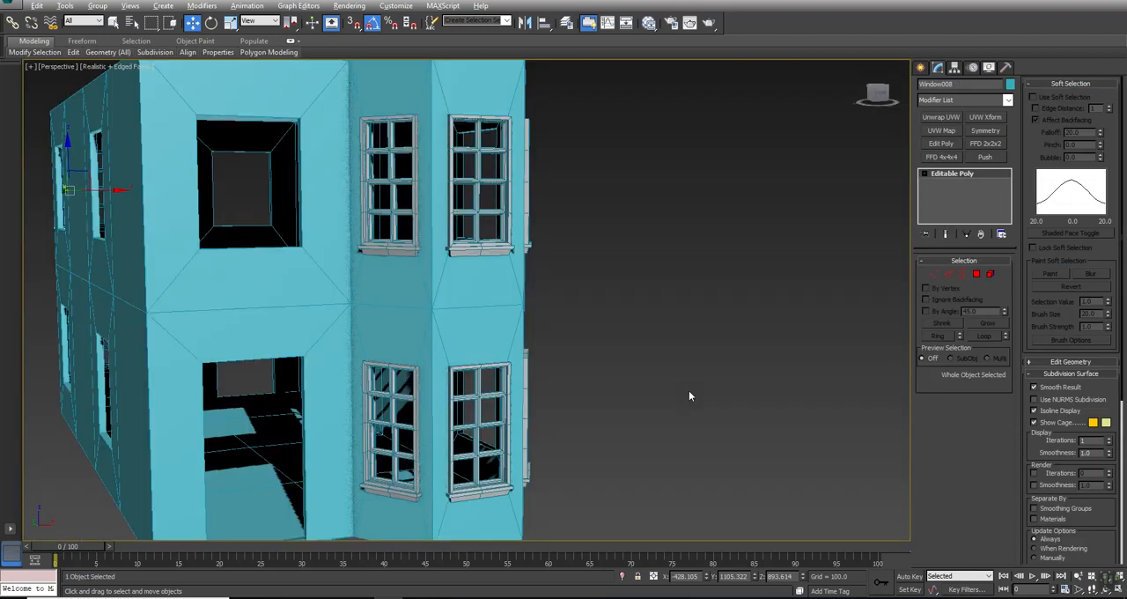
key(z)
alt+middle_drag(466, 354, 599, 335)
key(w)
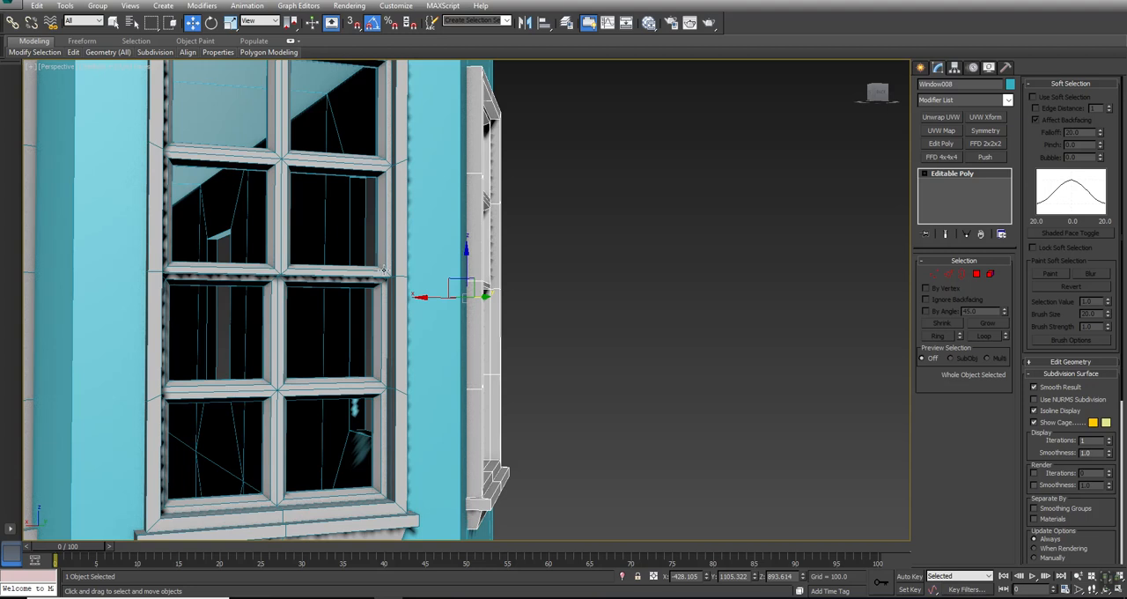
scroll(383, 269, down, 8)
middle_drag(505, 412, 390, 307)
middle_drag(433, 187, 424, 400)
scroll(463, 267, up, 5)
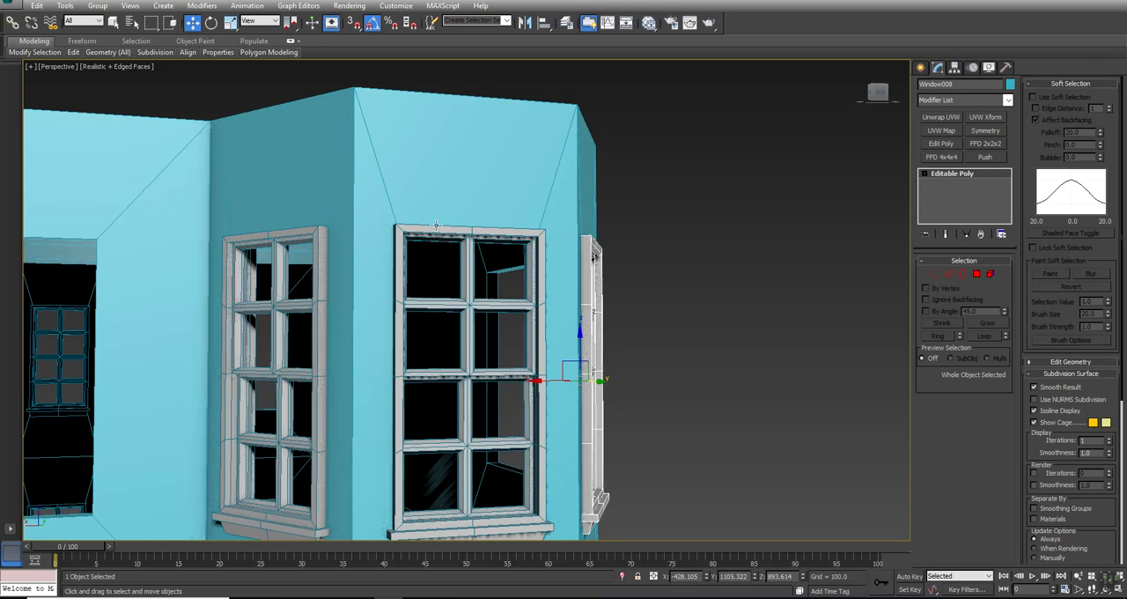
scroll(416, 367, down, 5)
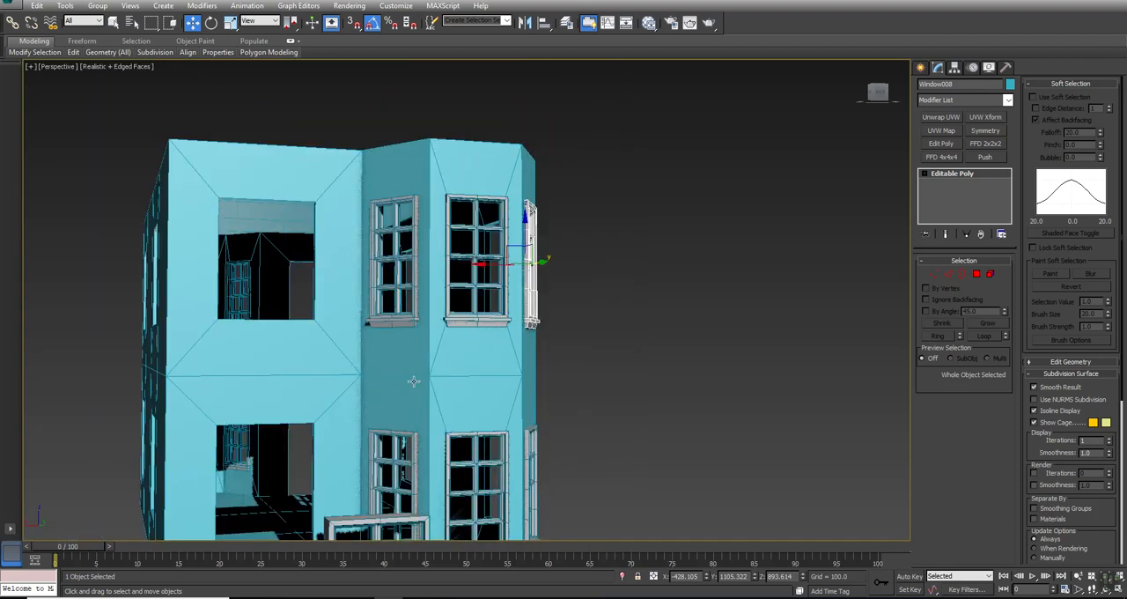
alt+middle_drag(415, 377, 473, 340)
click(483, 314)
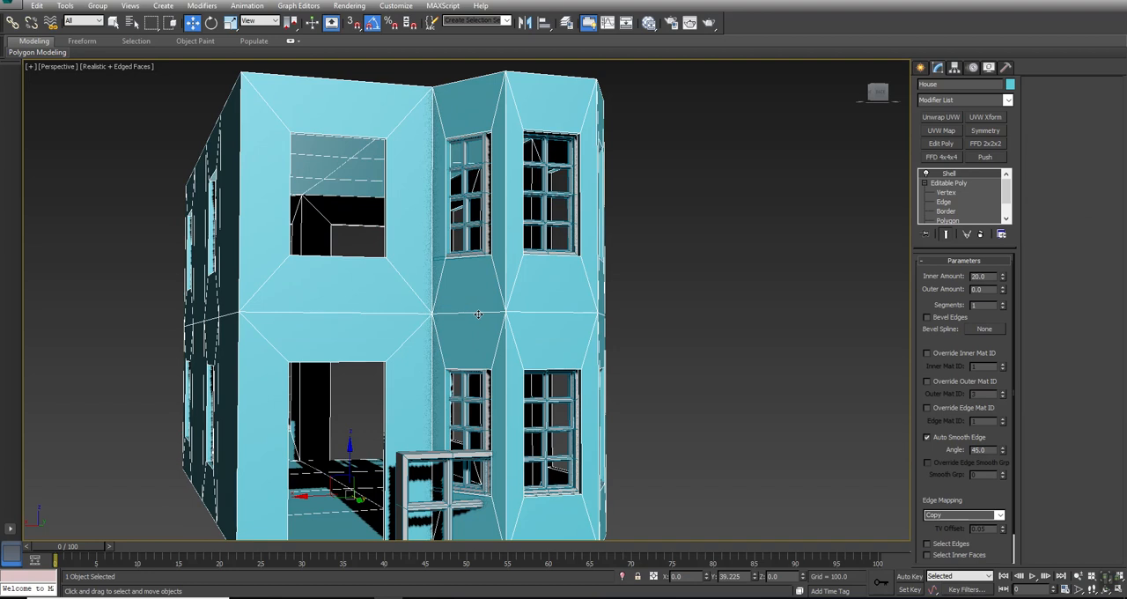
alt+middle_drag(478, 315, 369, 317)
key(w)
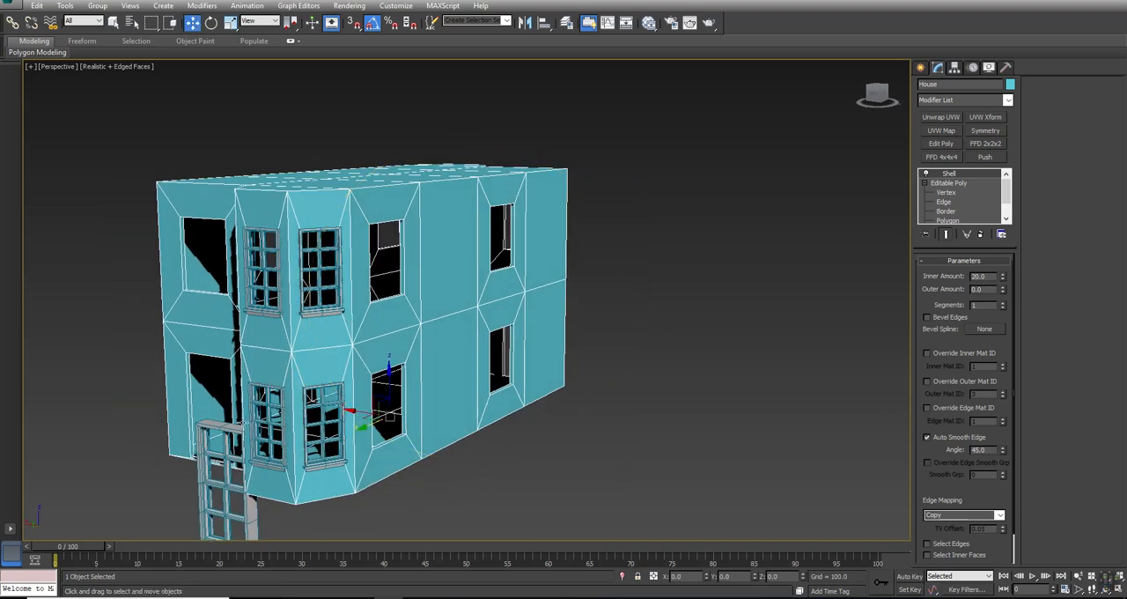
- Select Window_Small and move it clear of the rear bay in the Top view, to about X -974.8, Y 1243.8
key(alt+w)
right_click(347, 189)
click(450, 186)
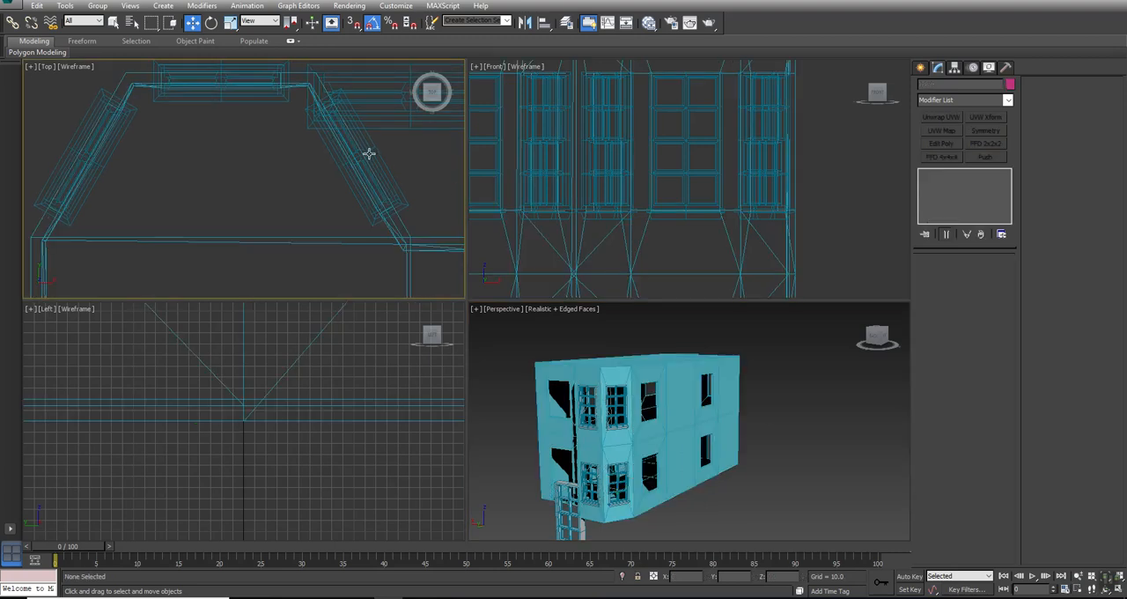
scroll(413, 146, down, 3)
middle_drag(413, 146, 333, 179)
click(338, 151)
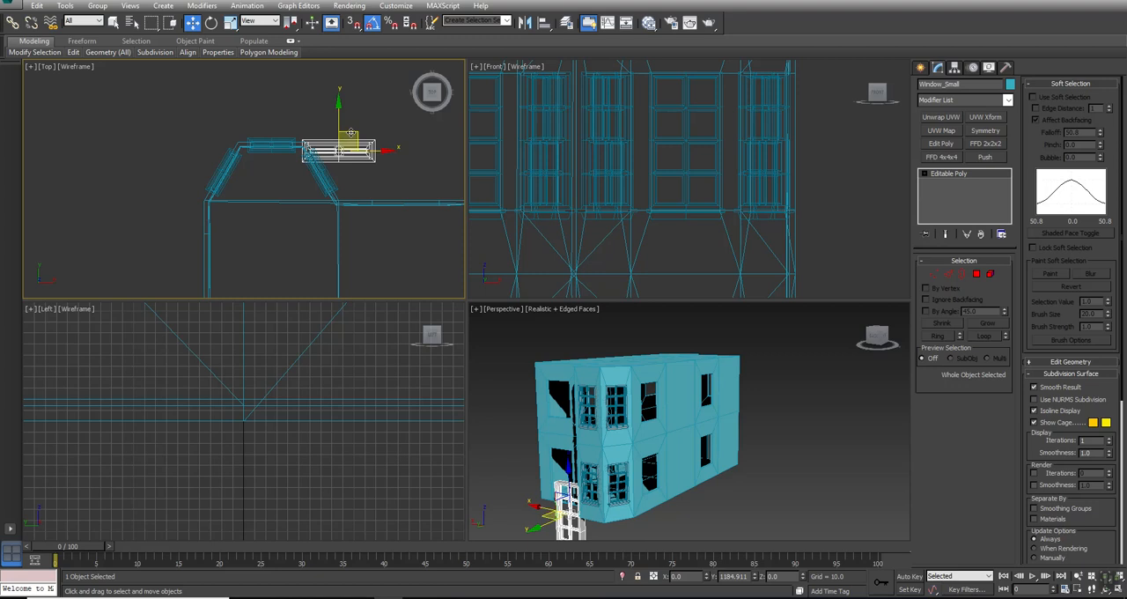
drag(352, 134, 92, 117)
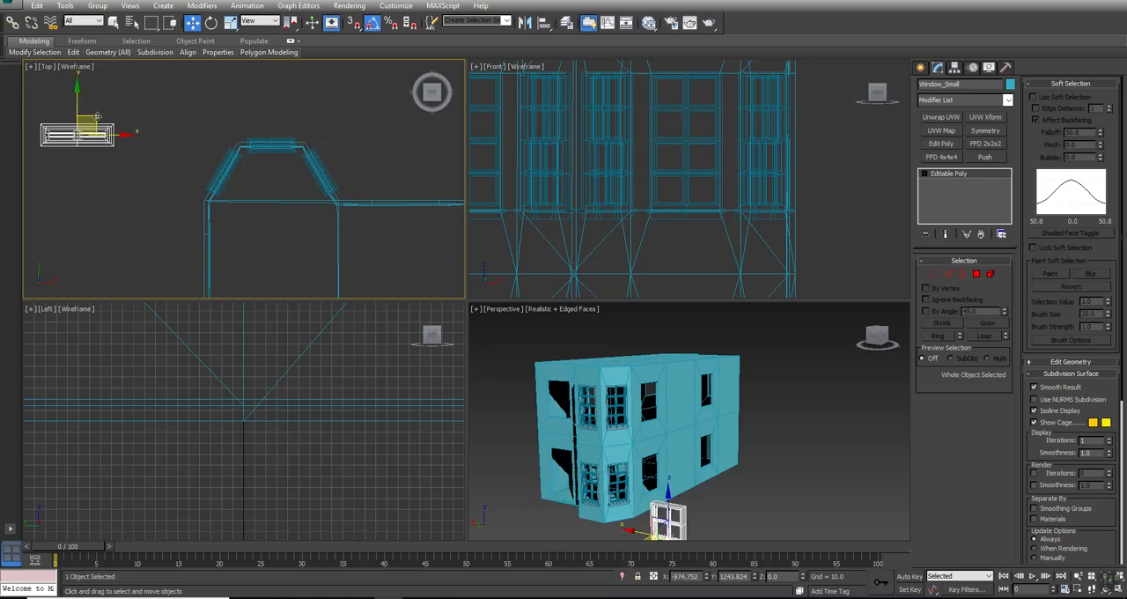
- Clone Window_Small, move the clone to about X 282.9, Y 1171.2 beside the rear bay, and name it Window_Wide
right_click(97, 117)
click(134, 184)
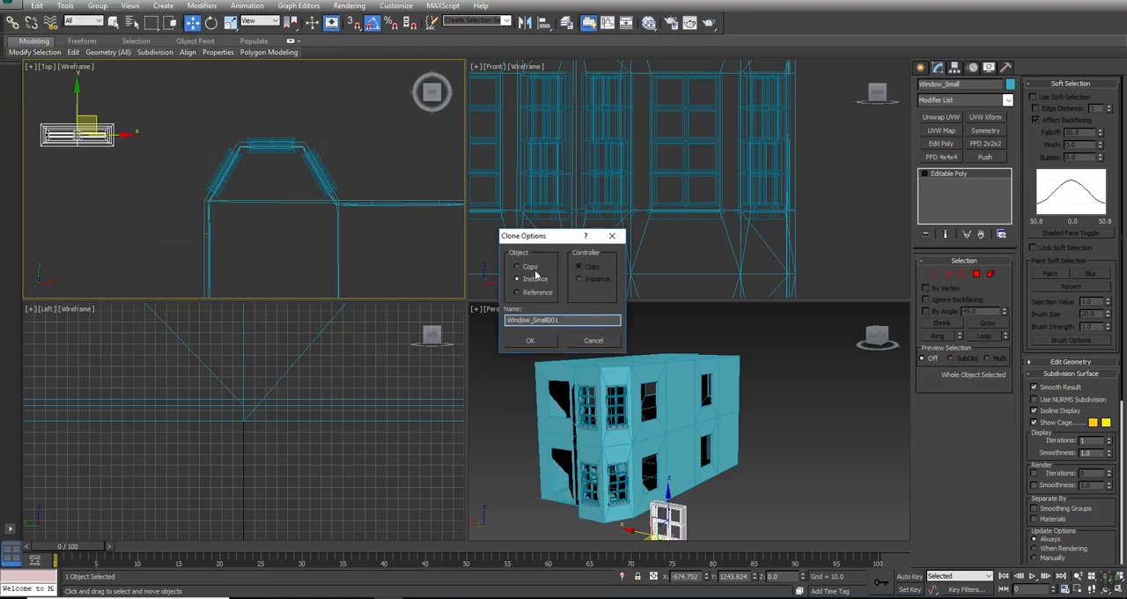
click(530, 340)
mouse_move(90, 115)
mouse_down()
mouse_move(417, 165)
mouse_move(426, 137)
mouse_up()
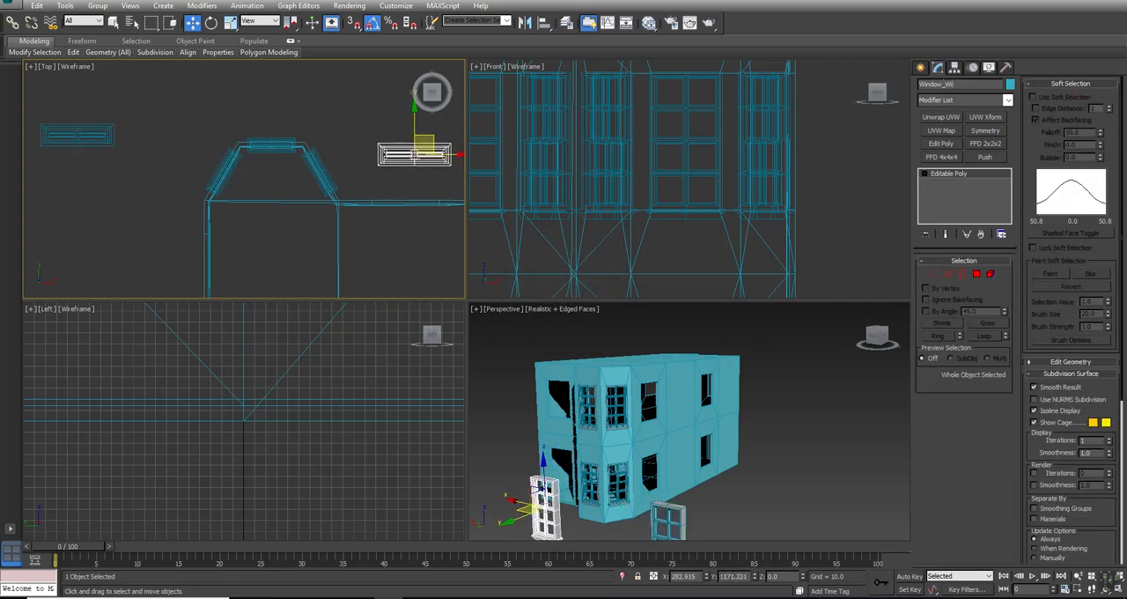
scroll(370, 164, up, 5)
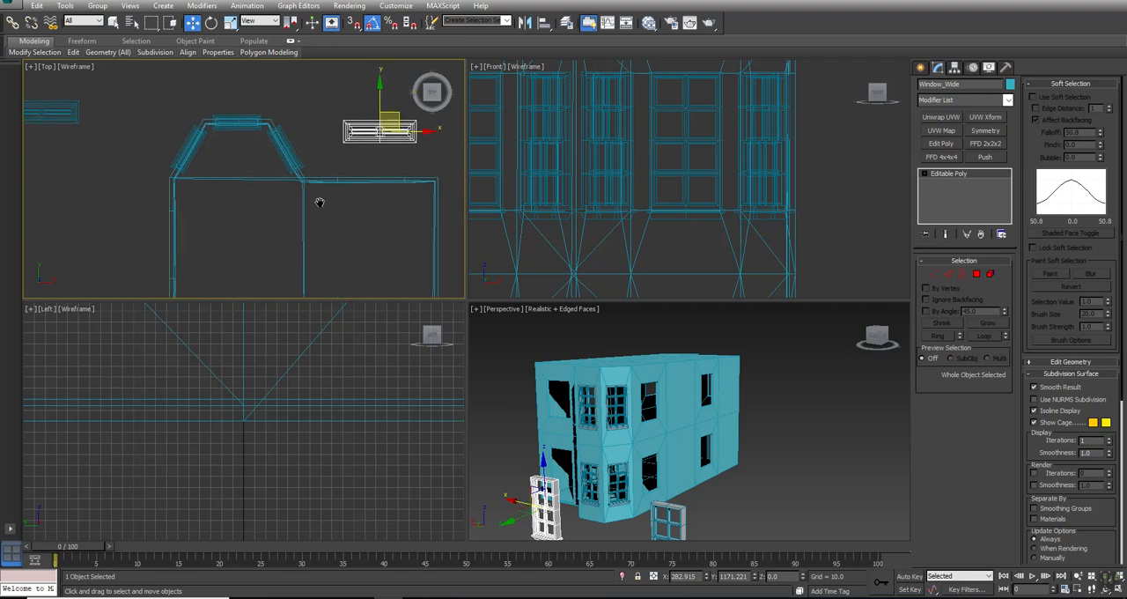
- Move Window_Wide to the rear wall opening beside the bay and centre it on the wall in the Top view, to about X 253.1, Y 989.7
mouse_move(344, 118)
mouse_down()
mouse_move(310, 164)
mouse_move(327, 211)
mouse_up()
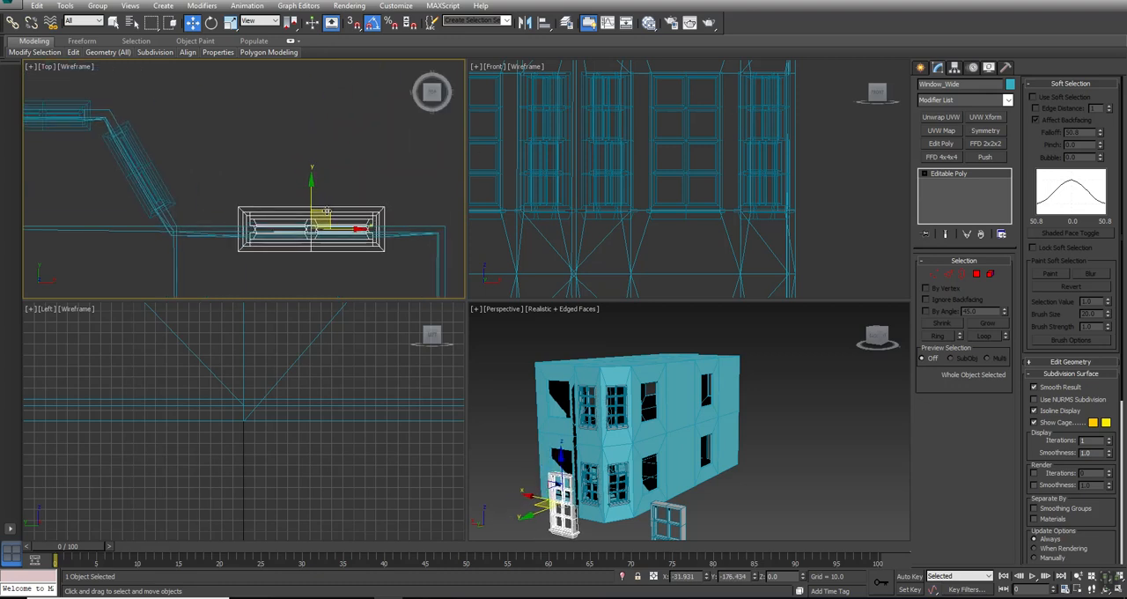
key(z)
key(alt+w)
middle_drag(519, 222, 523, 124)
drag(467, 171, 508, 222)
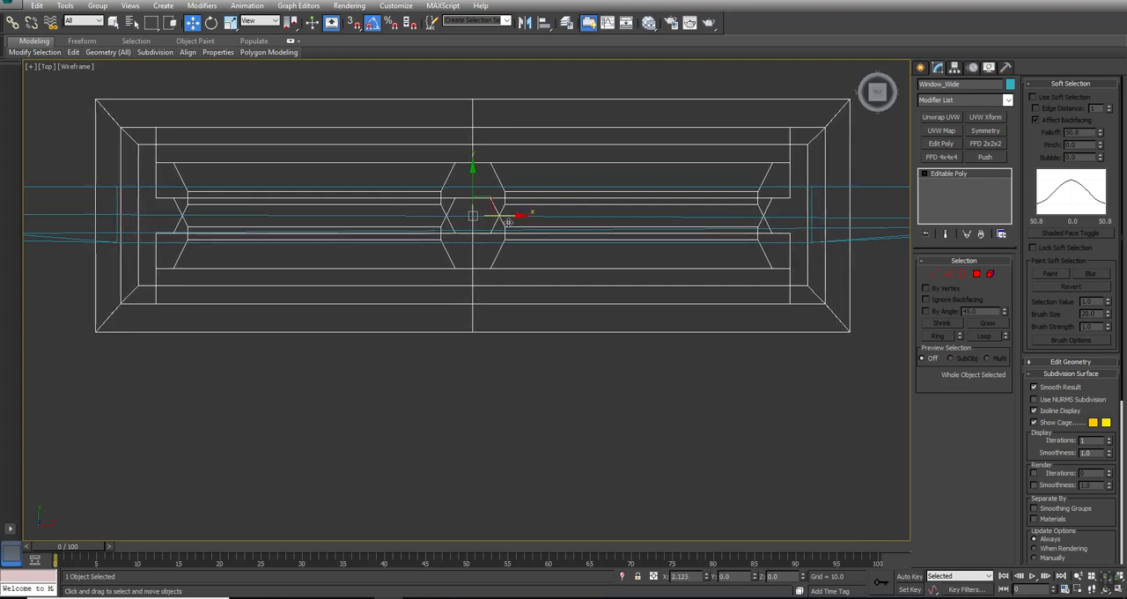
- Raise Window_Wide in the Front view to the upper-floor opening, to about Z 903.7
key(alt+w)
click(651, 460)
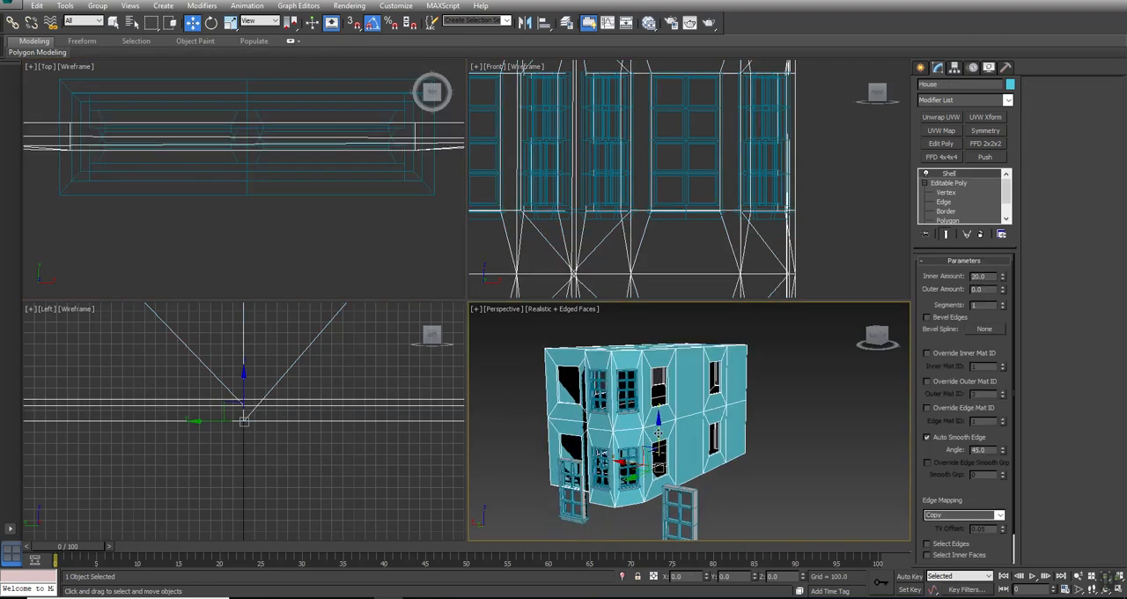
click(570, 507)
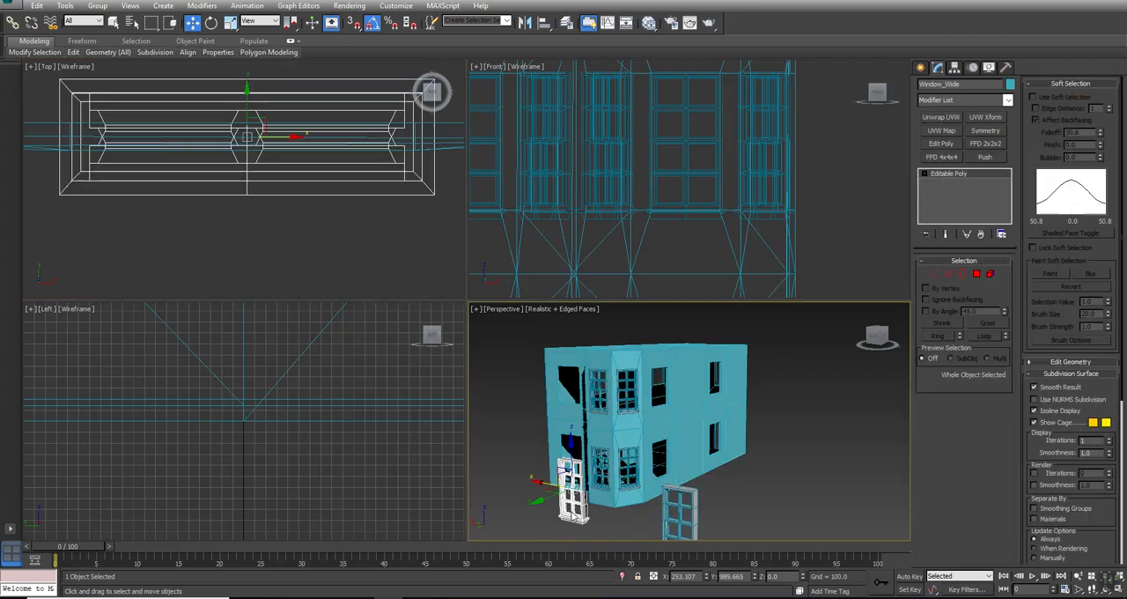
key(alt+w)
key(z)
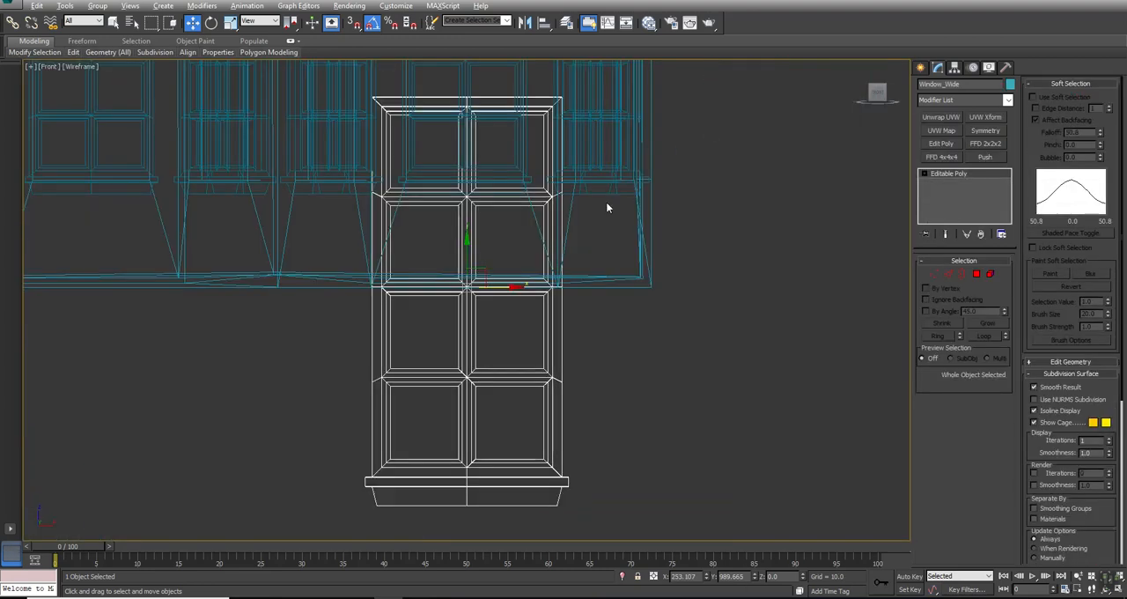
scroll(503, 274, down, 5)
middle_drag(504, 276, 507, 386)
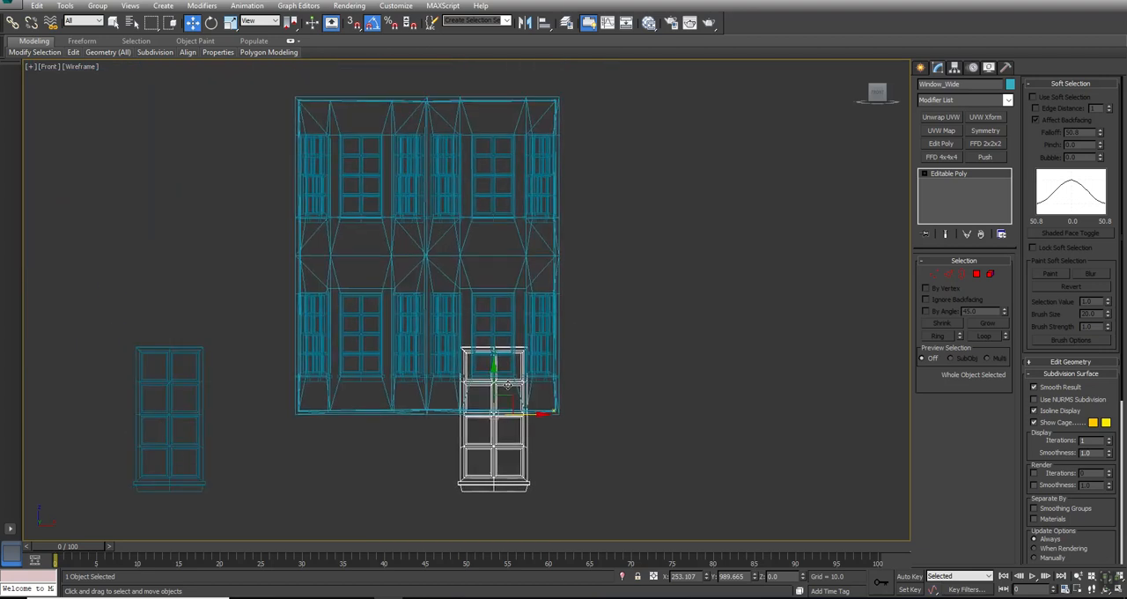
drag(493, 371, 493, 130)
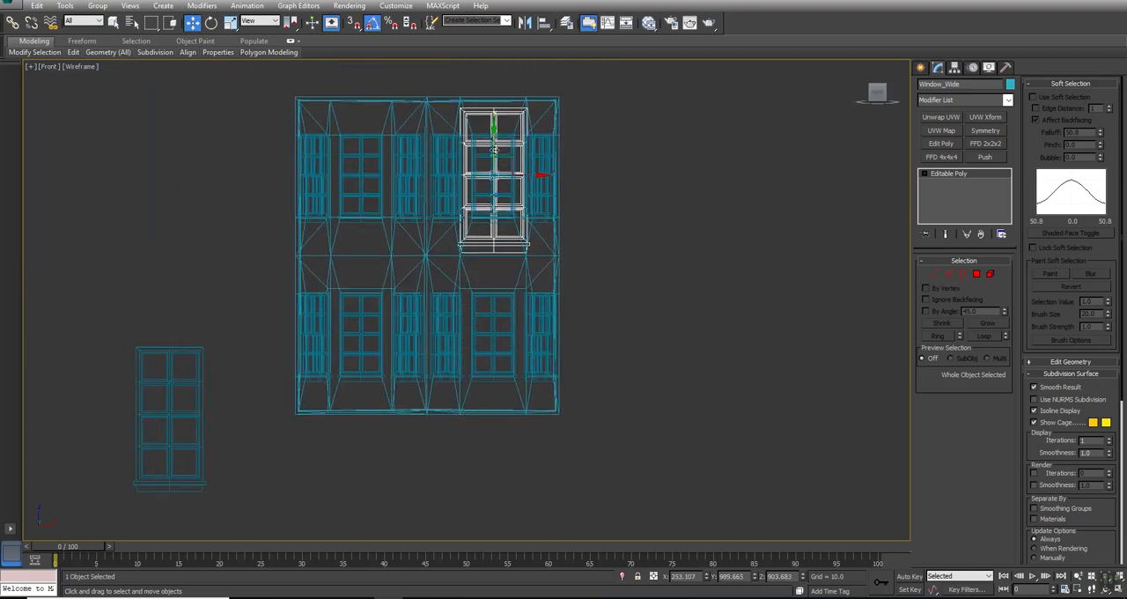
- Add an FFD 2x2x2 modifier to Window_Wide and lower its upper control points to the opening's top edge, about Z 1060.8
scroll(495, 150, up, 5)
scroll(499, 154, down, 3)
click(985, 144)
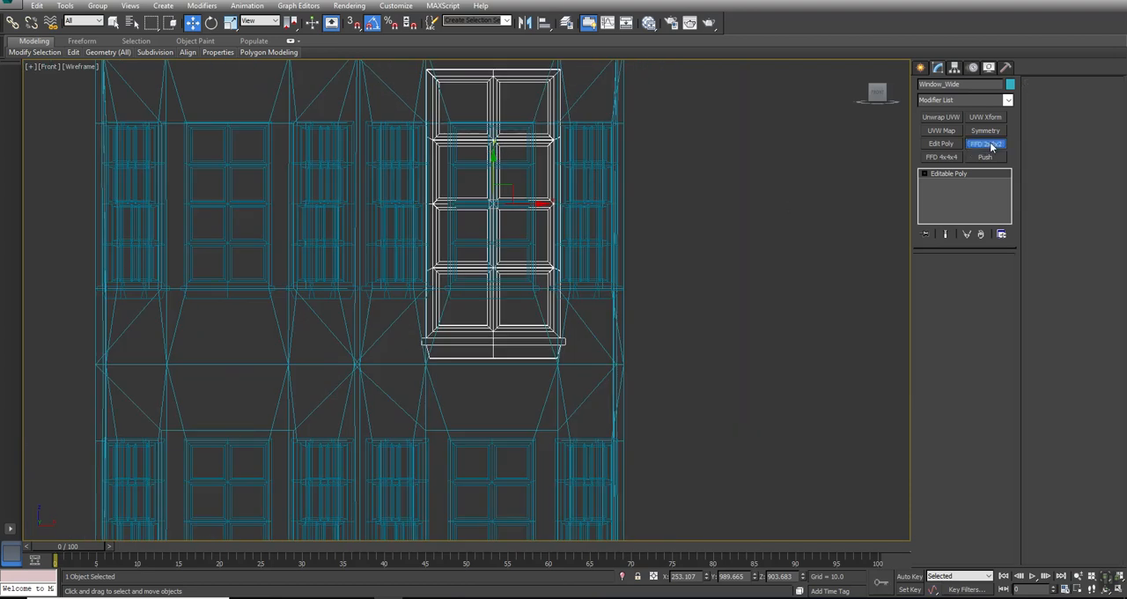
middle_drag(591, 331, 599, 372)
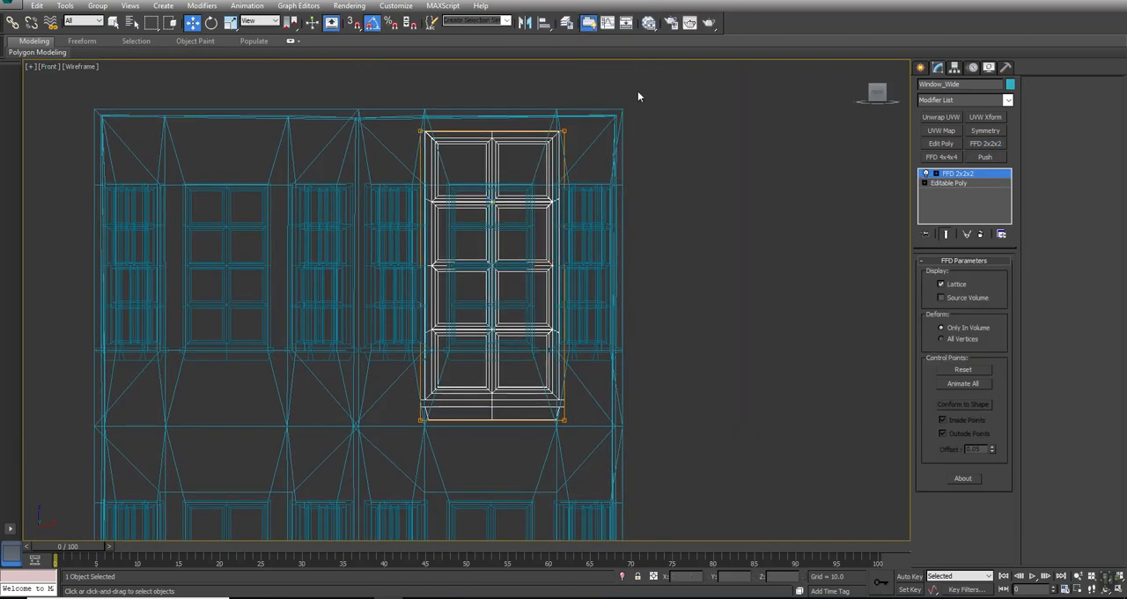
drag(333, 177, 335, 177)
click(935, 174)
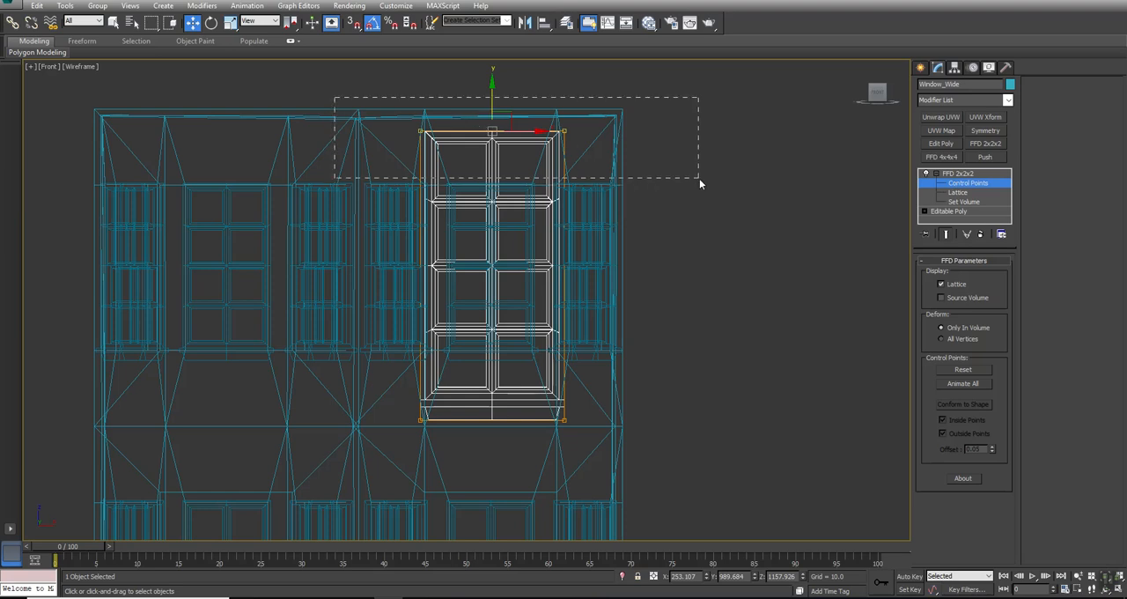
drag(493, 94, 480, 146)
- Leave control-point editing, hide everything except the house and Window_Wide, and reselect Window_Wide
right_click(624, 125)
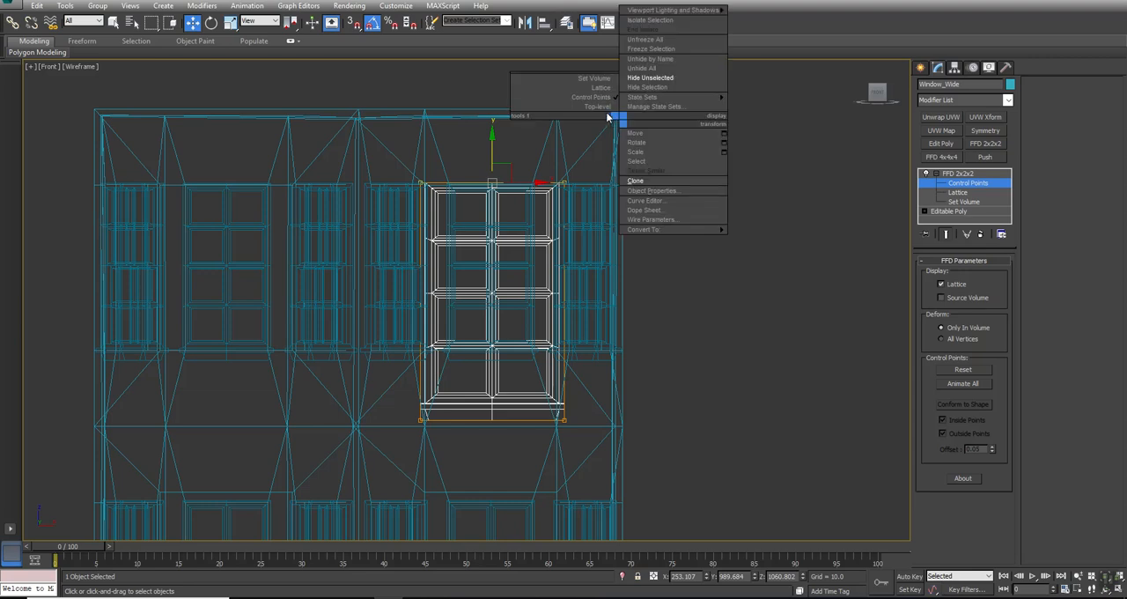
click(602, 108)
ctrl+click(616, 115)
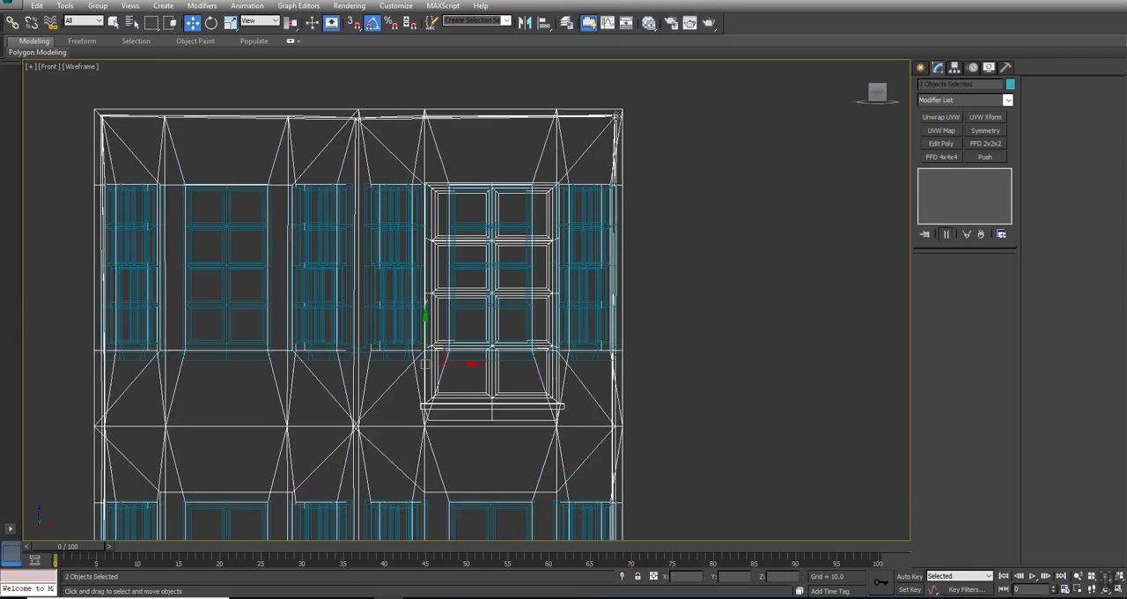
right_click(616, 115)
click(627, 71)
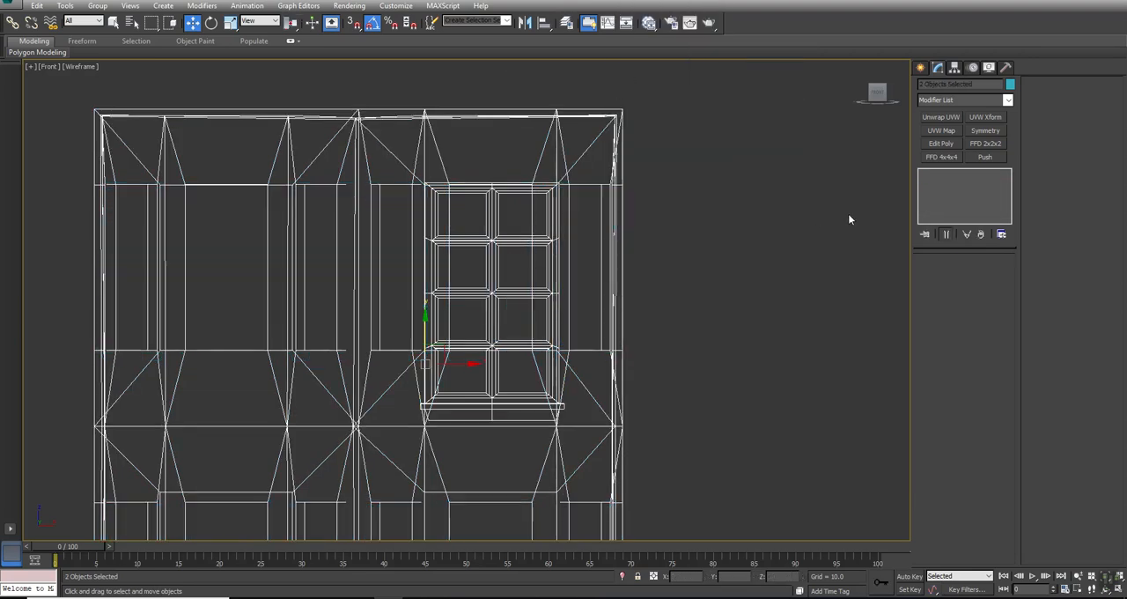
click(720, 212)
click(489, 239)
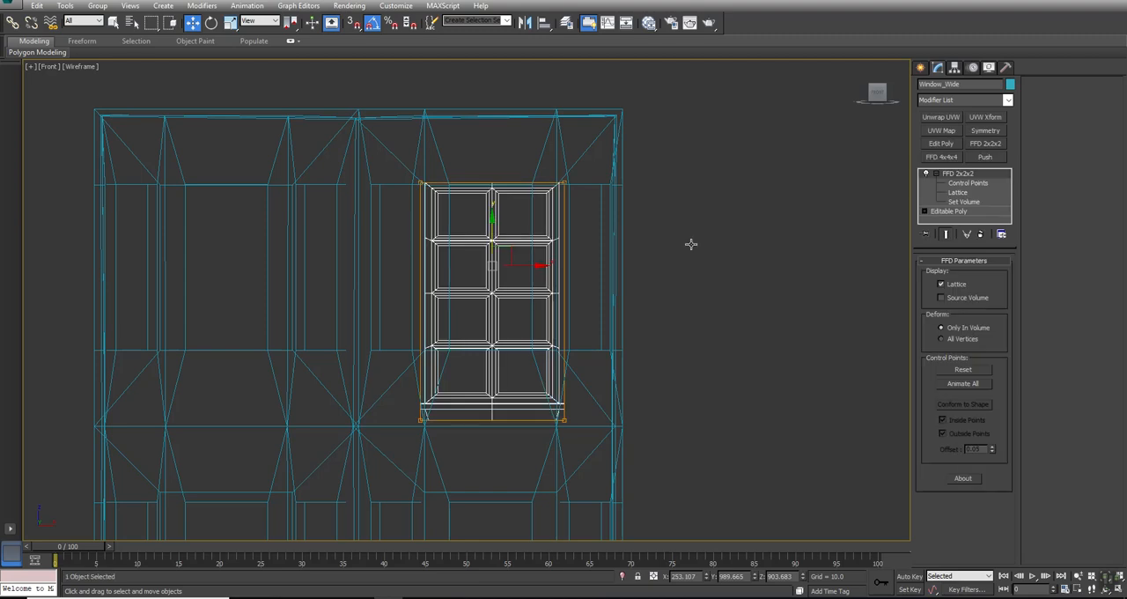
- Fine-tune the upper FFD control points against the opening's top edge, to about Z 1061.1
click(961, 184)
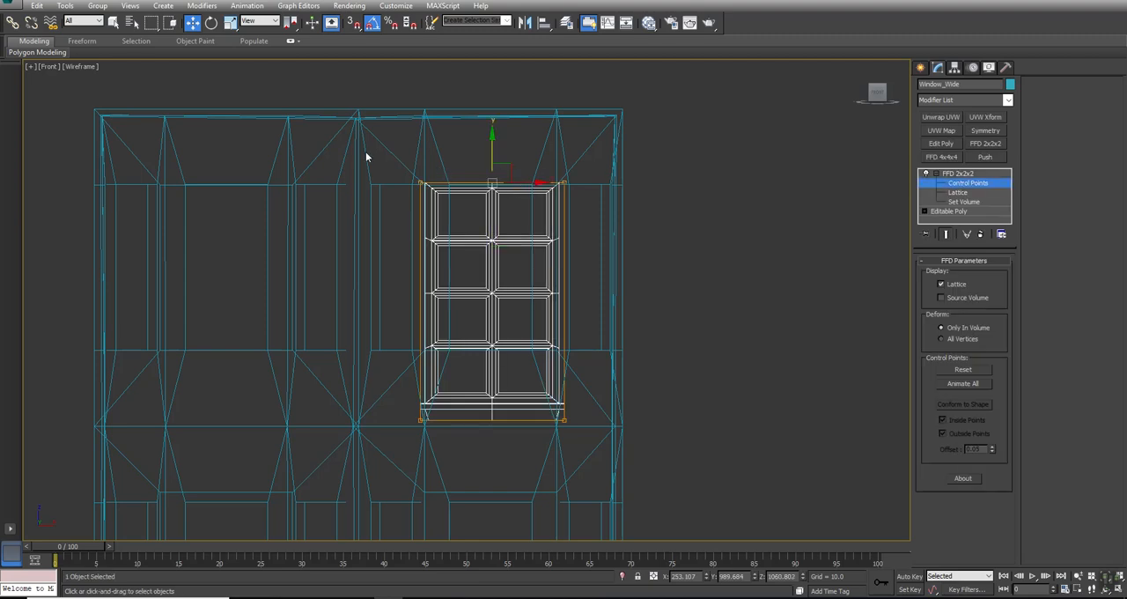
scroll(485, 169, up, 5)
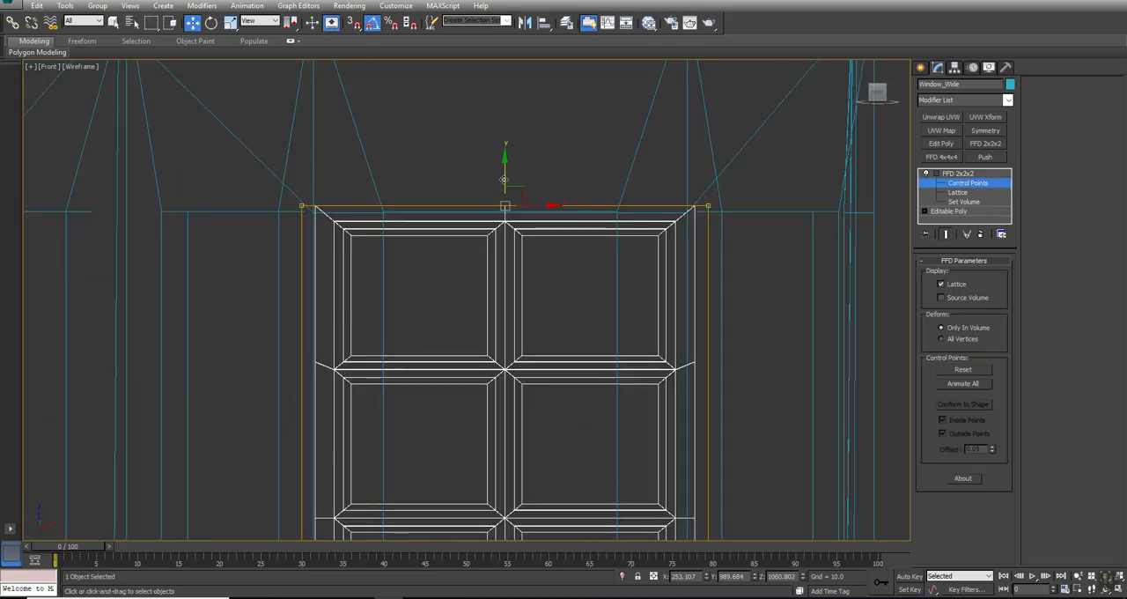
mouse_move(501, 167)
mouse_down()
mouse_move(504, 191)
mouse_move(507, 178)
mouse_up()
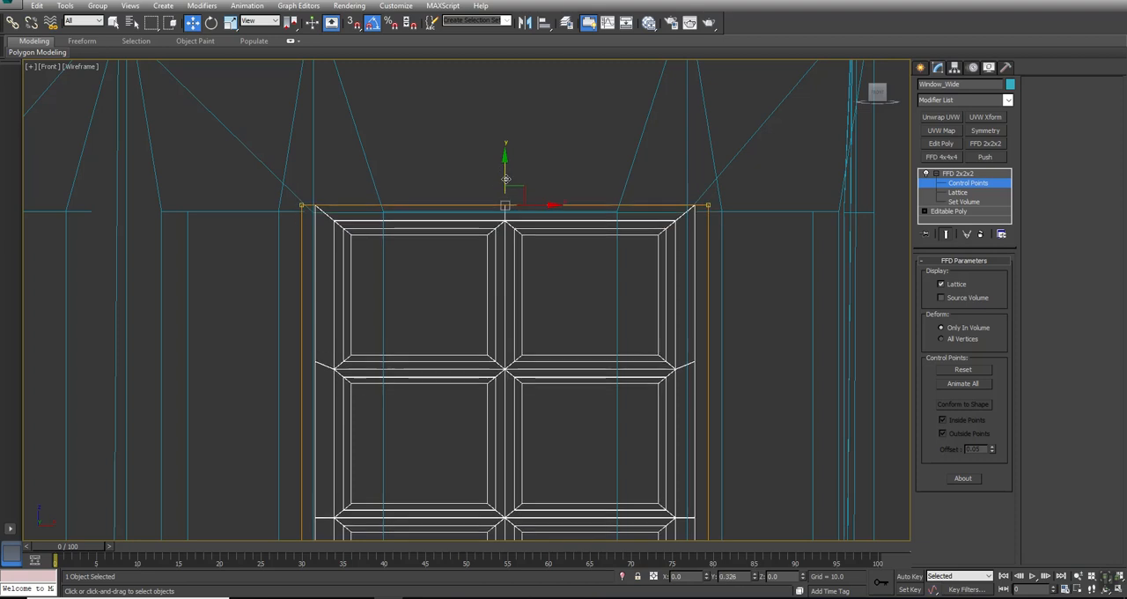
- Raise Window_Wide's lower FFD control points to fit the sill to the opening's bottom edge, at about Z 723.5
middle_drag(680, 368, 665, 162)
scroll(665, 162, down, 3)
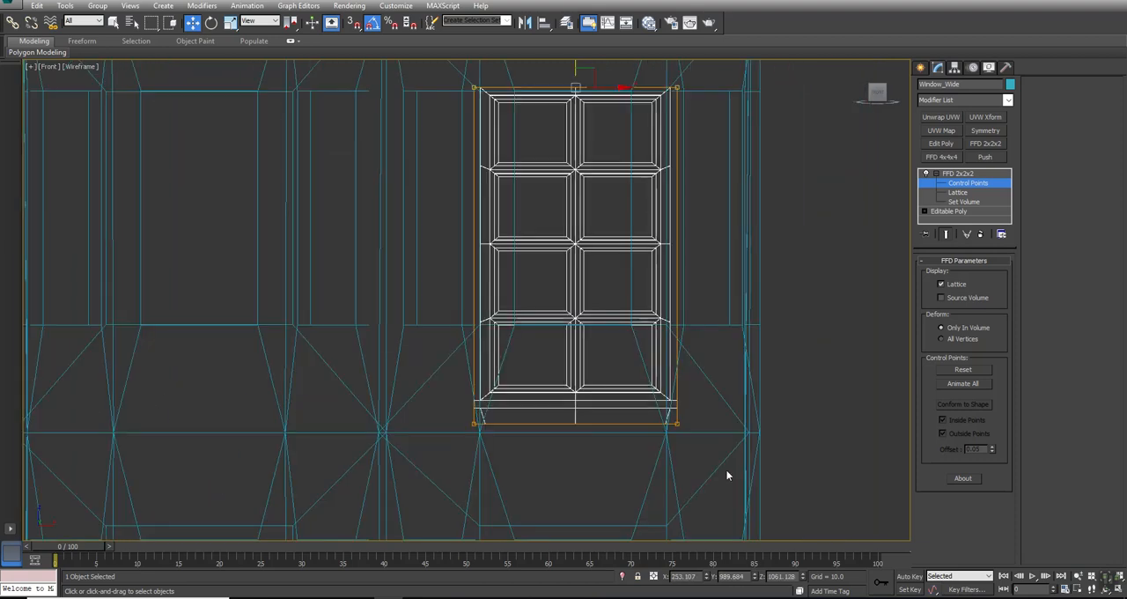
middle_drag(715, 456, 712, 338)
drag(772, 236, 290, 424)
middle_drag(606, 219, 573, 352)
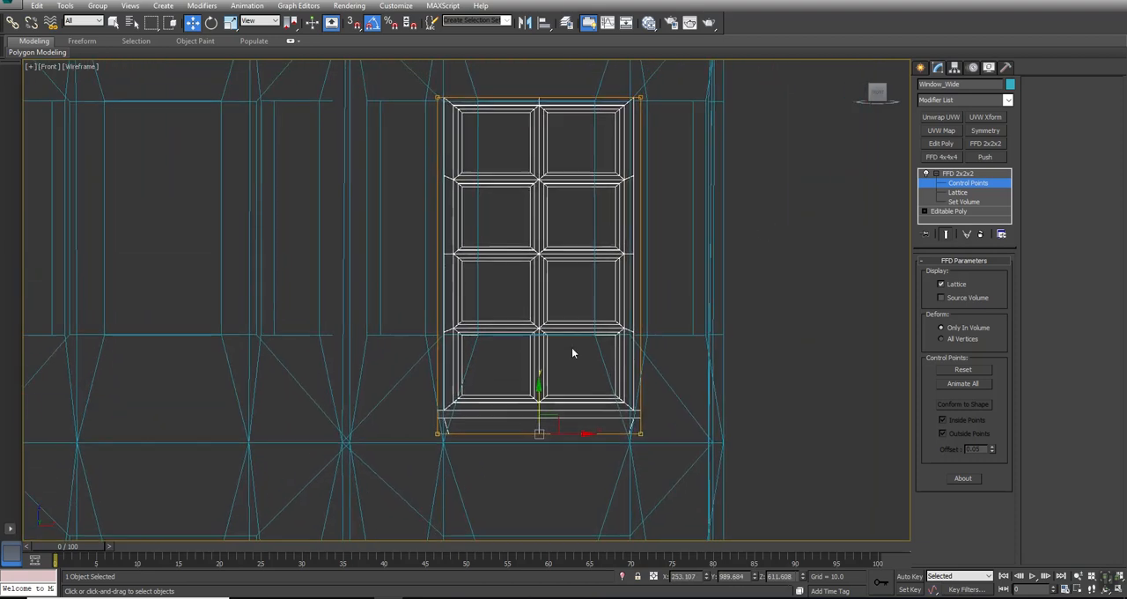
drag(540, 387, 538, 318)
middle_drag(574, 242, 578, 281)
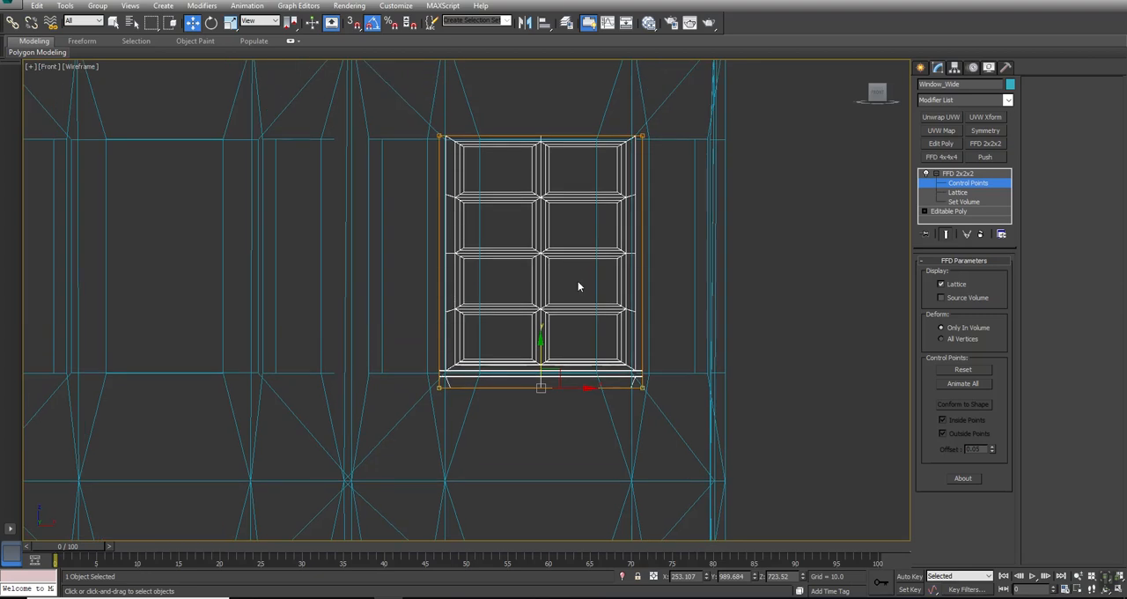
- Select the FFD control points on one vertical side of Window_Wide and try to move them inward along X in the Perspective view
key(alt+w)
middle_click(639, 418)
key(alt+w)
key(z)
alt+middle_drag(650, 438, 502, 352)
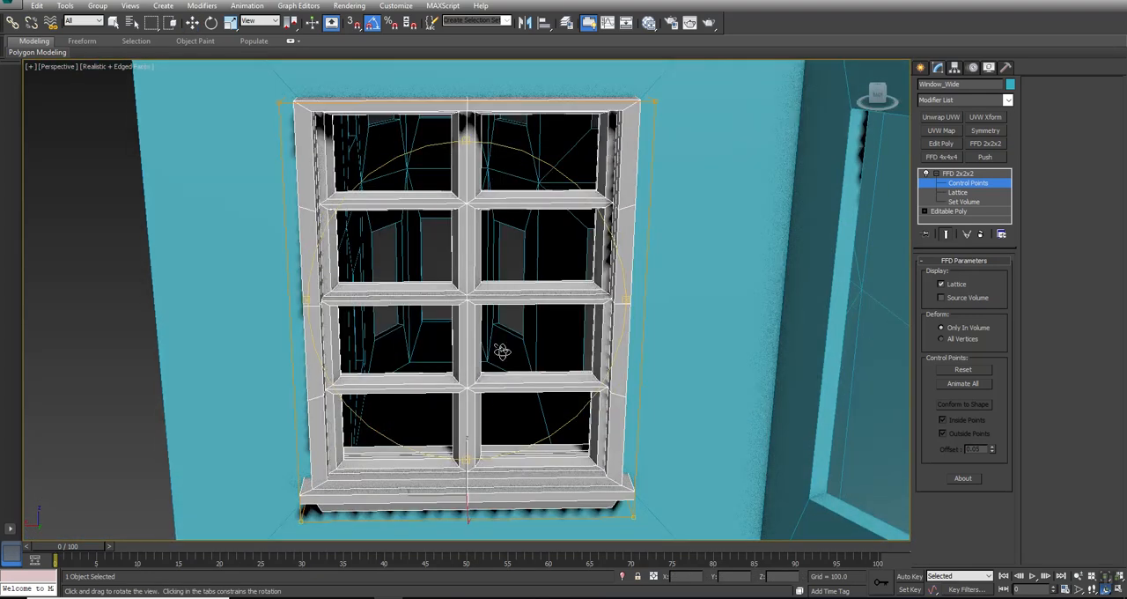
scroll(505, 355, down, 3)
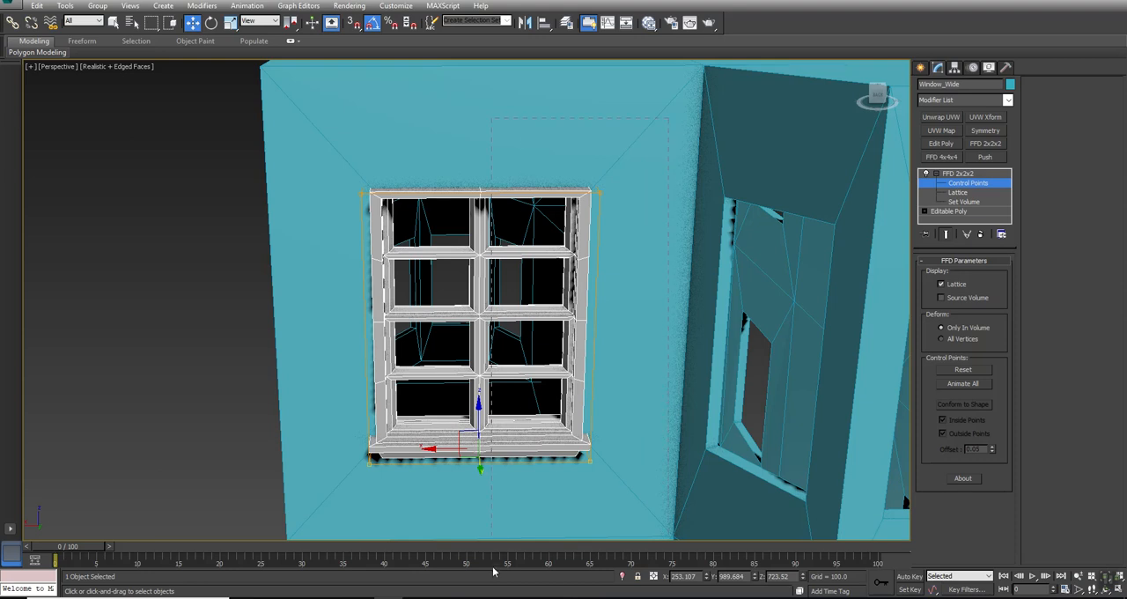
drag(503, 558, 502, 558)
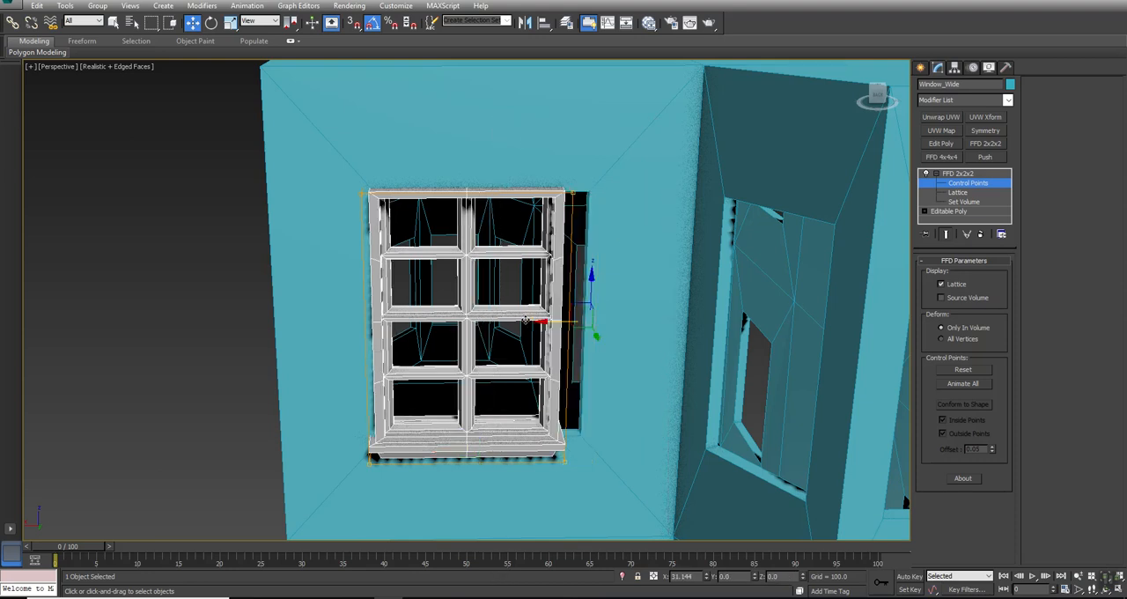
key(alt+w)
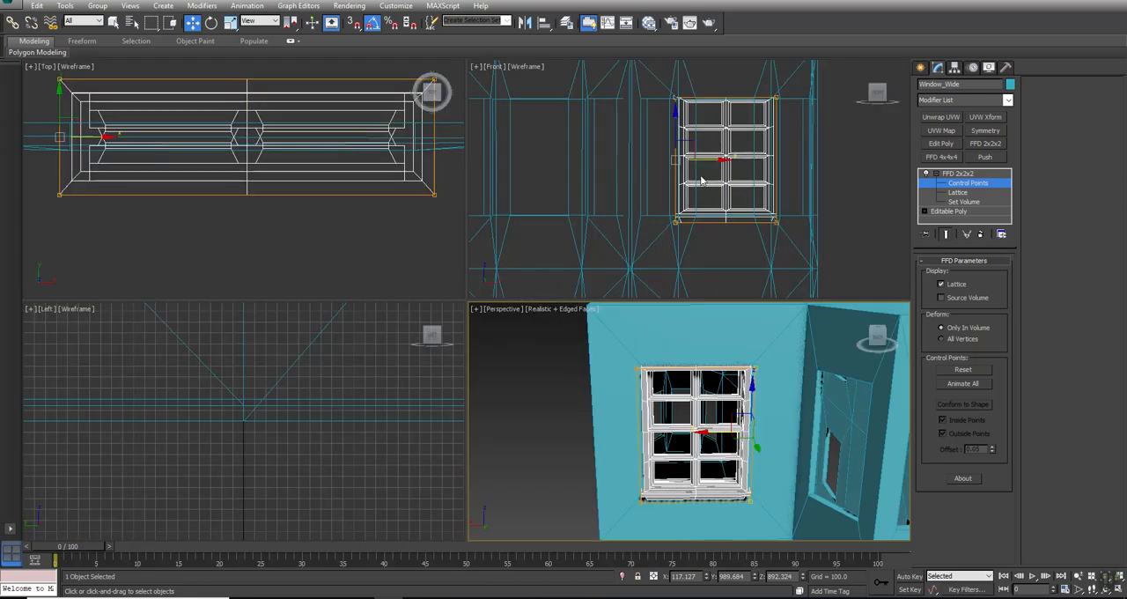
- Change the Front view to a Back view with realistic shading to face the rear wall opening
middle_drag(703, 176, 694, 207)
key(alt+w)
middle_drag(522, 243, 517, 227)
key(F3)
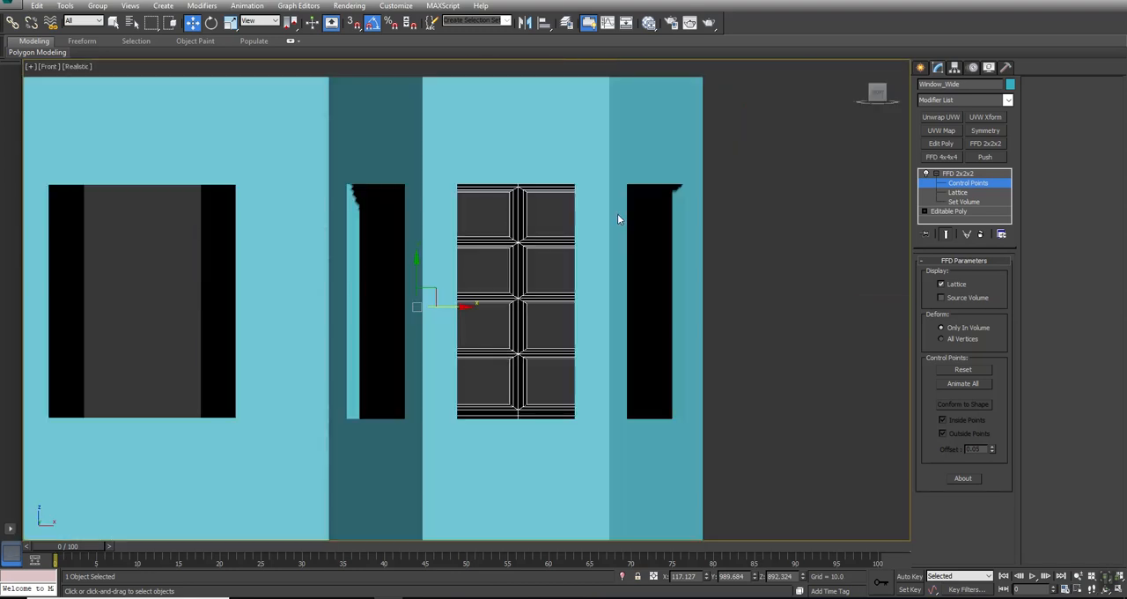
click(45, 67)
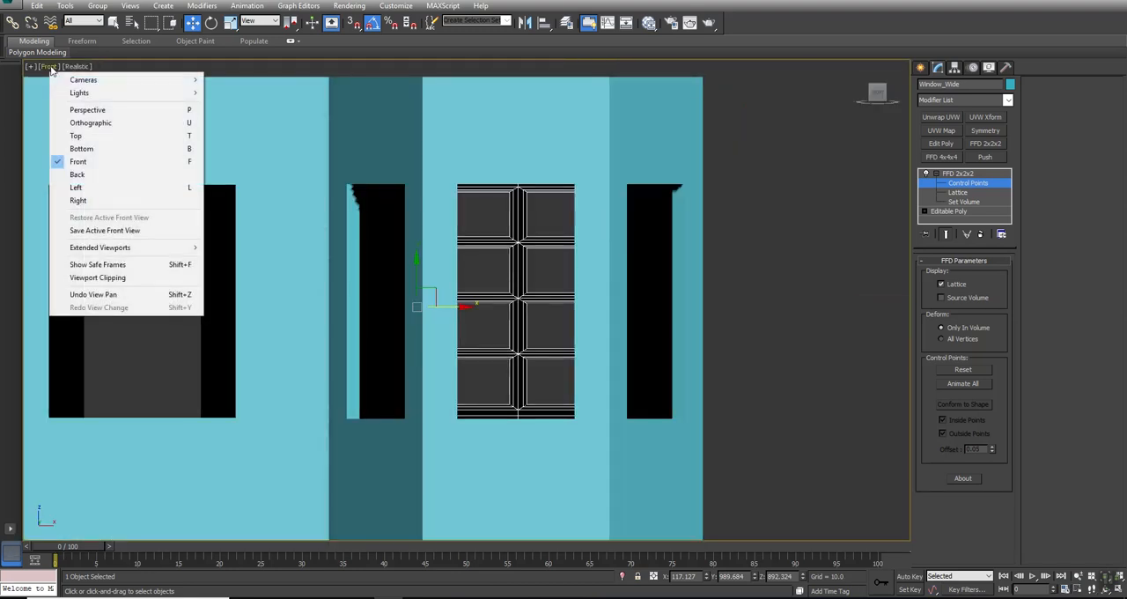
click(76, 174)
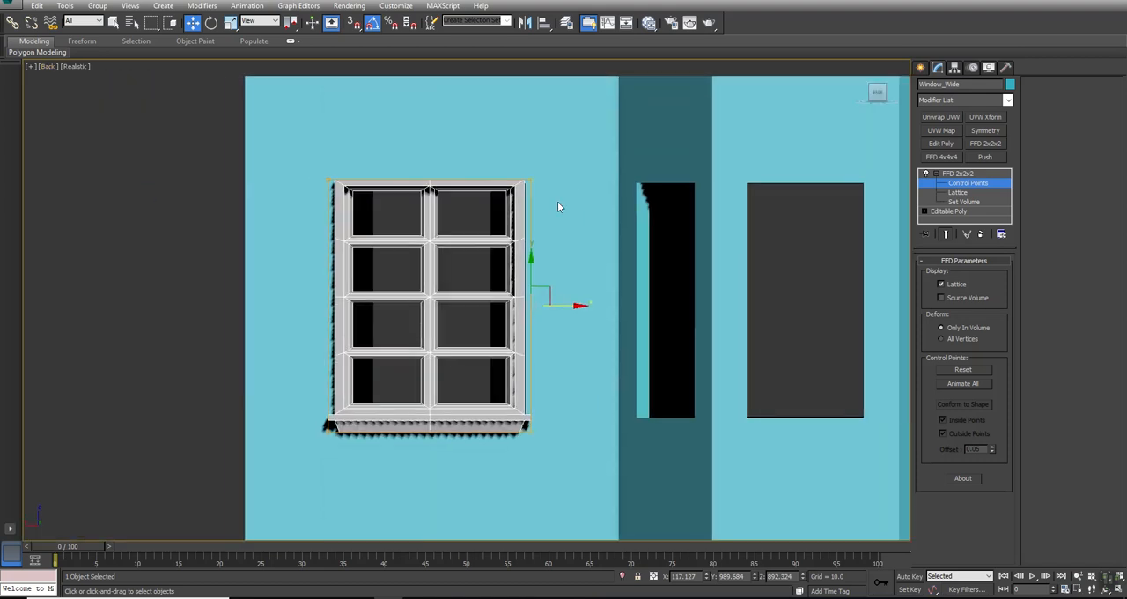
- Move the selected side's control points outward to cover the gap at the opening's edge nearest the bay, to about X 104.0
scroll(556, 201, up, 3)
middle_drag(520, 275, 518, 263)
scroll(476, 155, up, 1)
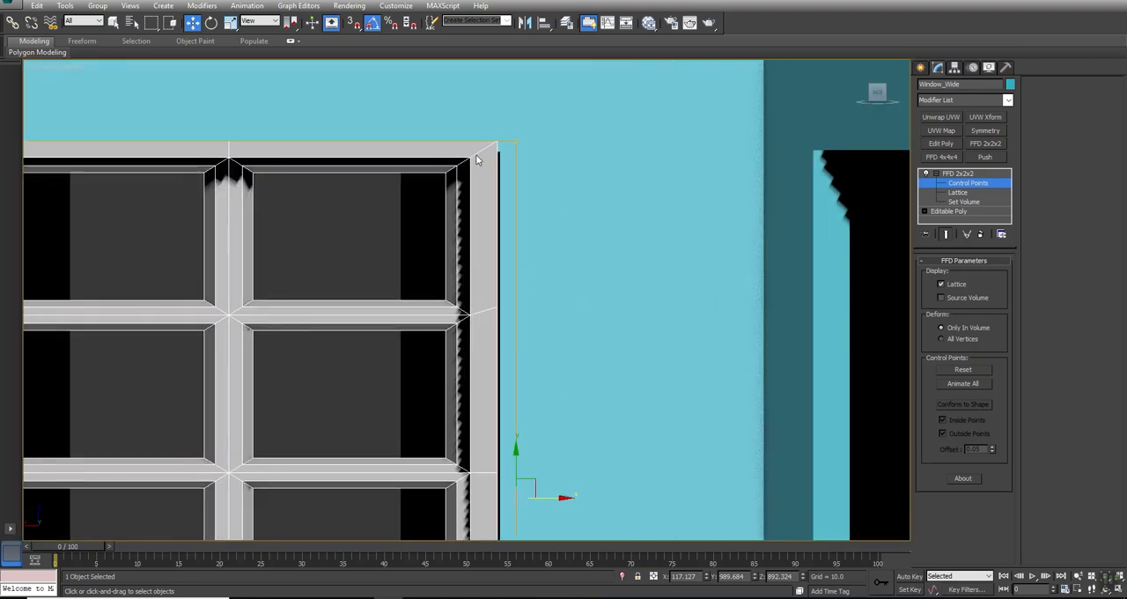
scroll(476, 155, down, 3)
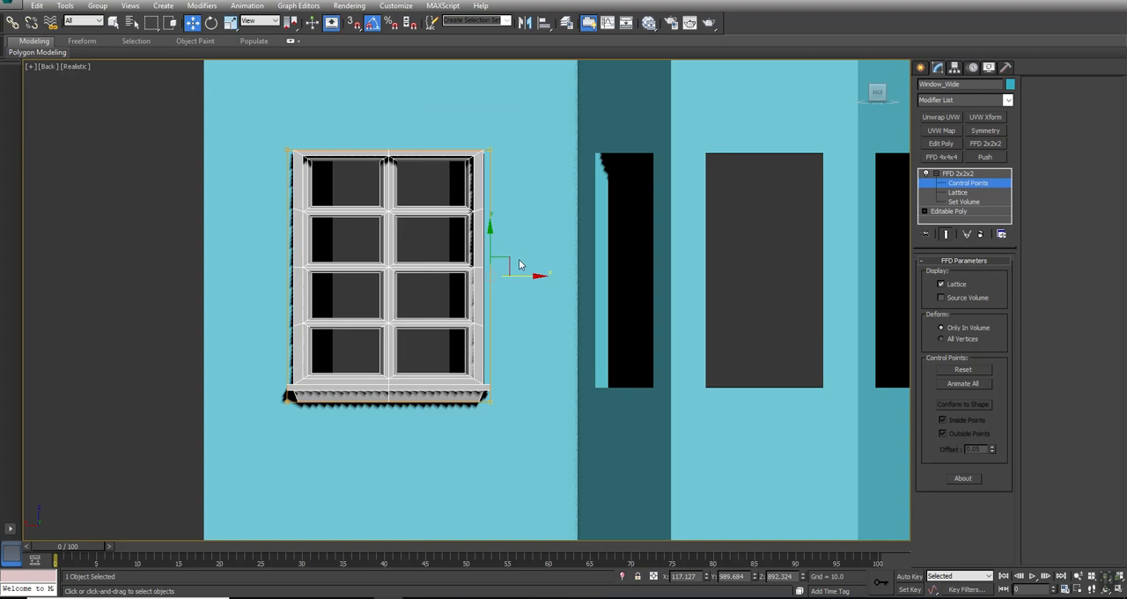
scroll(521, 264, up, 4)
key(F3)
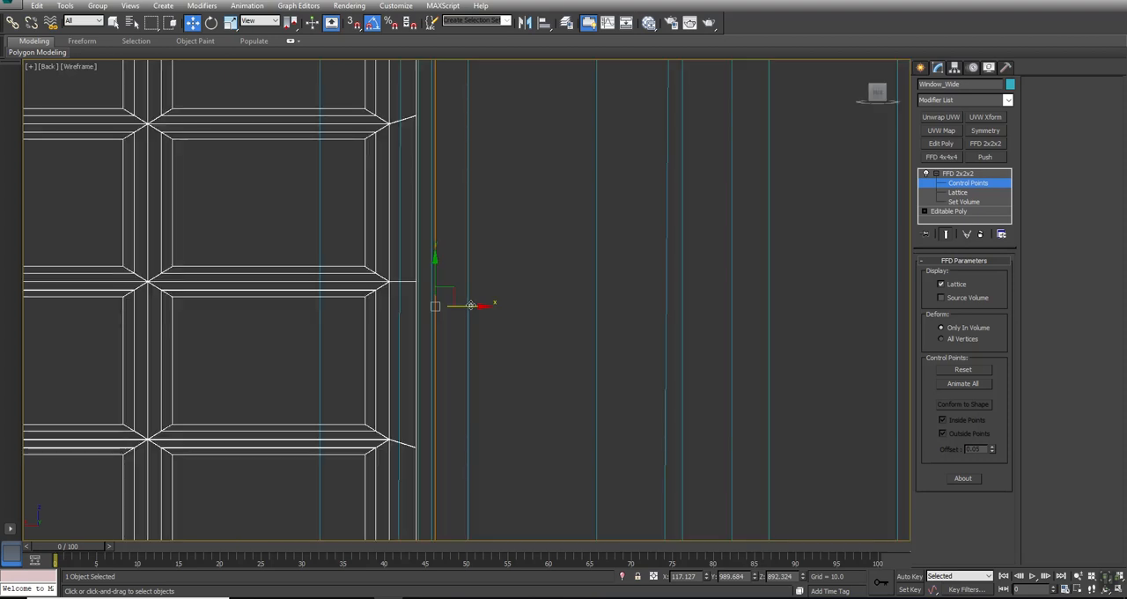
drag(471, 306, 498, 315)
key(F3)
- Move the control points on Window_Wide's opposite side outward to about X 391.6 and show edged faces in the Back view
key(F3)
middle_drag(433, 333, 611, 302)
scroll(596, 296, down, 4)
key(F3)
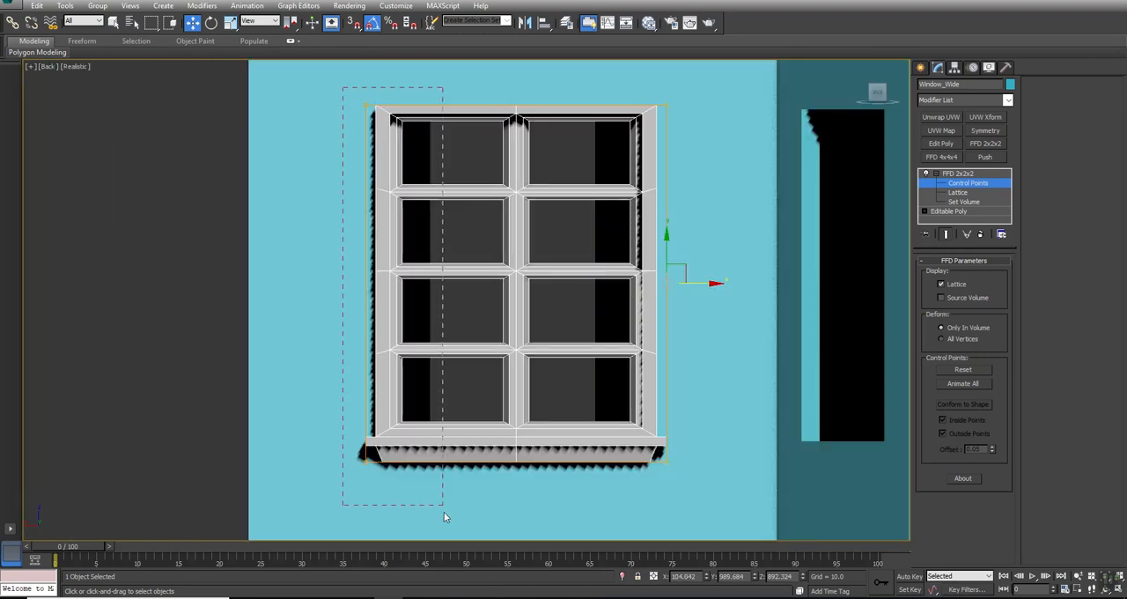
scroll(324, 197, up, 3)
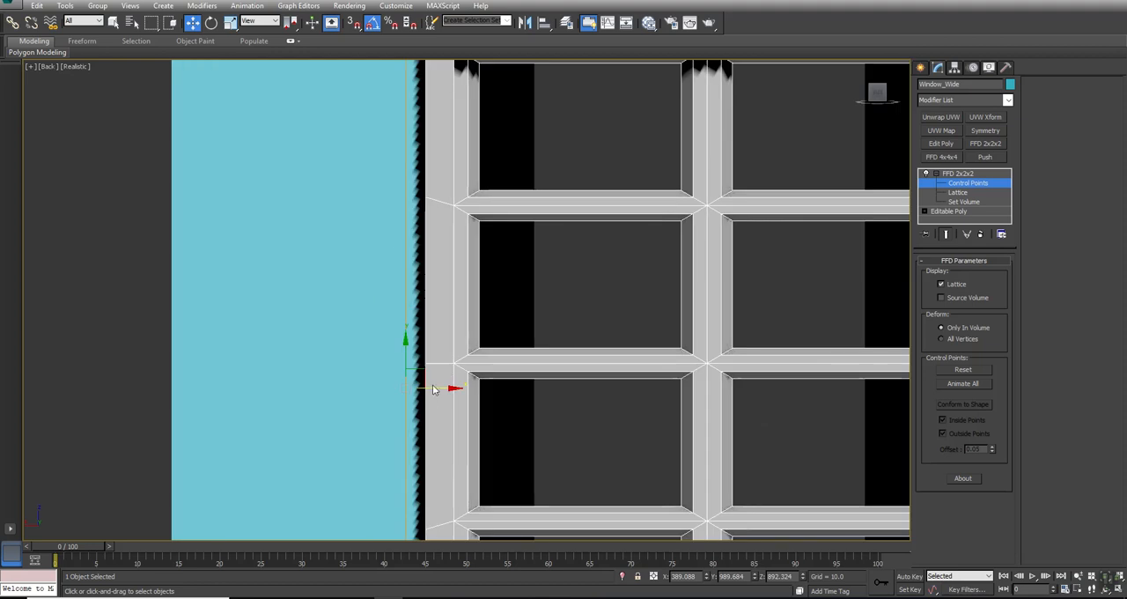
drag(433, 389, 426, 366)
key(F4)
key(F3)
key(F3)
scroll(458, 299, down, 8)
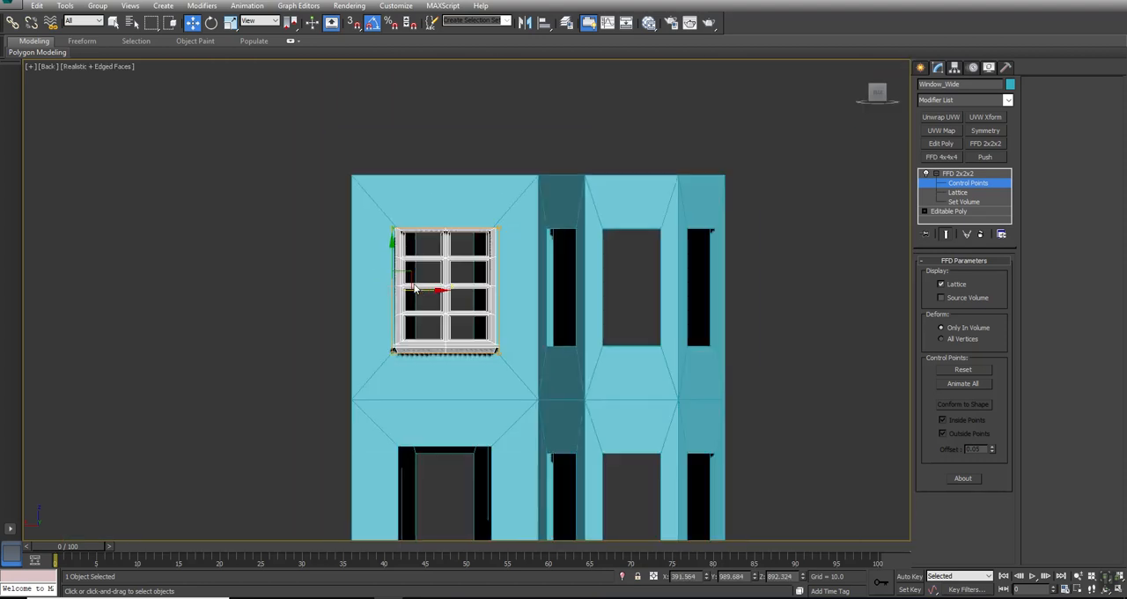
middle_drag(447, 326, 481, 322)
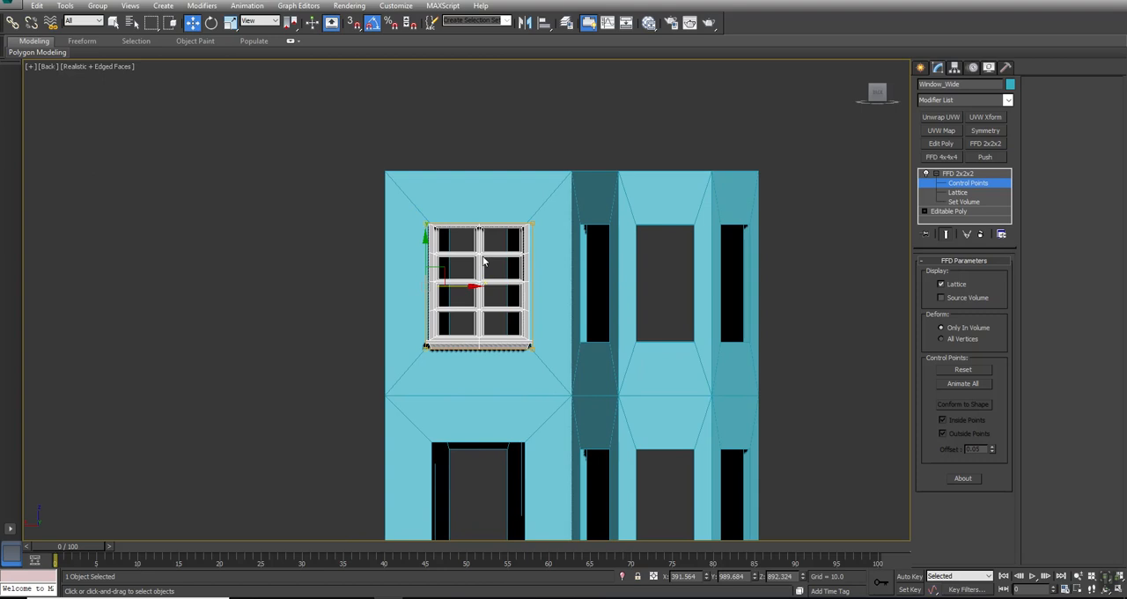
scroll(482, 257, up, 3)
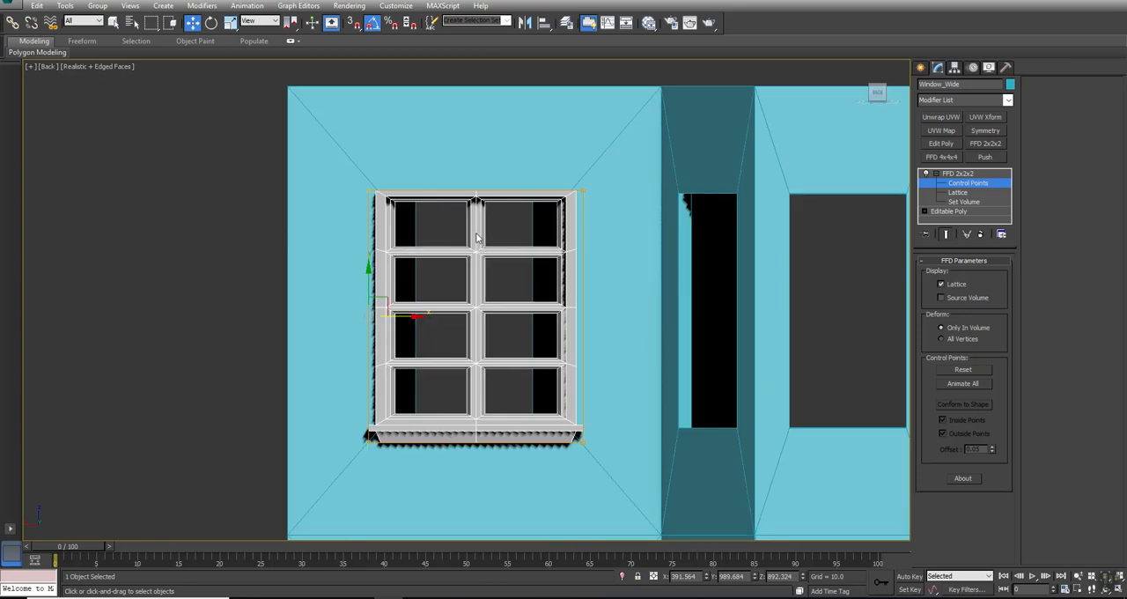
- Collapse the FFD 2x2x2 modifier of Window_Wide into its Editable Poly and accept the warning
right_click(969, 176)
click(982, 277)
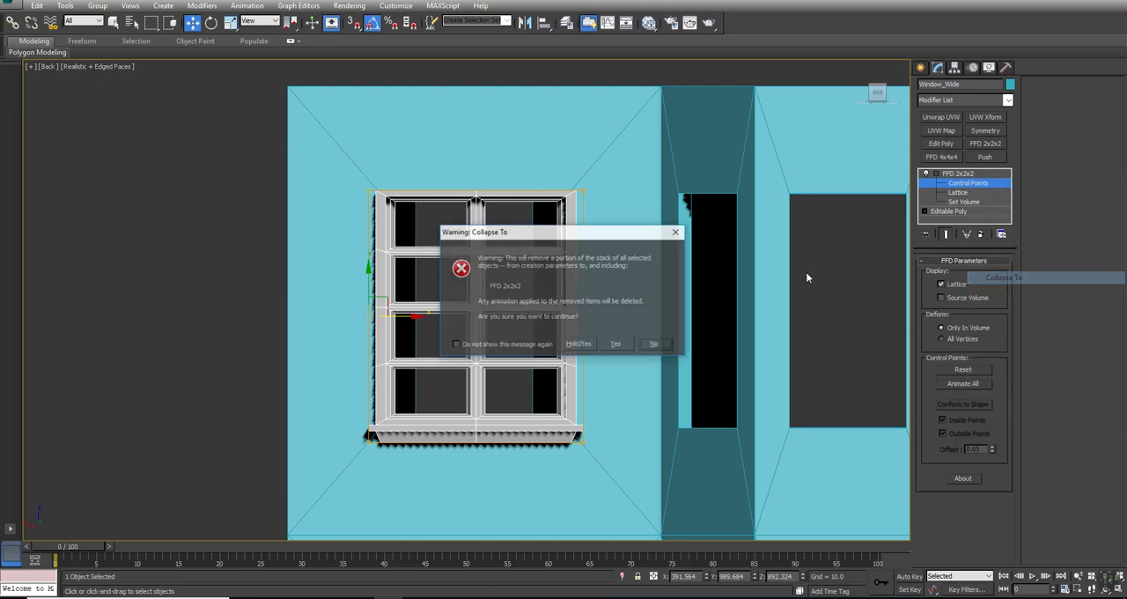
click(615, 342)
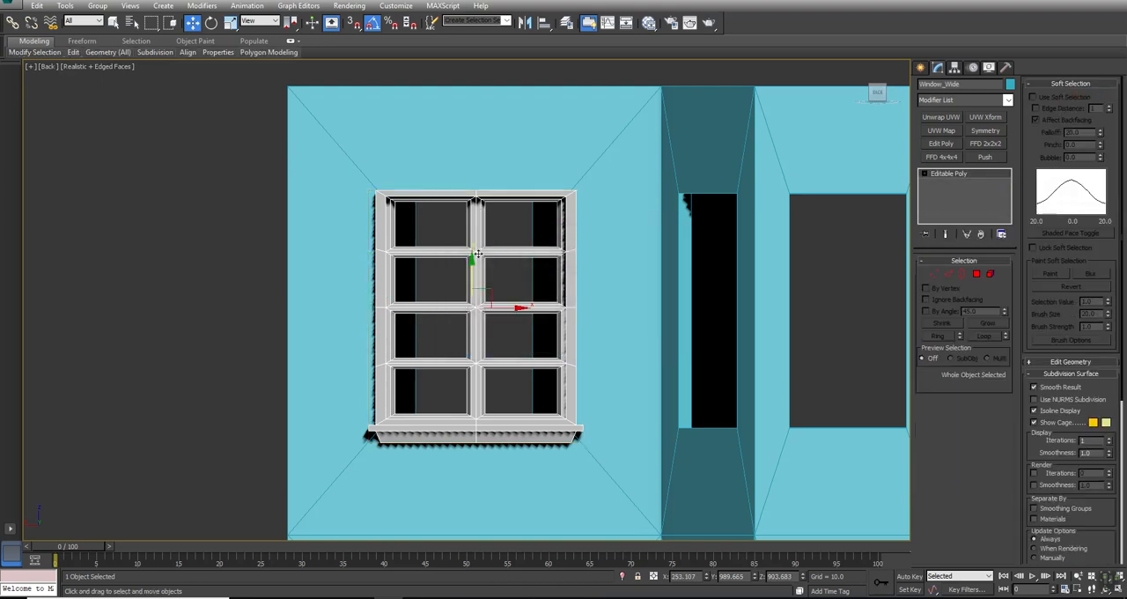
- Select the vertices of Window_Wide's central vertical bar, scale them narrower along X, and leave vertex editing
click(934, 274)
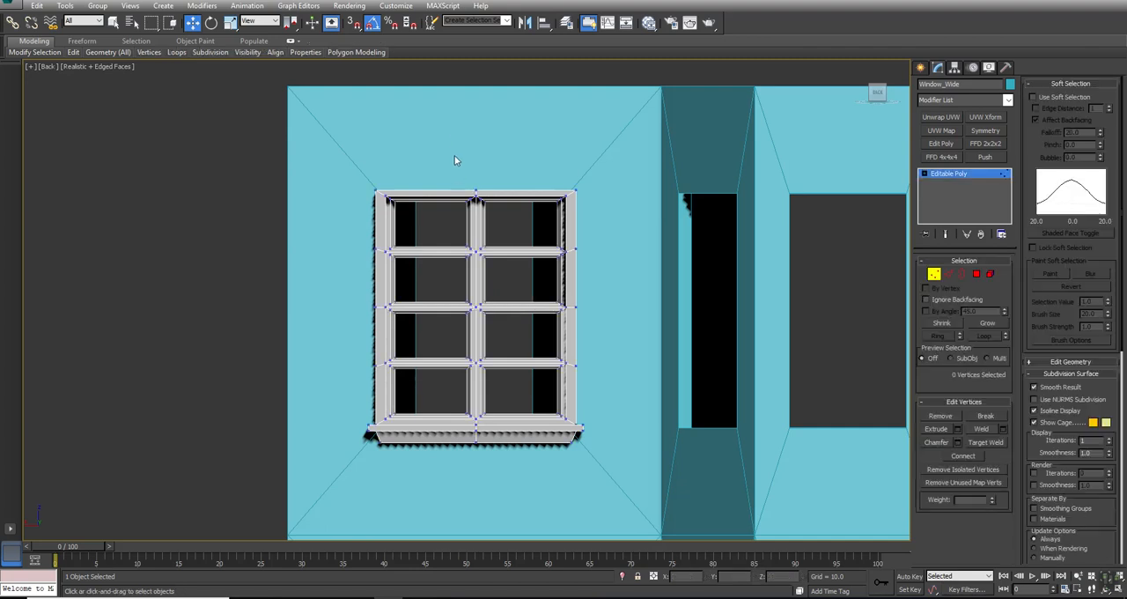
drag(455, 195, 500, 509)
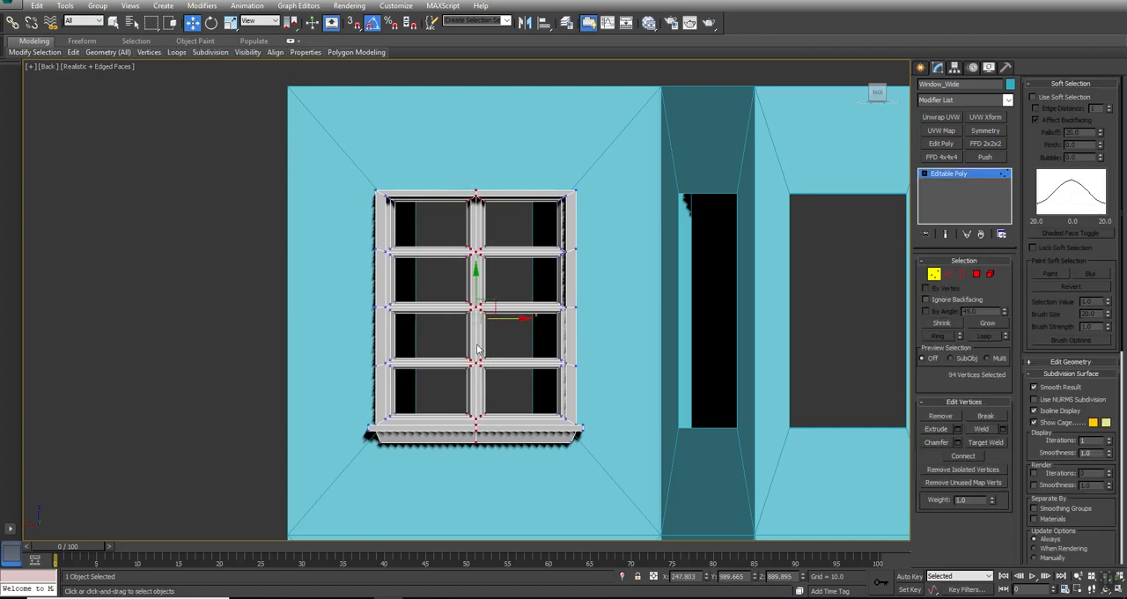
right_click(472, 278)
click(484, 314)
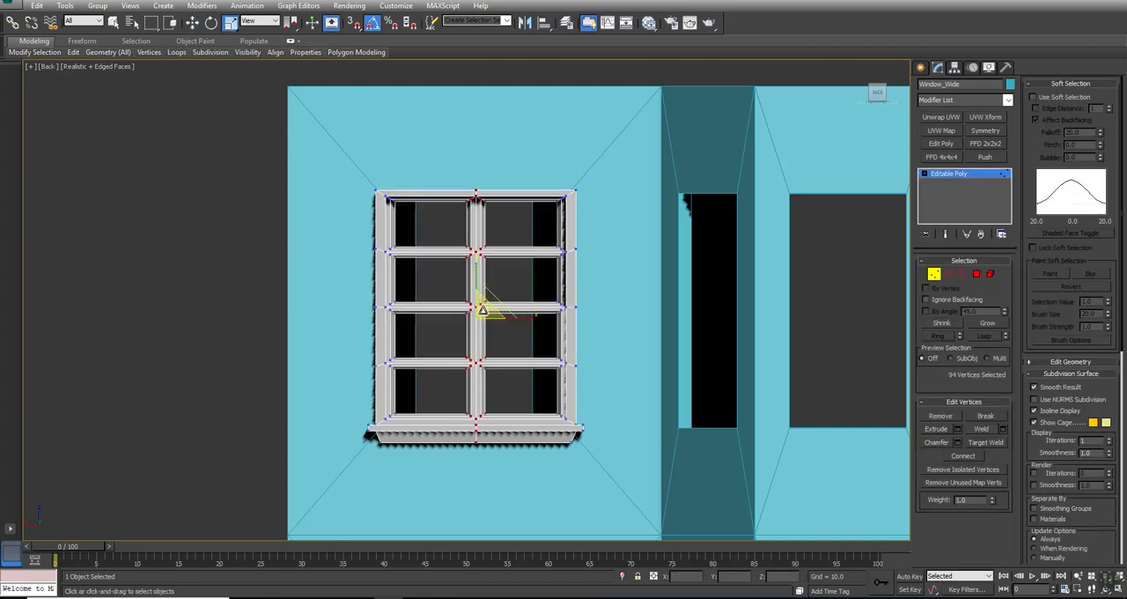
drag(531, 317, 500, 315)
scroll(498, 264, up, 4)
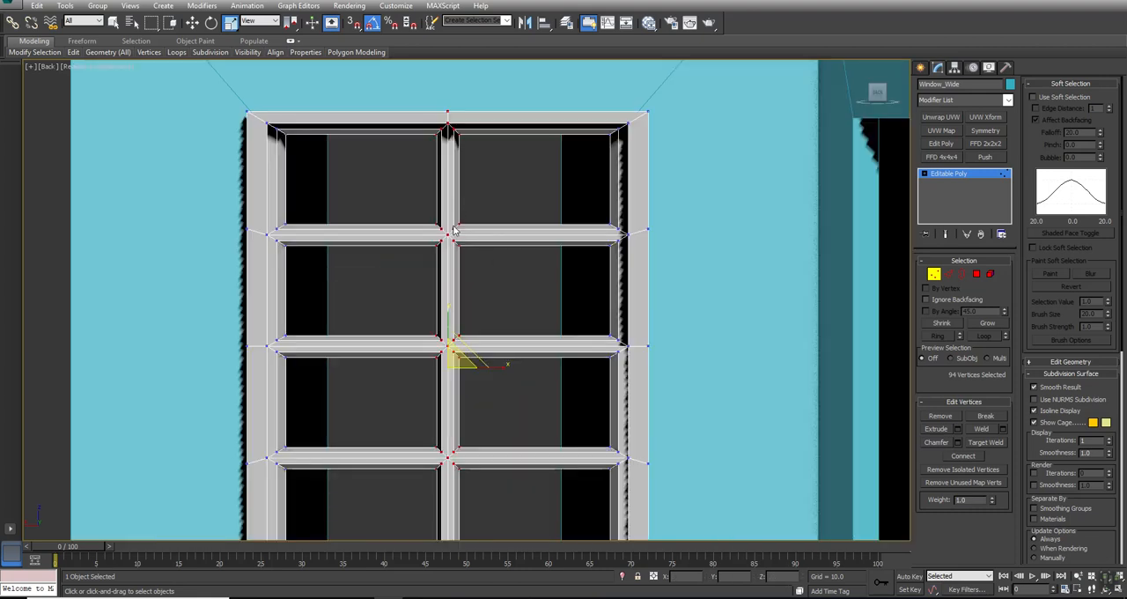
scroll(453, 229, up, 3)
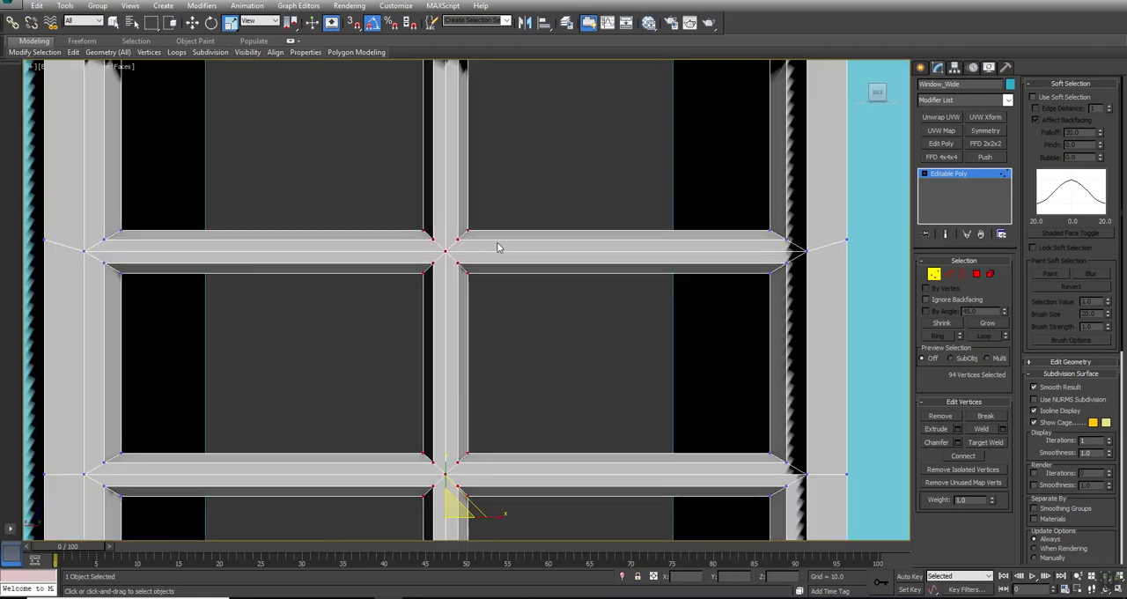
scroll(658, 271, down, 6)
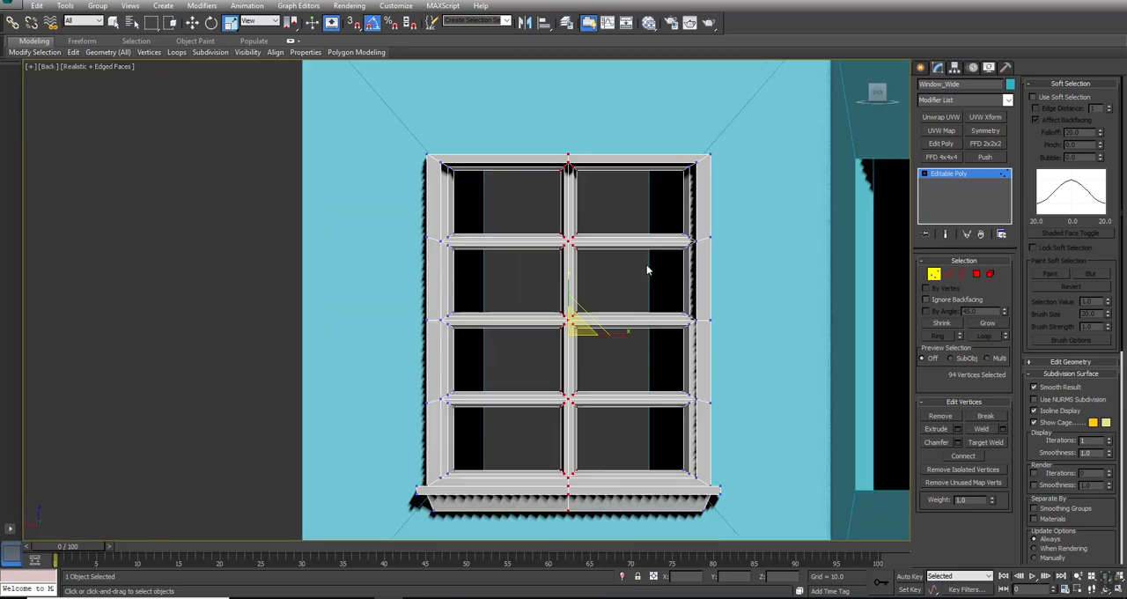
click(636, 364)
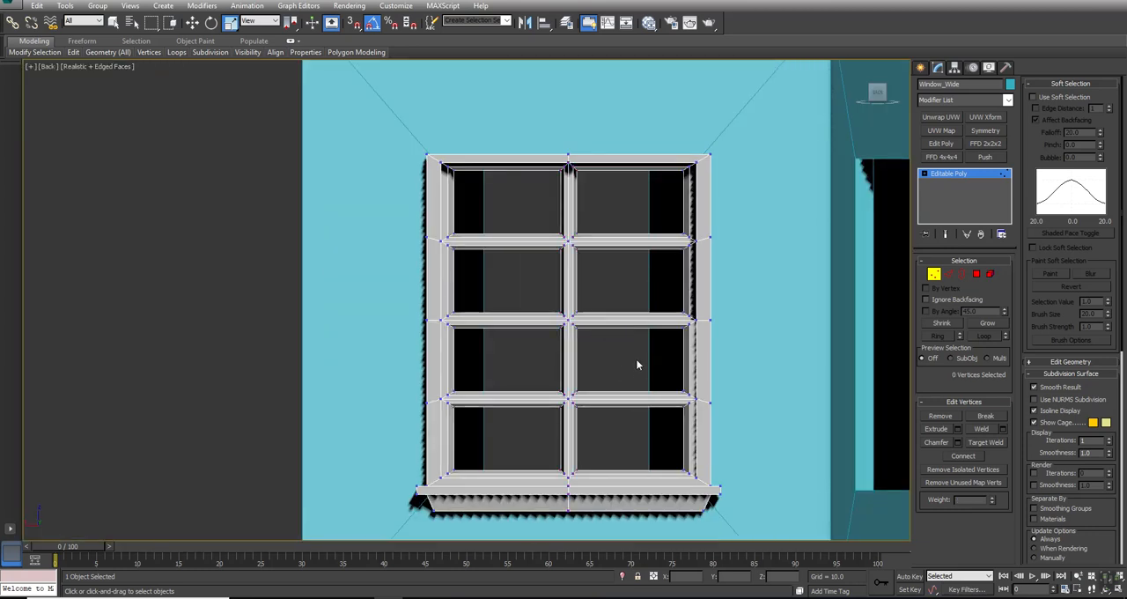
scroll(637, 363, down, 2)
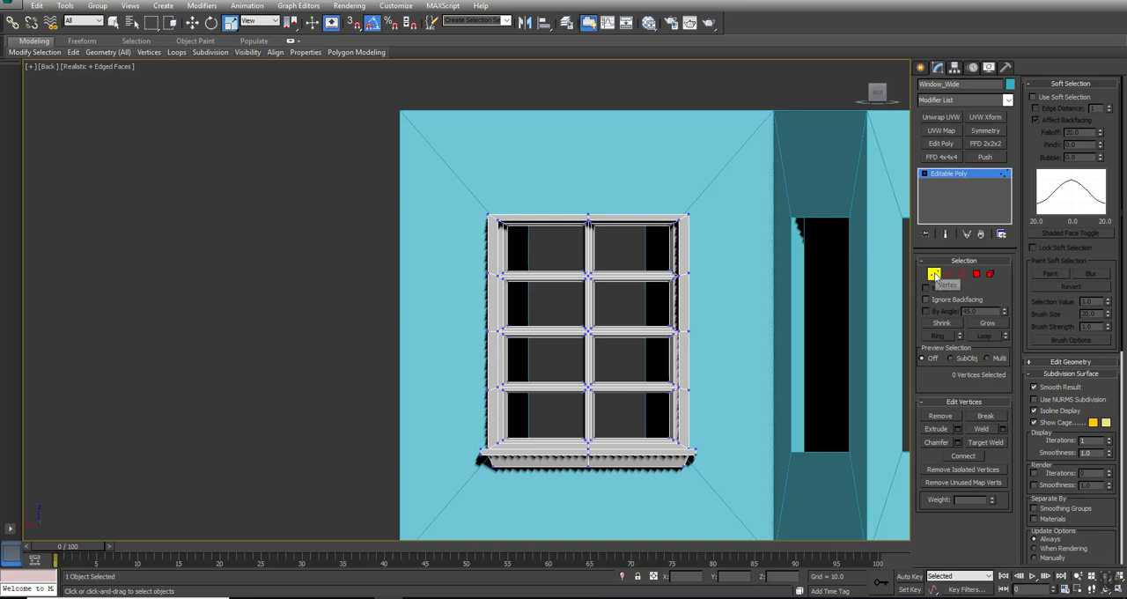
click(934, 274)
- Clone Window_Wide as an instance in the Top view
scroll(521, 239, down, 4)
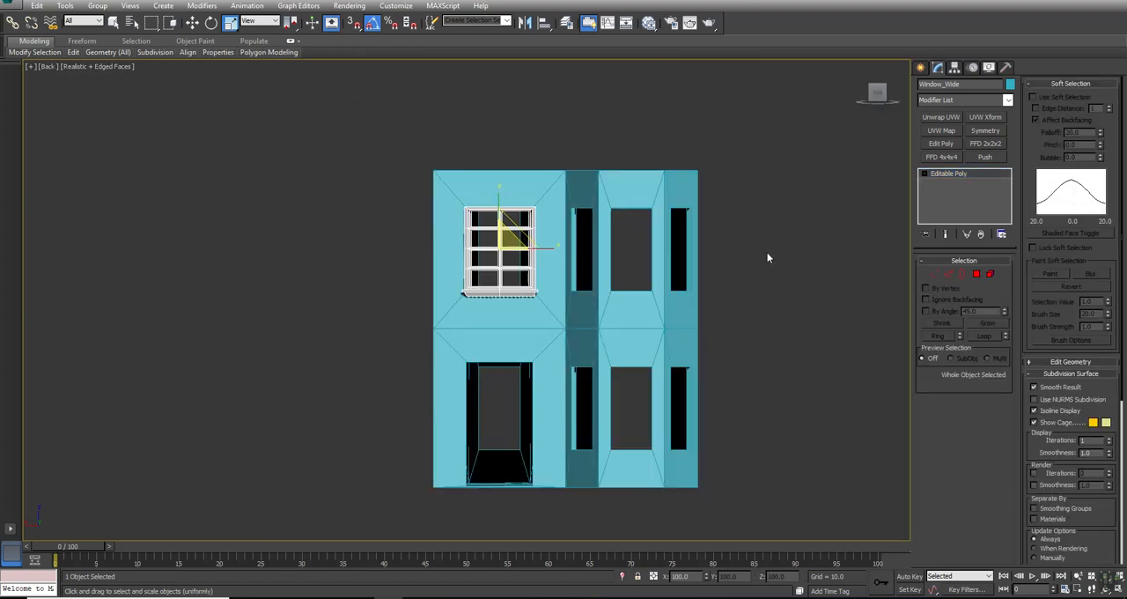
key(alt+w)
middle_drag(201, 190, 221, 201)
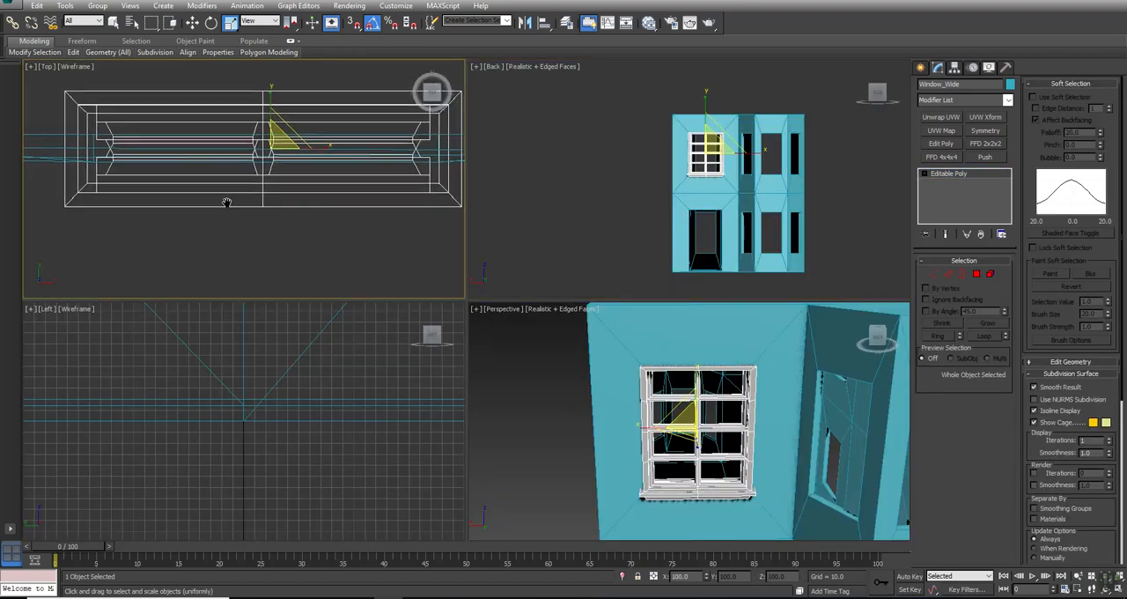
key(alt+w)
scroll(355, 201, down, 3)
middle_drag(360, 203, 425, 230)
scroll(424, 230, down, 3)
middle_drag(576, 314, 587, 168)
scroll(587, 167, down, 1)
key(w)
right_click(498, 121)
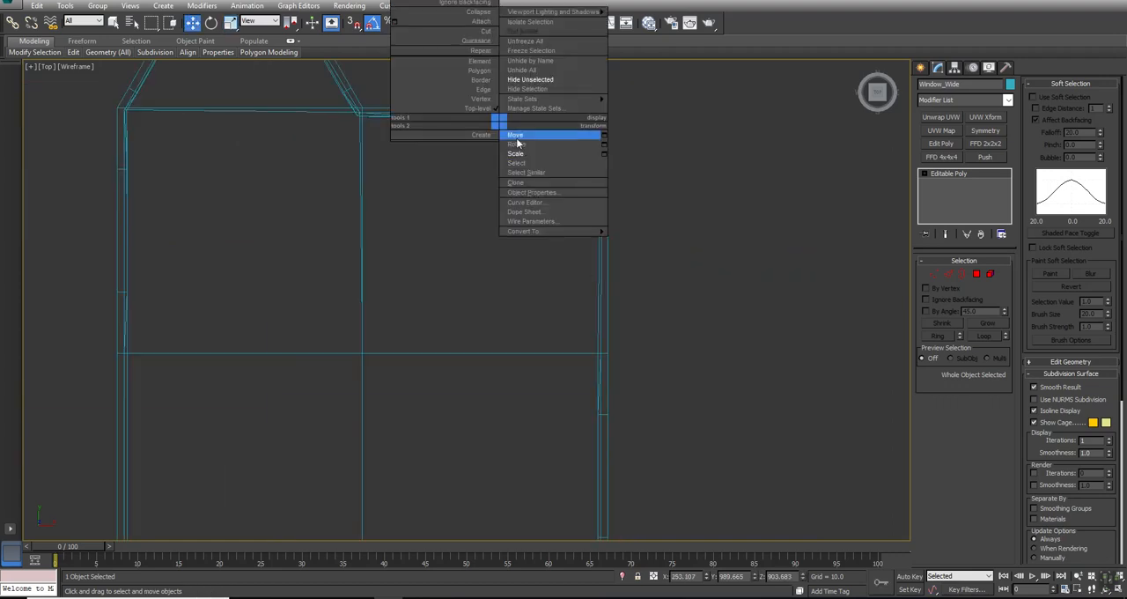
click(516, 182)
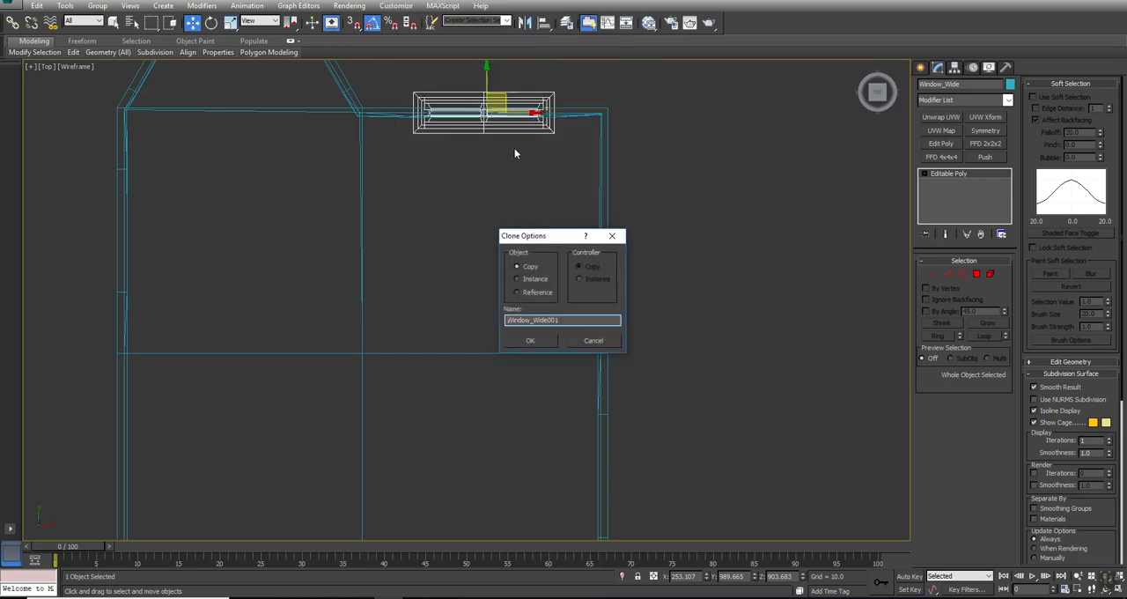
click(529, 280)
click(530, 340)
- Move the cloned window to the middle opening of the side wall and rotate it a quarter turn to line up with the wall
mouse_move(499, 91)
mouse_down()
mouse_move(658, 253)
mouse_move(635, 441)
mouse_up()
scroll(715, 396, down, 2)
middle_drag(716, 406, 672, 150)
scroll(616, 141, up, 4)
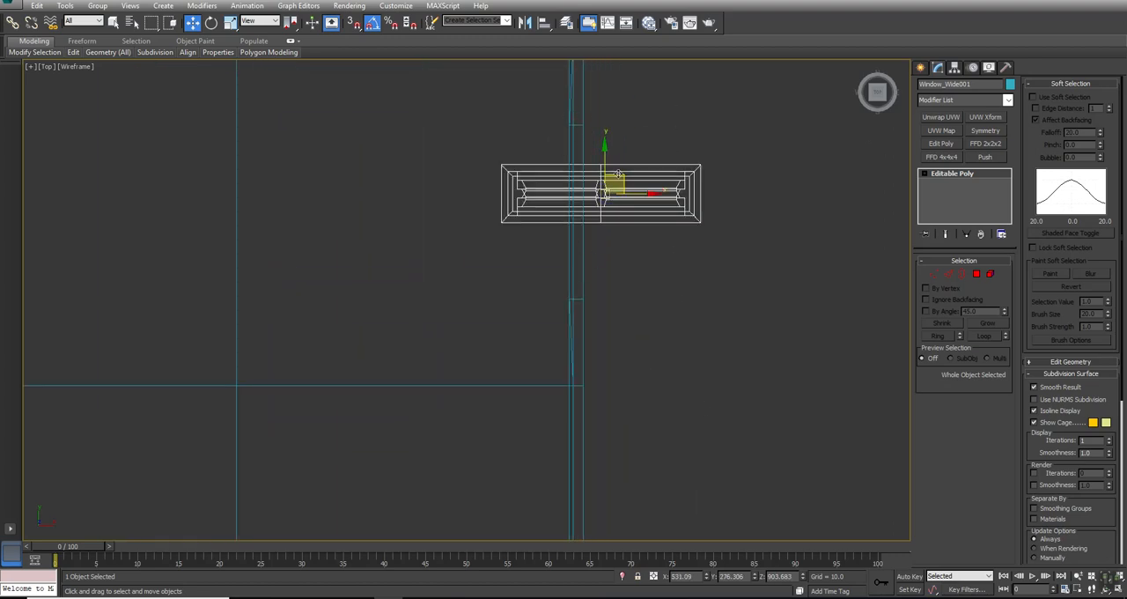
mouse_move(621, 176)
mouse_down()
mouse_move(591, 180)
mouse_move(617, 136)
mouse_move(642, 169)
mouse_up()
key(e)
key(w)
- Centre the rotated window in the wall thickness and its opening, at about X 490.7 and Y 245.6
scroll(616, 194, up, 4)
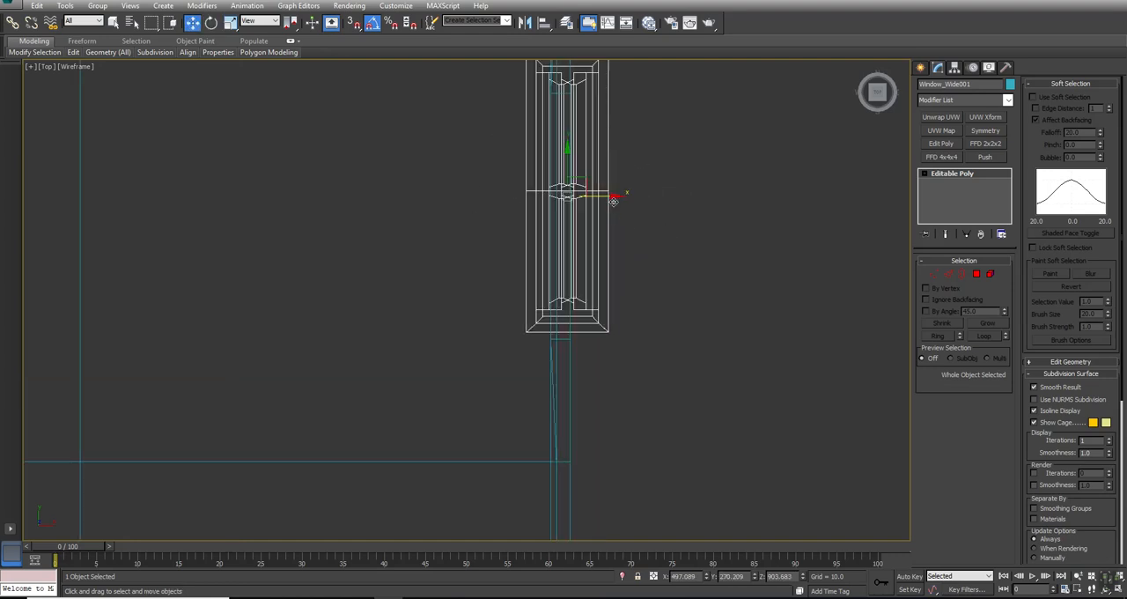
drag(584, 199, 572, 196)
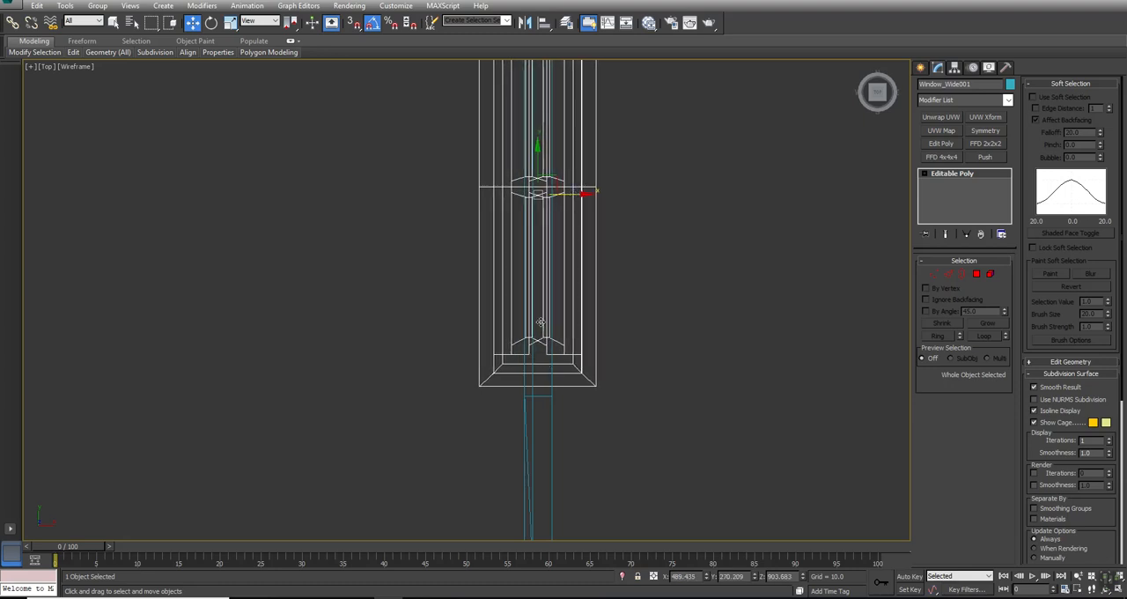
drag(575, 194, 579, 197)
drag(541, 157, 540, 196)
middle_drag(581, 161, 579, 247)
drag(538, 275, 538, 271)
- Clone the side window as an instance in the Perspective view and move it along Y to the other upper opening in that wall
key(alt+w)
scroll(696, 418, up, 5)
key(alt+w)
mouse_move(431, 334)
alt+middle_down()
mouse_move(546, 317)
mouse_move(704, 314)
mouse_move(476, 330)
alt+middle_up()
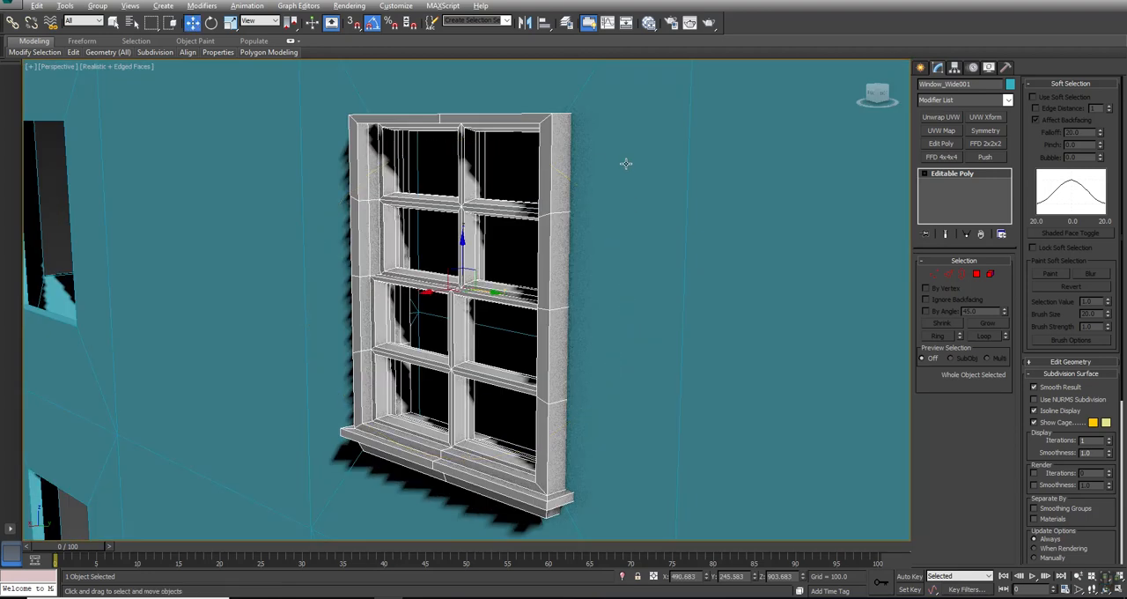
key(w)
scroll(528, 220, down, 5)
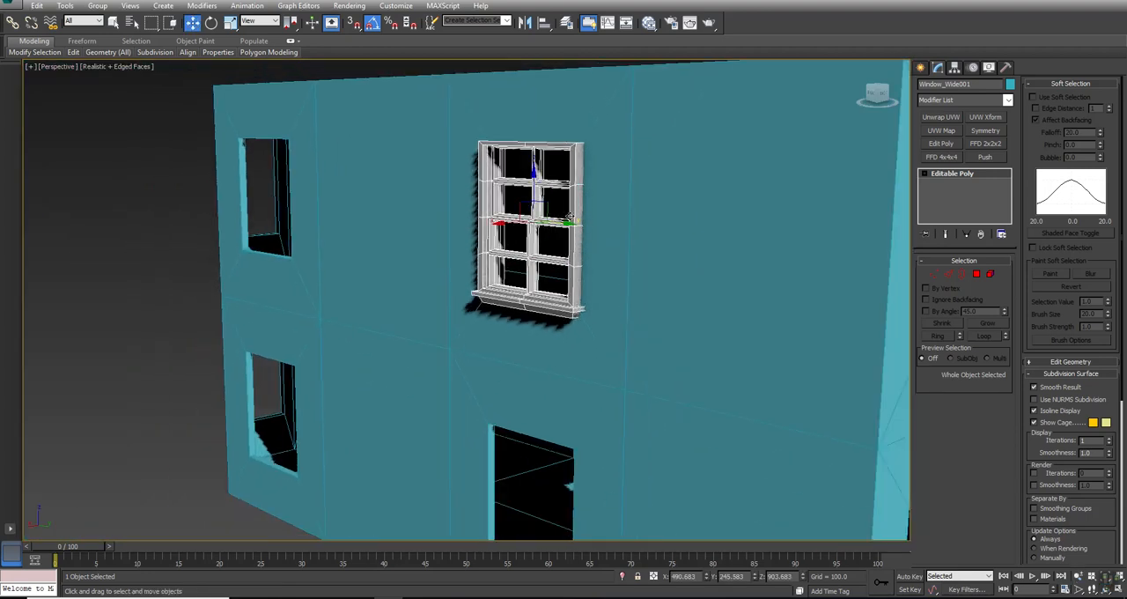
right_click(570, 217)
click(598, 273)
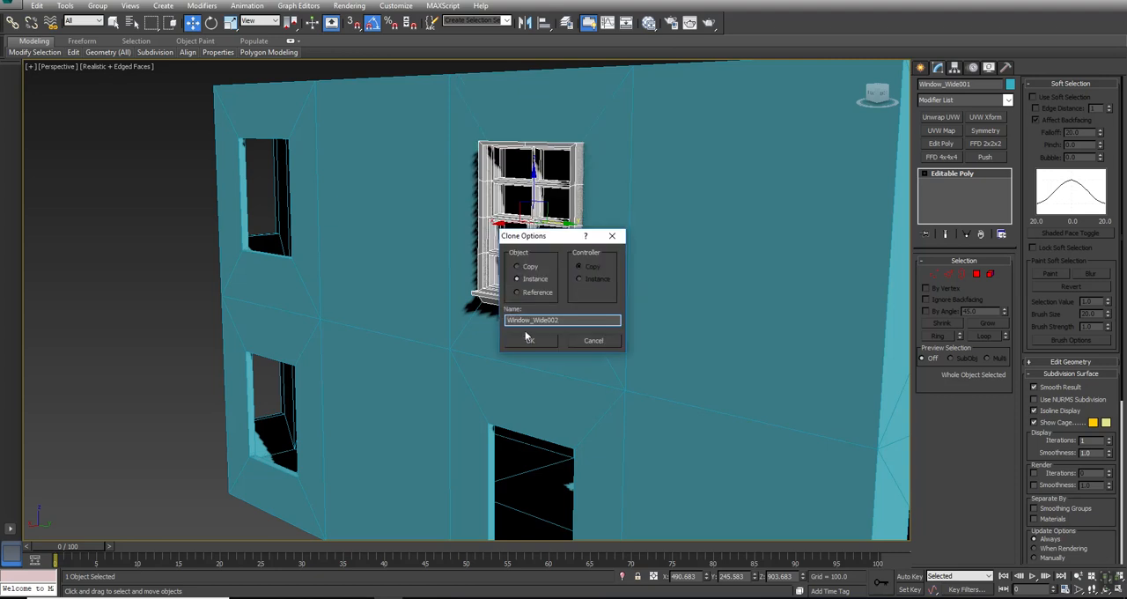
click(531, 340)
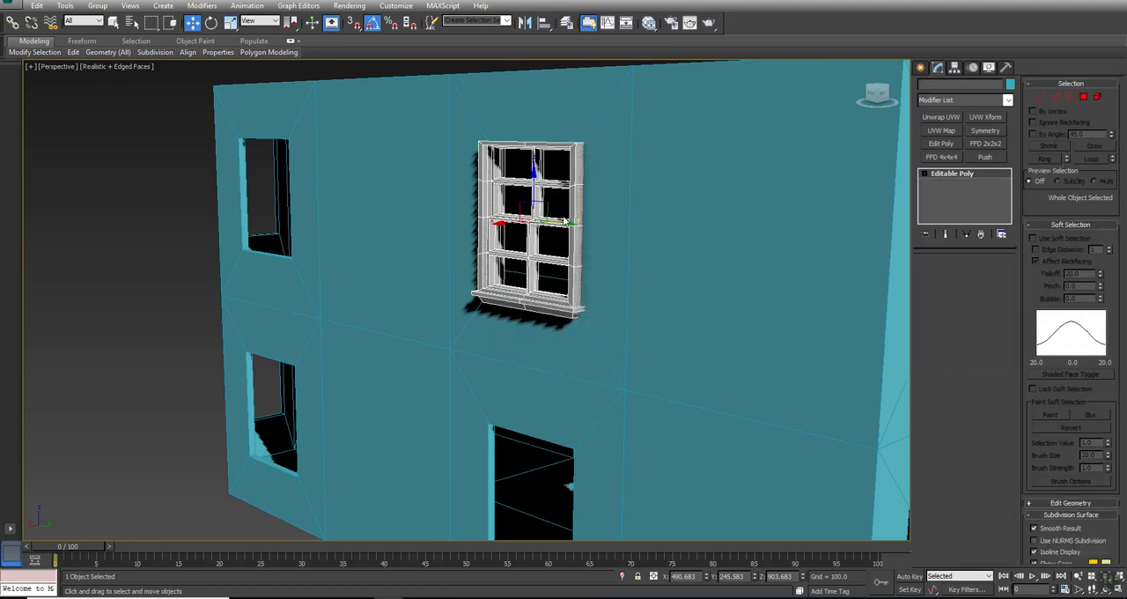
mouse_move(562, 217)
mouse_down()
mouse_move(286, 188)
mouse_move(295, 185)
mouse_up()
- Fine-position the second side window in its opening in the Top view, at about Y -755.4
right_click(339, 176)
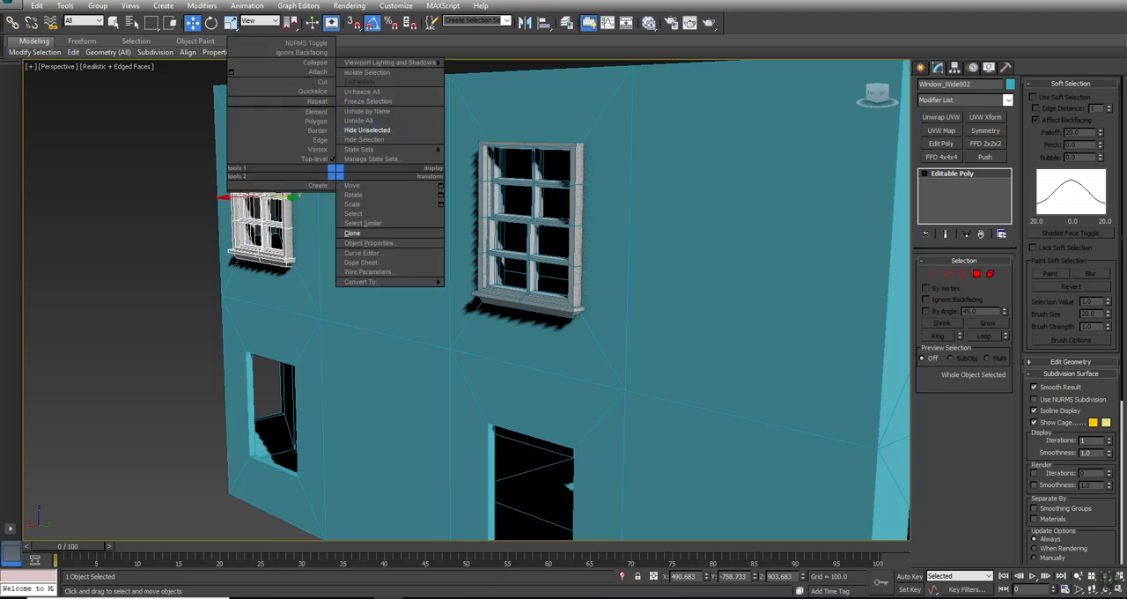
click(353, 233)
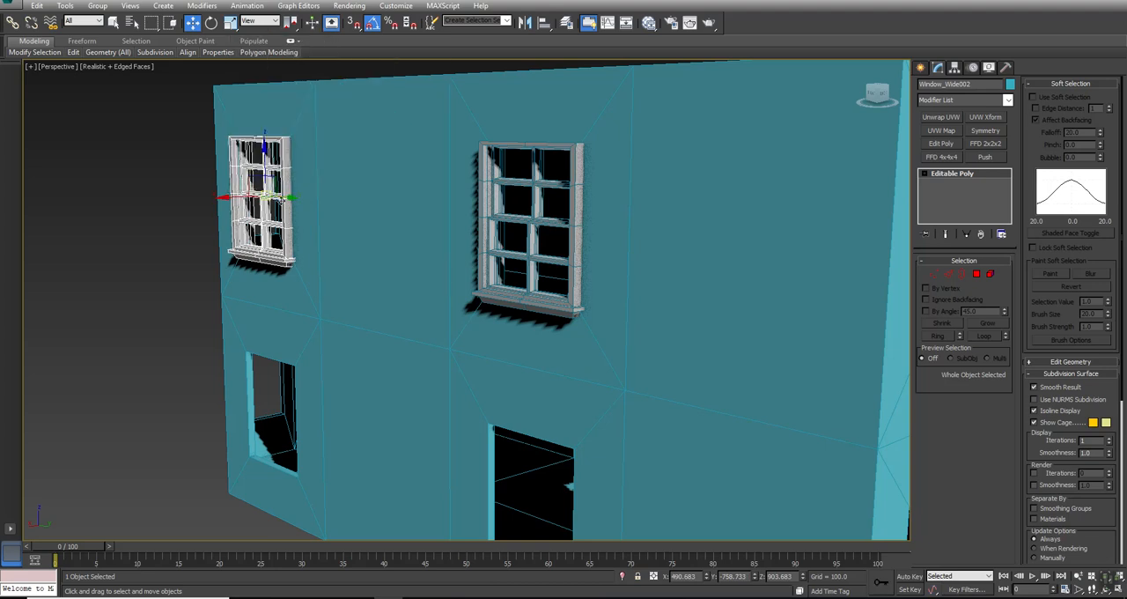
key(alt+w)
right_click(325, 164)
key(alt+w)
mouse_move(503, 195)
middle_down()
mouse_move(566, 156)
mouse_move(519, 203)
middle_up()
drag(507, 255, 501, 239)
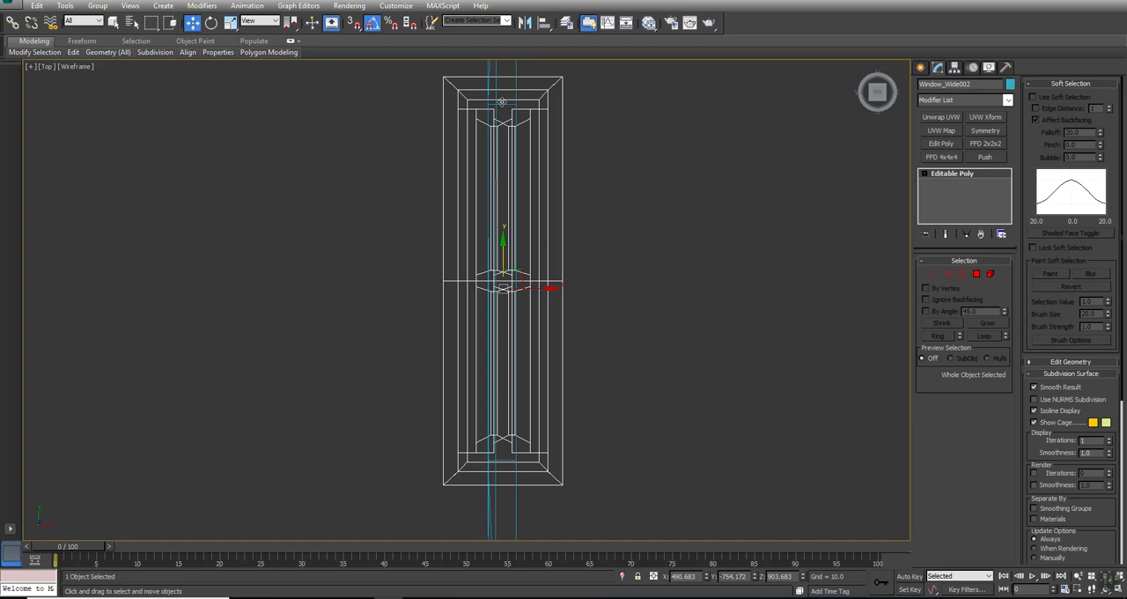
drag(502, 243, 504, 244)
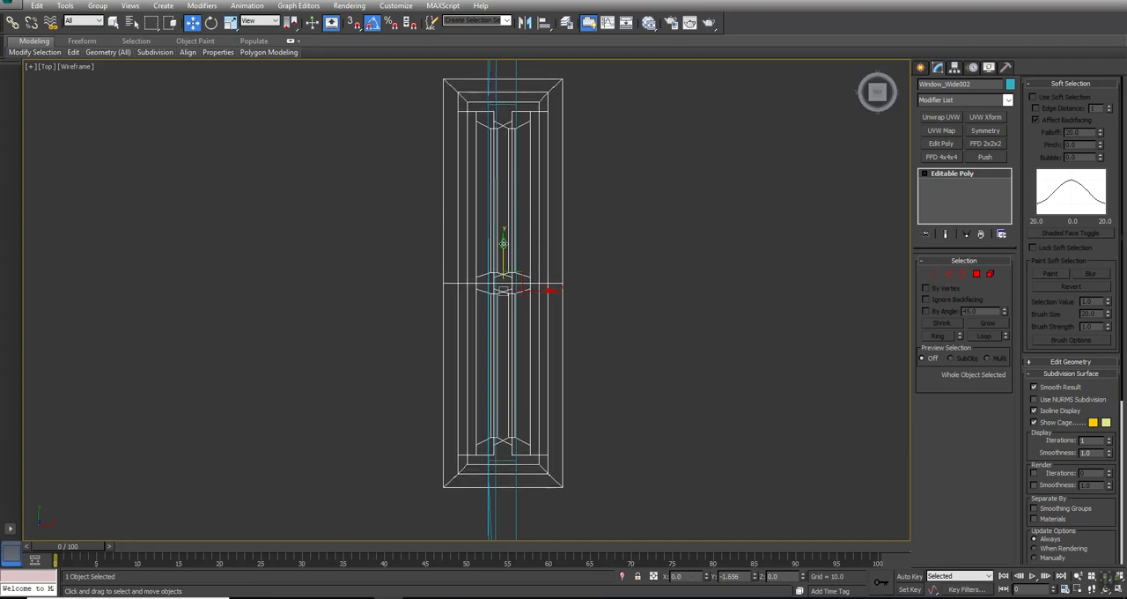
- Select all three wide windows in the Top view and clone them as instances
scroll(504, 244, down, 10)
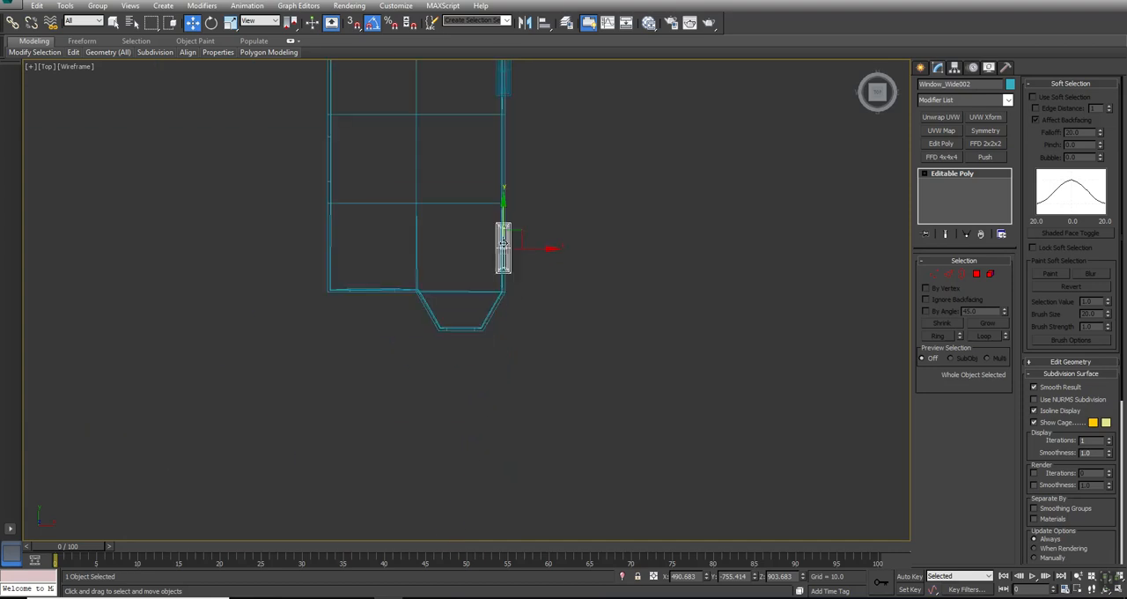
middle_drag(553, 169, 562, 280)
scroll(560, 277, down, 3)
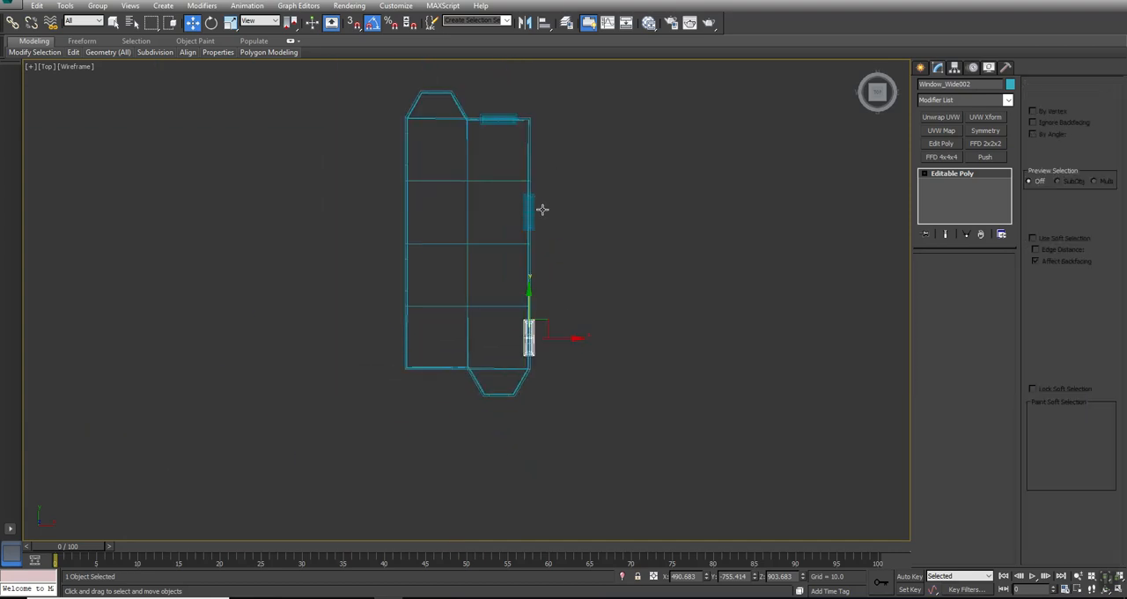
ctrl+click(543, 211)
ctrl+click(504, 115)
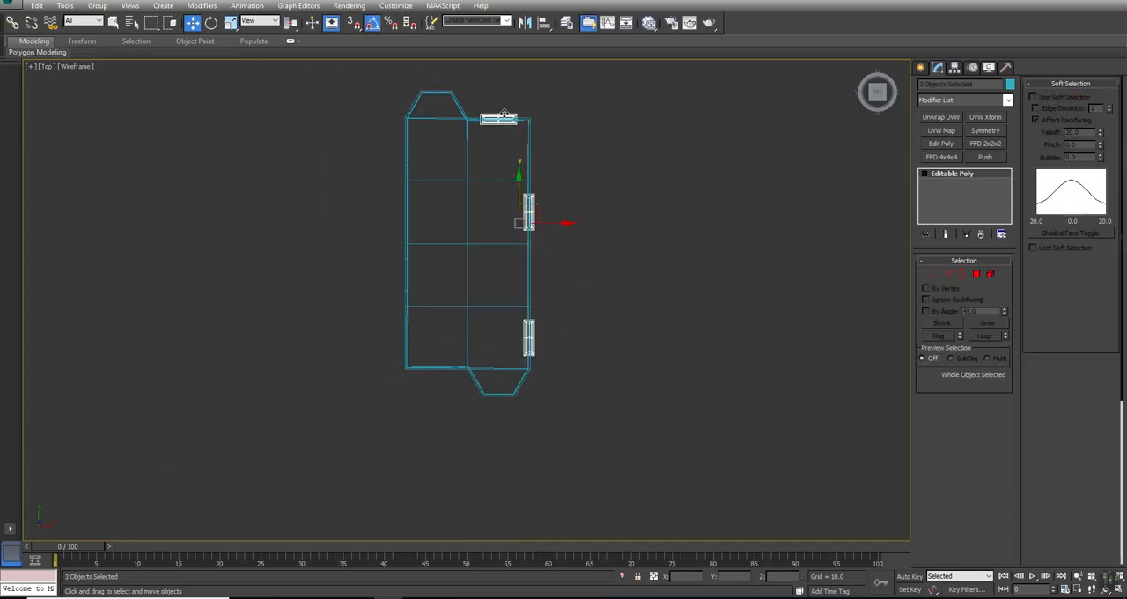
right_click(508, 117)
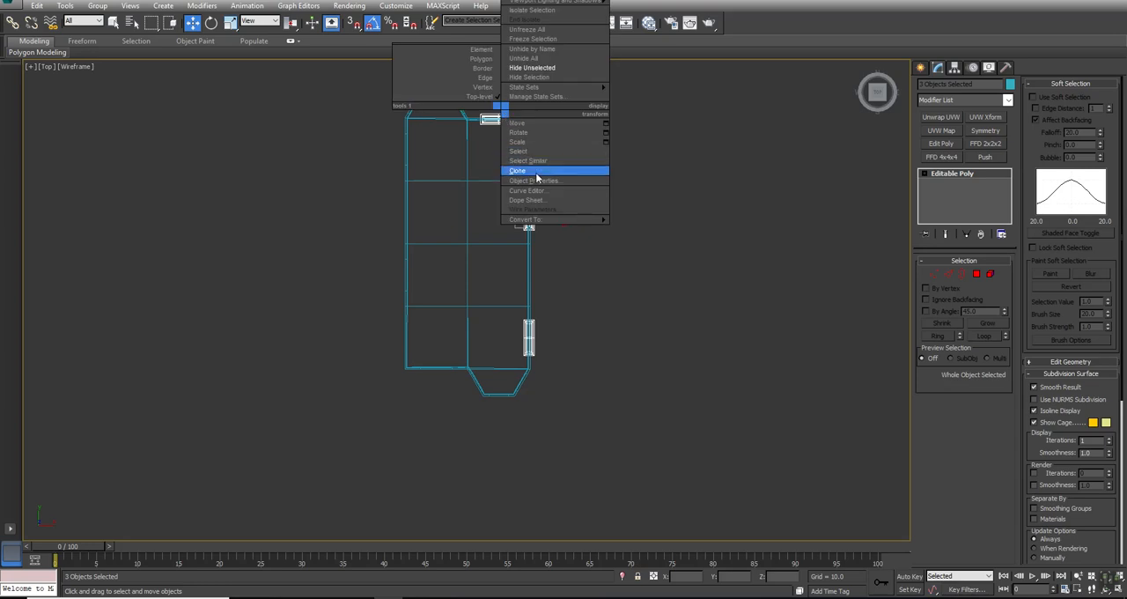
click(535, 172)
click(520, 343)
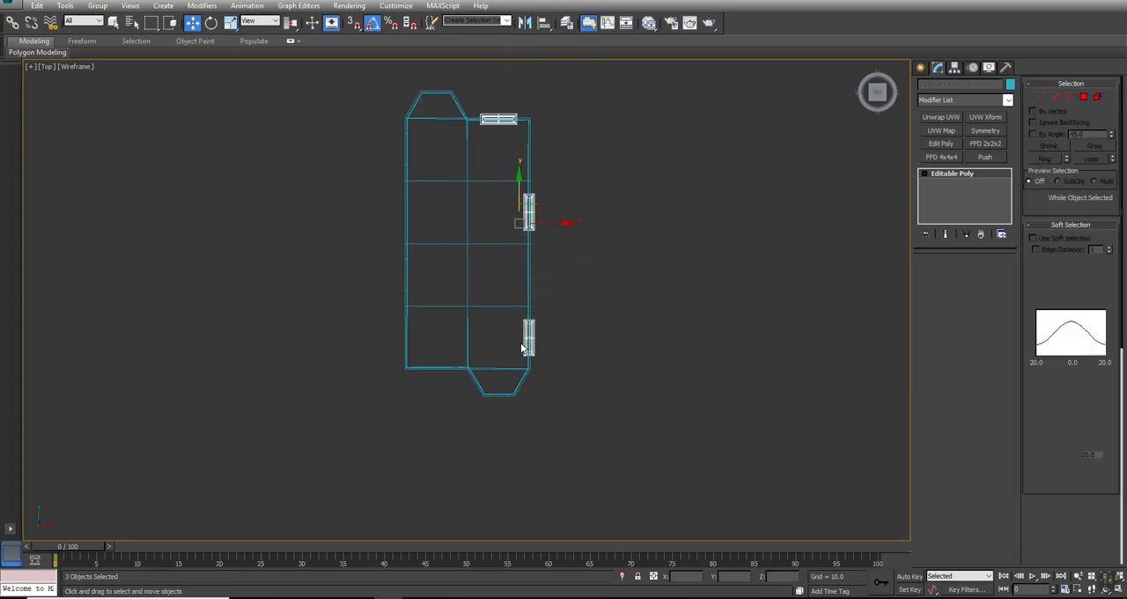
- Rotate the three cloned windows by a half turn and move them to the openings on the opposite walls
key(e)
drag(527, 180, 630, 204)
key(w)
drag(536, 208, 428, 258)
- Shift the three cloned windows along X and Y until they sit centred in the wall thickness and openings
scroll(429, 258, up, 4)
scroll(402, 268, up, 4)
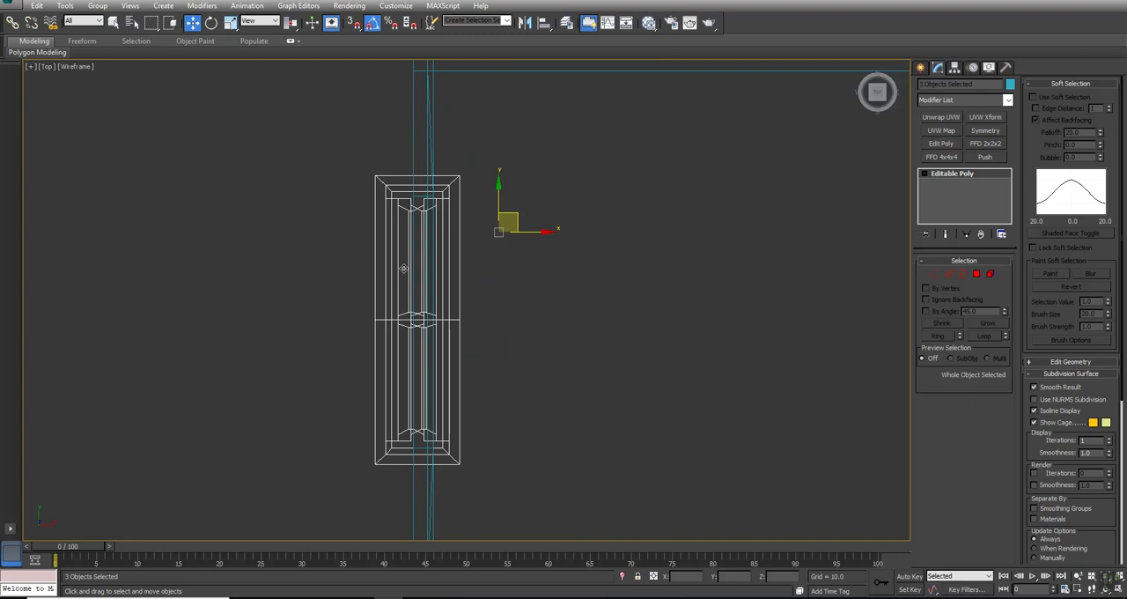
scroll(444, 239, up, 2)
drag(585, 231, 598, 233)
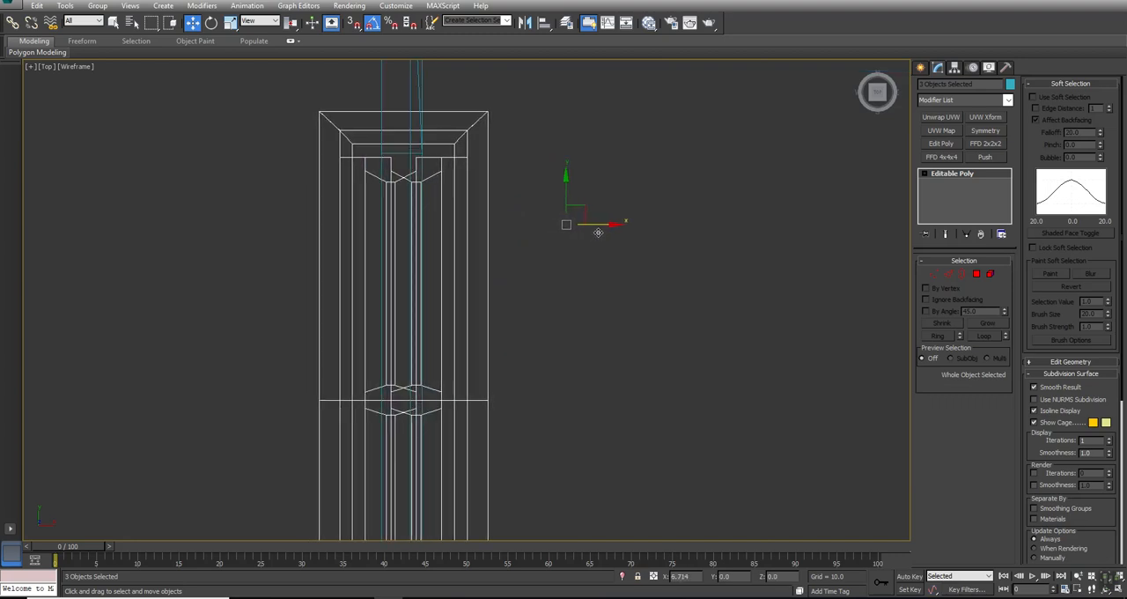
middle_drag(507, 350, 530, 240)
scroll(530, 240, down, 2)
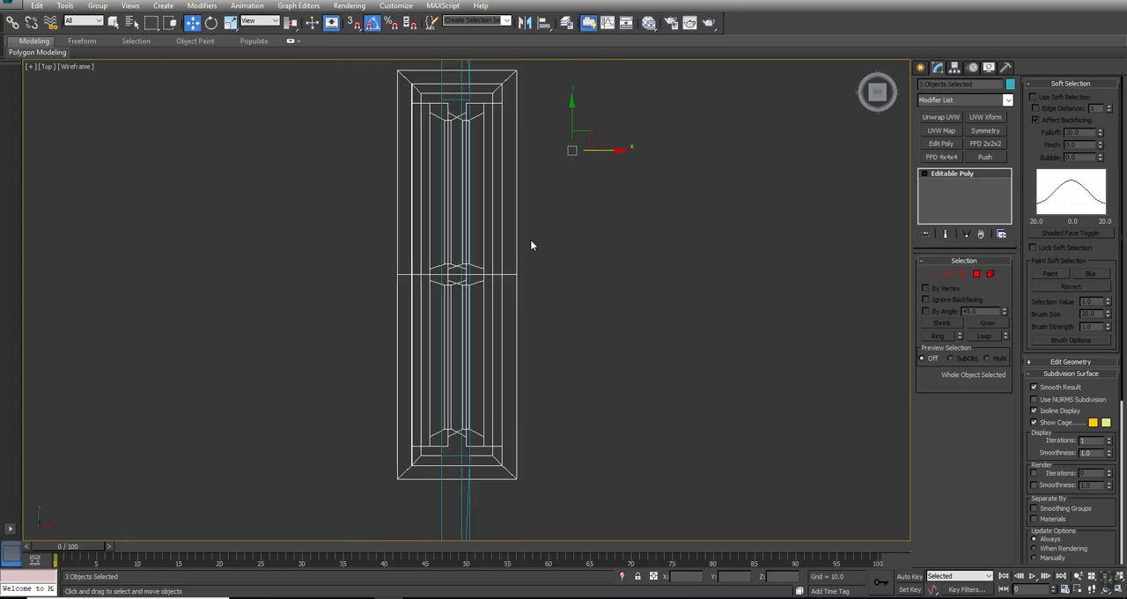
drag(572, 111, 572, 115)
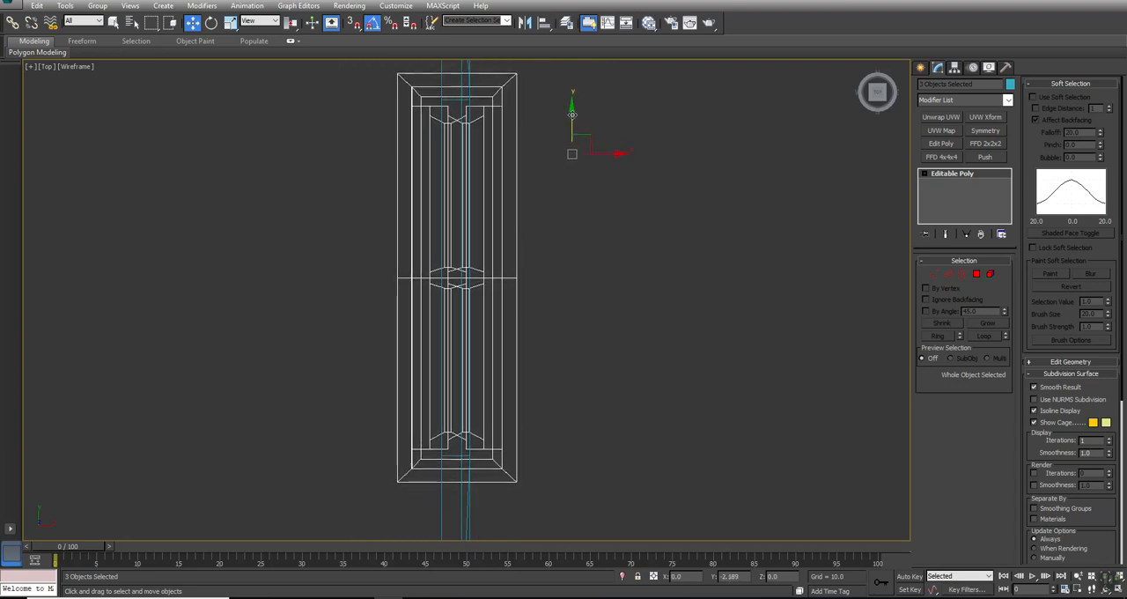
key(alt+w)
right_click(661, 231)
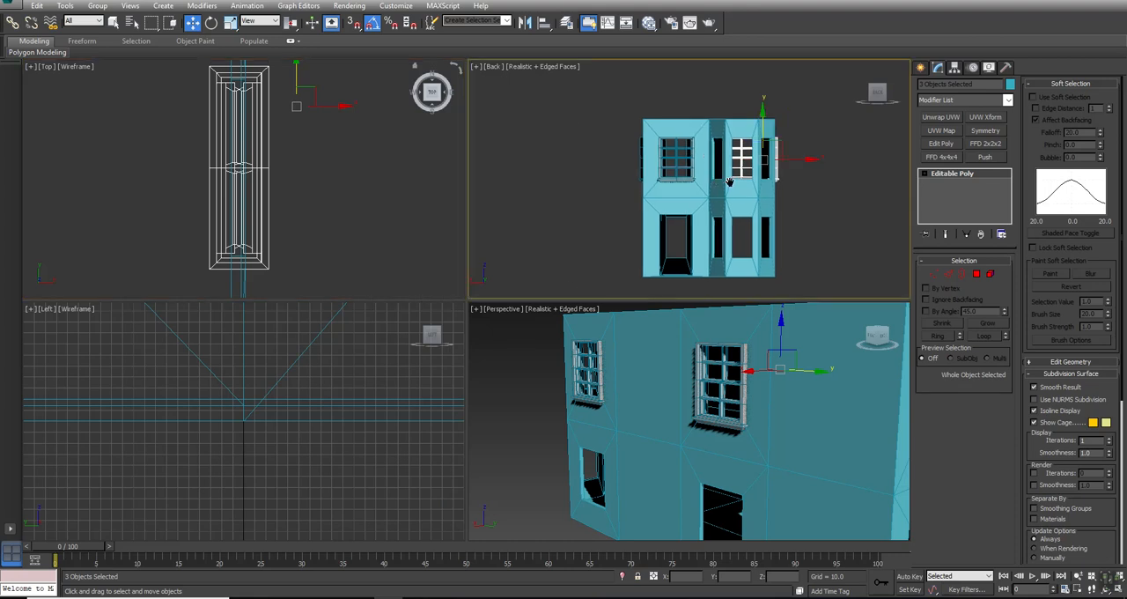
- Inspect the cloned windows in their wall openings from an orbited view of the house and clear the selection
key(alt+w)
key(z)
alt+middle_drag(558, 338, 403, 347)
scroll(420, 350, down, 5)
middle_drag(575, 327, 514, 239)
alt+middle_drag(422, 269, 588, 286)
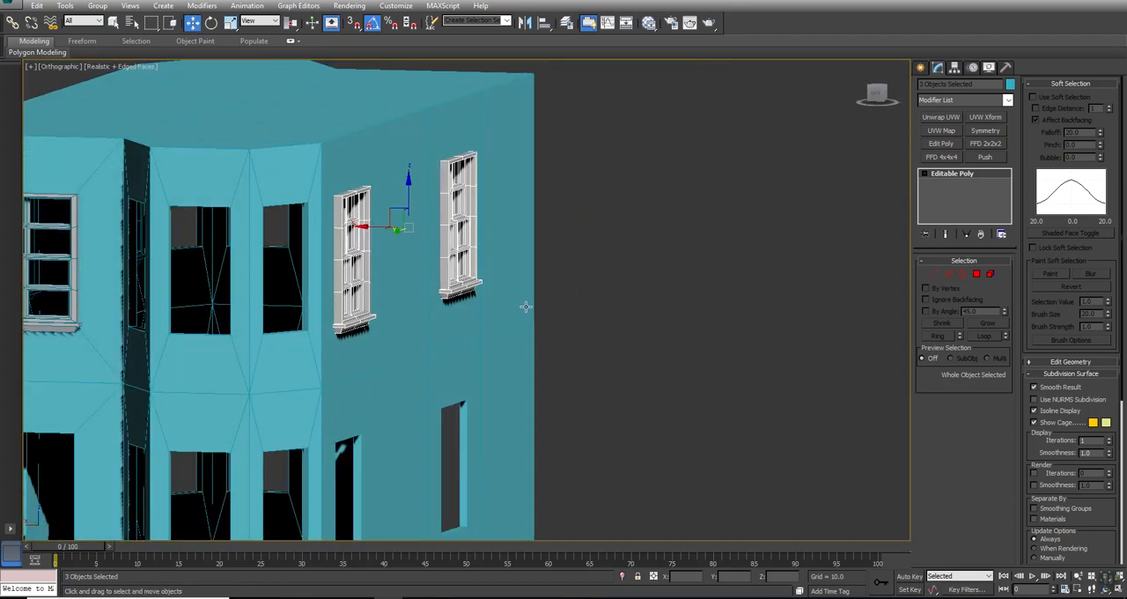
middle_drag(460, 211, 504, 201)
scroll(493, 183, down, 4)
click(713, 285)
key(alt+w)
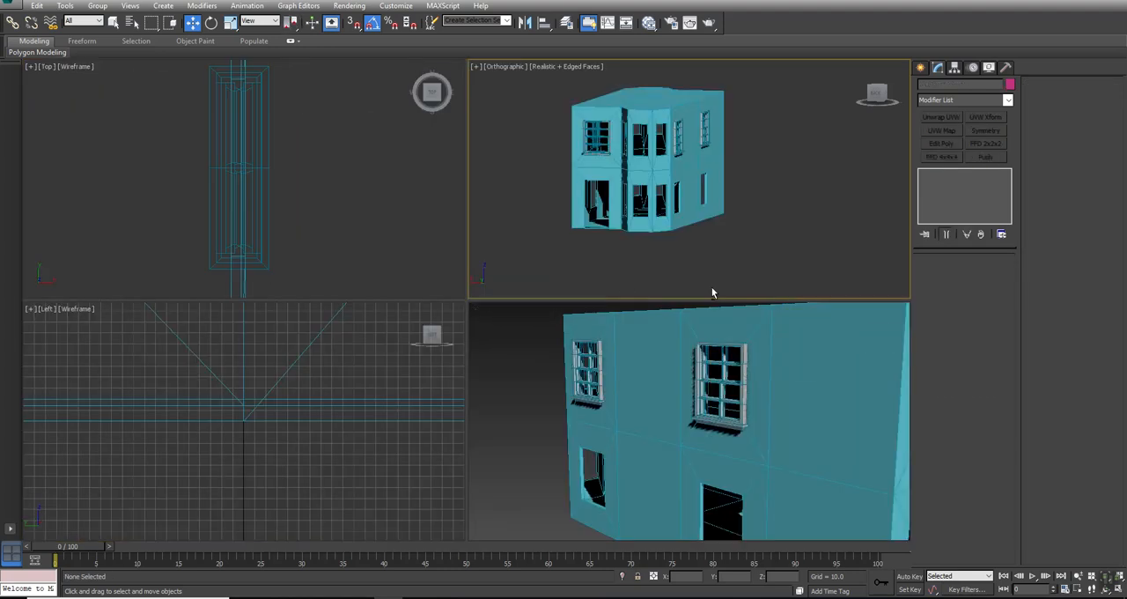
- Select the six upper-floor wide windows in the Left view and clone them down to the lower-floor openings as instances
click(363, 396)
key(alt+w)
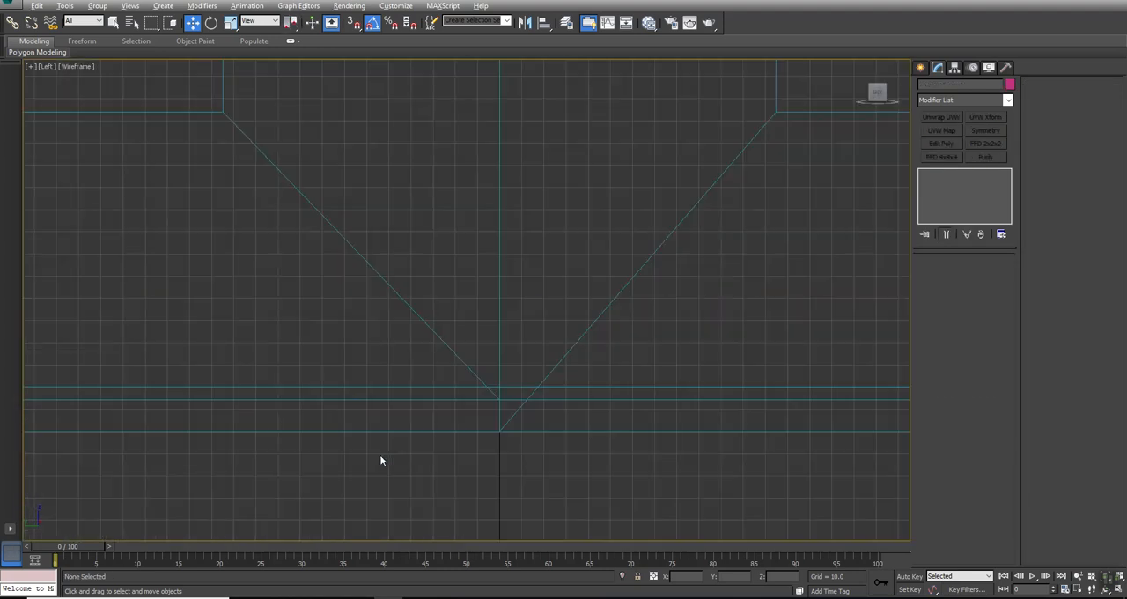
key(z)
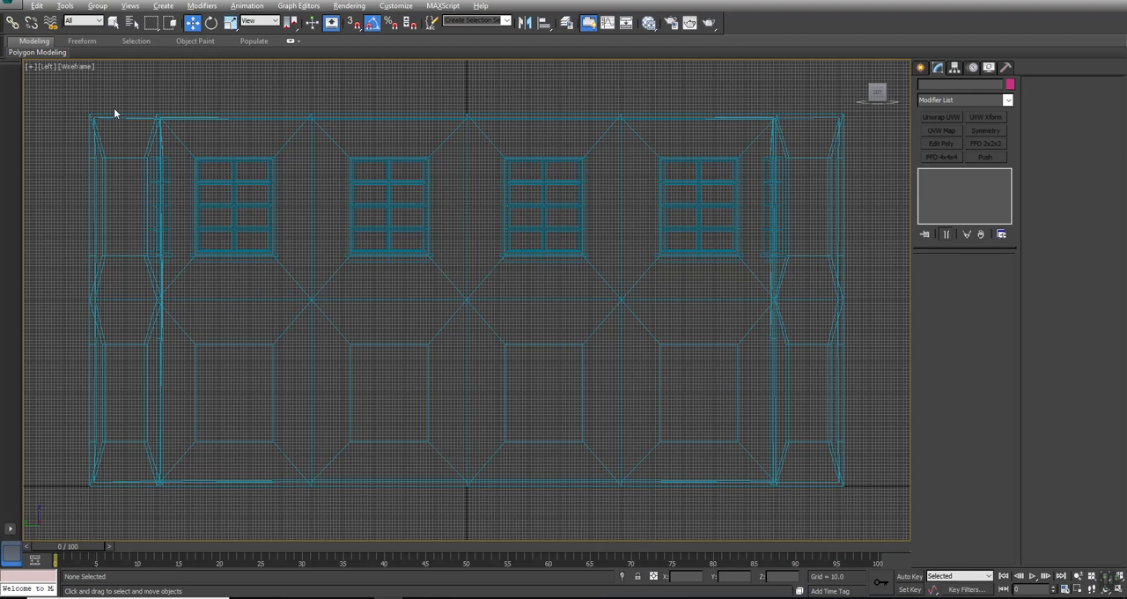
key(g)
drag(902, 370, 898, 366)
ctrl+drag(860, 294, 705, 332)
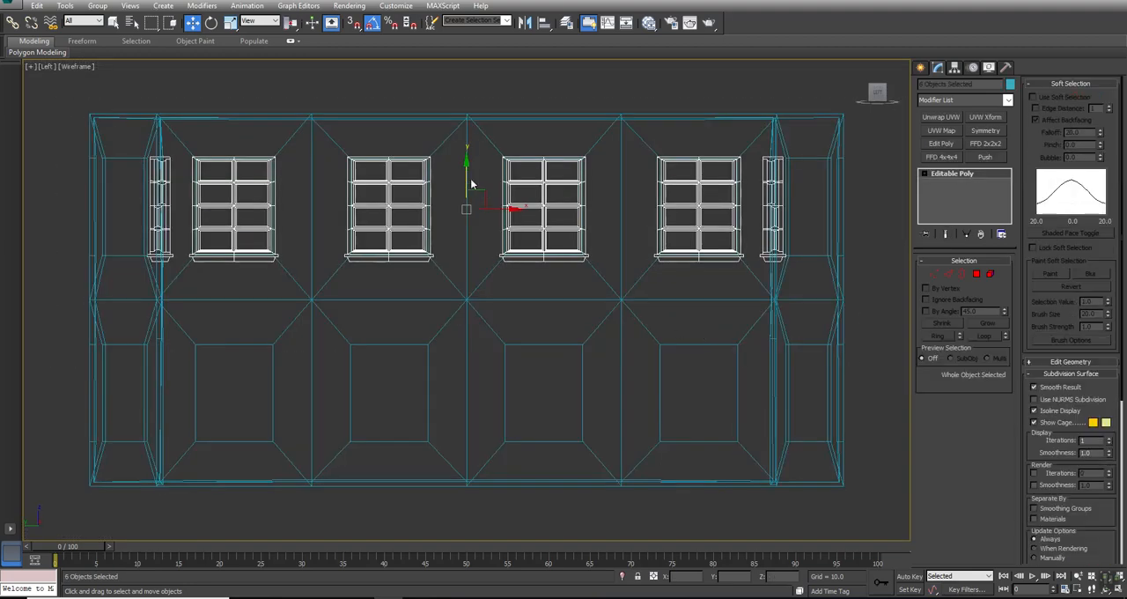
shift+drag(467, 173, 462, 359)
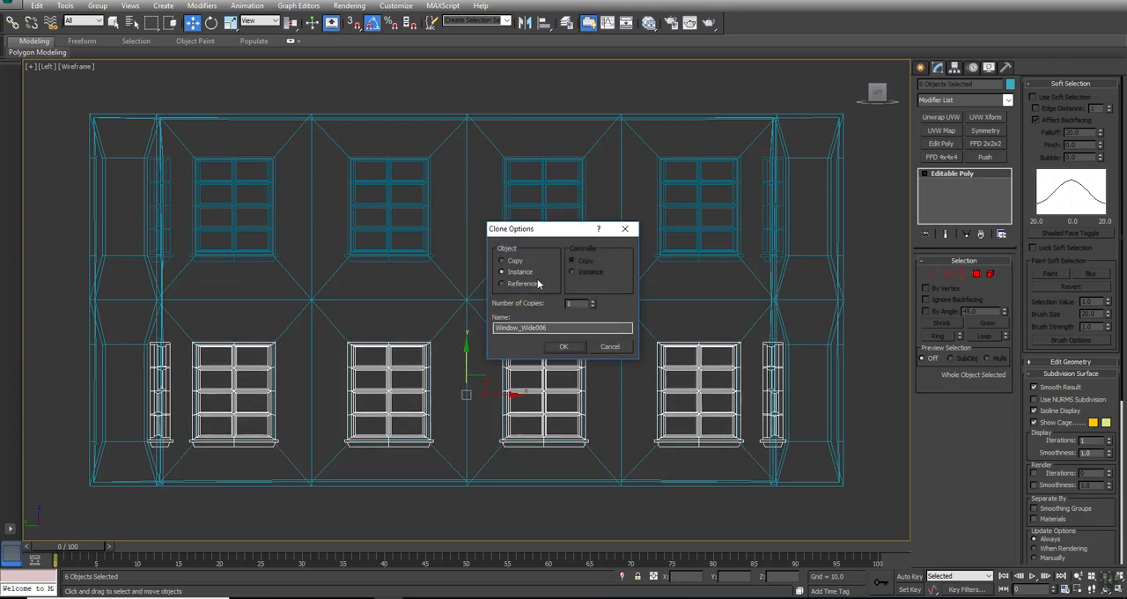
click(572, 347)
- Fine-position the six cloned lower-floor windows vertically so they line up with their openings
scroll(459, 321, up, 4)
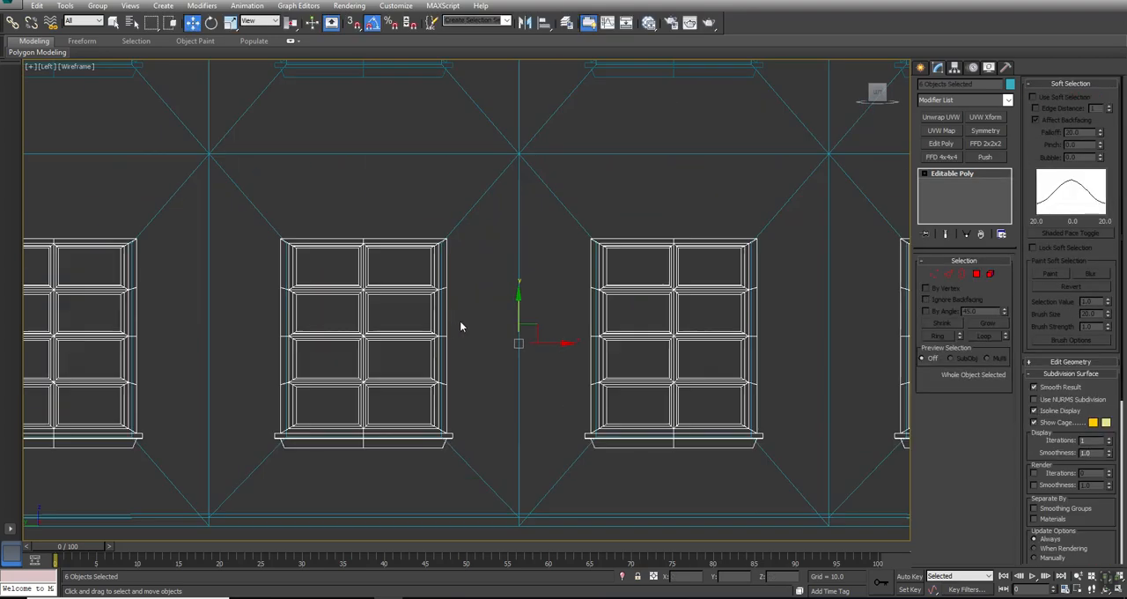
scroll(488, 310, up, 5)
drag(577, 370, 577, 376)
scroll(434, 420, down, 5)
middle_drag(443, 441, 503, 261)
scroll(504, 260, down, 5)
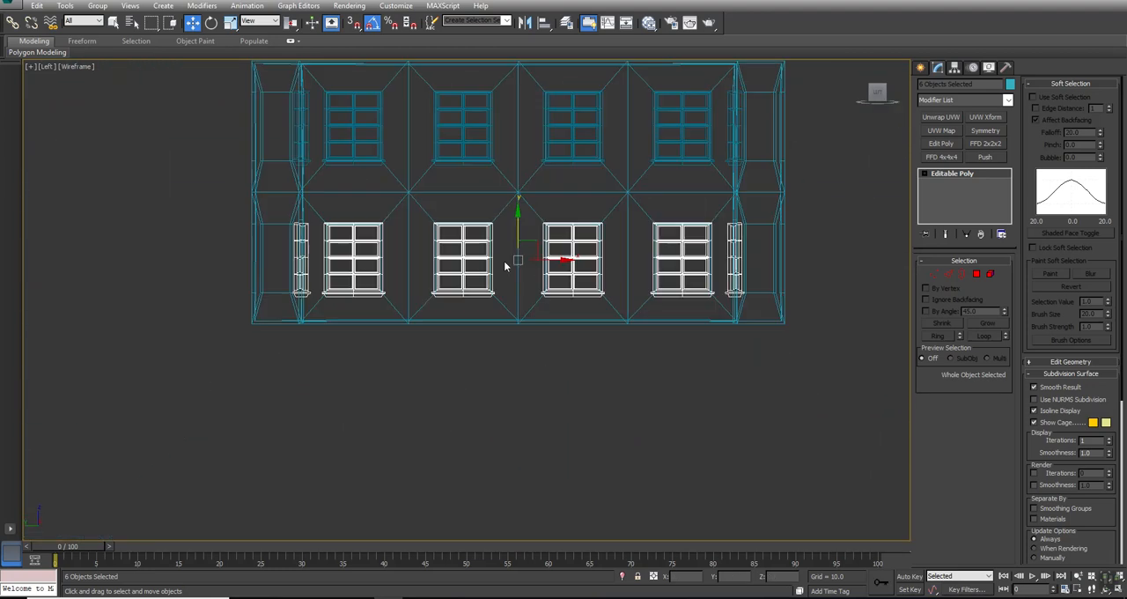
- Clear the selection and unhide all objects in the scene
click(551, 366)
key(alt+w)
middle_drag(568, 440, 528, 379)
key(alt+w)
scroll(571, 402, down, 3)
right_click(876, 225)
click(880, 175)
middle_drag(879, 184, 630, 305)
scroll(630, 304, down, 4)
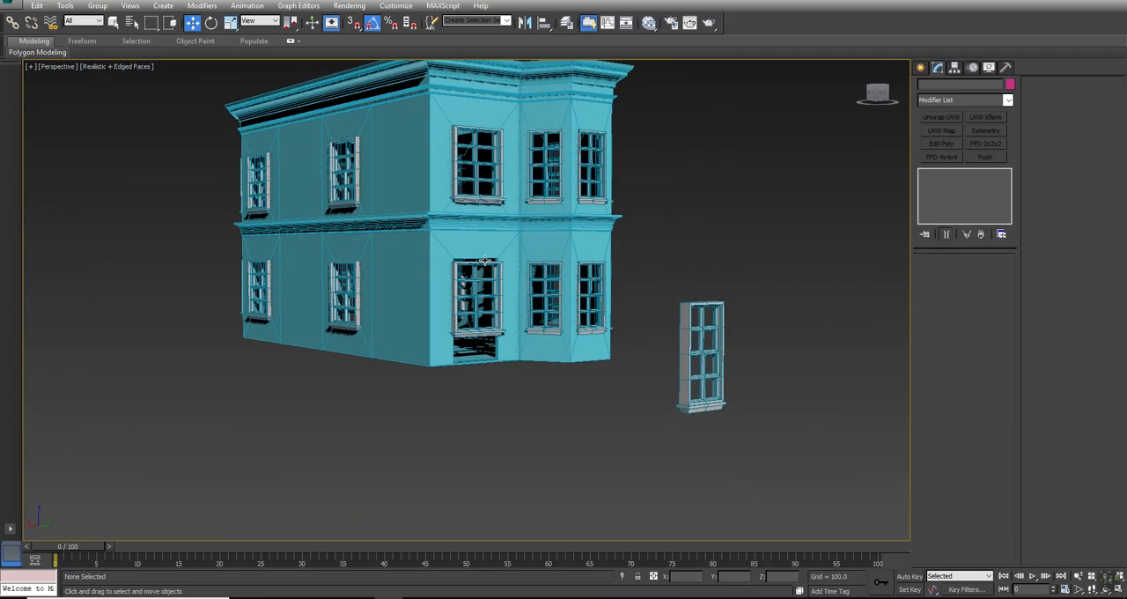
- Select the wide window placed in the ground-floor doorway opening beside the bay and frame it in the Perspective view
click(476, 264)
key(z)
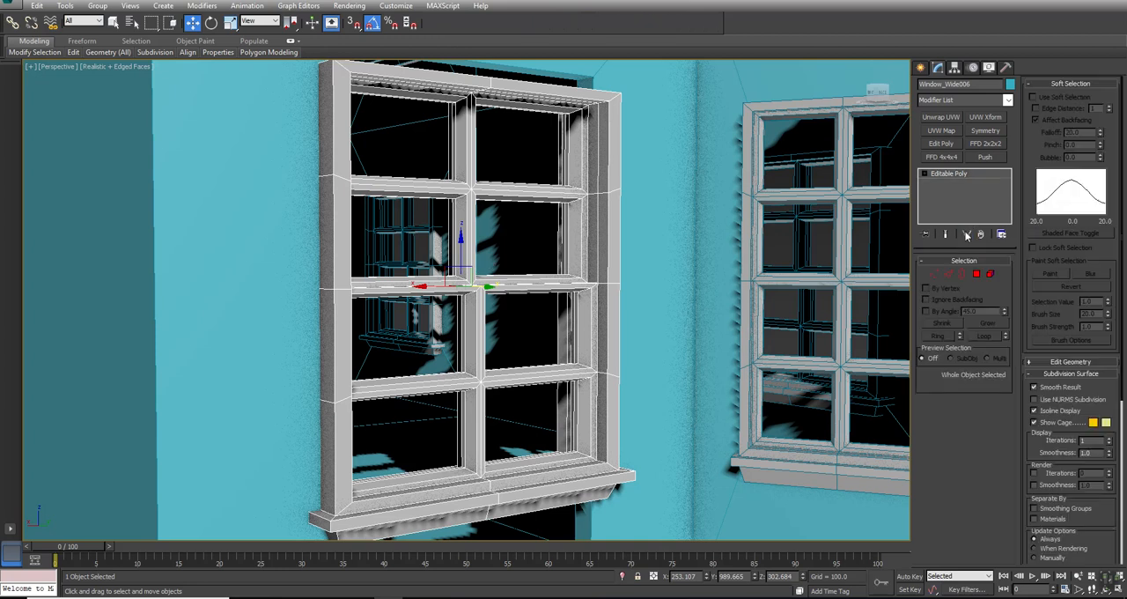
middle_drag(497, 434, 456, 415)
scroll(496, 418, down, 3)
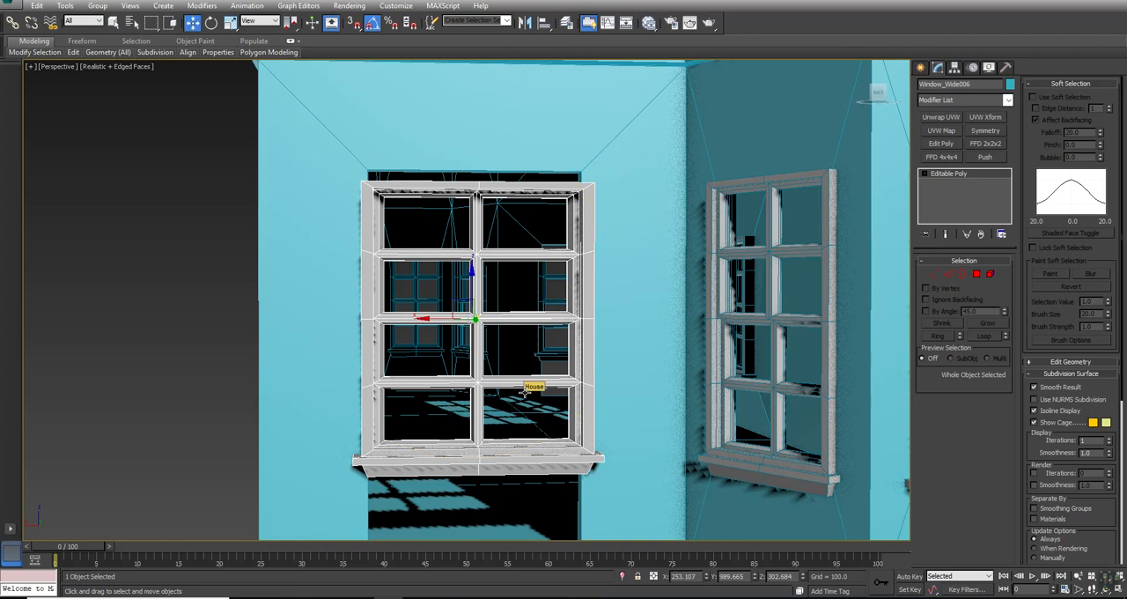
click(976, 274)
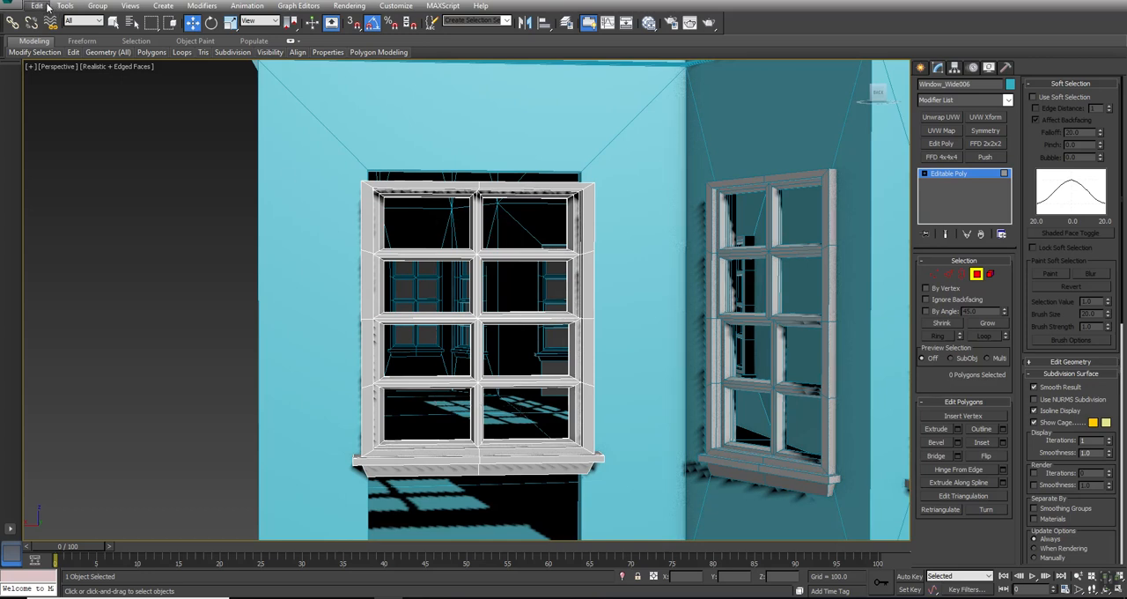
mouse_move(74, 53)
key(4)
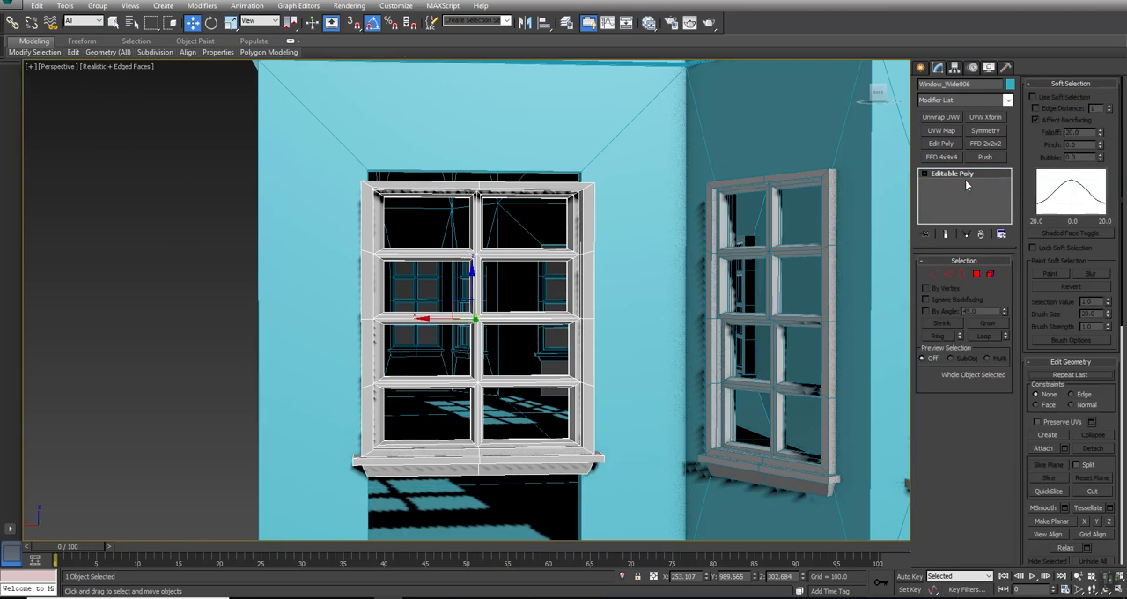
- Add the opposite doorway's window to the selection and make the pair unique from the other instances but not from each other
ctrl+click(546, 277)
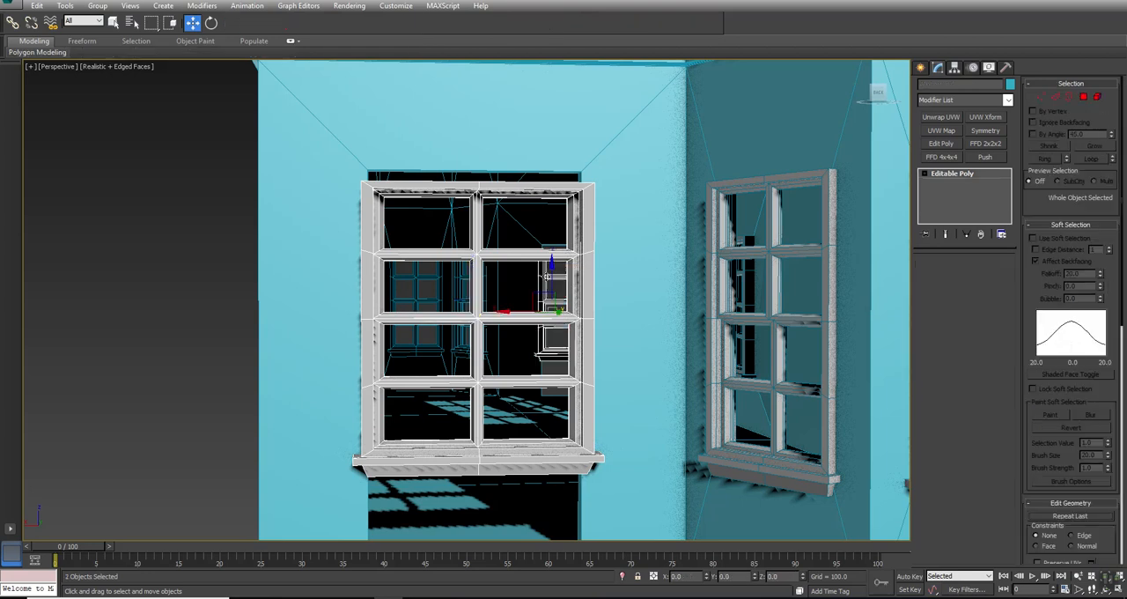
alt+middle_drag(546, 276, 598, 303)
alt+middle_drag(204, 254, 339, 298)
key(w)
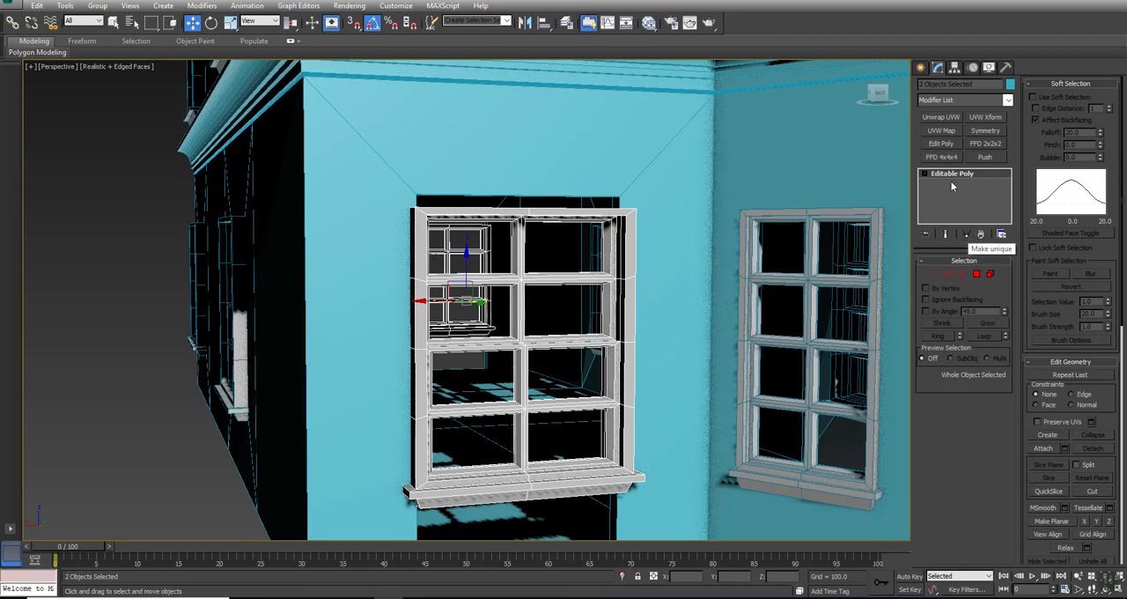
click(966, 235)
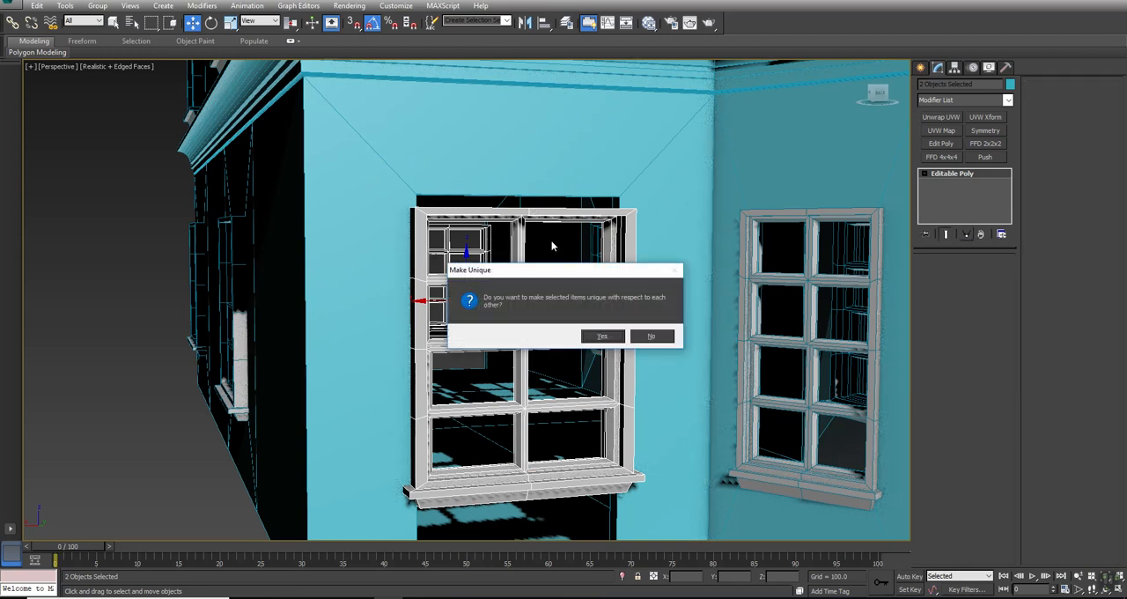
click(649, 337)
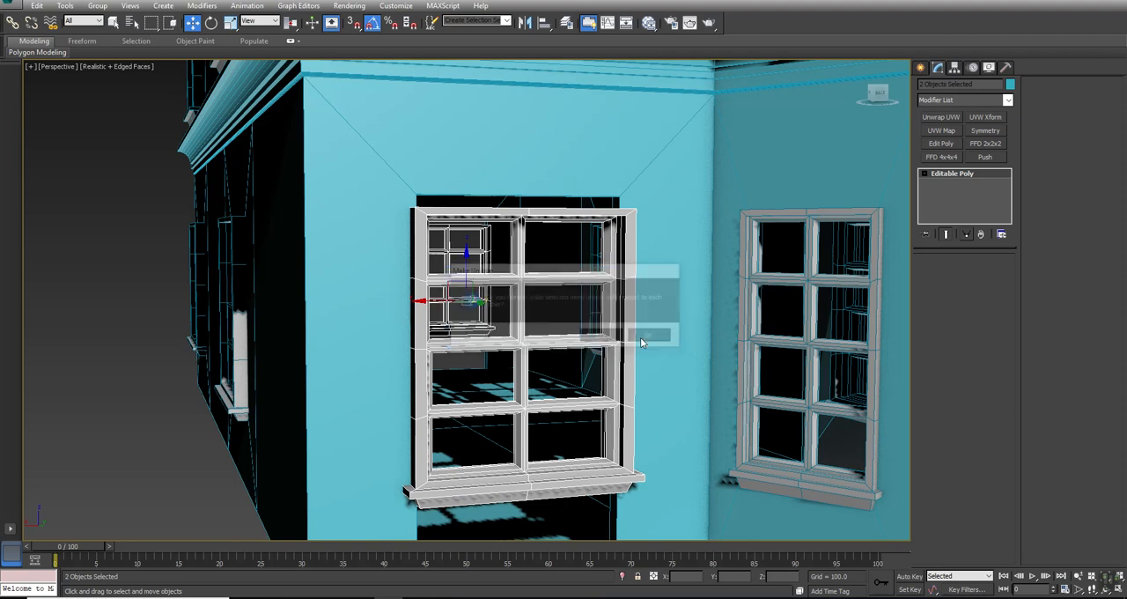
- Delete the glazing bars of the doorway window at polygon level, keeping only its outer frame and sill
click(623, 226)
click(977, 274)
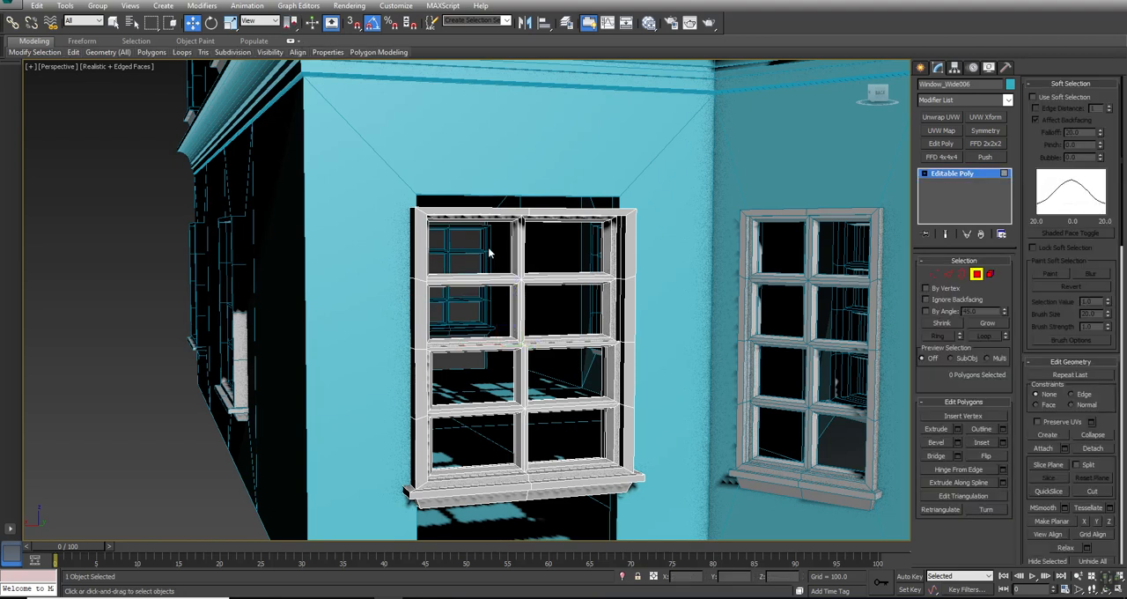
double_click(565, 433)
key(Delete)
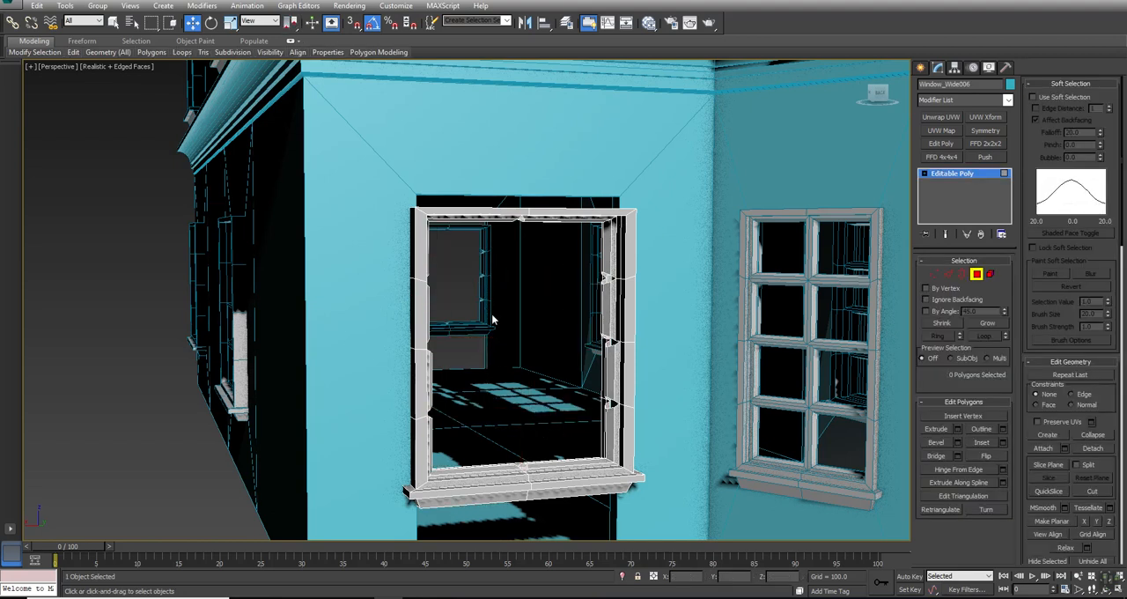
- Review the object properties of the doorway window frame and close them
alt+middle_drag(520, 344, 496, 350)
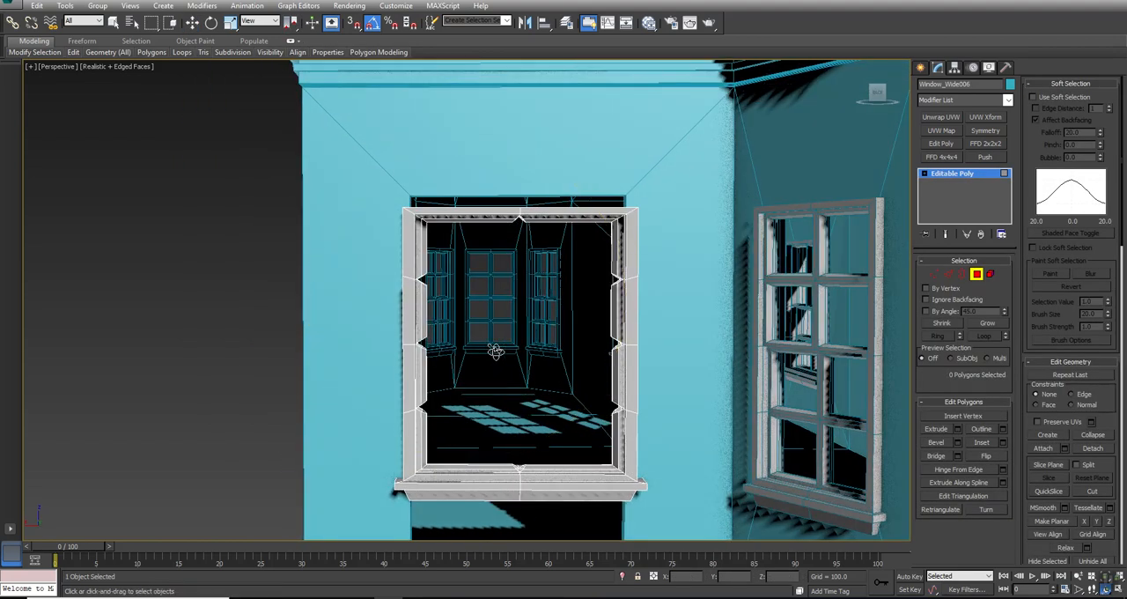
right_click(622, 212)
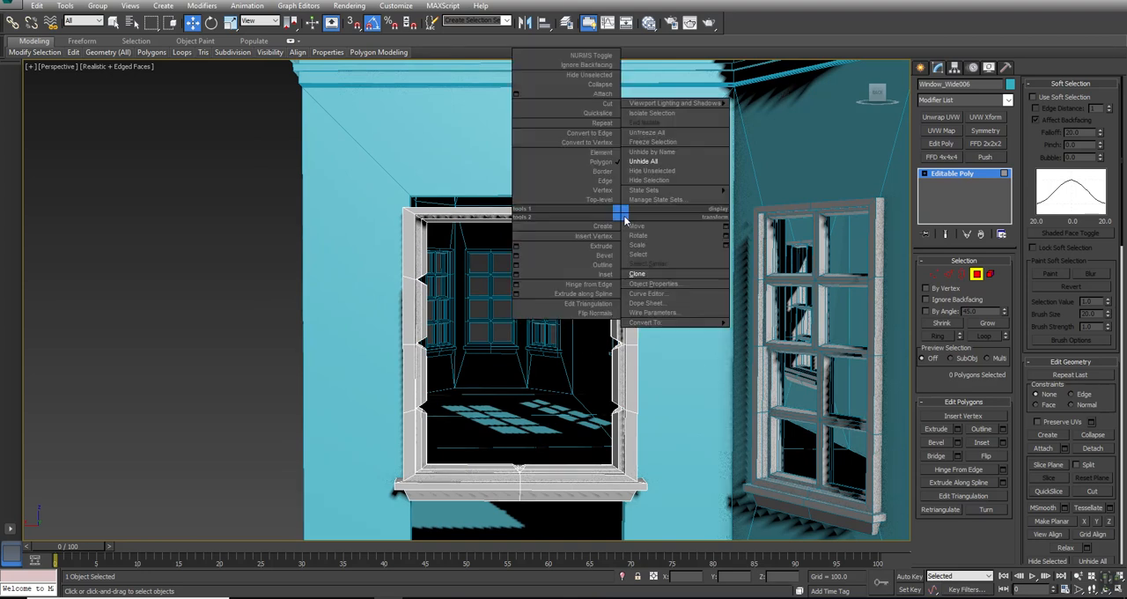
click(654, 282)
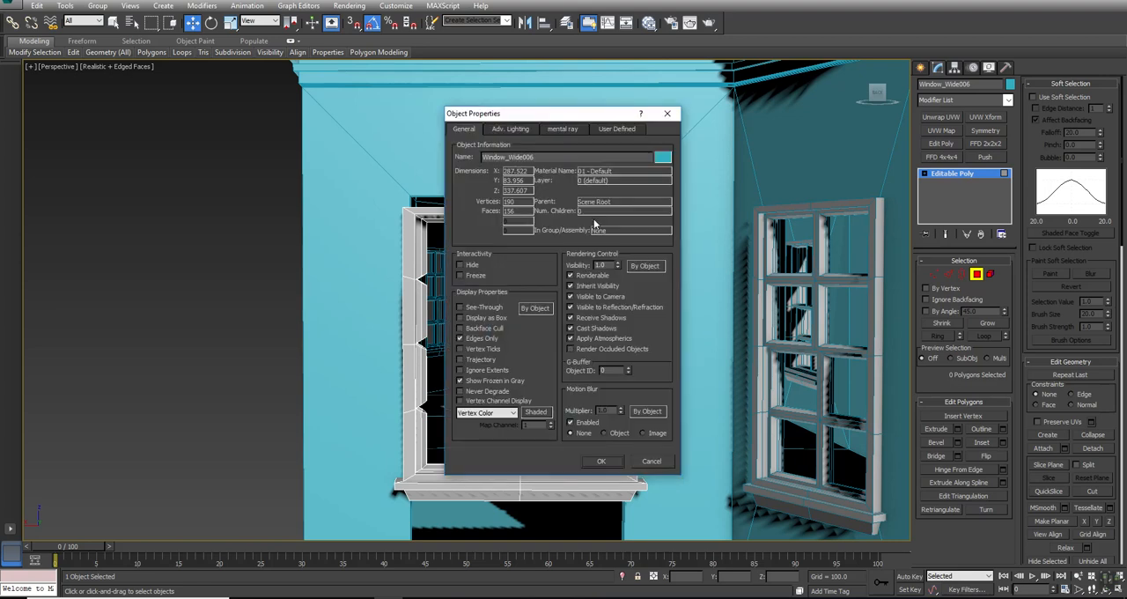
click(601, 461)
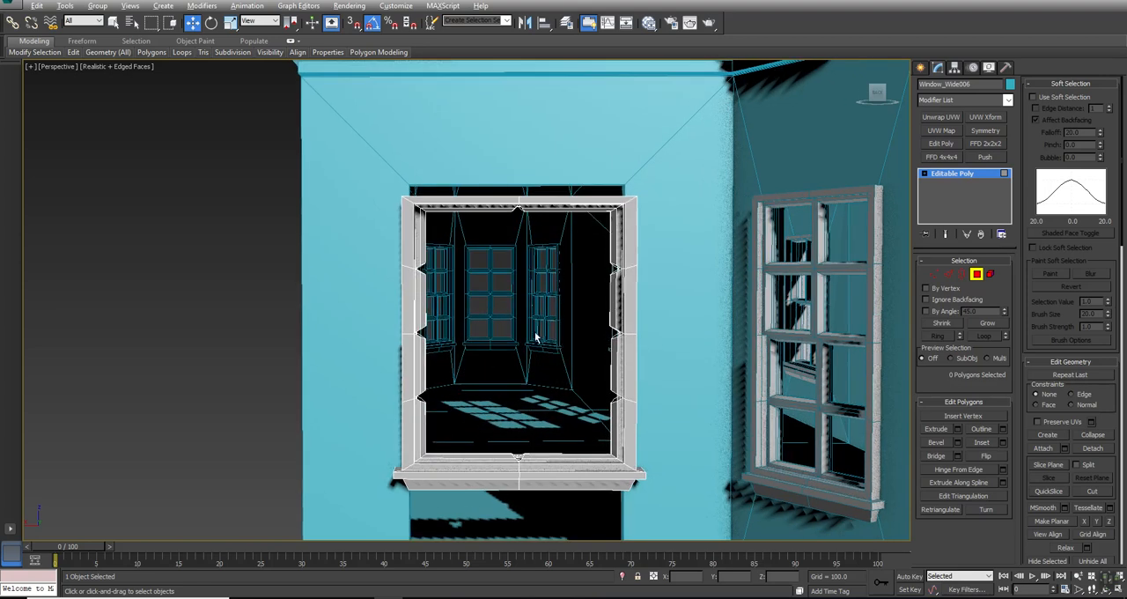
- Select the side vertices around the frame's upper glazing-bar notches in the Front view and make them planar in Z
key(alt+w)
middle_drag(287, 411, 299, 411)
scroll(546, 231, up, 10)
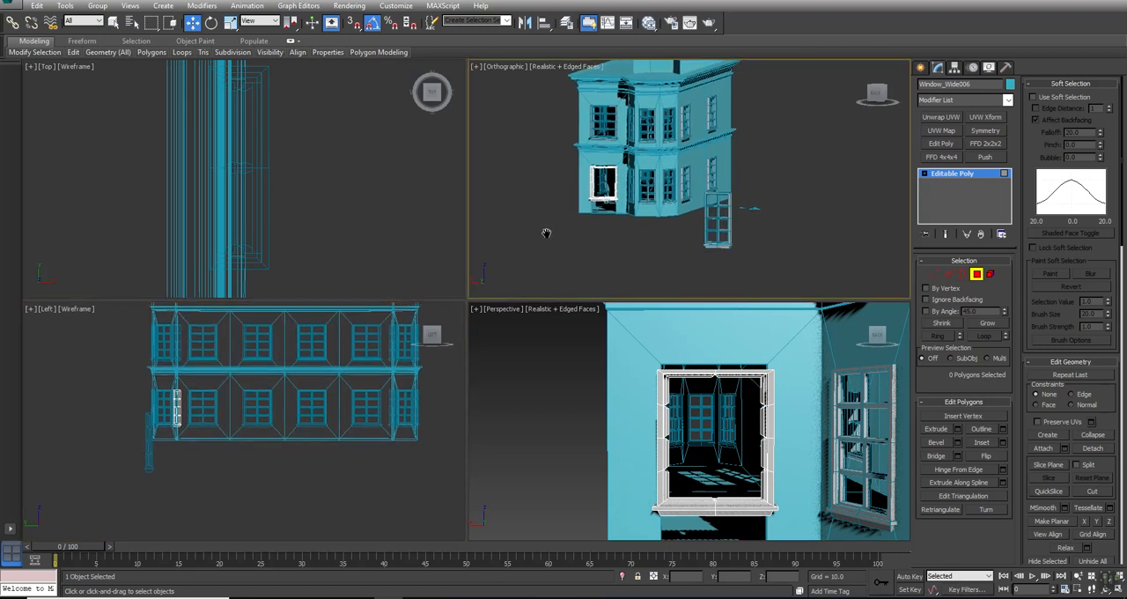
key(F3)
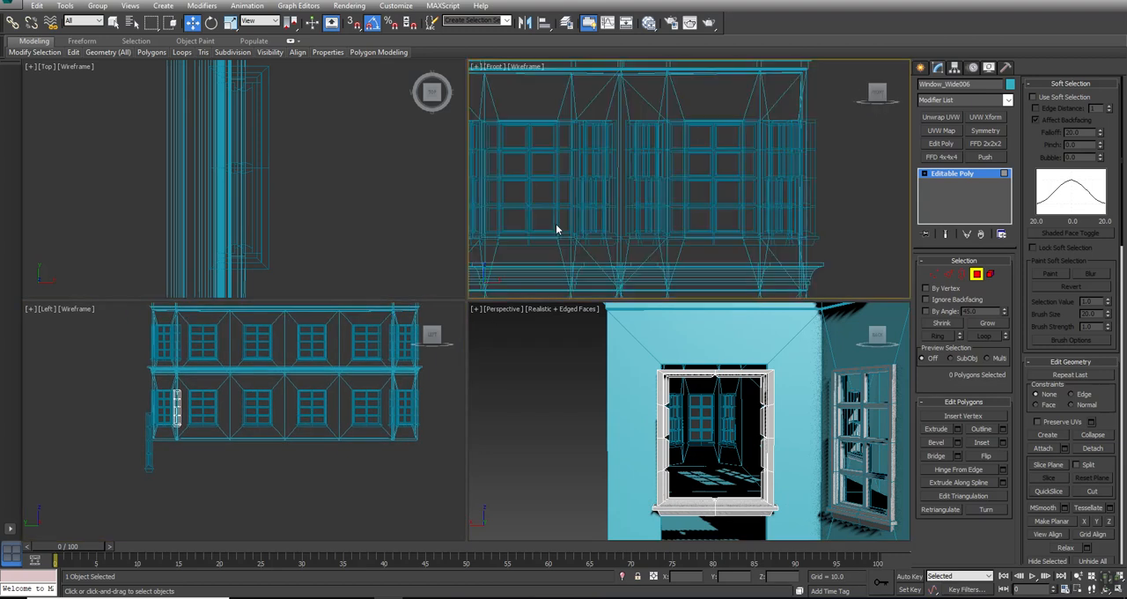
key(alt+w)
key(z)
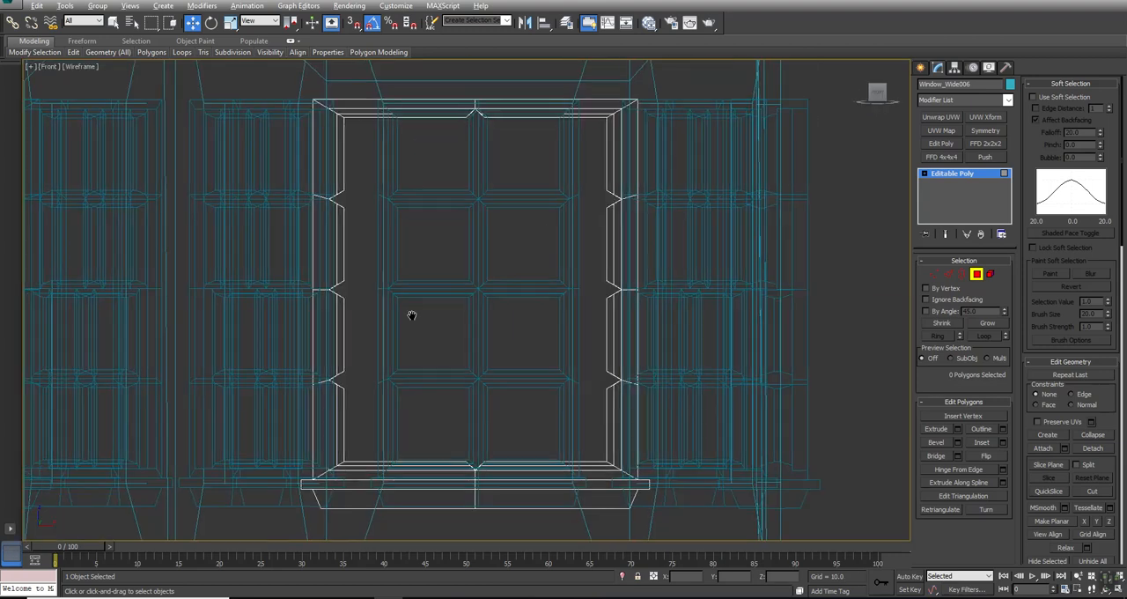
middle_drag(374, 211, 438, 229)
key(1)
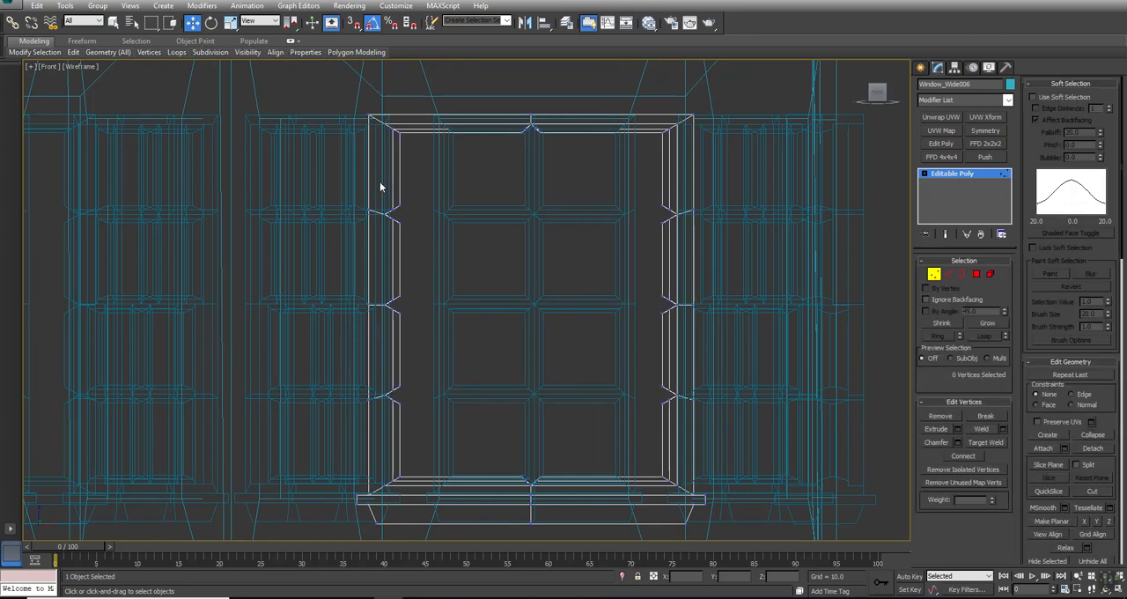
drag(293, 170, 807, 253)
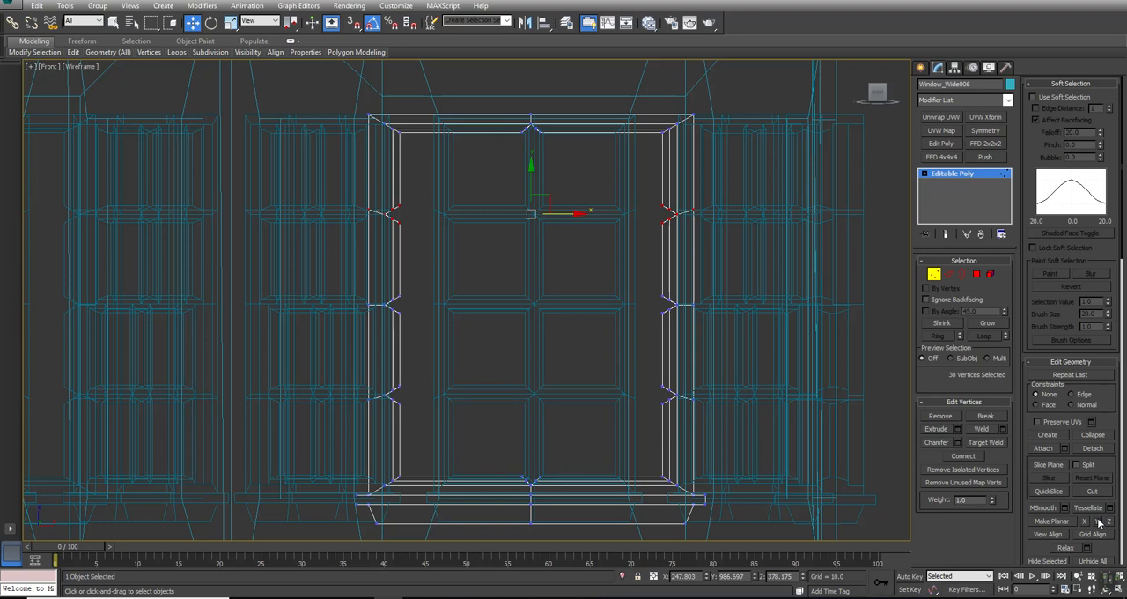
key(alt+w)
middle_drag(761, 418, 625, 396)
key(z)
key(w)
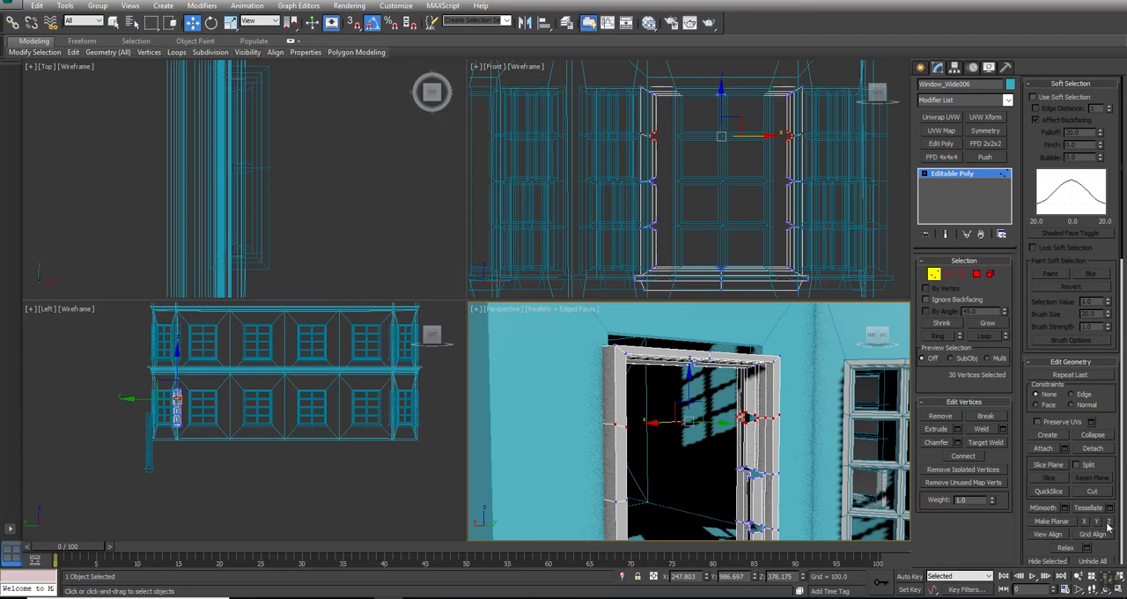
click(1112, 523)
- Flatten the frame's middle and lower rows of notch vertices in Z, one row at a time
middle_click(755, 147)
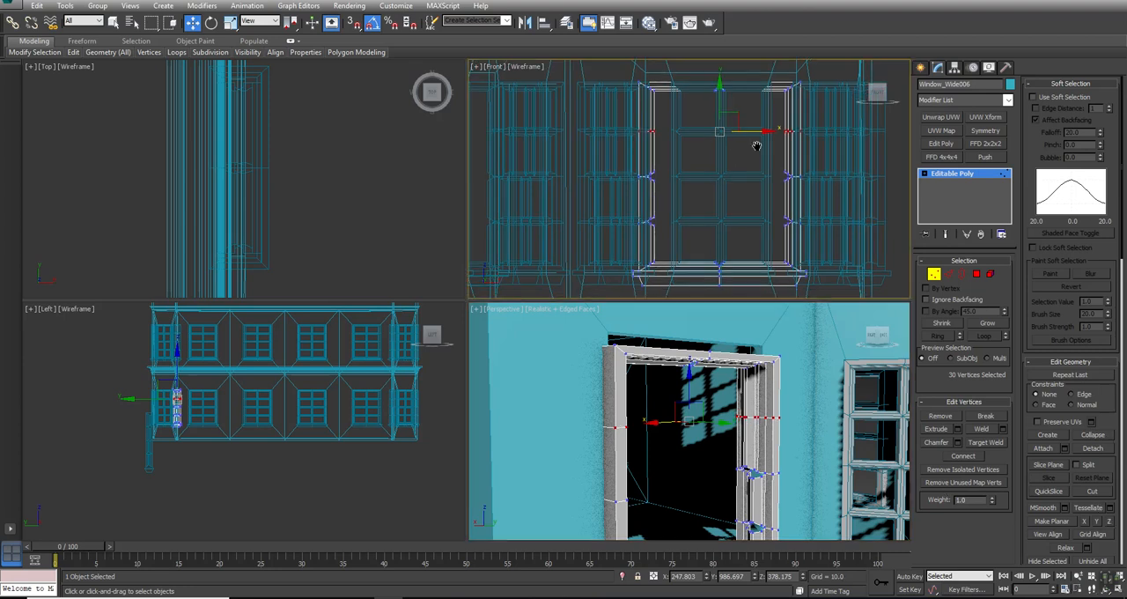
key(alt+w)
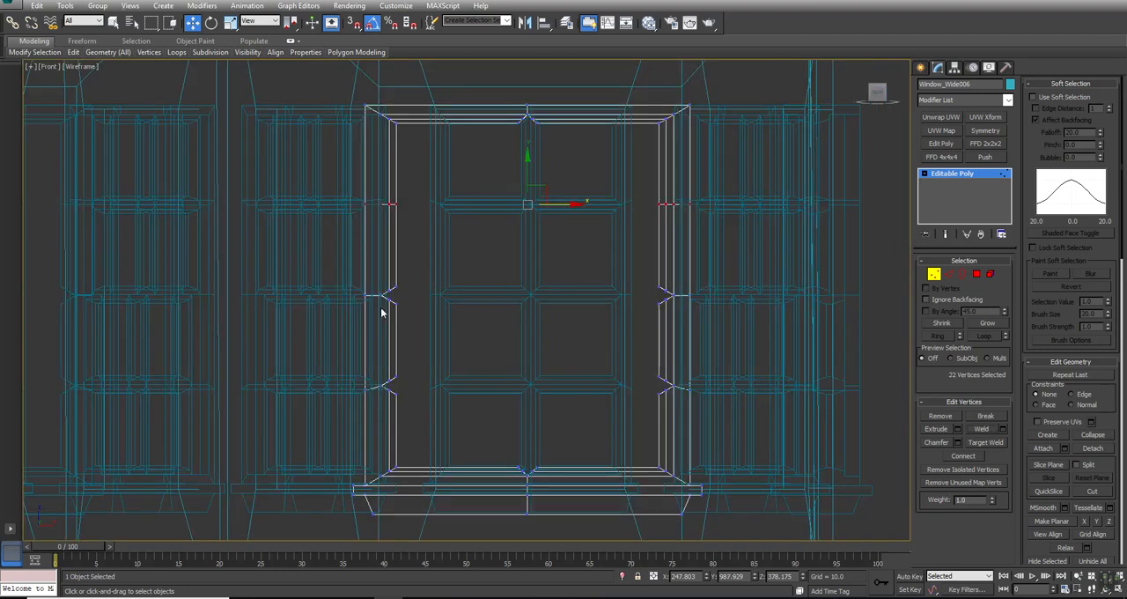
drag(812, 320, 810, 323)
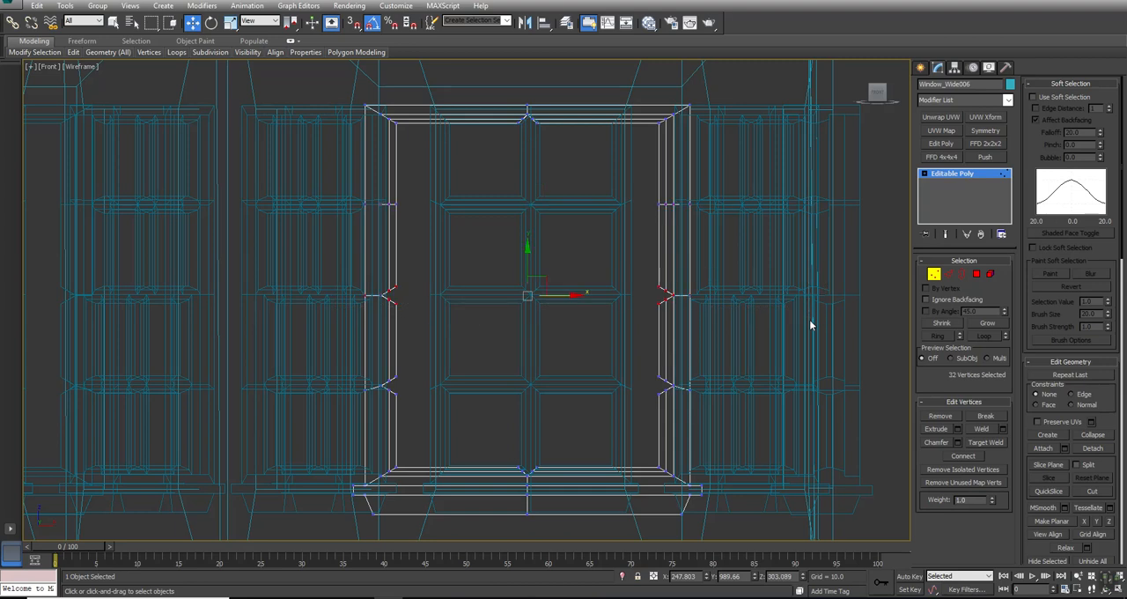
click(1110, 522)
drag(250, 395, 252, 398)
click(1110, 522)
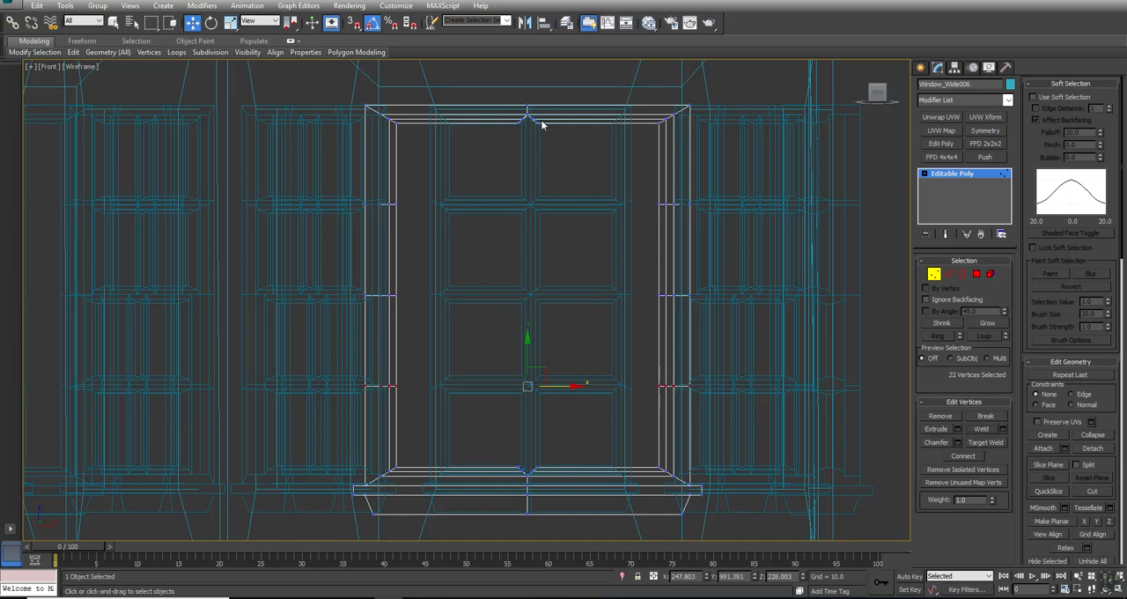
- Select the frame's central column of vertices, make them planar in X and weld them
drag(491, 85, 585, 546)
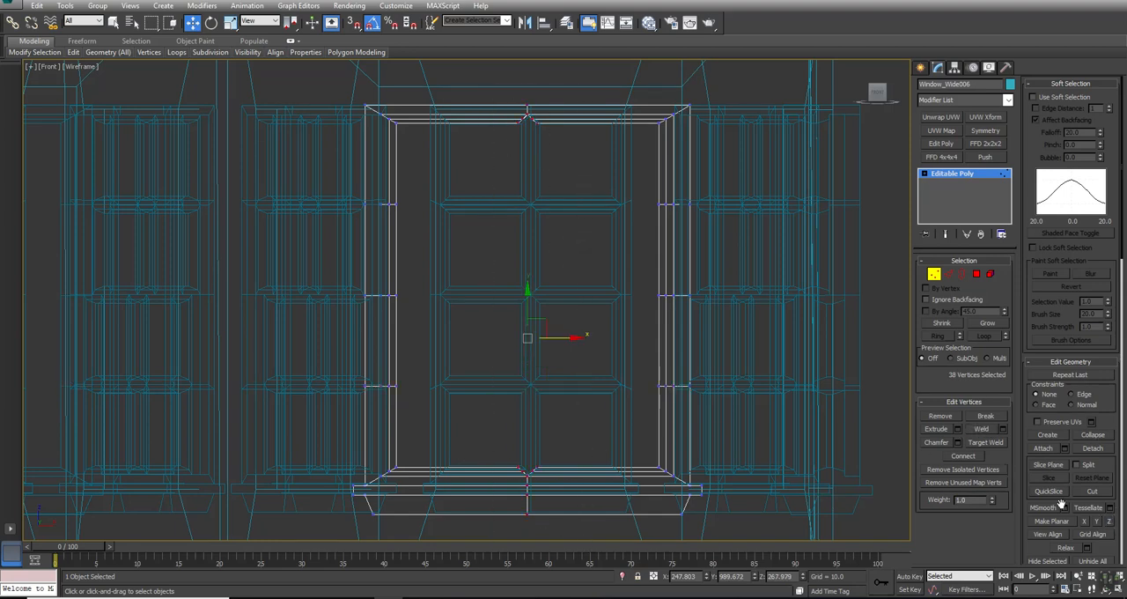
click(1086, 523)
click(980, 429)
- Select the vertices of the doorway frame's sill and lower edge and move them down to floor level, at about Z 5.8
middle_drag(760, 438, 740, 231)
drag(767, 215, 167, 376)
key(alt+w)
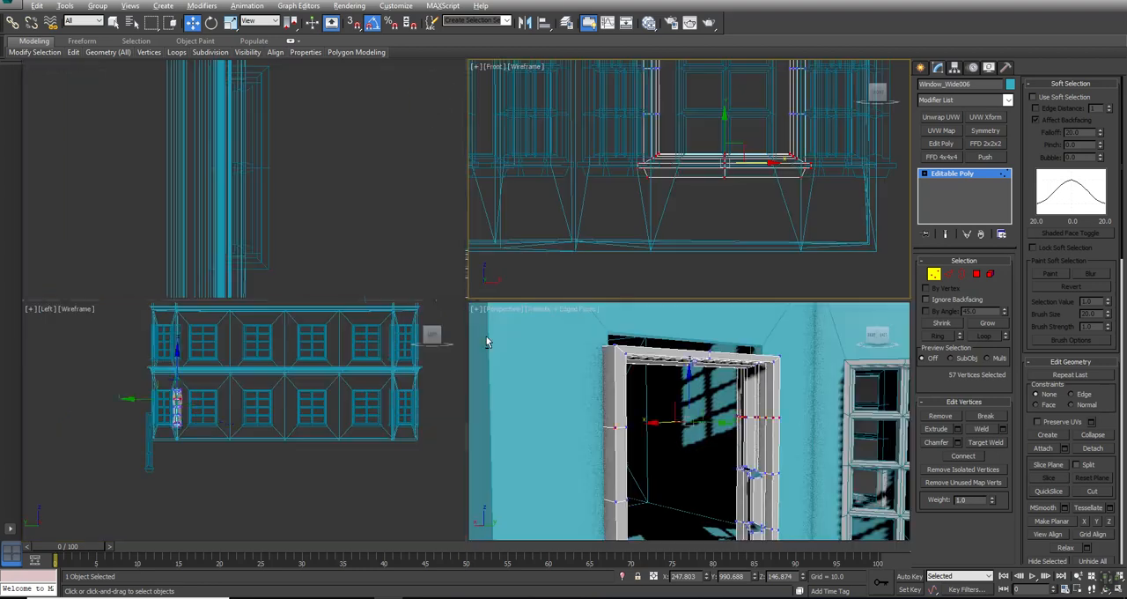
middle_drag(659, 478, 659, 375)
alt+middle_drag(692, 421, 674, 397)
- Select the vertices along the frame's top and raise them slightly to cover the gap under the opening's upper edge
key(alt+w)
middle_drag(450, 406, 467, 276)
scroll(471, 358, down, 2)
drag(468, 275, 438, 405)
scroll(476, 201, down, 5)
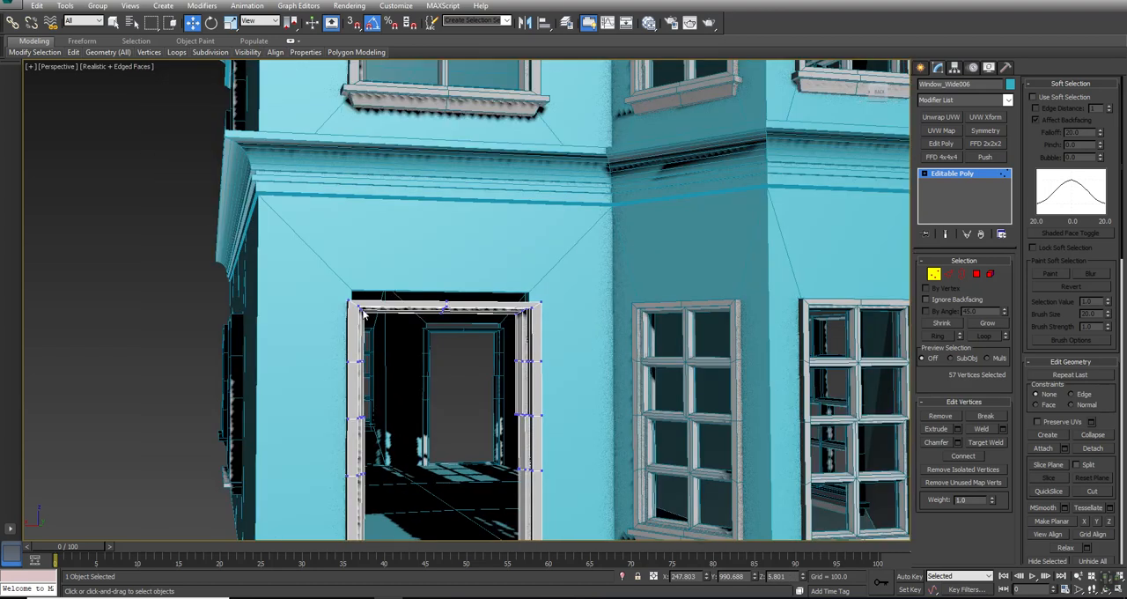
drag(282, 260, 616, 351)
drag(443, 269, 440, 262)
alt+middle_drag(394, 306, 440, 326)
scroll(443, 329, down, 3)
click(543, 461)
scroll(489, 396, up, 6)
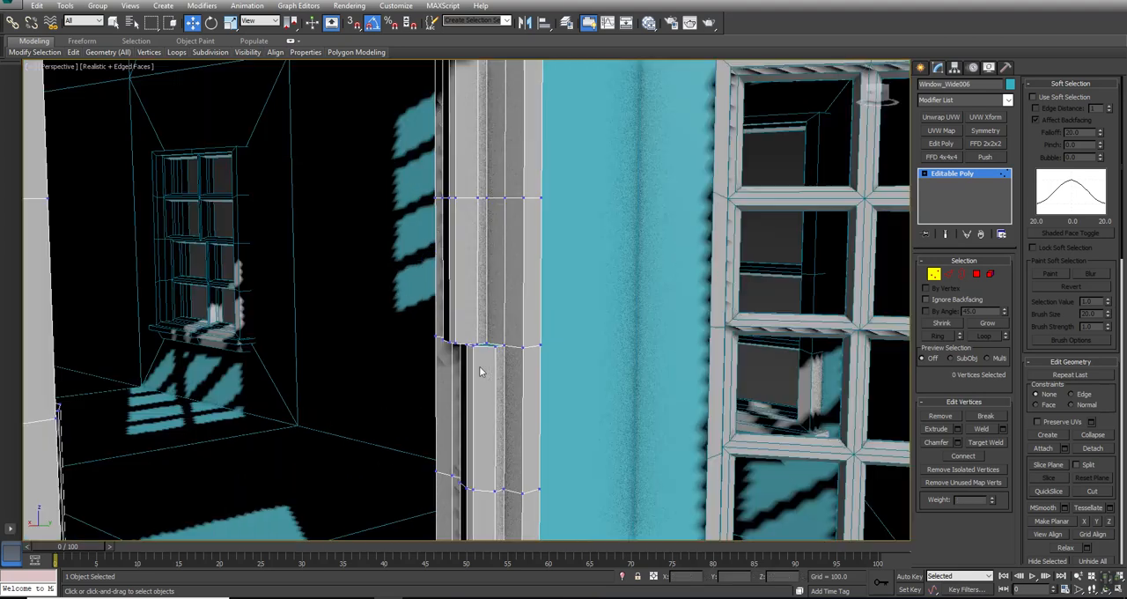
scroll(494, 334, down, 5)
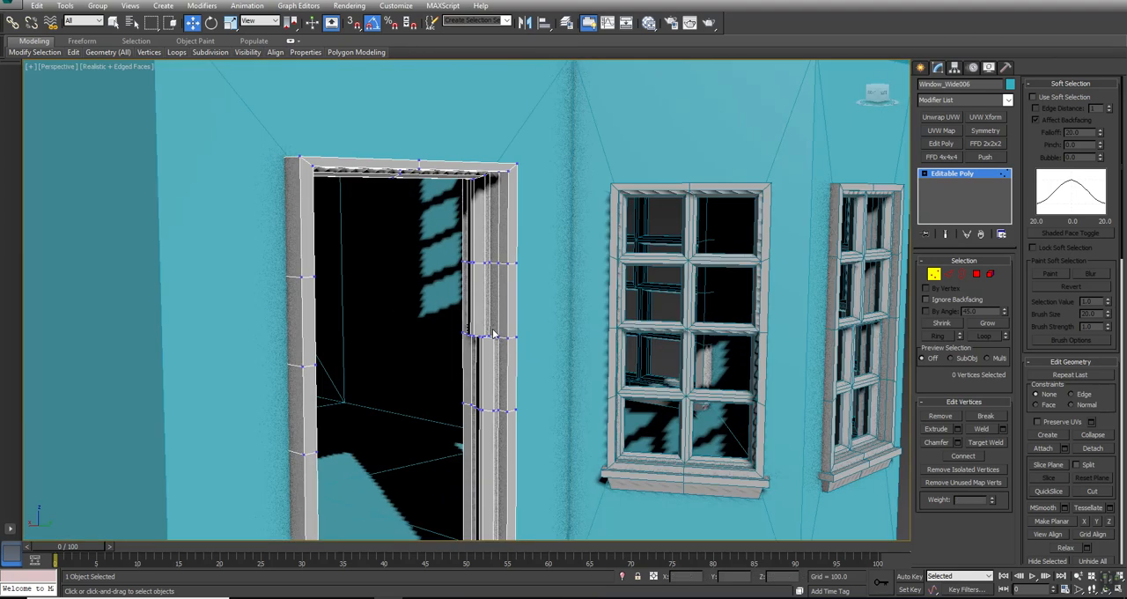
- Delete the polygons of the frame's lower side posts together with the sill
mouse_move(493, 335)
middle_down()
mouse_move(518, 284)
mouse_move(496, 326)
mouse_move(475, 329)
middle_up()
scroll(520, 288, down, 5)
click(976, 275)
scroll(616, 330, up, 5)
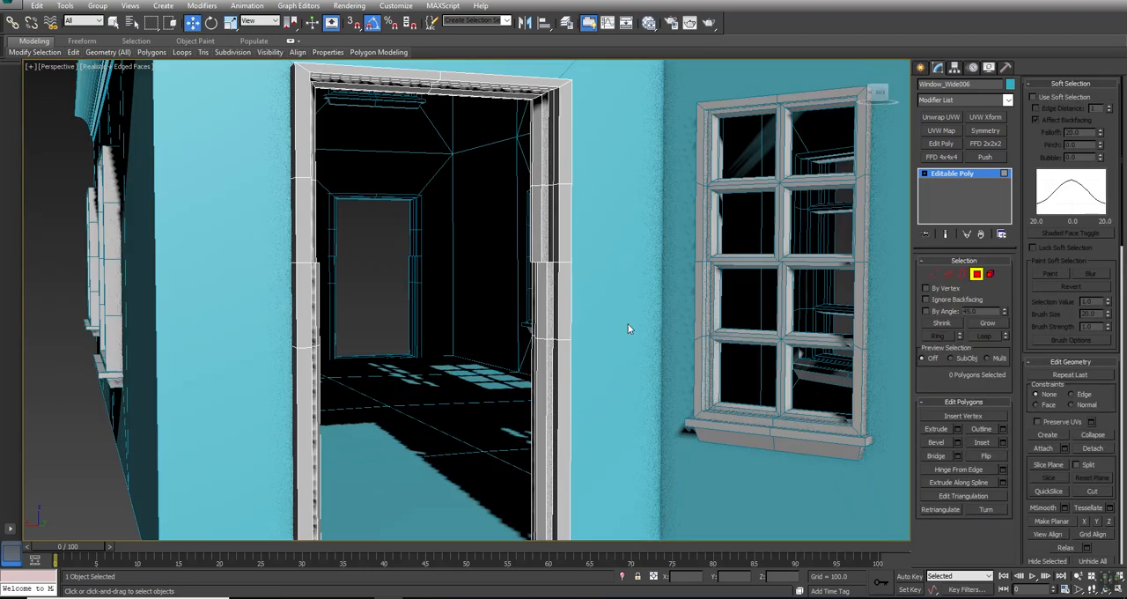
drag(619, 314, 250, 413)
middle_drag(389, 379, 396, 289)
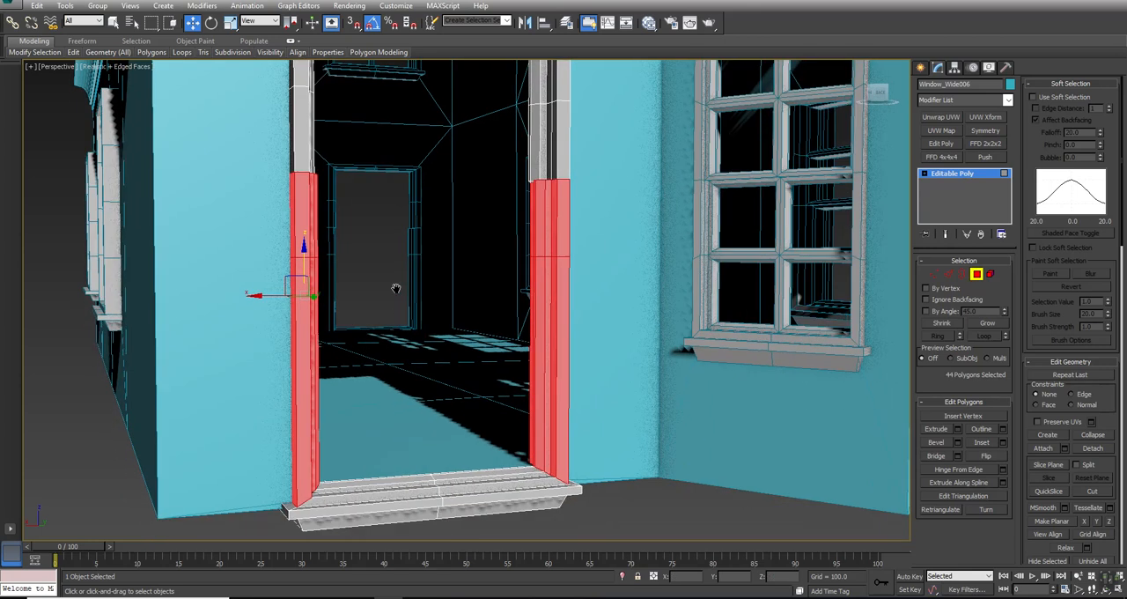
key(Delete)
drag(195, 538, 195, 539)
key(Delete)
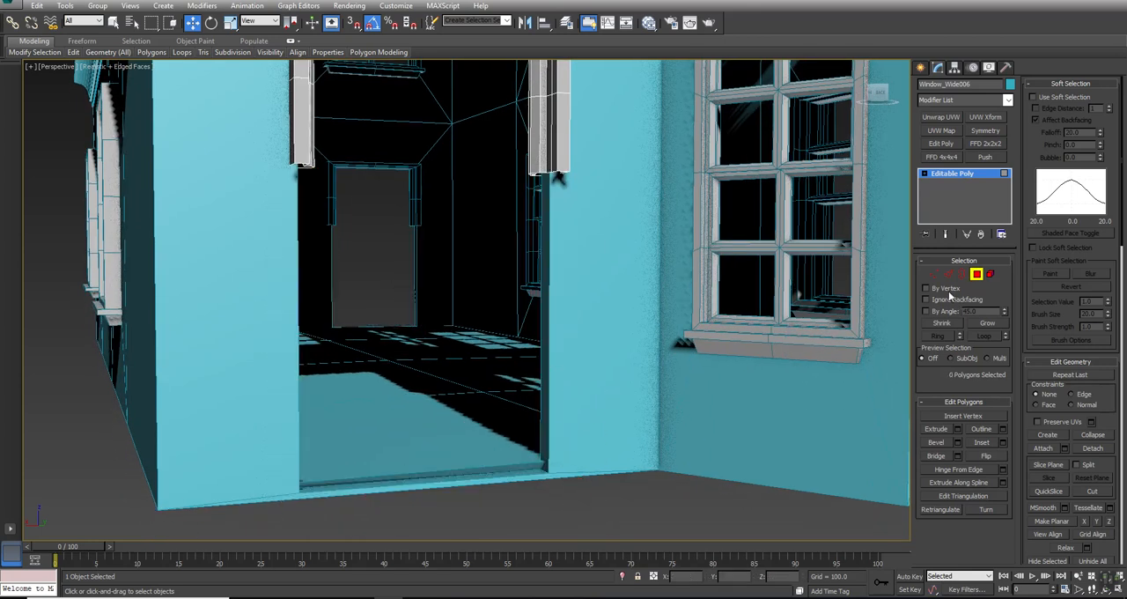
- Select the open bottom vertices of both remaining side posts and extend them down to about Z 30
click(934, 274)
drag(624, 139, 190, 245)
key(F3)
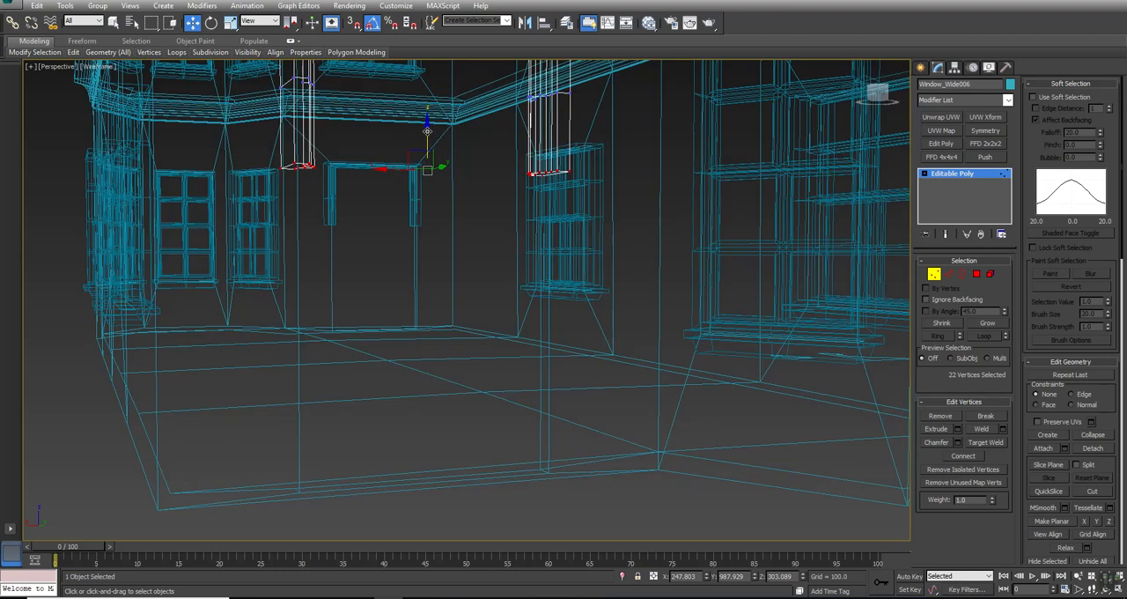
drag(430, 134, 379, 420)
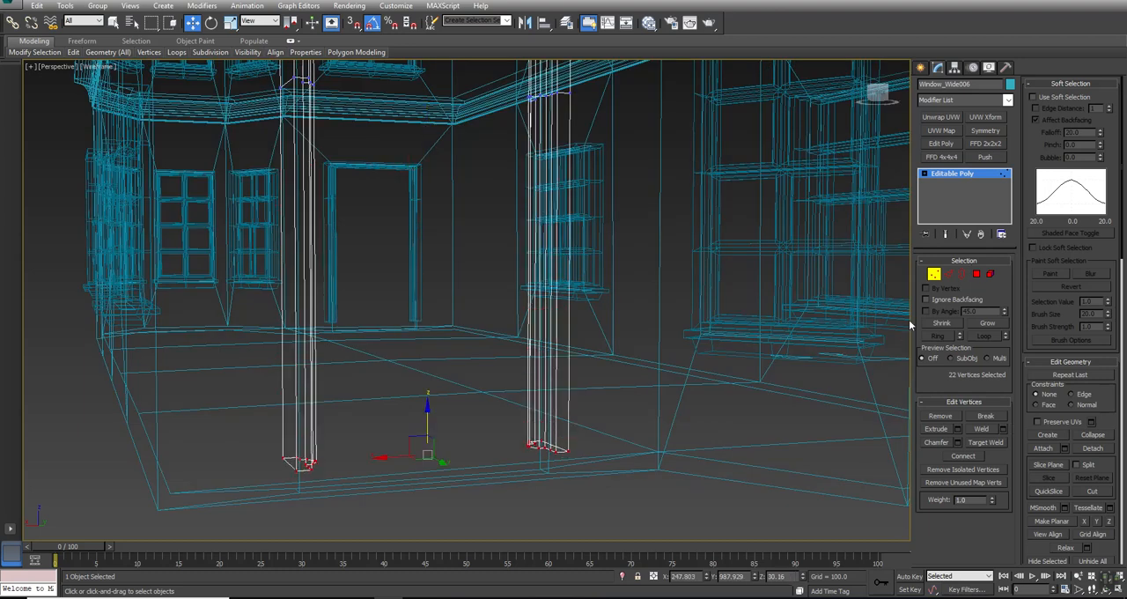
- Add a Symmetry modifier on the Z axis and lower its mirror plane to about Z 240 so the frame fills the doorway
click(935, 274)
click(984, 130)
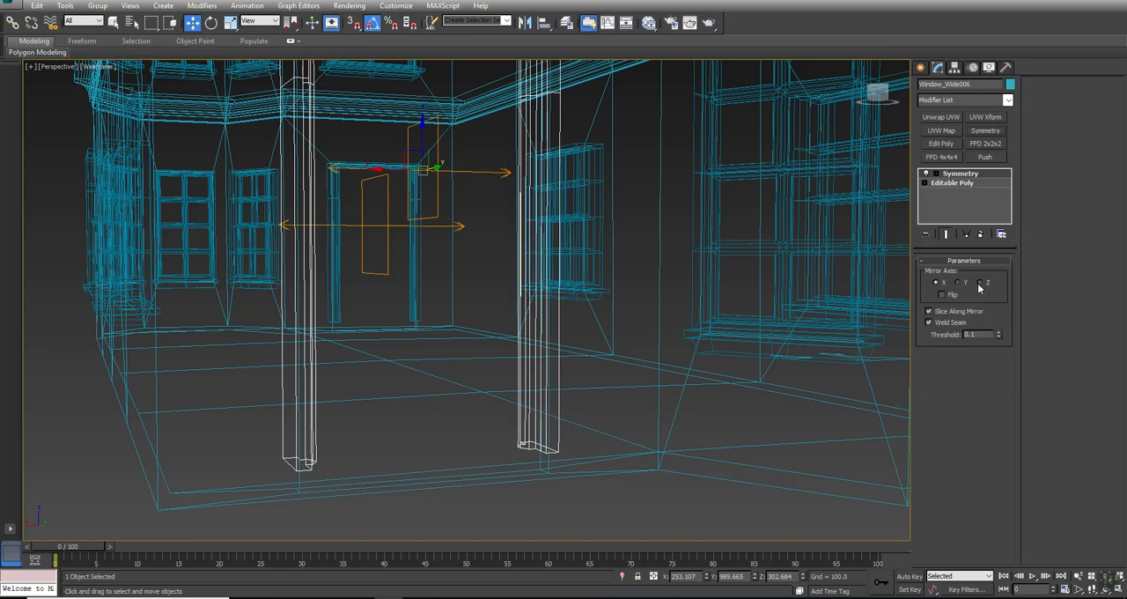
click(980, 281)
click(934, 174)
click(958, 184)
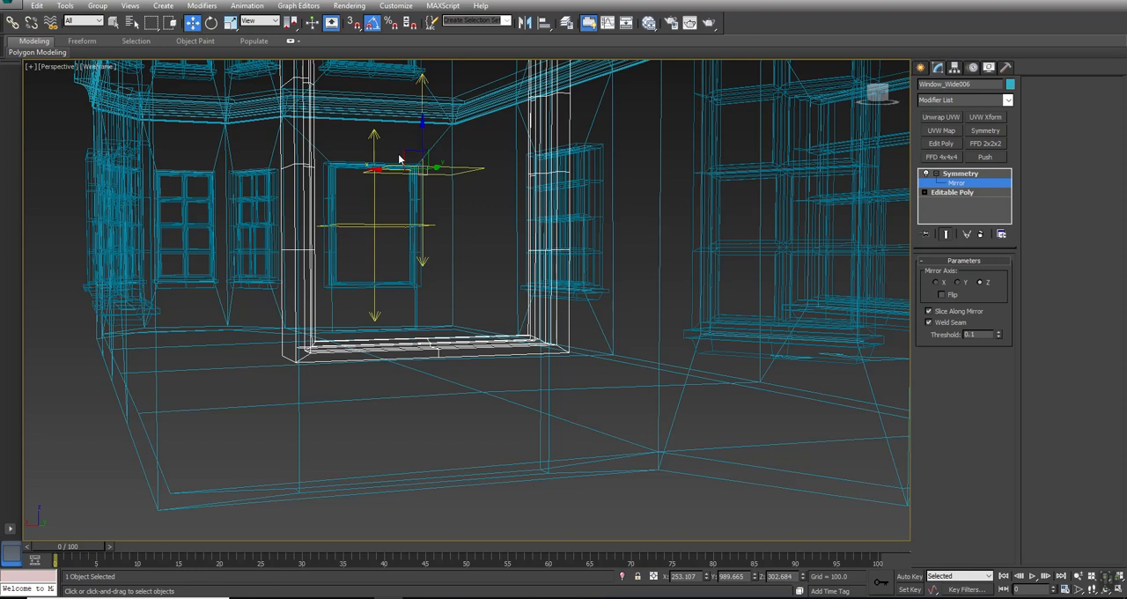
drag(423, 132, 421, 197)
key(F3)
mouse_move(472, 315)
alt+middle_down()
mouse_move(452, 305)
mouse_move(475, 314)
alt+middle_up()
scroll(476, 315, down, 3)
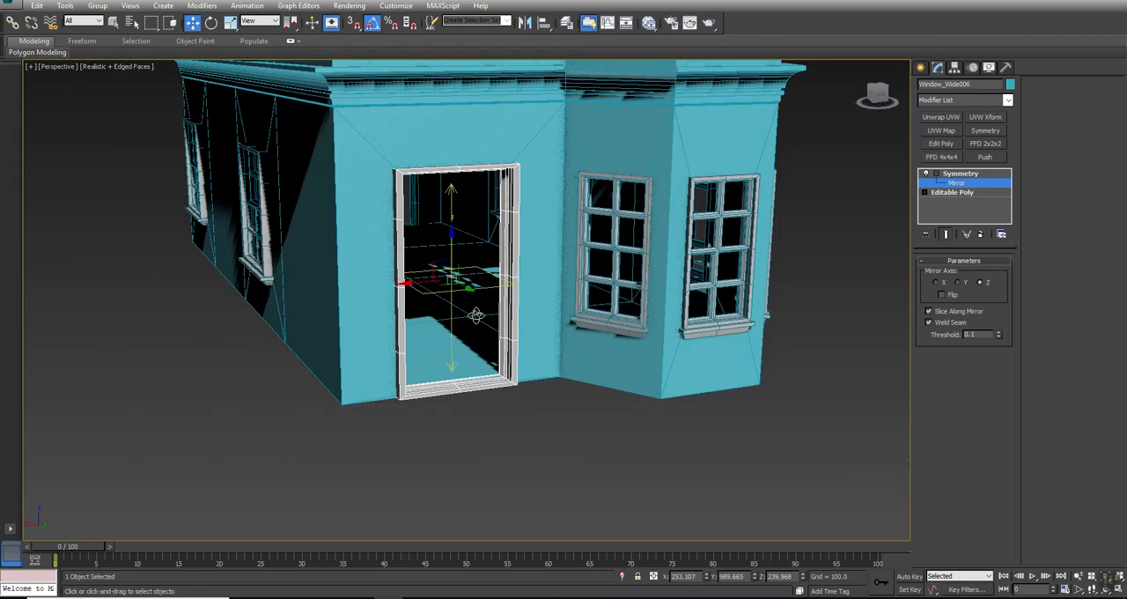
- Collapse the Symmetry modifier into the door frame's mesh and deselect the frame
right_click(960, 176)
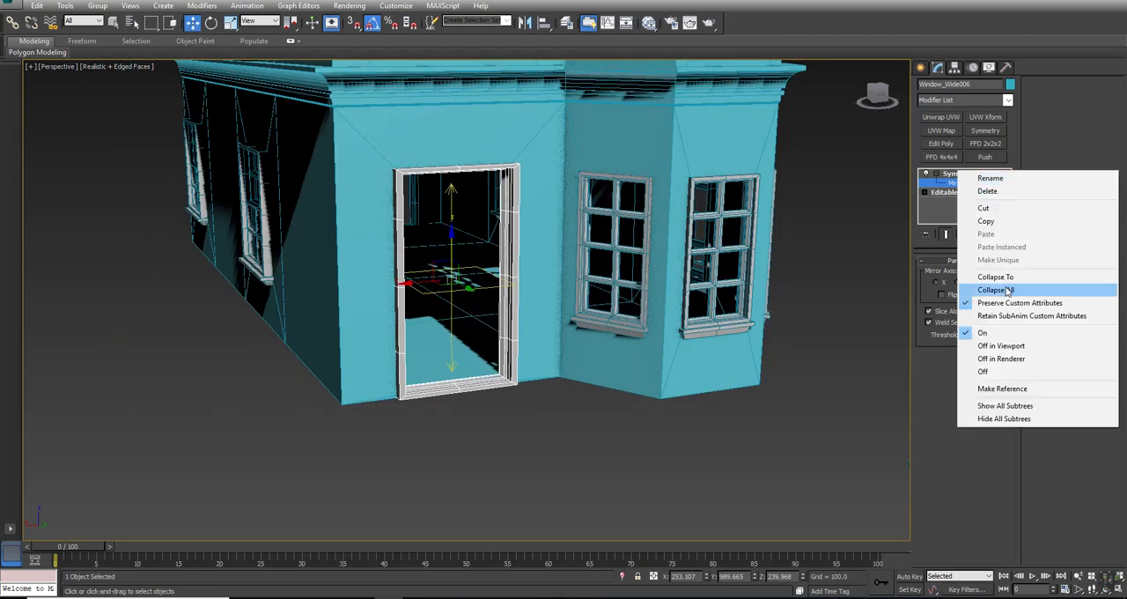
click(977, 278)
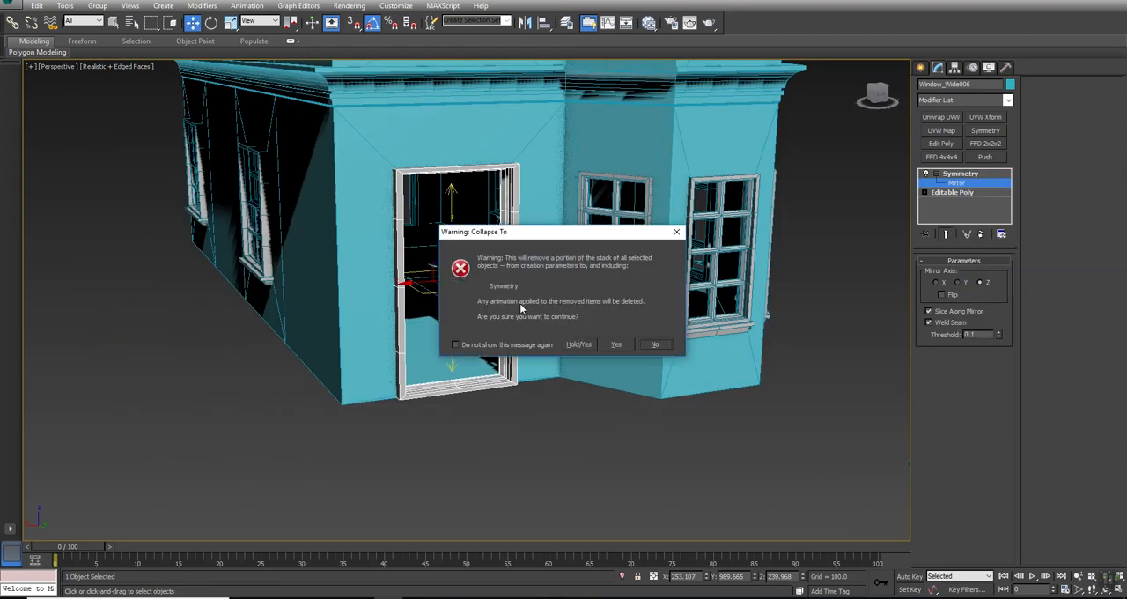
click(615, 344)
scroll(620, 498, up, 5)
click(631, 501)
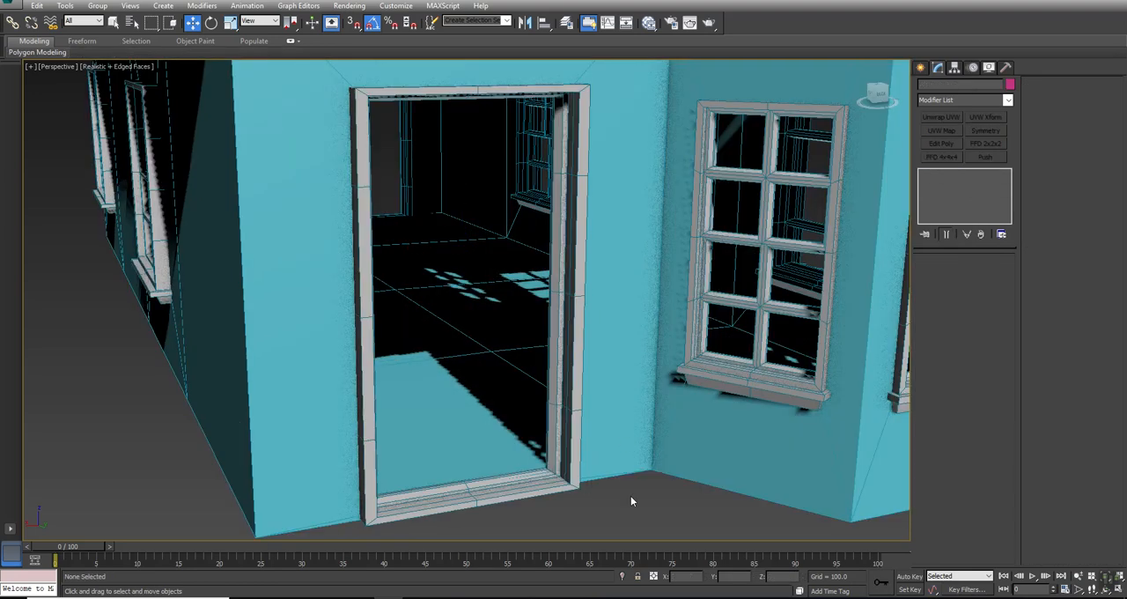
- Collapse the House object's Shell modifier and convert the house to an Editable Poly
scroll(621, 495, down, 8)
alt+middle_drag(613, 487, 698, 377)
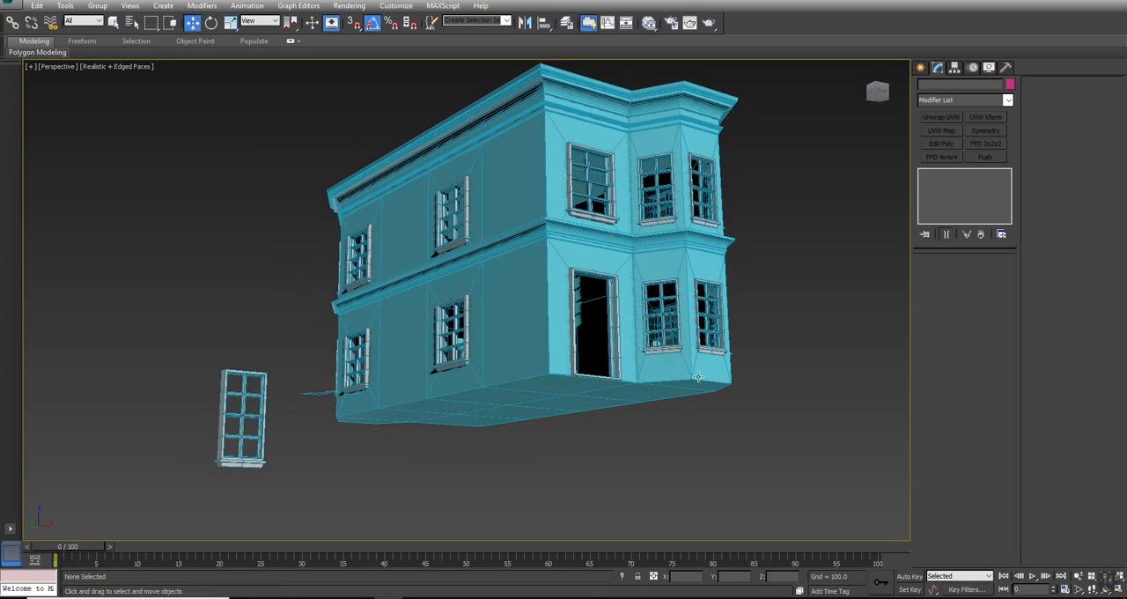
click(694, 372)
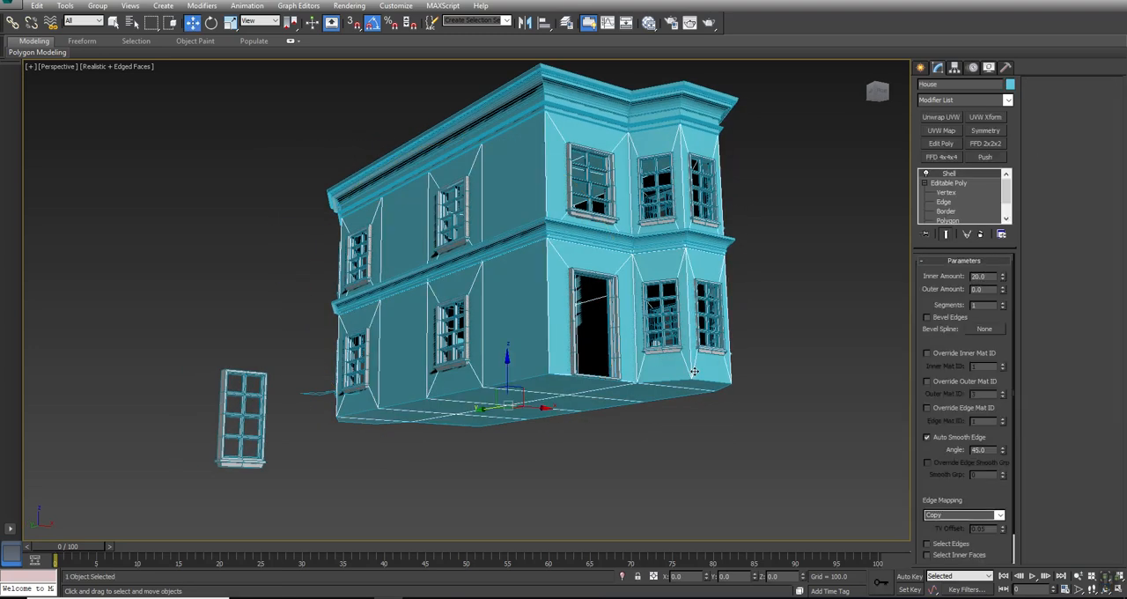
right_click(948, 175)
click(968, 278)
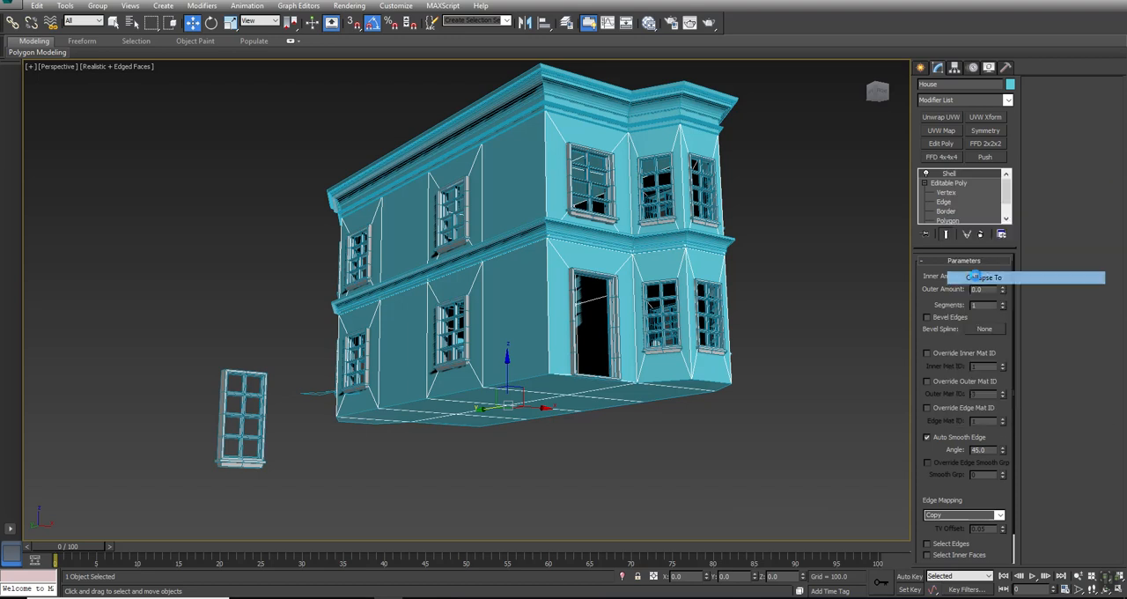
click(615, 344)
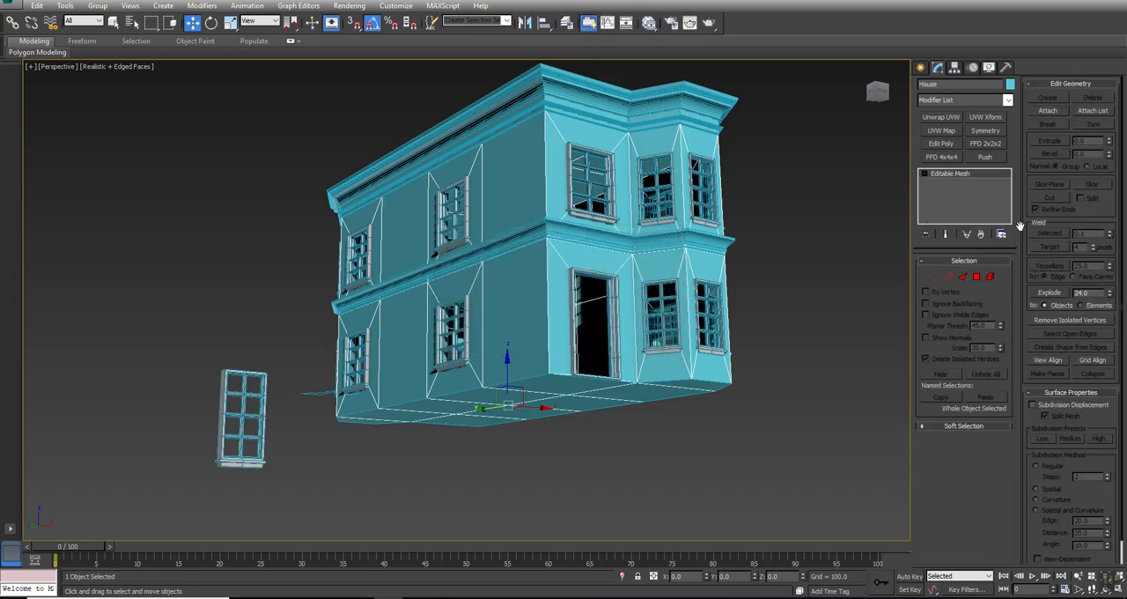
right_click(948, 177)
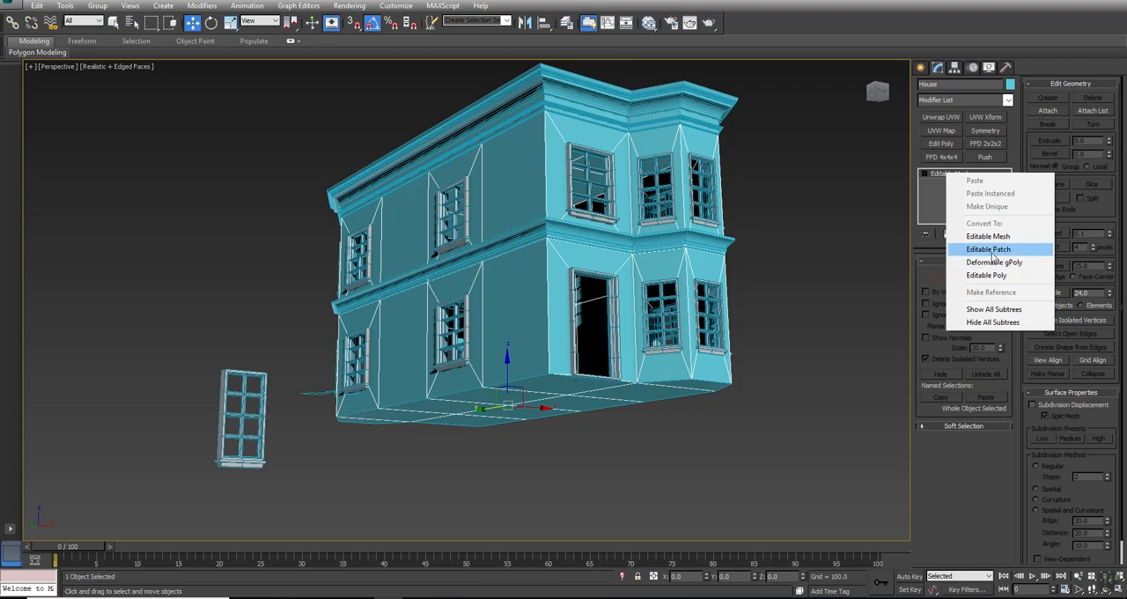
click(986, 271)
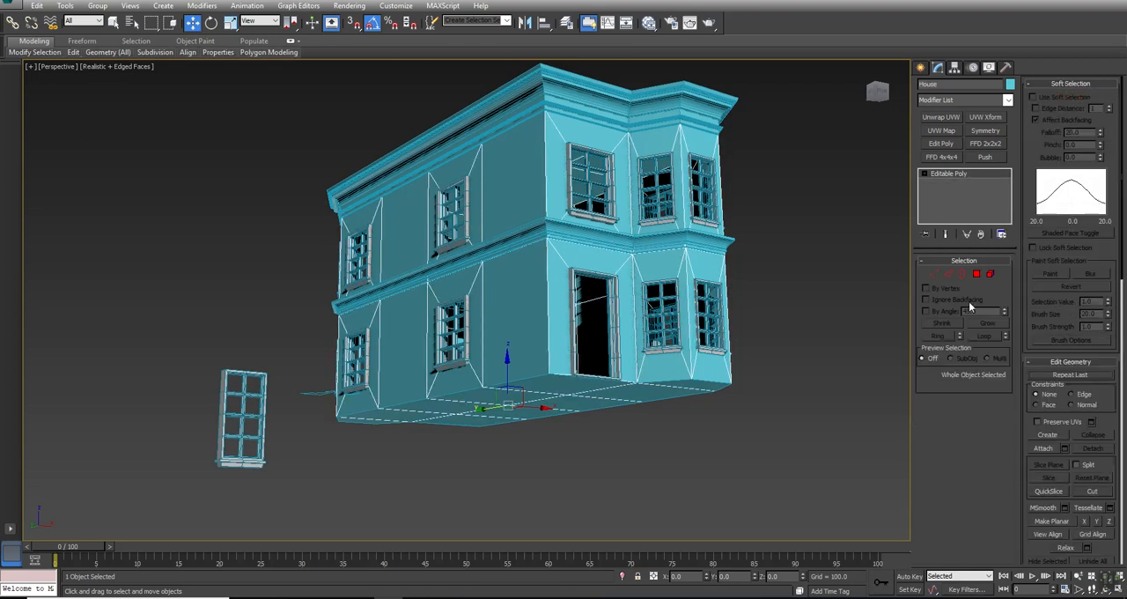
- Select all polygons on the underside of the house and extrude them downward by 100
click(685, 388)
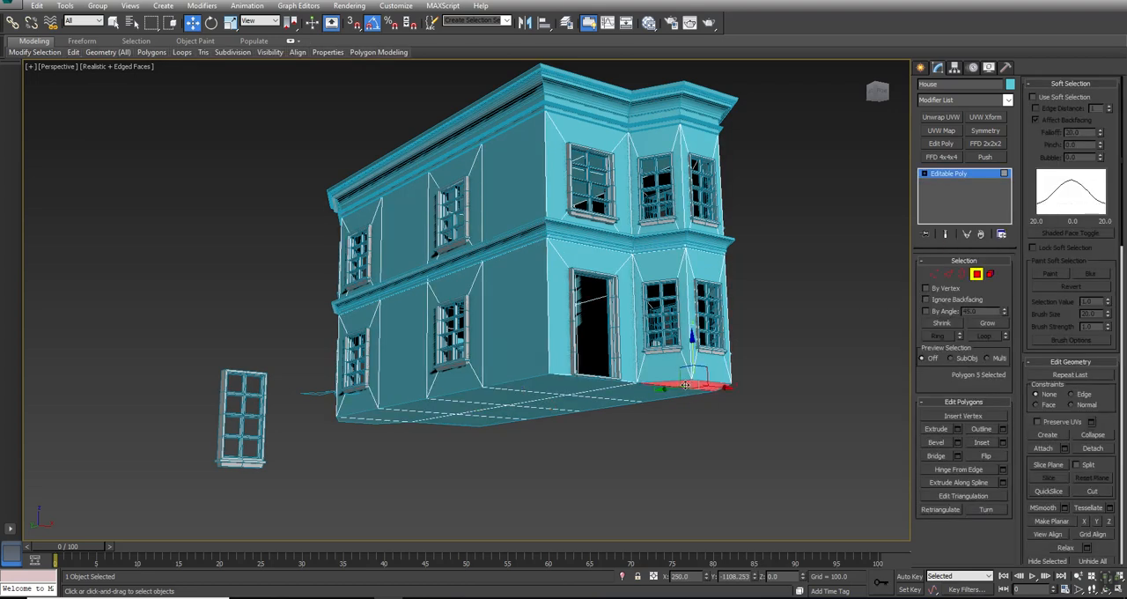
ctrl+click(650, 395)
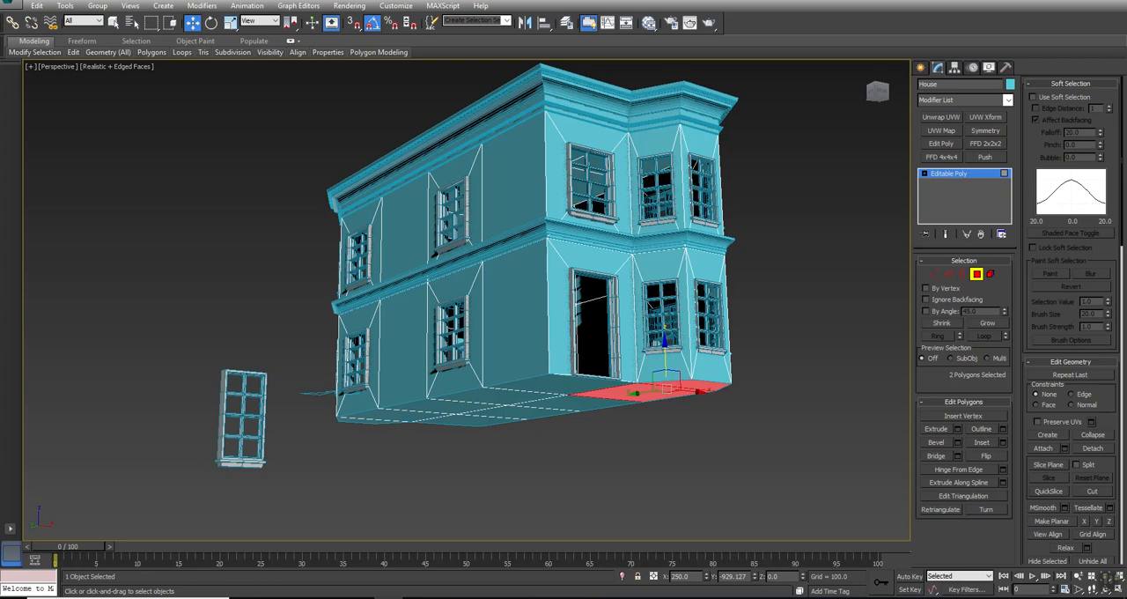
click(113, 23)
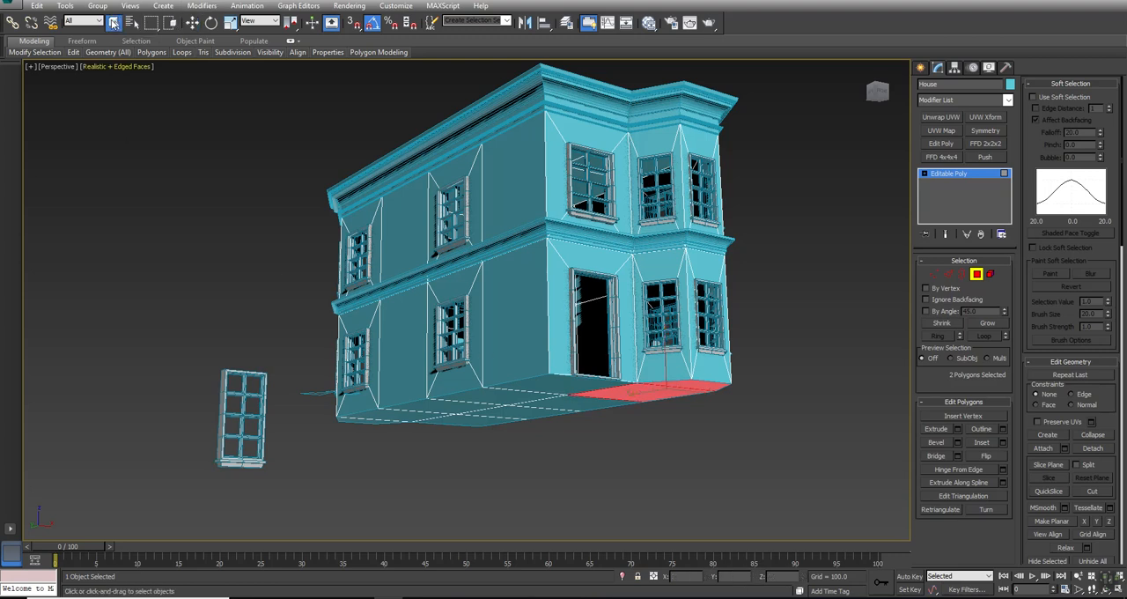
ctrl+click(566, 384)
ctrl+click(533, 406)
ctrl+click(519, 400)
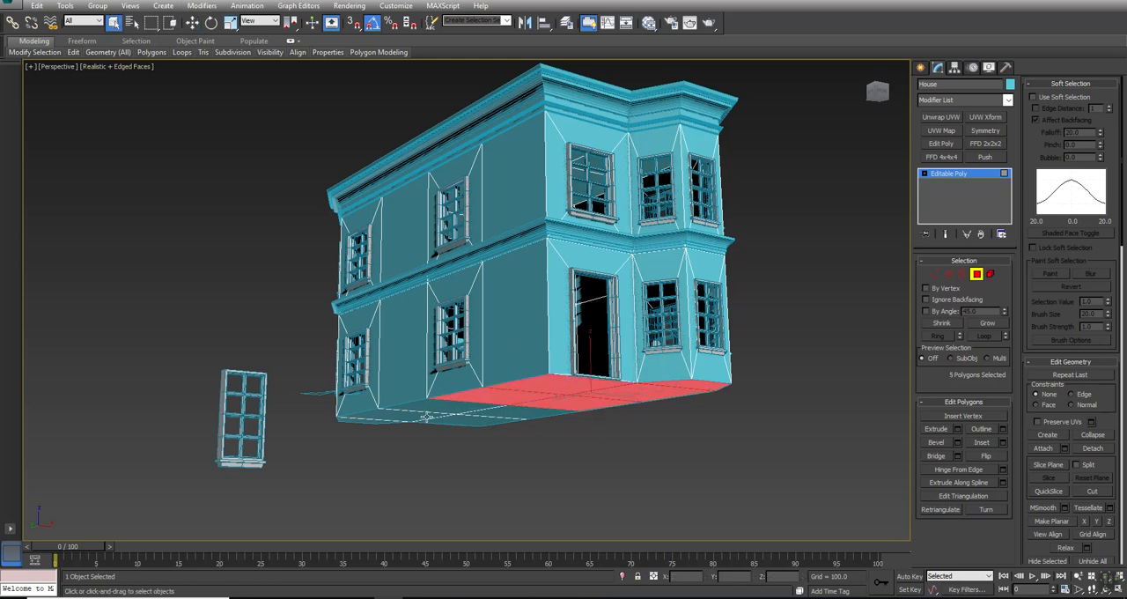
ctrl+click(431, 409)
ctrl+click(412, 418)
ctrl+click(509, 413)
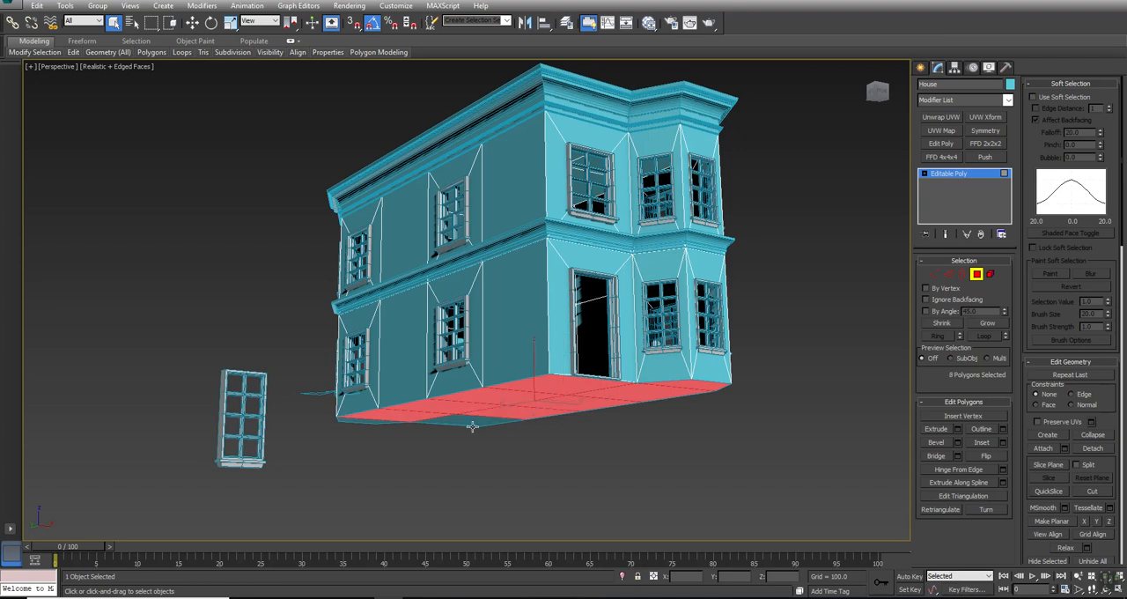
ctrl+click(475, 426)
ctrl+click(358, 421)
alt+middle_drag(358, 422, 569, 426)
key(F3)
scroll(568, 427, up, 3)
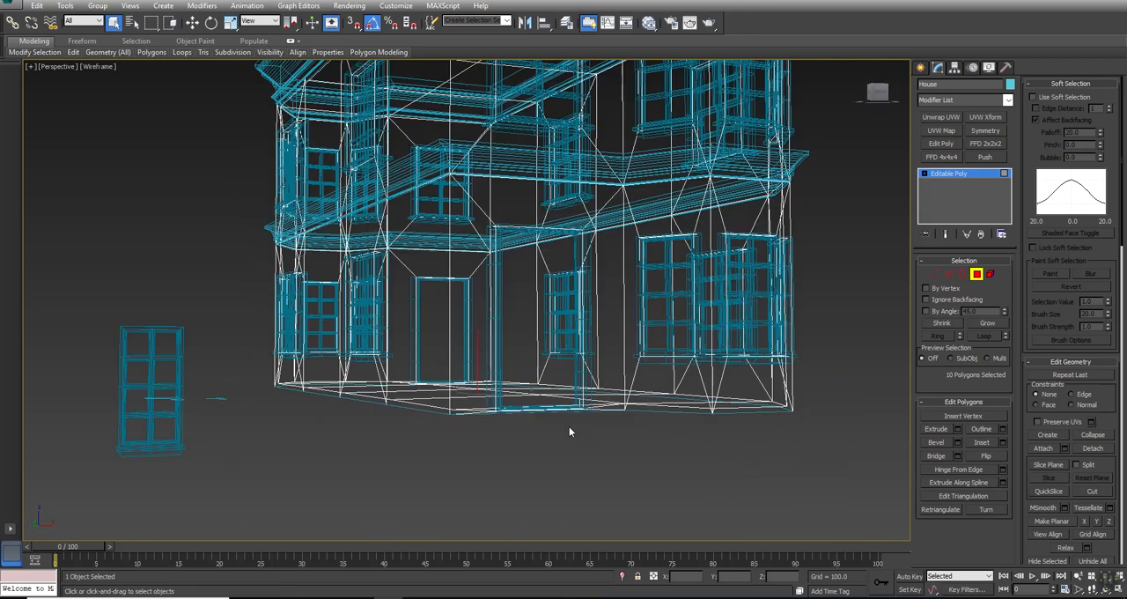
click(958, 429)
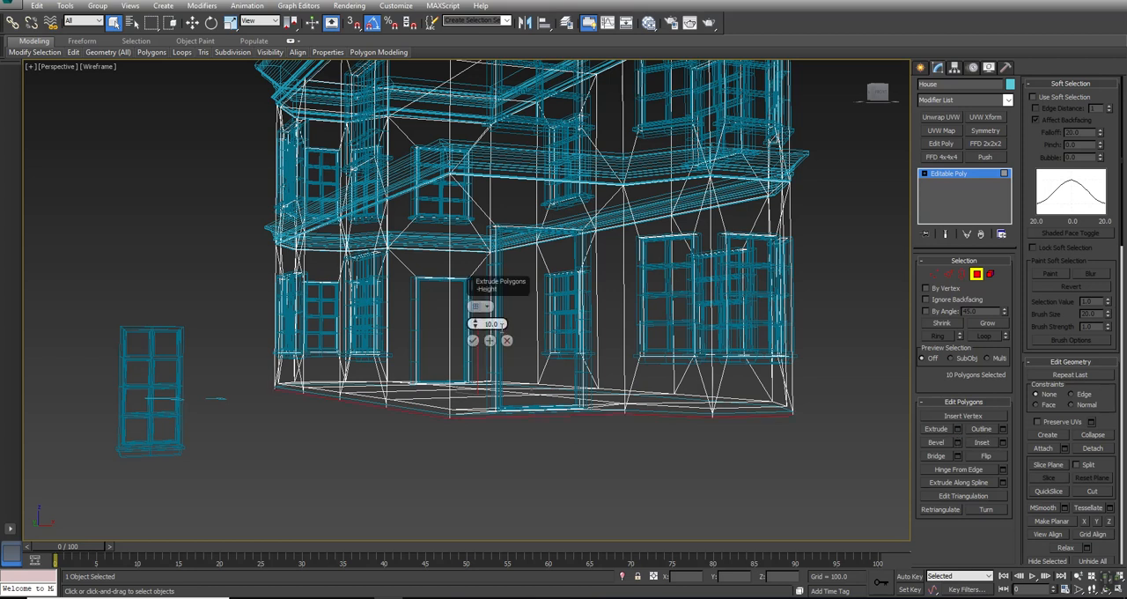
text(0)
key(Return)
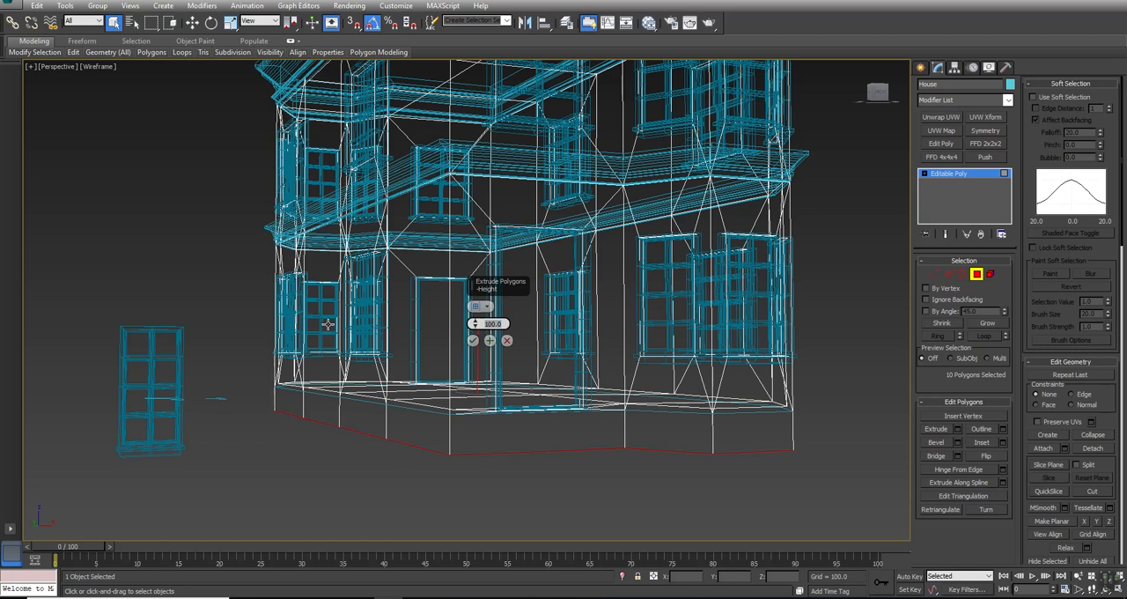
click(474, 340)
key(F3)
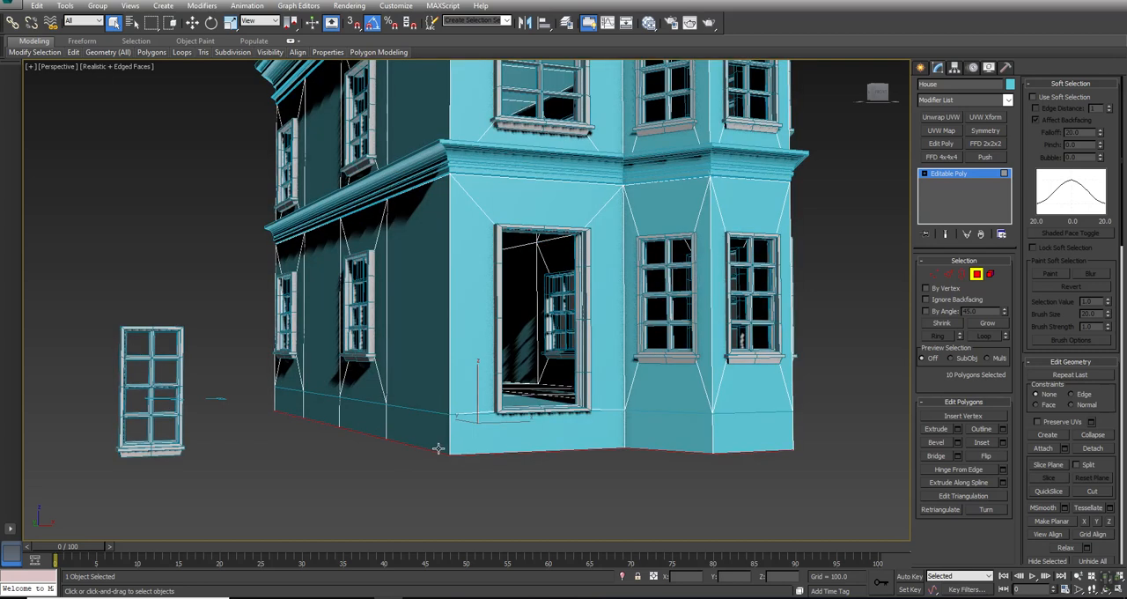
- Select the polygons around the sides of the base and extrude them outward along Local Normal with a height of 2
click(740, 428)
shift+click(684, 428)
alt+middle_drag(615, 426, 535, 362)
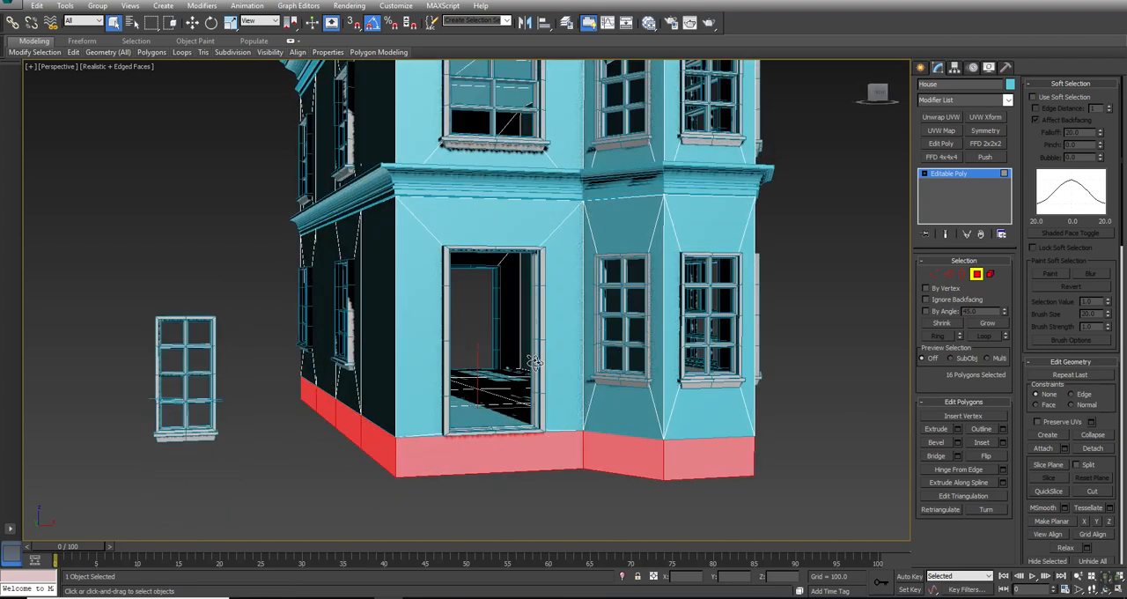
click(958, 429)
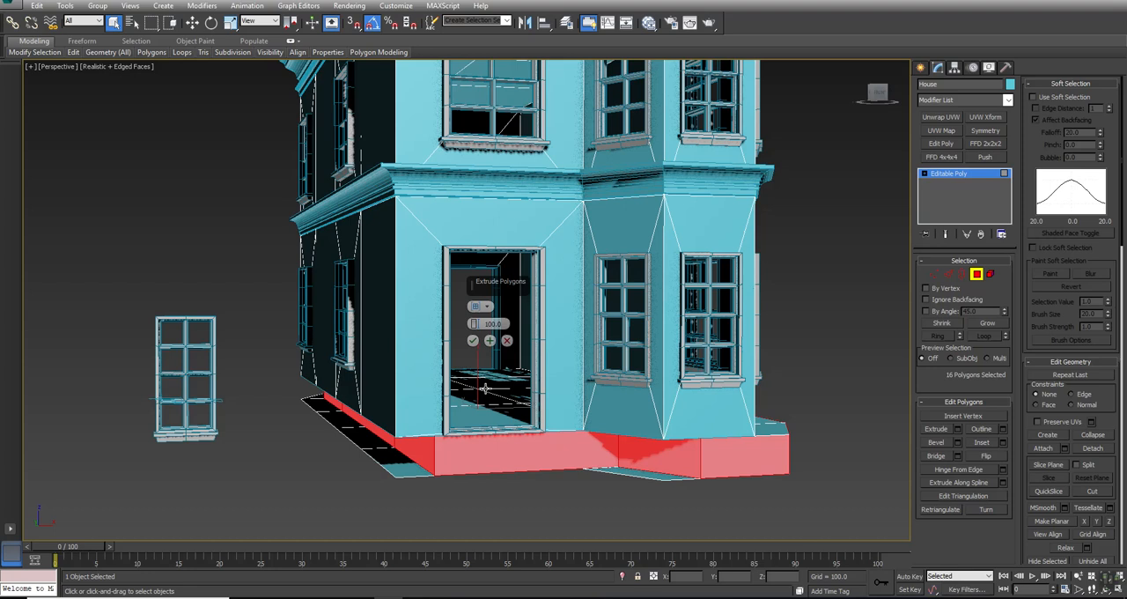
click(479, 305)
click(505, 325)
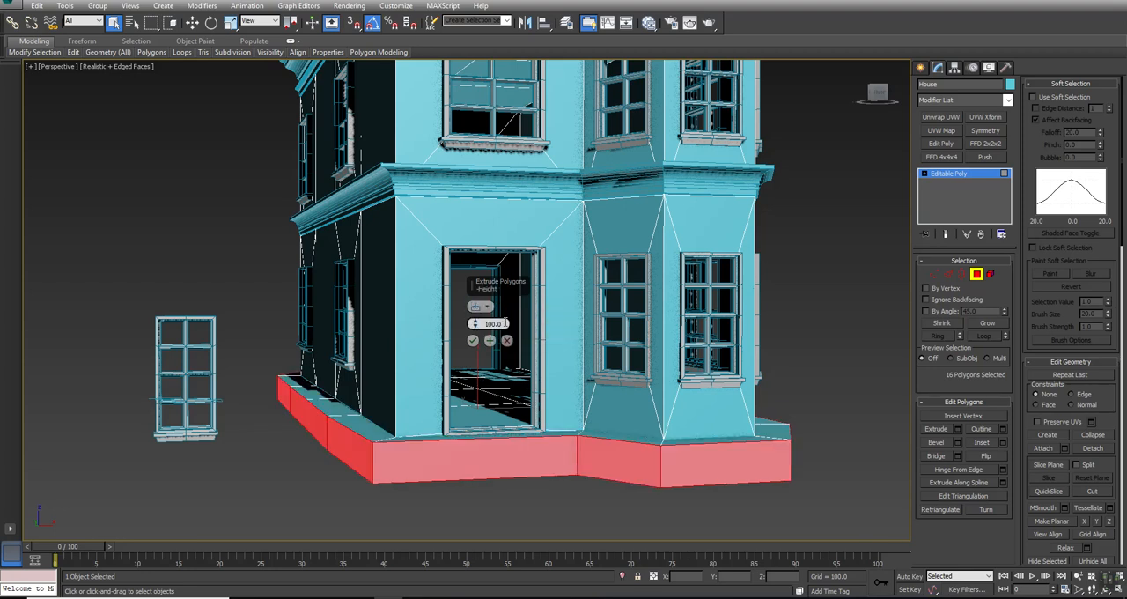
drag(507, 323, 476, 323)
text(1)
key(Return)
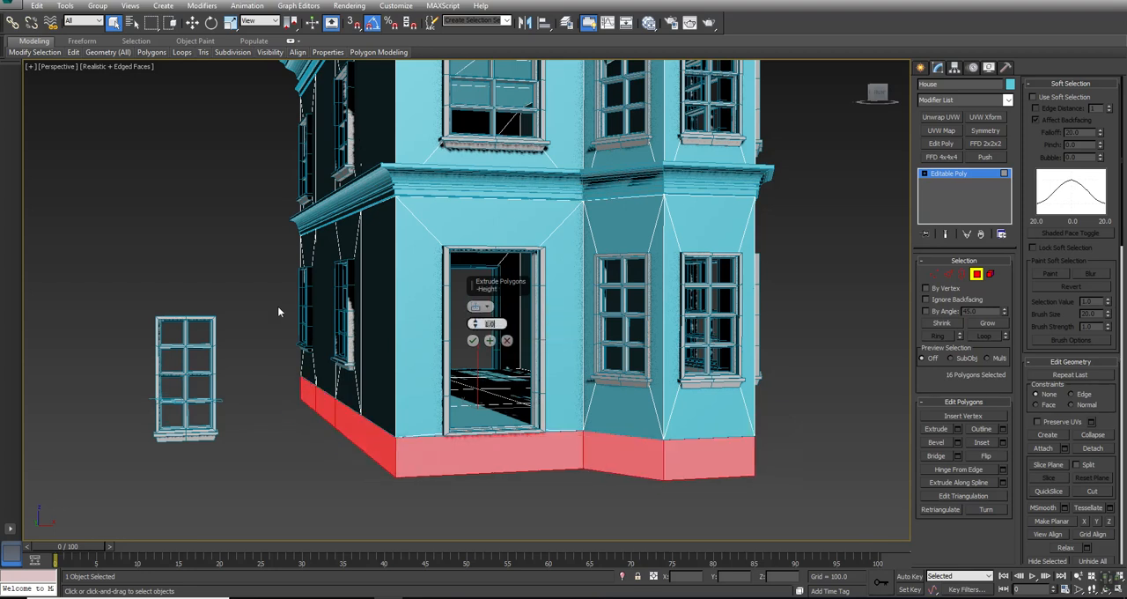
text(2)
key(Return)
click(472, 340)
- Outline the selected base polygons by -1.0 and clear the polygon selection
middle_drag(757, 424, 720, 375)
scroll(721, 381, up, 5)
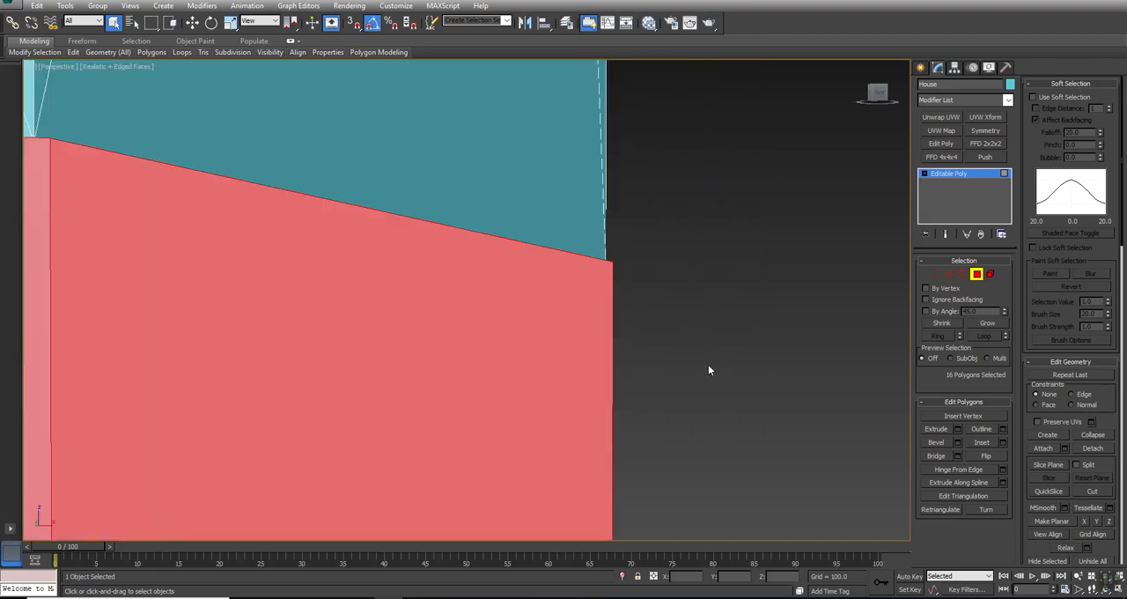
alt+middle_drag(611, 305, 553, 279)
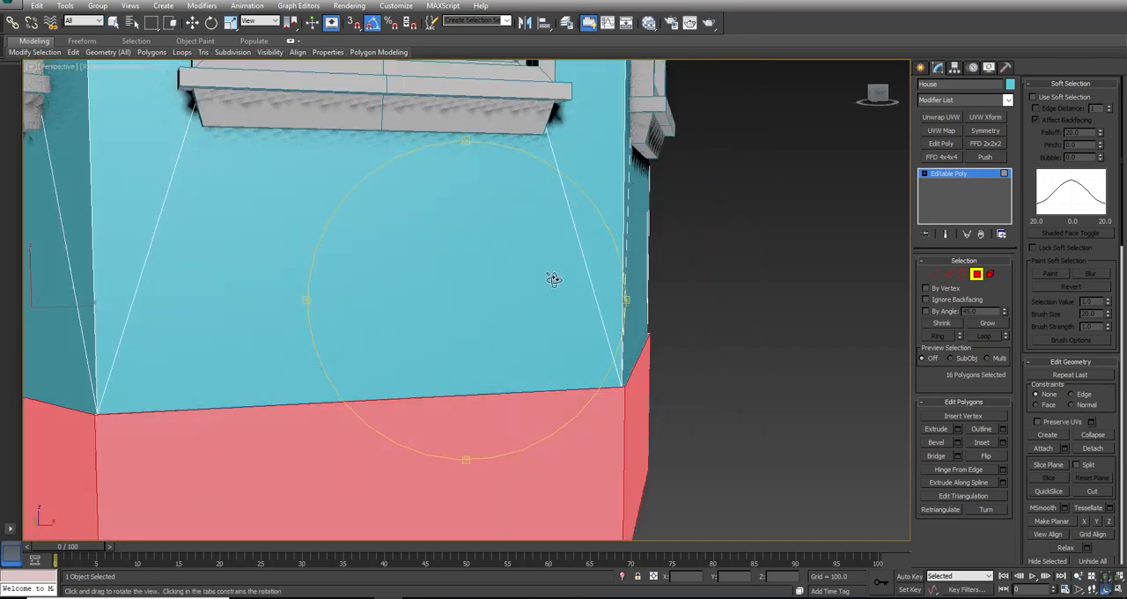
click(1003, 429)
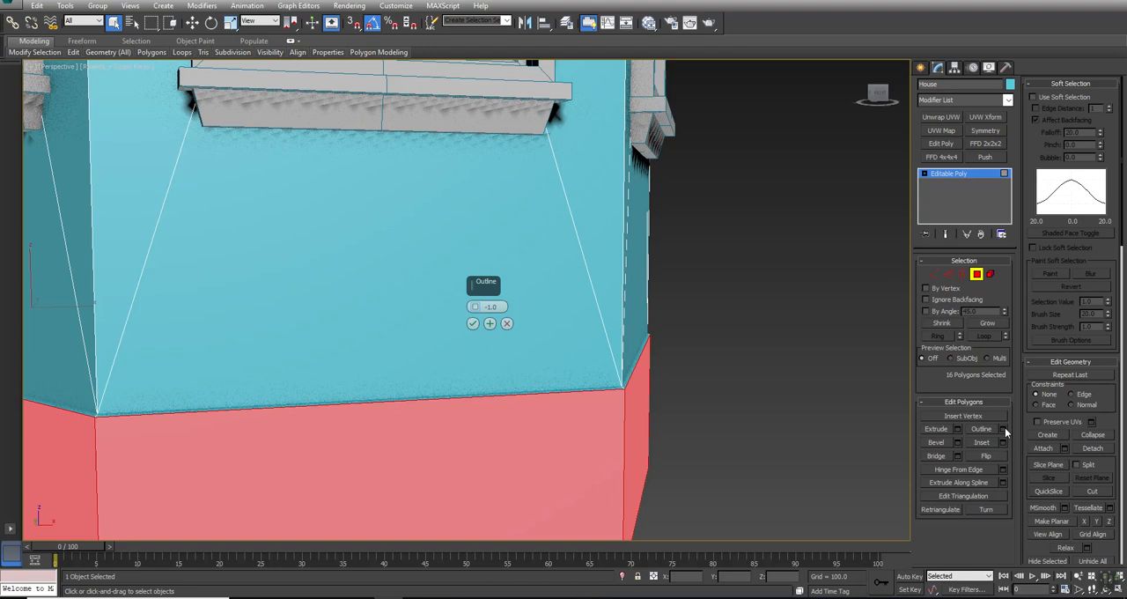
click(472, 323)
click(775, 349)
- Select all polygons on the underside of the base in the front view
key(alt+w)
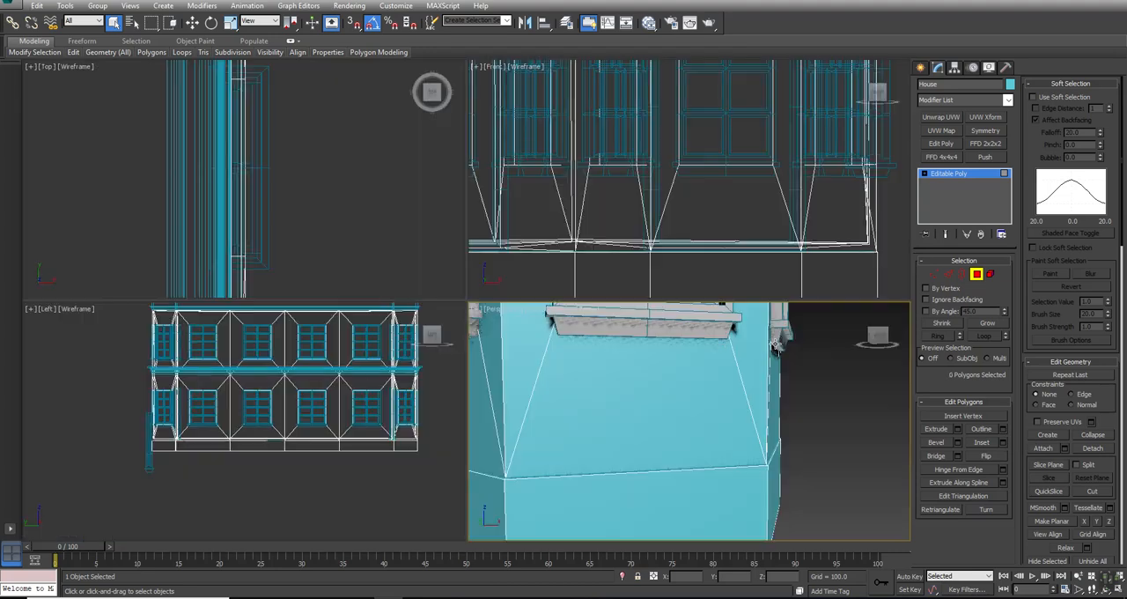
middle_drag(649, 231, 681, 131)
key(alt+w)
key(z)
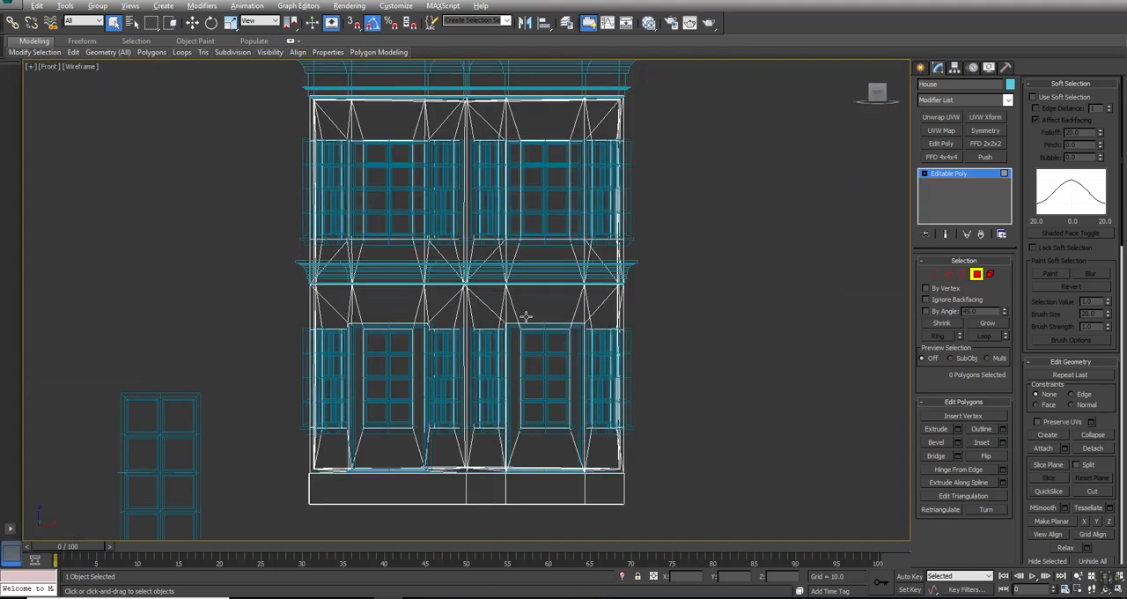
drag(700, 551, 700, 551)
alt+drag(727, 377, 213, 489)
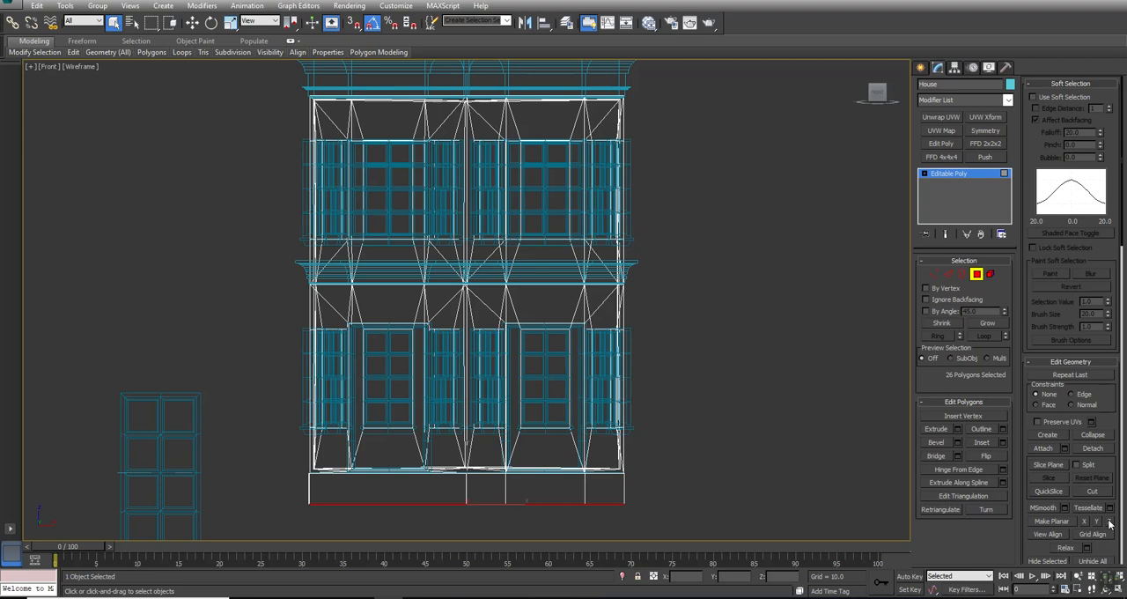
- Select the ring of vertical edges around the base and connect them with 2 segments
key(alt+w)
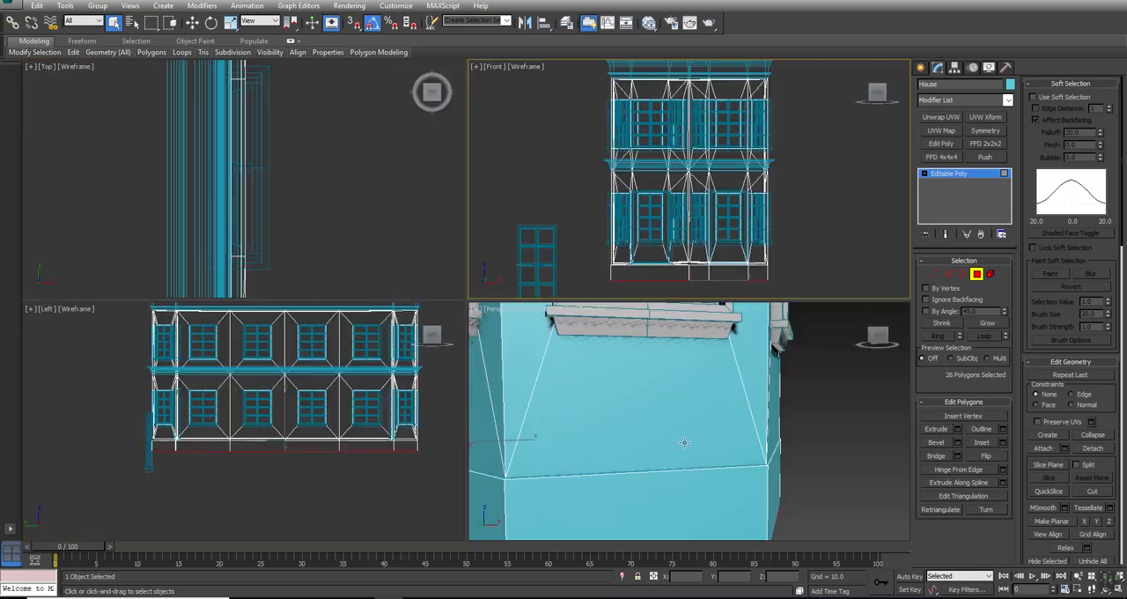
middle_drag(765, 405, 746, 395)
key(z)
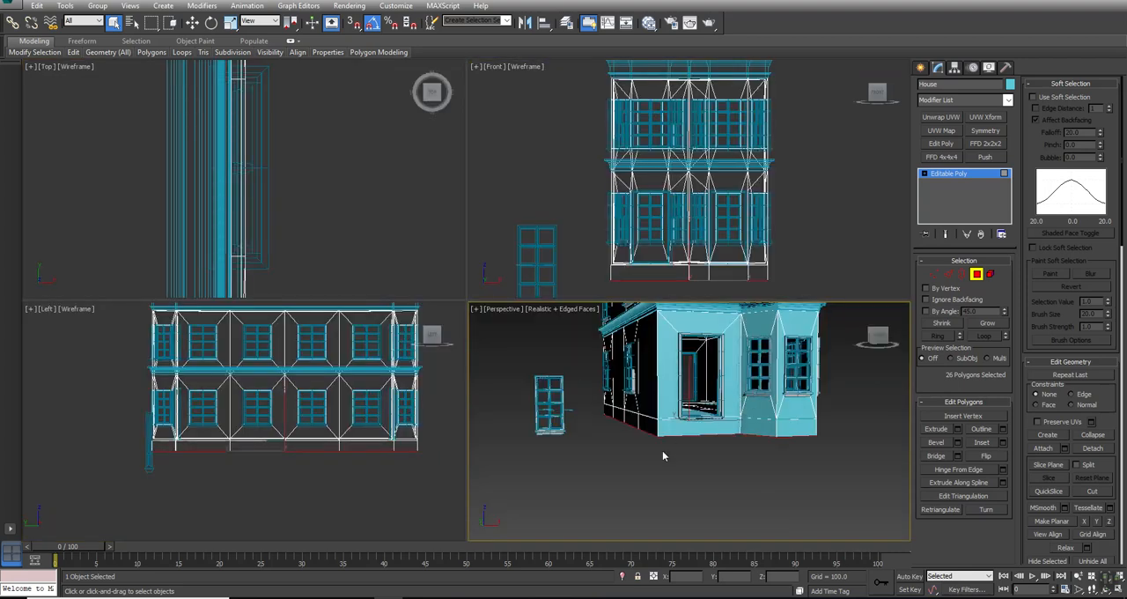
key(2)
click(771, 434)
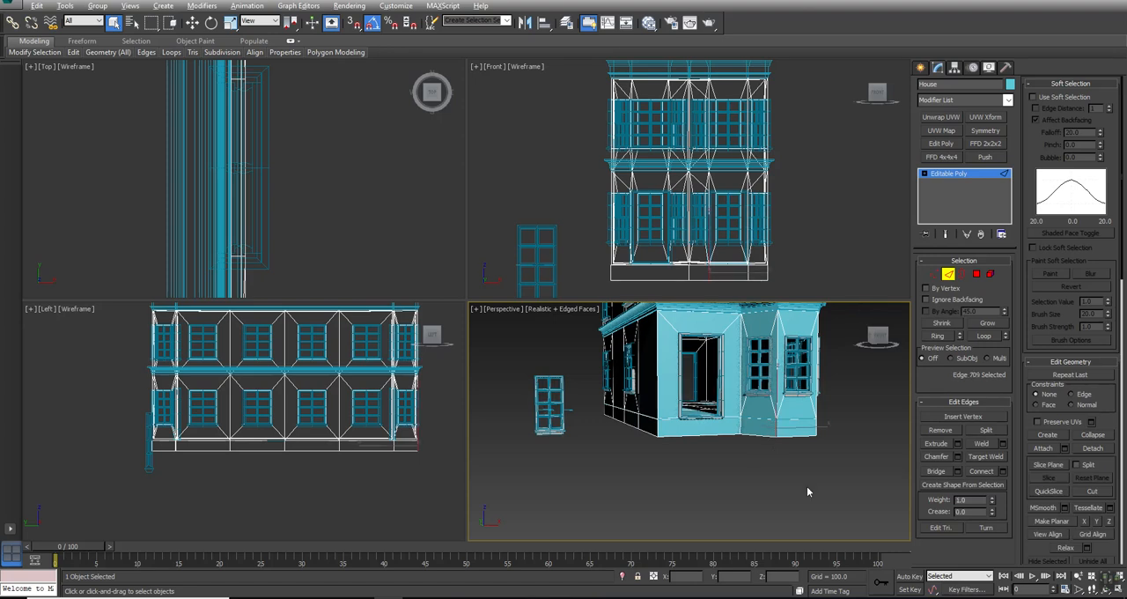
key(alt+l)
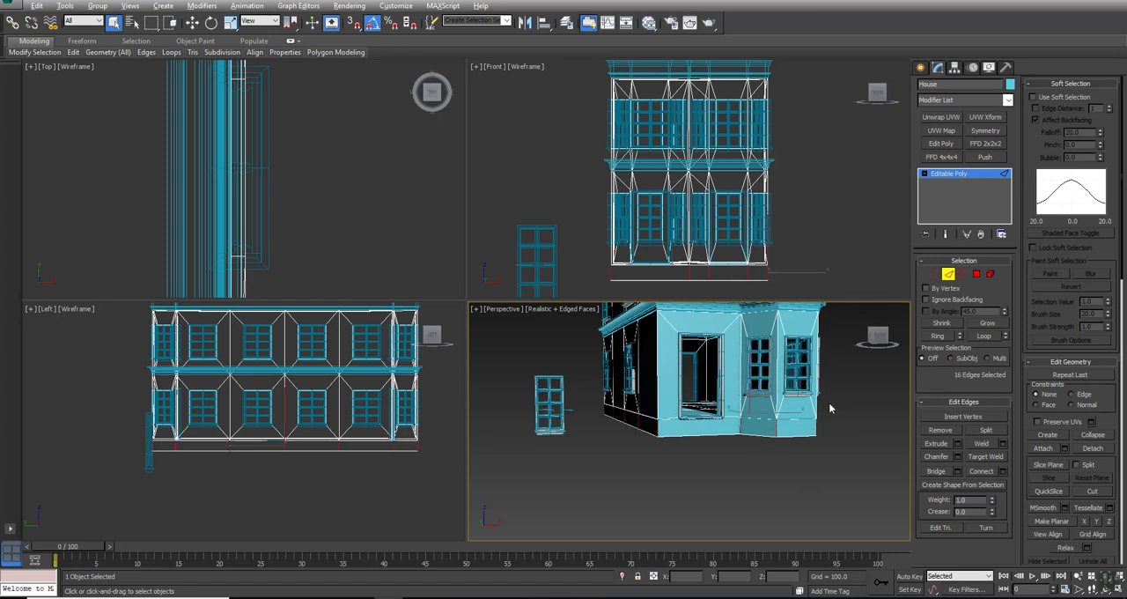
click(1002, 471)
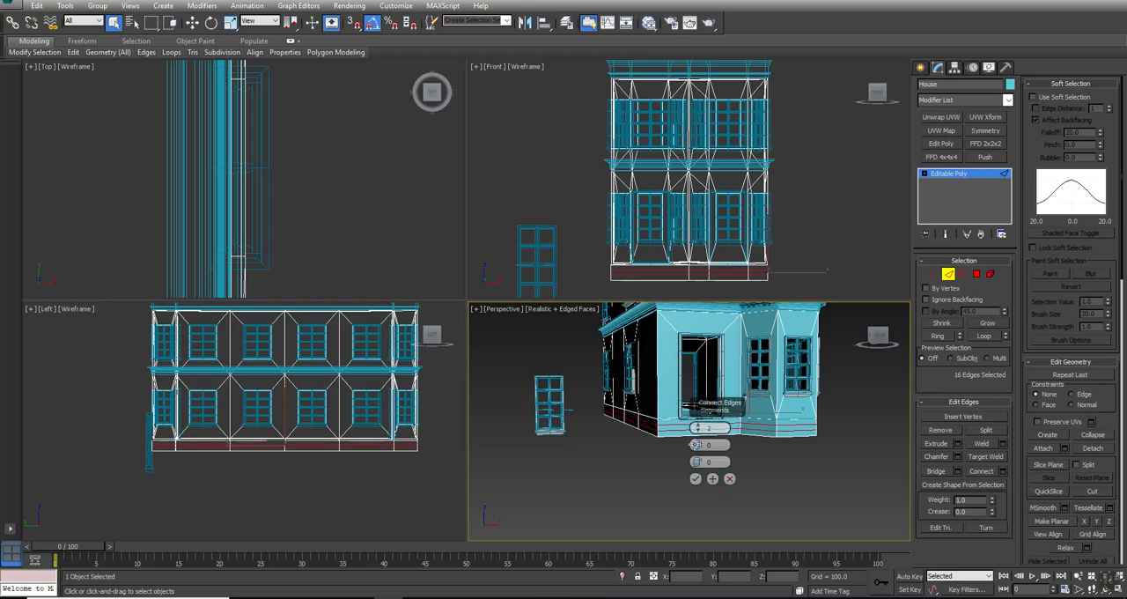
click(695, 478)
- Select the three base polygons below the front doorway and extrude them outward by 200 to form a landing
alt+middle_drag(694, 479, 675, 417)
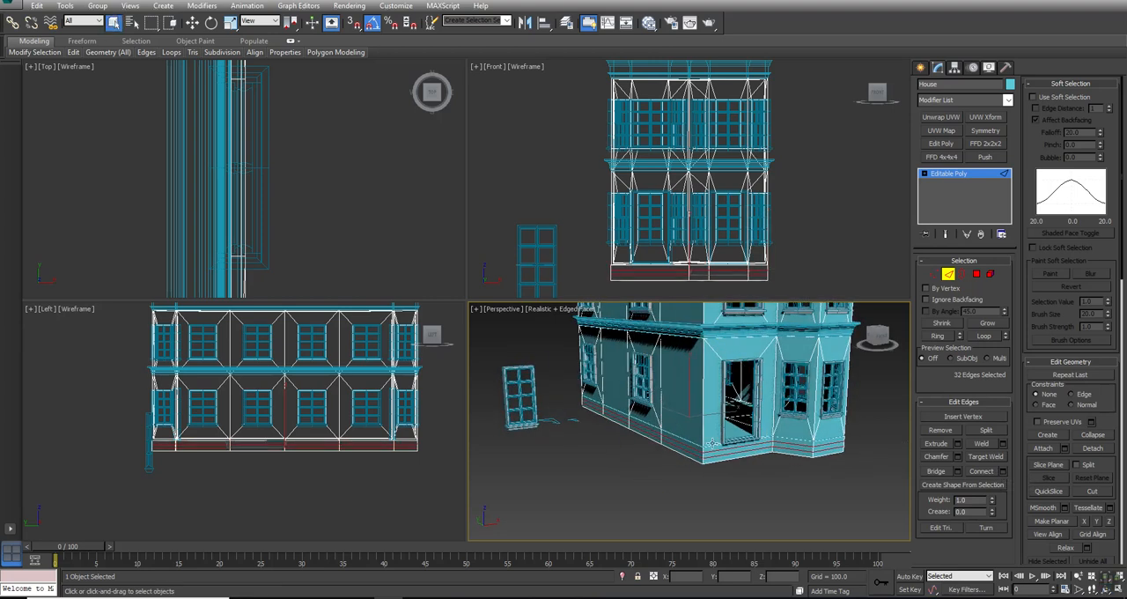
middle_drag(781, 467, 769, 453)
scroll(769, 453, up, 5)
click(976, 274)
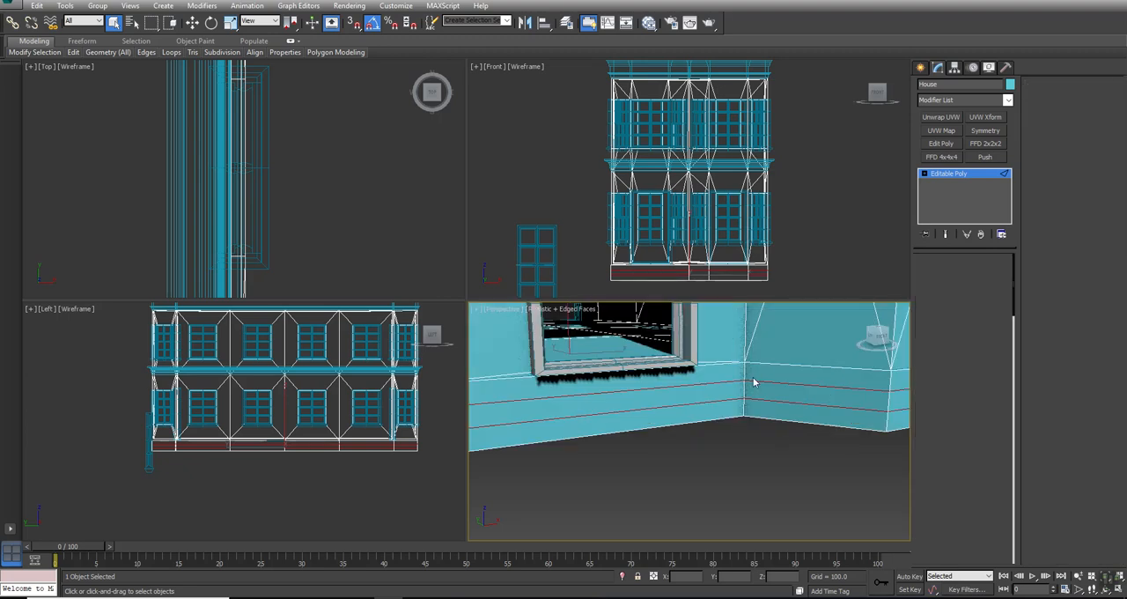
click(733, 372)
ctrl+click(718, 394)
ctrl+click(712, 411)
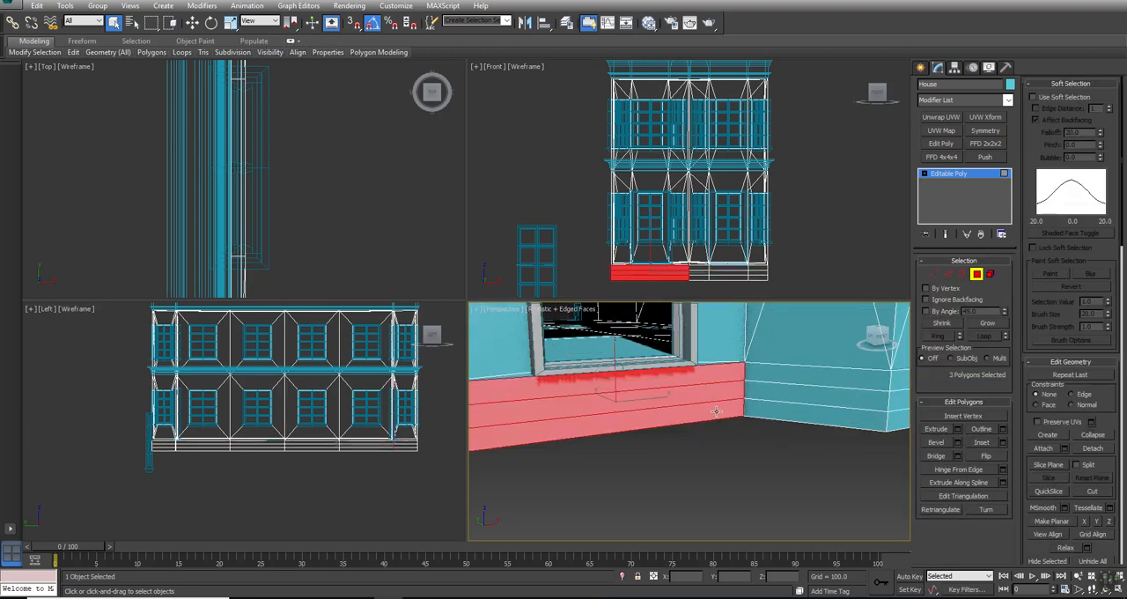
middle_drag(712, 411, 763, 415)
scroll(764, 415, down, 4)
click(957, 429)
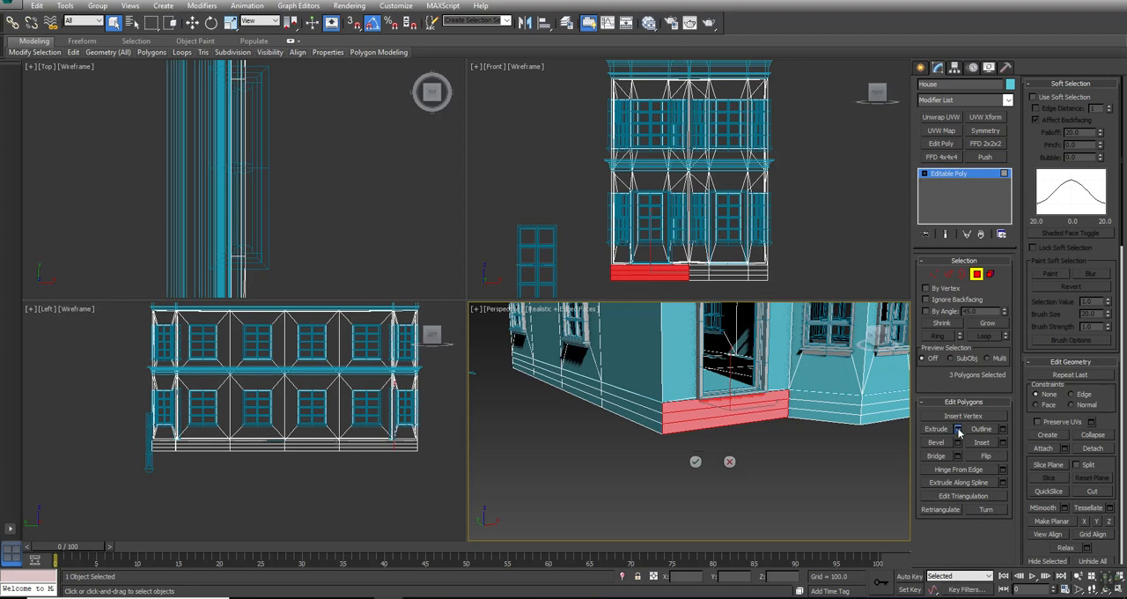
double_click(718, 445)
text(100)
key(Return)
alt+middle_drag(709, 478, 647, 454)
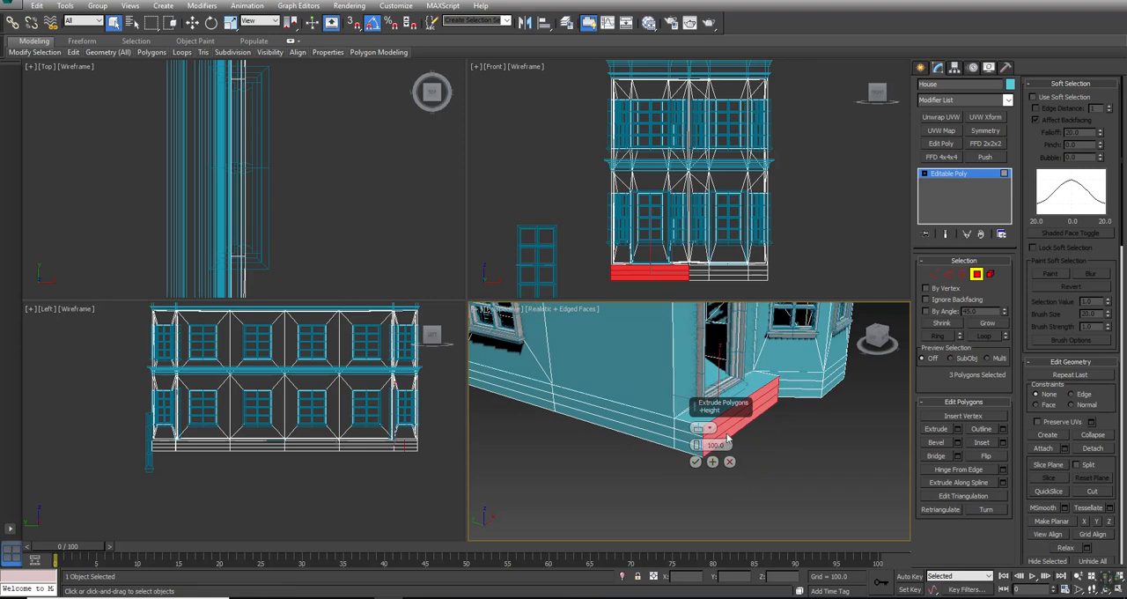
double_click(717, 445)
text(200)
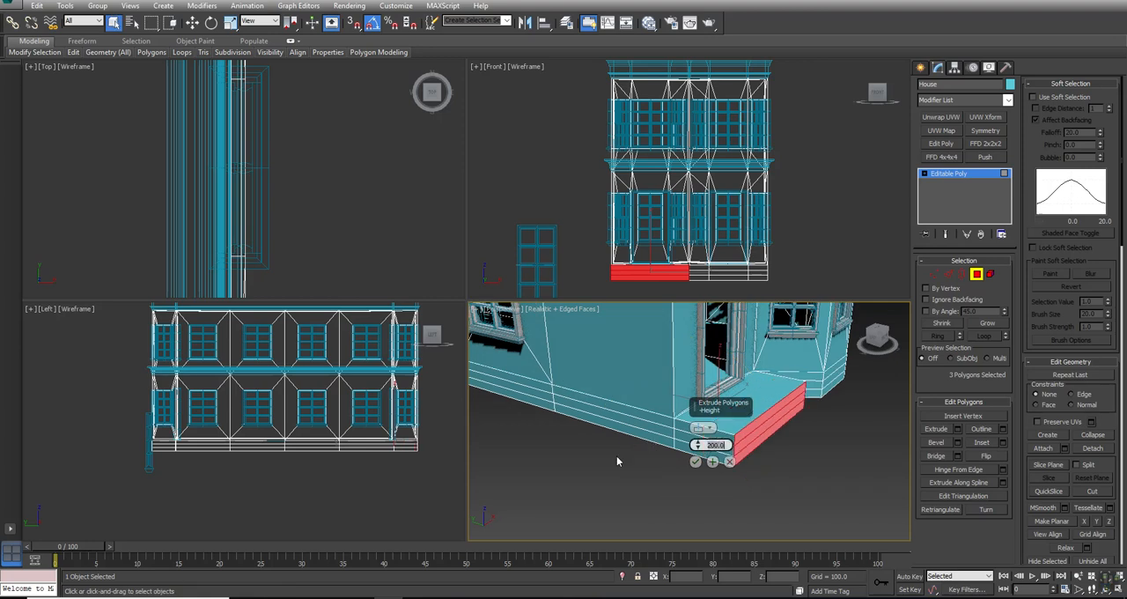
key(Return)
text(2)
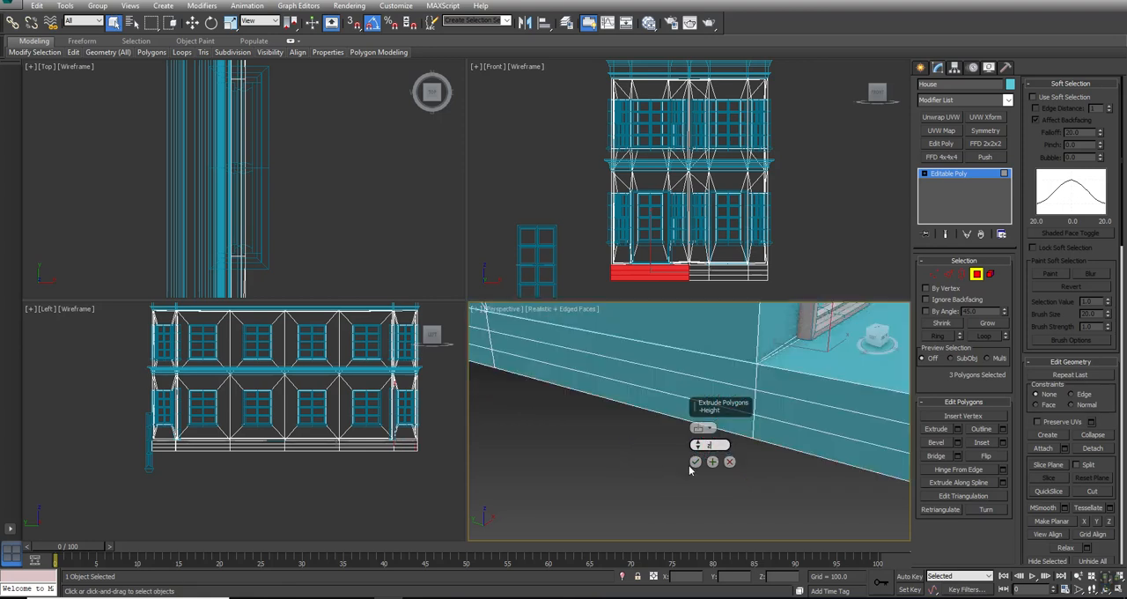
text(00)
click(694, 461)
middle_drag(775, 467, 643, 478)
scroll(643, 478, down, 5)
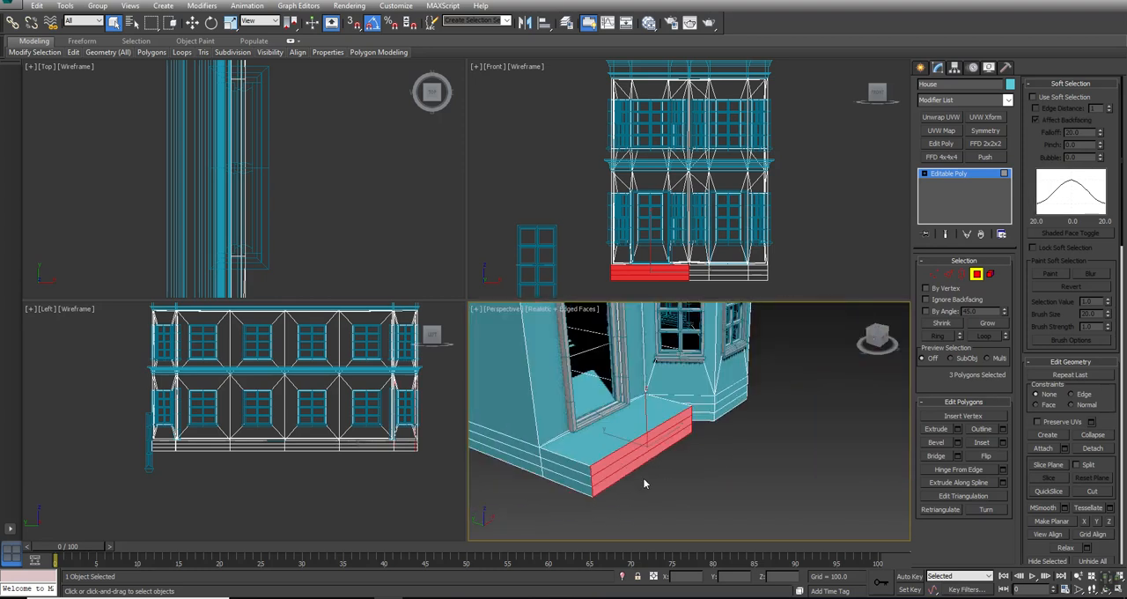
- Extrude the two lower polygons of the front landing by 50, repeat the extrusion on the lowest polygon, and clear the selection
alt+click(652, 433)
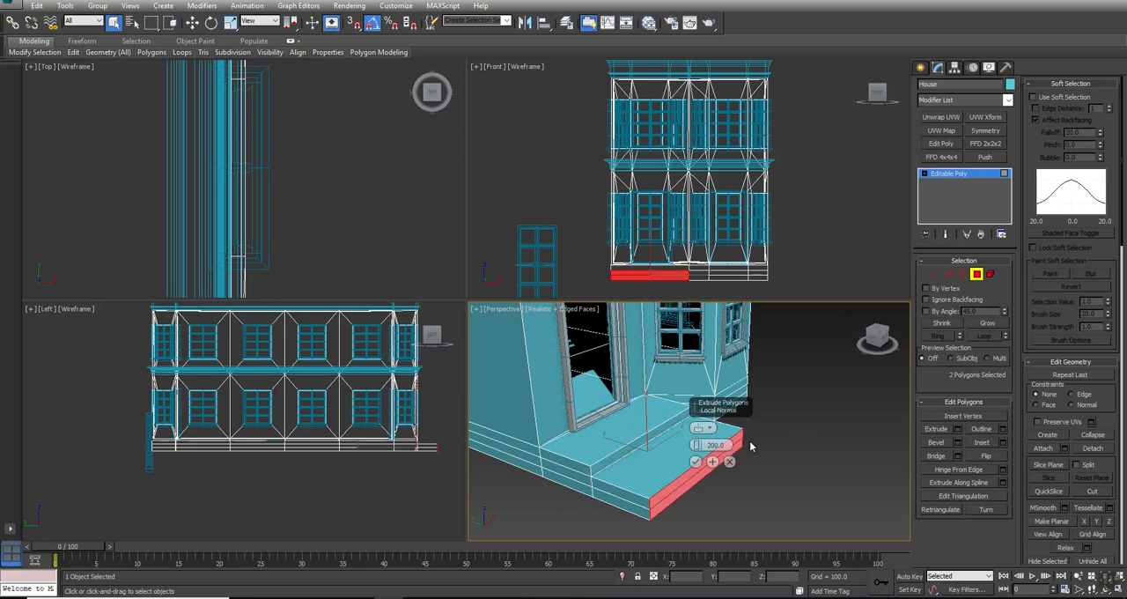
text(50)
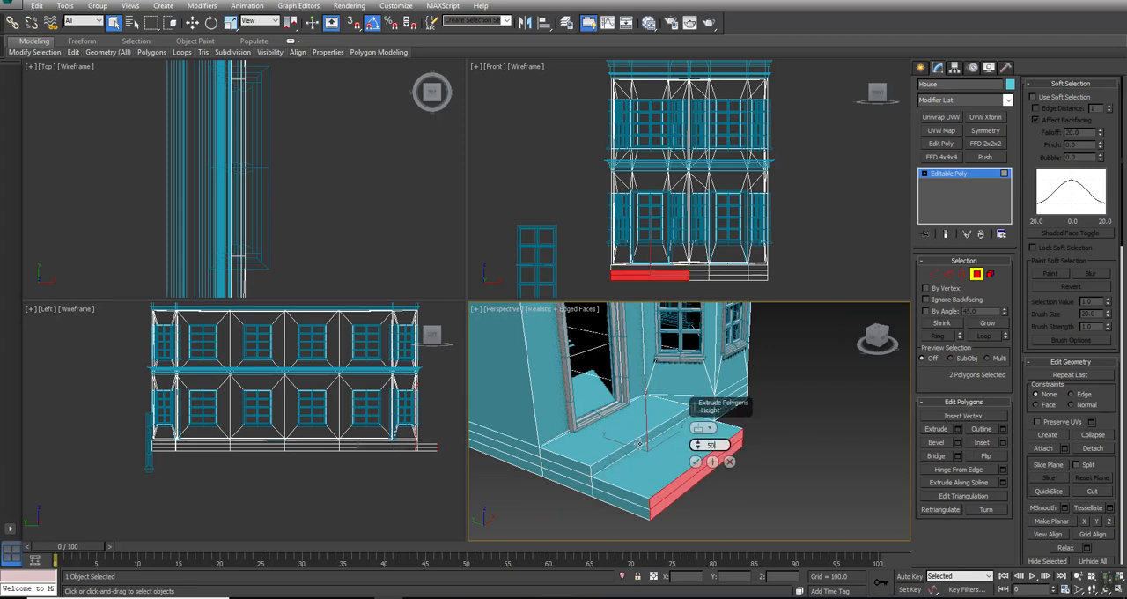
key(Return)
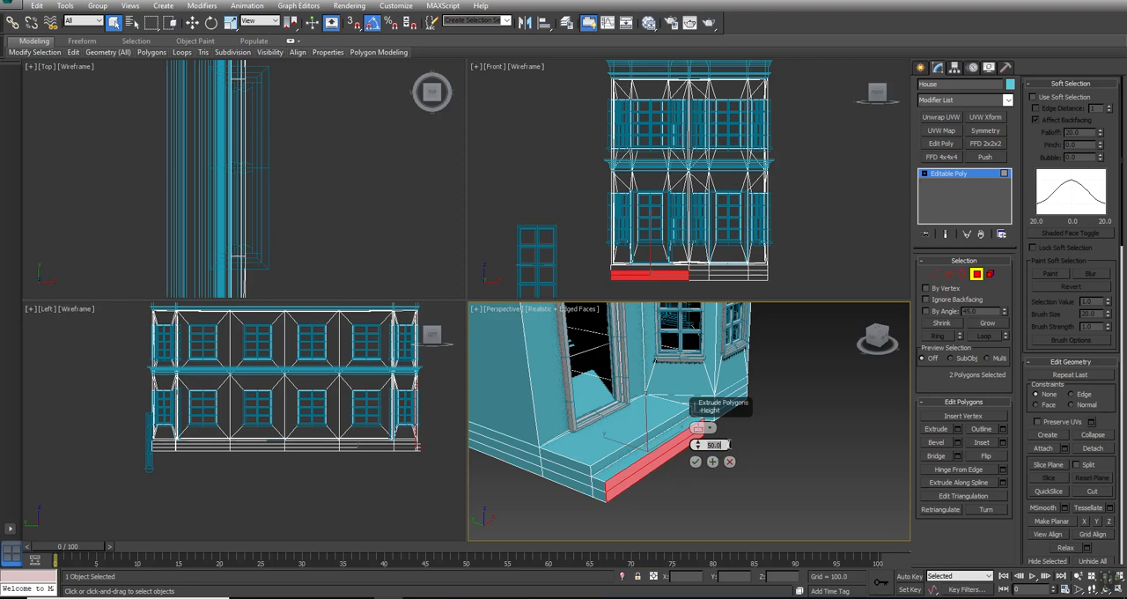
key(Return)
click(695, 461)
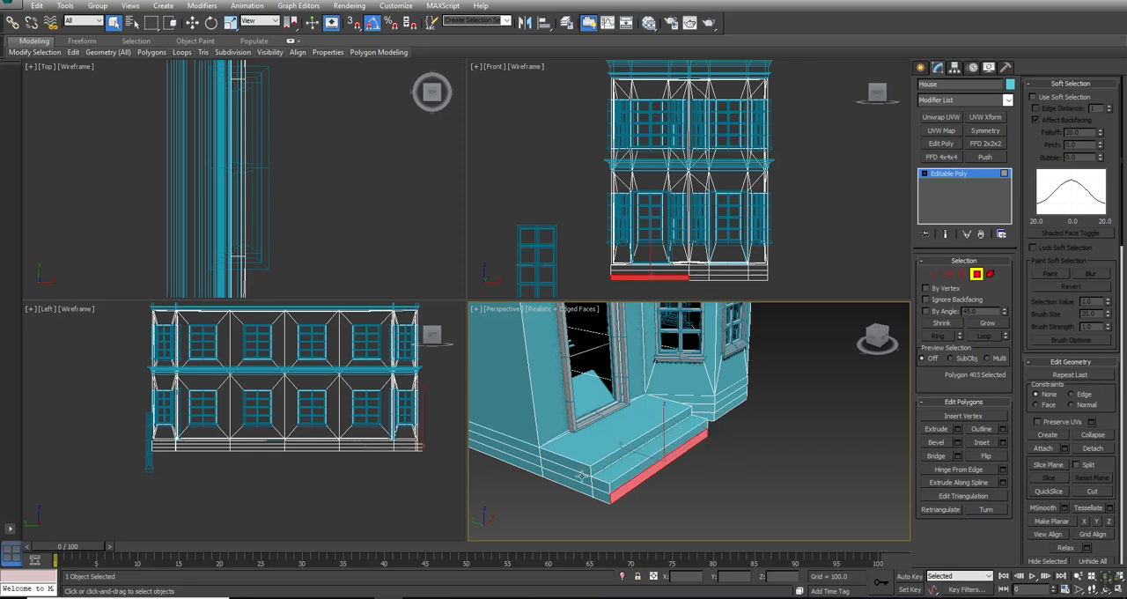
key(semicolon)
click(782, 479)
- Select the three base polygons below the rear doorway and extrude them outward by 200 to form a landing
click(629, 418)
mouse_move(642, 416)
alt+middle_down()
mouse_move(570, 415)
mouse_move(629, 445)
mouse_move(646, 438)
mouse_move(646, 420)
alt+middle_up()
click(747, 473)
middle_drag(587, 397, 753, 374)
click(764, 361)
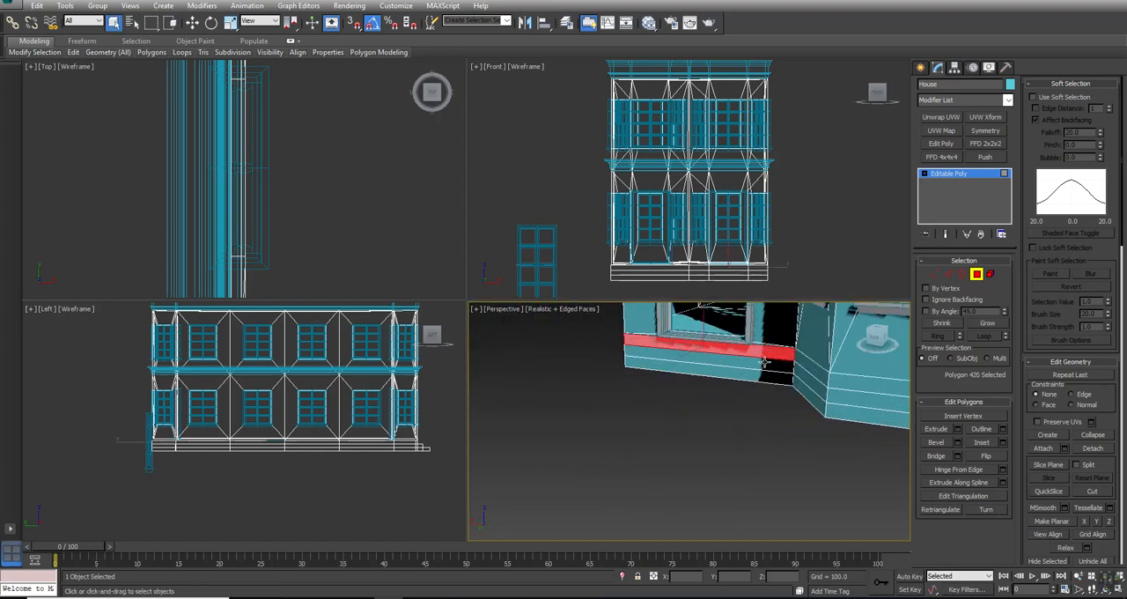
ctrl+click(765, 366)
ctrl+click(762, 379)
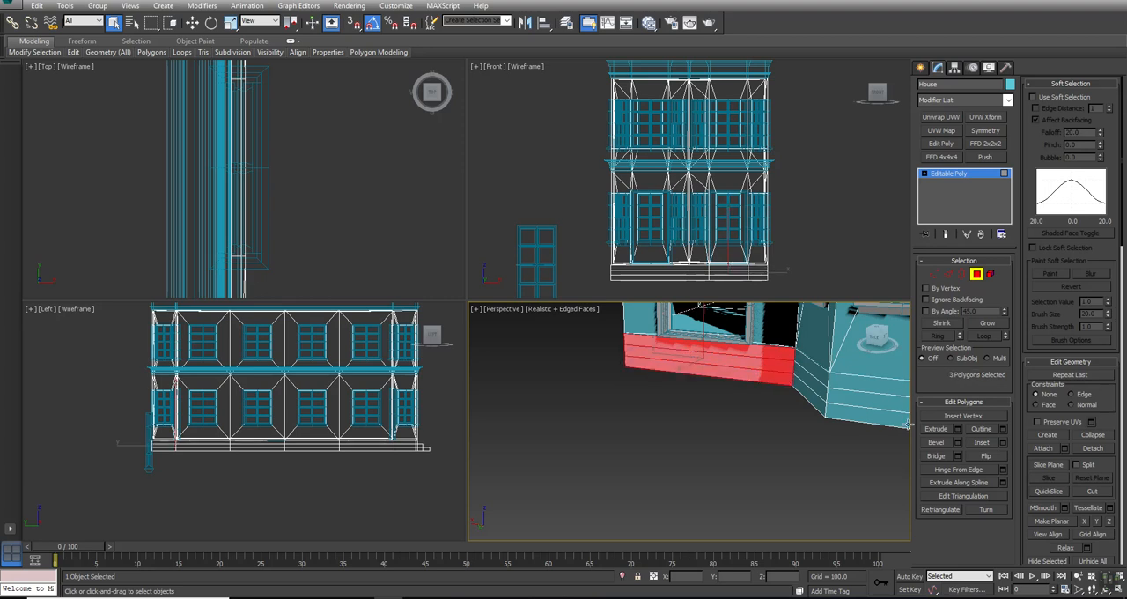
click(958, 429)
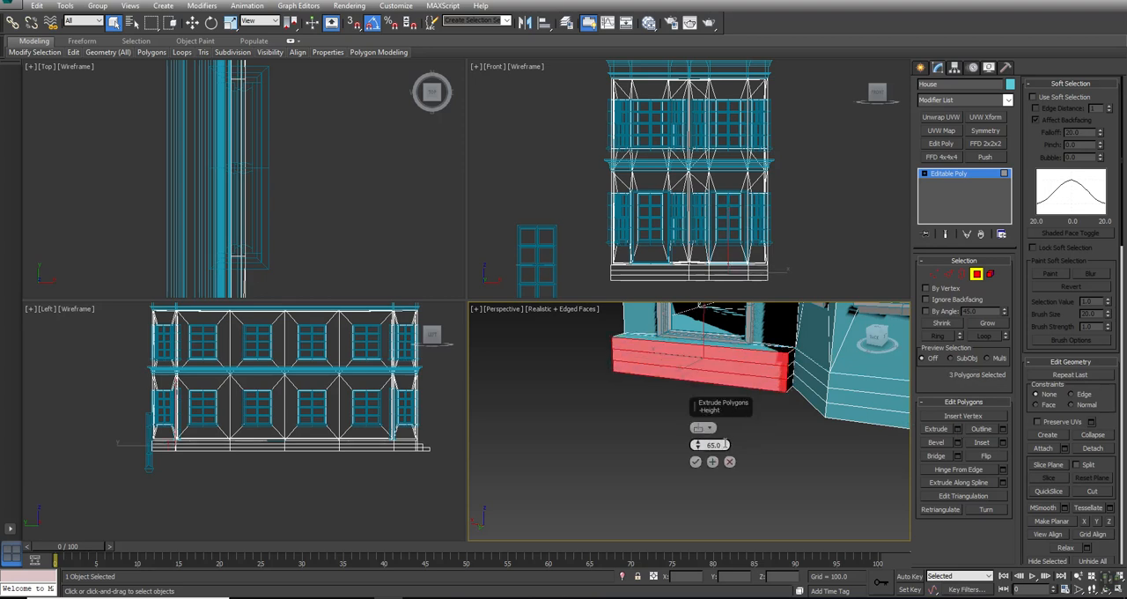
text(200)
key(Return)
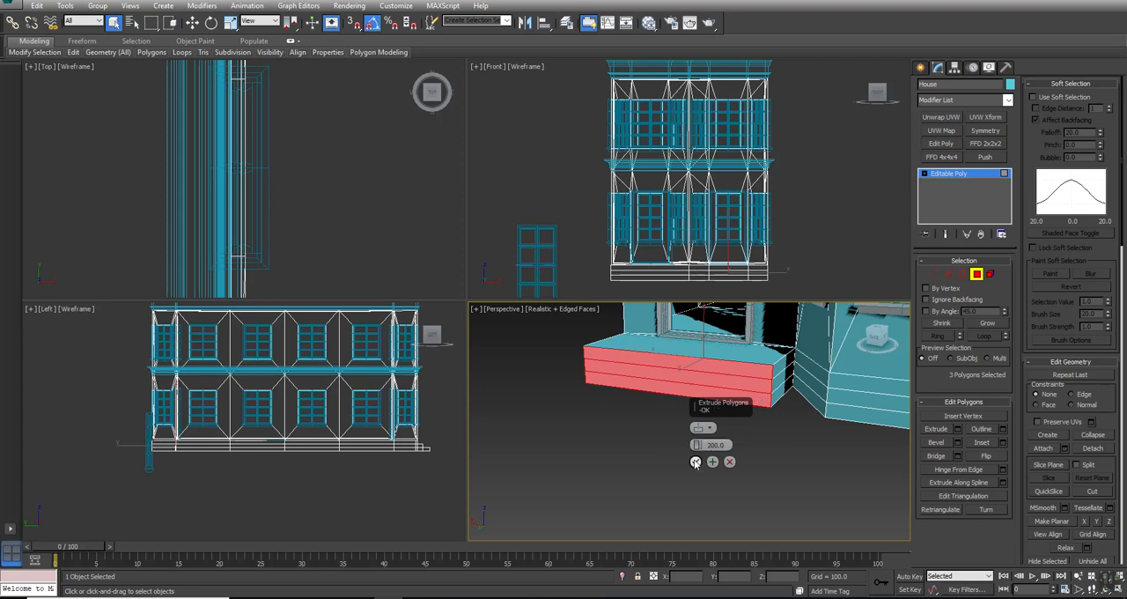
click(695, 461)
- Extrude the two lower polygons of the rear landing by 65 to form the second step
alt+click(760, 370)
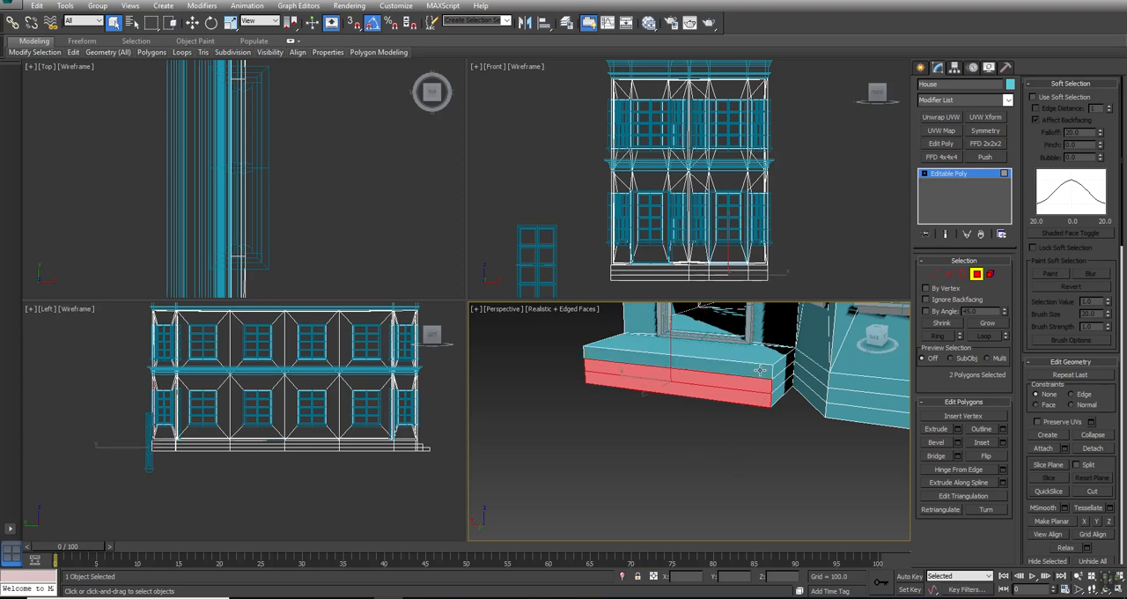
click(958, 429)
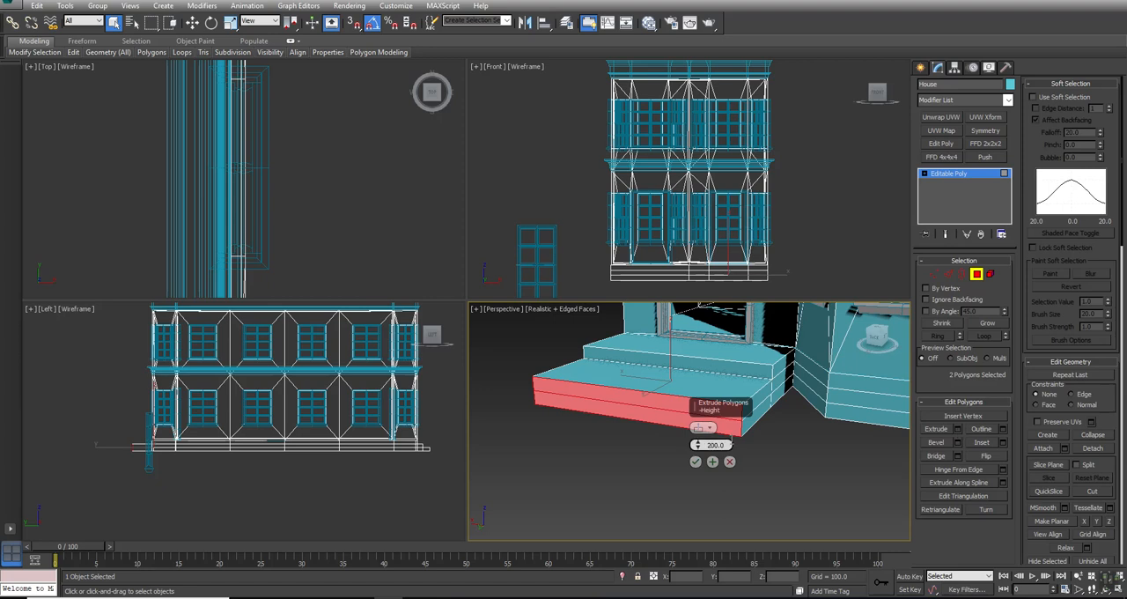
key(BackSpace)
key(BackSpace)
key(BackSpace)
key(BackSpace)
key(BackSpace)
text(65)
key(Return)
click(696, 461)
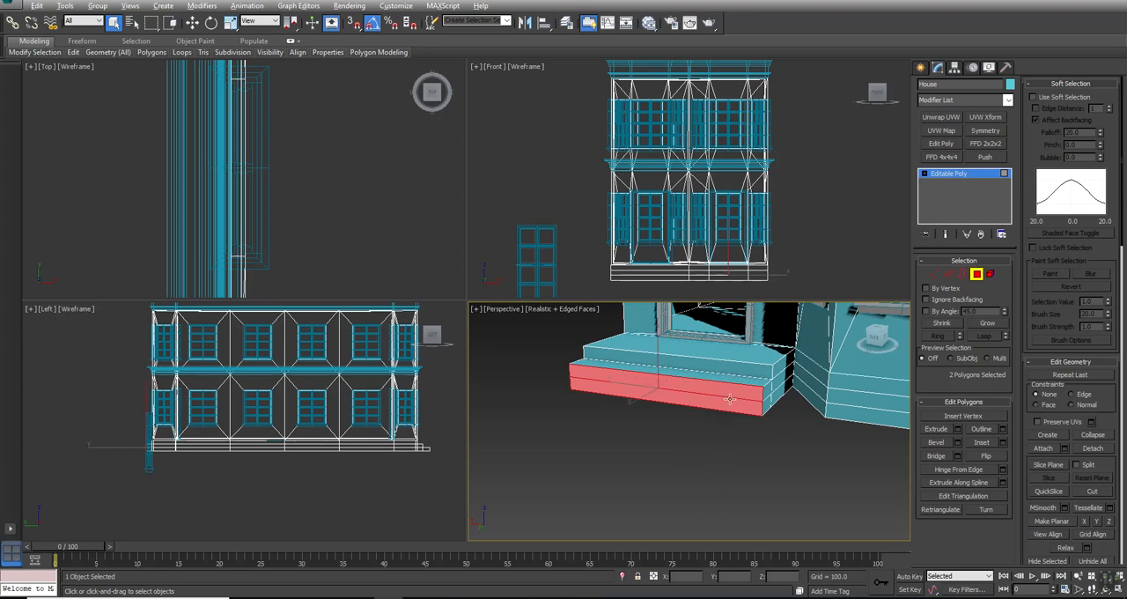
- Repeat the extrusion on the lowest polygon of the rear steps and clear the selection
click(729, 398)
click(725, 405)
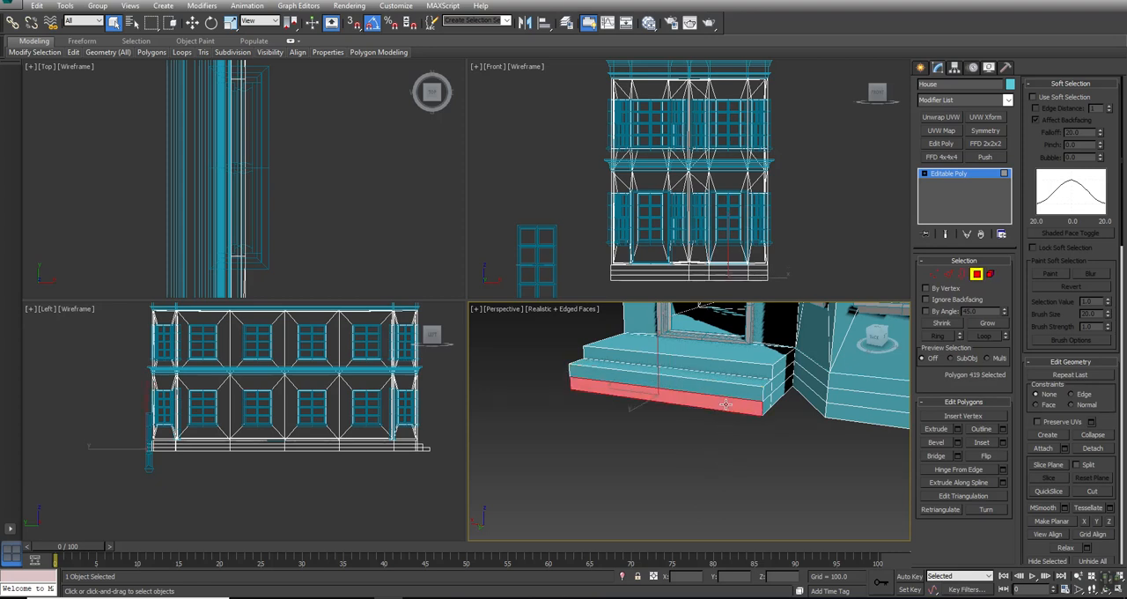
click(760, 474)
- Inspect the whole house with its doorway steps in the maximized perspective view and leave polygon editing
alt+middle_drag(809, 419, 696, 414)
key(q)
key(alt+w)
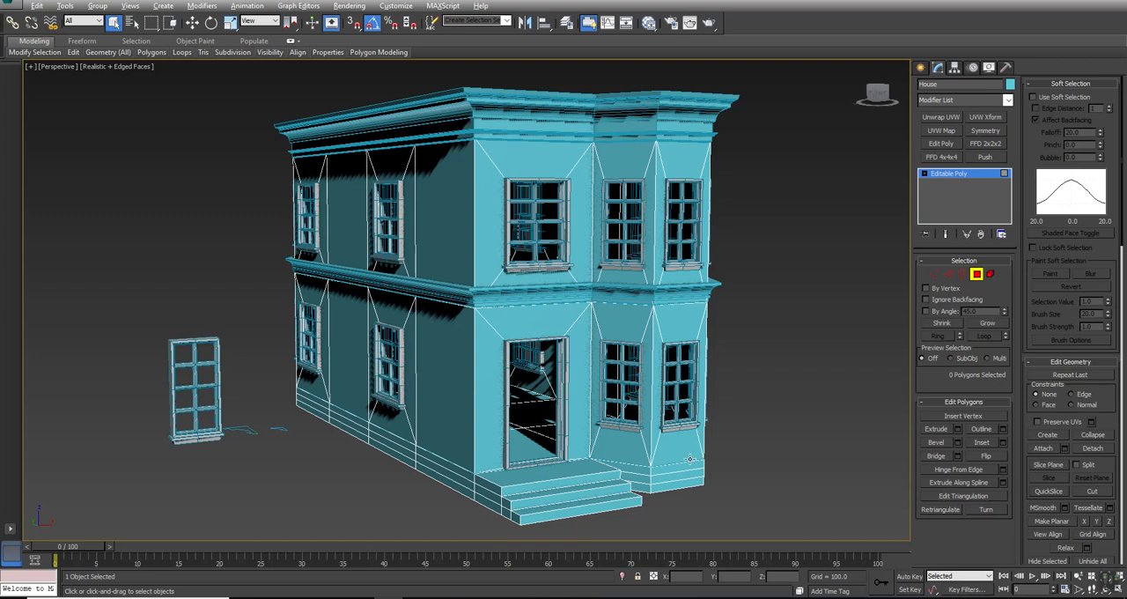
alt+middle_drag(483, 348, 470, 396)
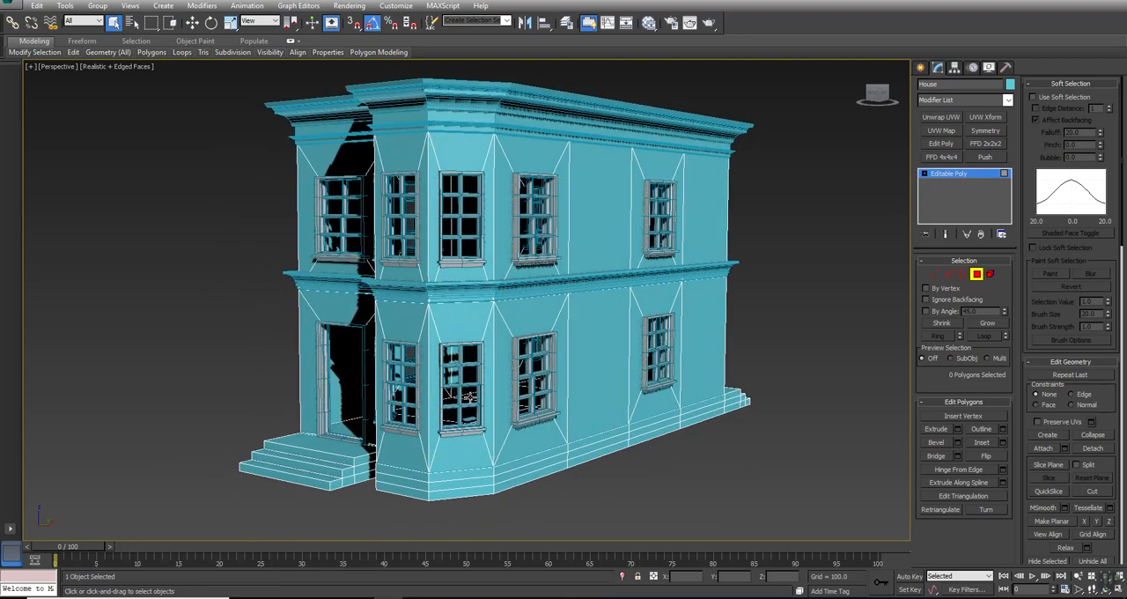
click(979, 274)
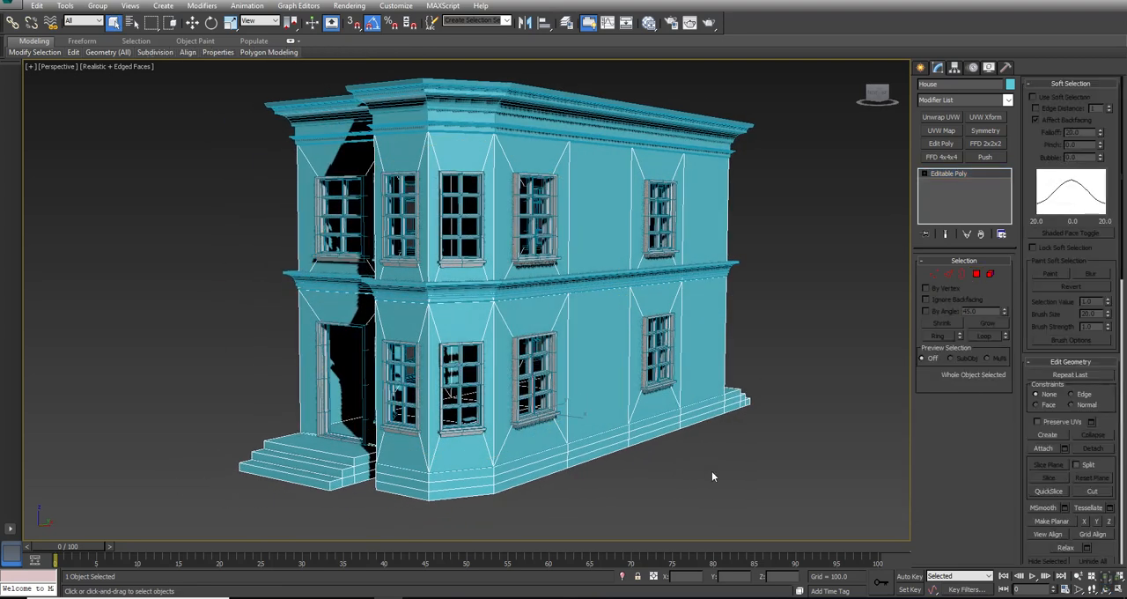